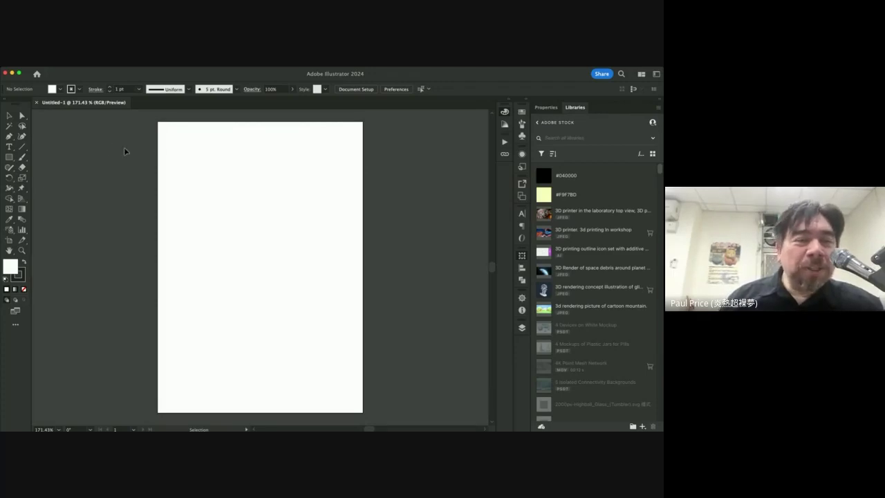
- Draw a rectangle across the upper part of the artboard
{"action": "left_click", "coordinate": [9, 157]}
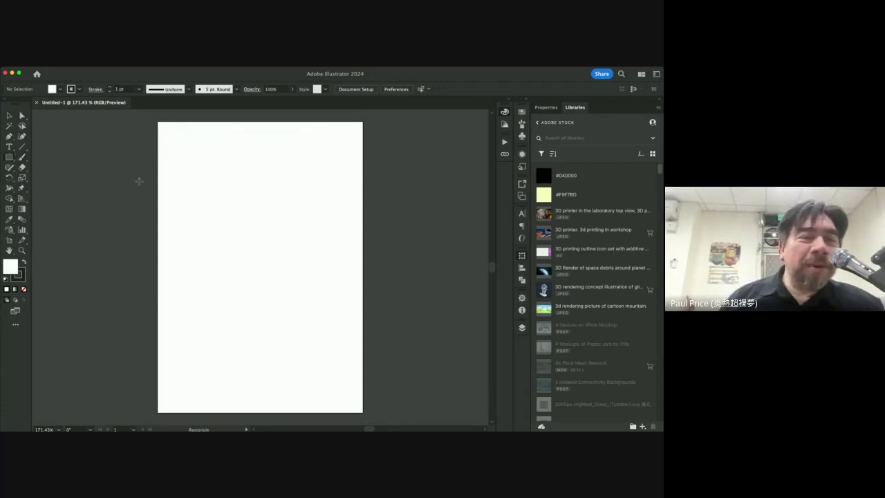
{"action": "left_click_drag", "start_coordinate": [191, 148], "coordinate": [307, 225]}
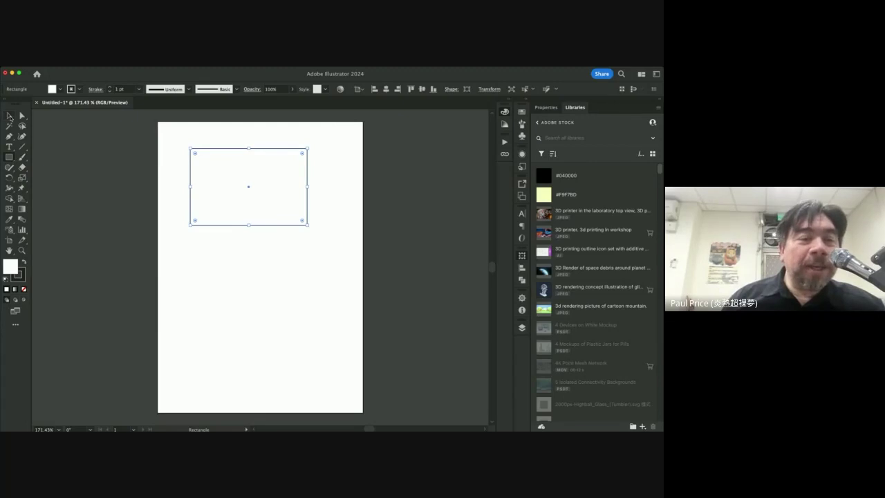
{"action": "left_click", "coordinate": [9, 116]}
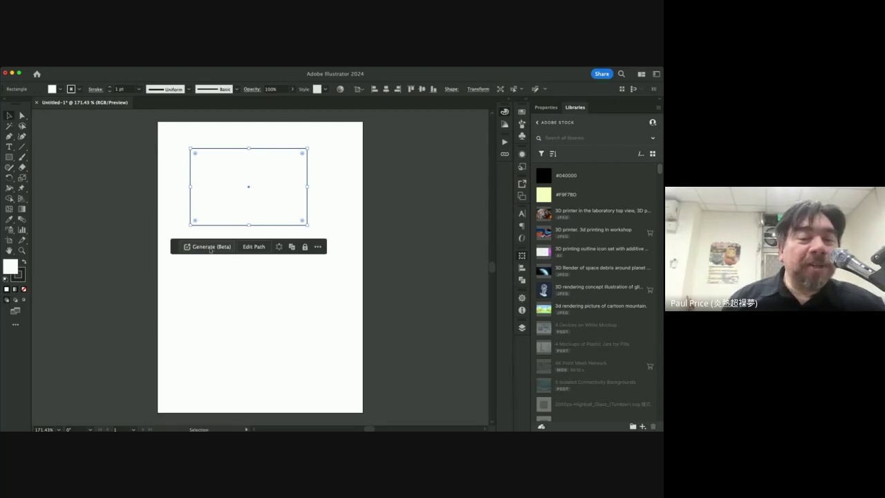
- Generate a vector graphic in the rectangle from the prompt "dog with wings"
{"action": "left_click", "coordinate": [211, 246]}
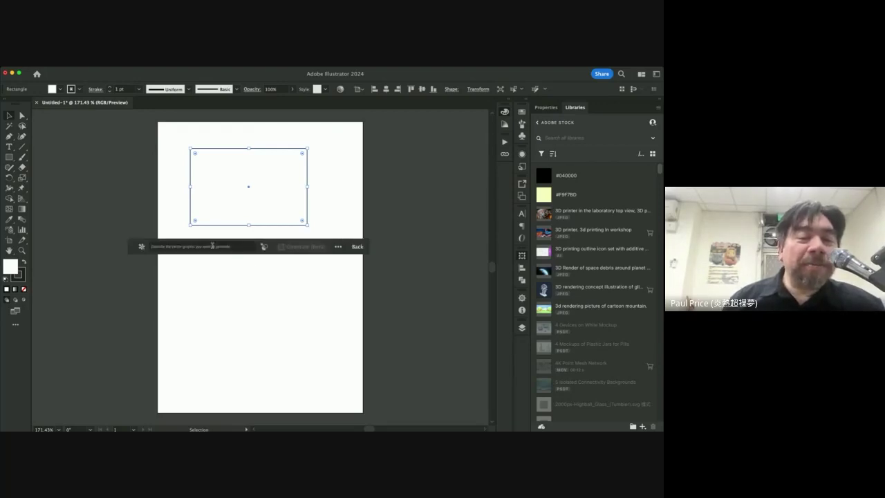
{"action": "left_click", "coordinate": [212, 246]}
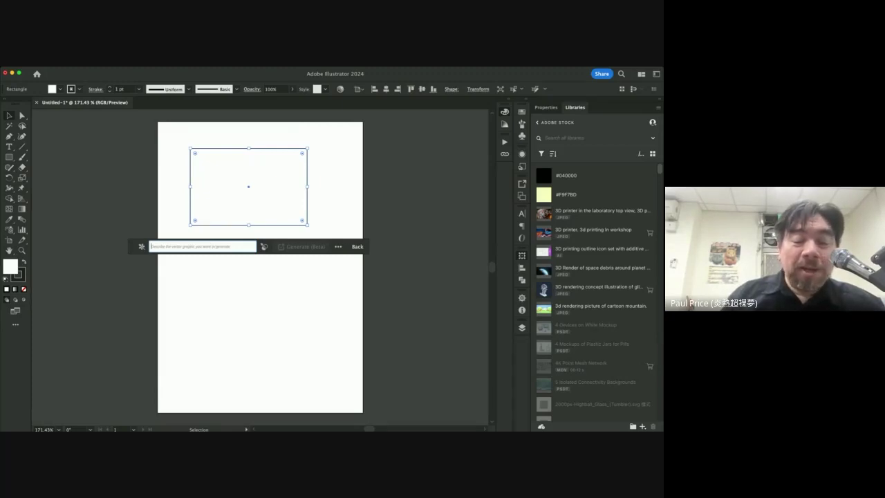
{"action": "type", "text": "dog"}
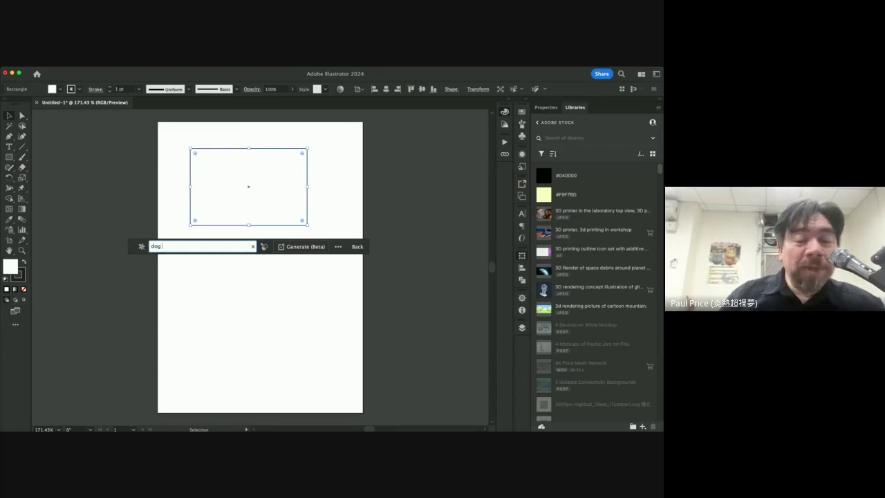
{"action": "type", "text": " wit"}
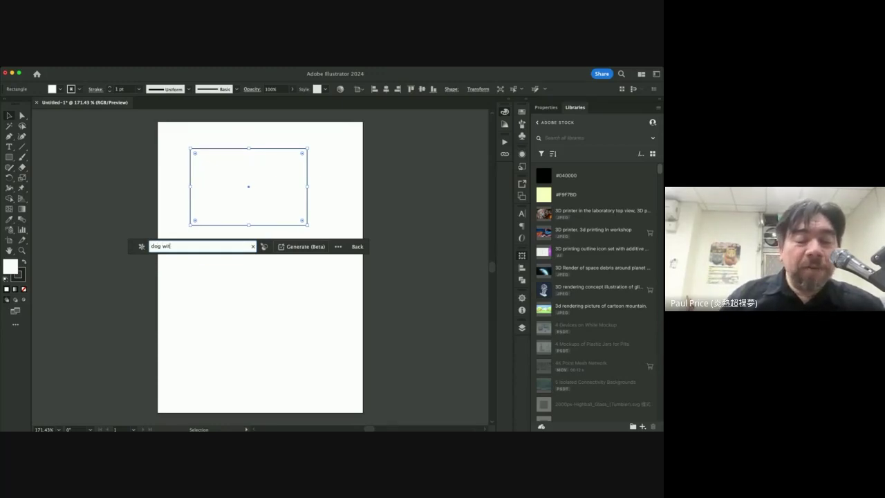
{"action": "type", "text": "h win"}
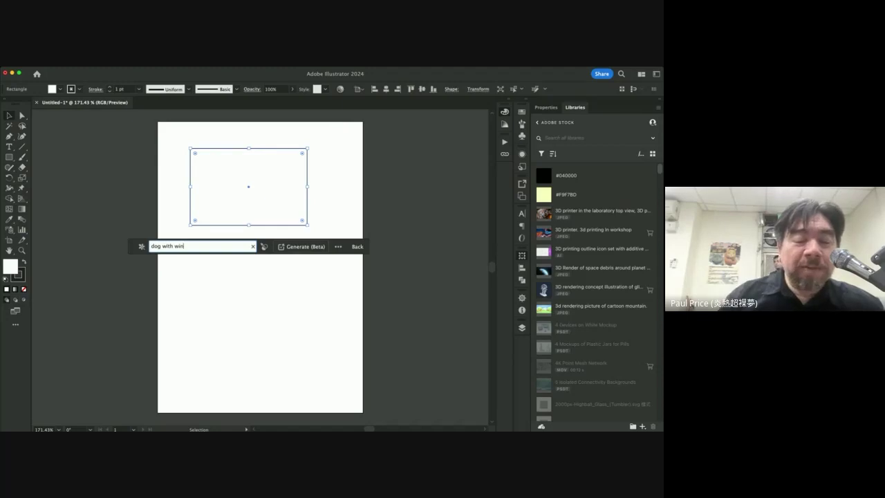
{"action": "type", "text": "gs"}
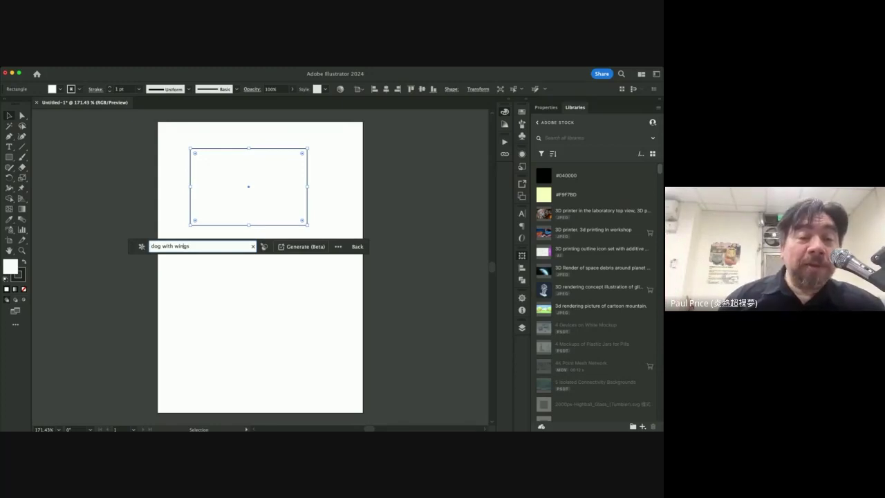
{"action": "key", "text": "Return"}
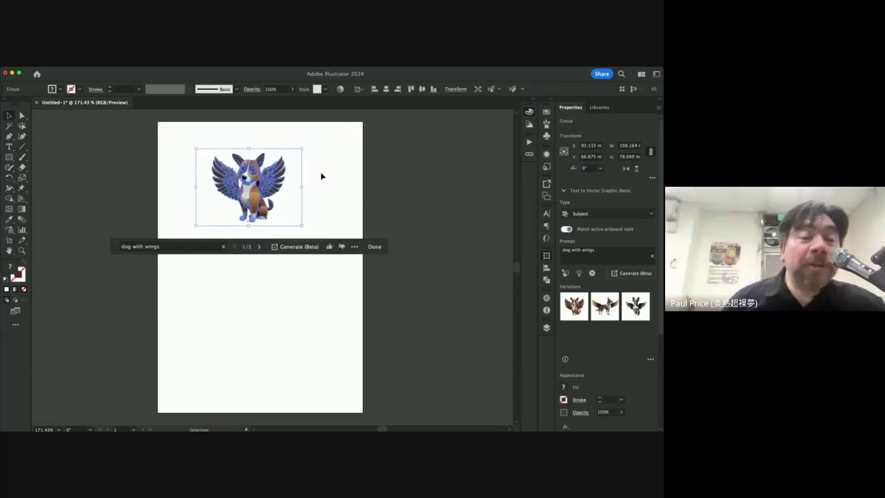
- Move the generated winged dog about 21 mm to the left on the artboard
{"action": "left_click", "coordinate": [324, 187]}
{"action": "left_click", "coordinate": [263, 195]}
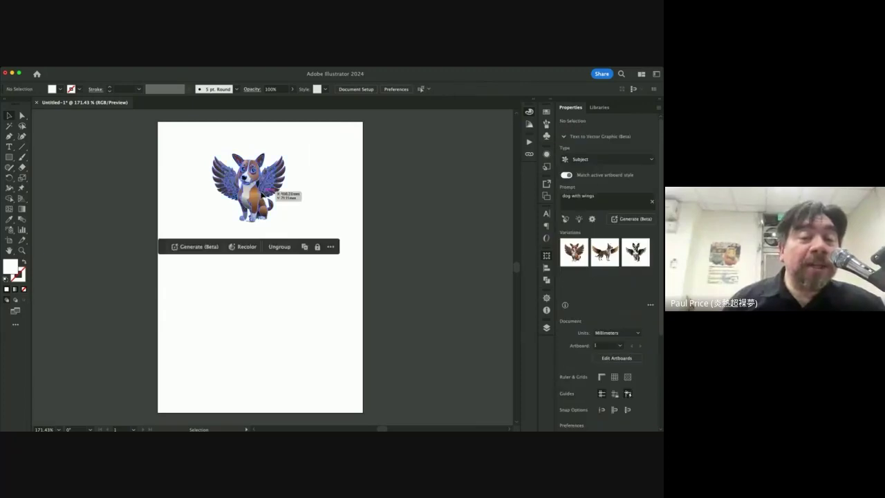
{"action": "left_click", "coordinate": [22, 252]}
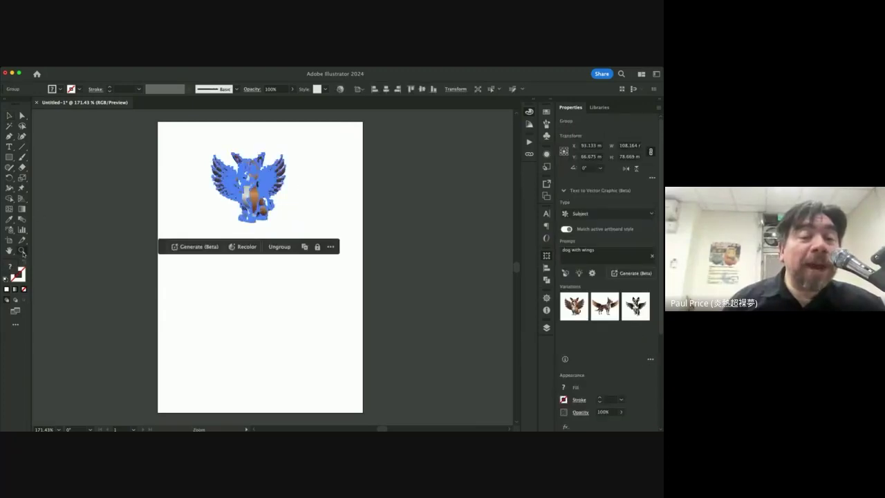
{"action": "left_click", "coordinate": [235, 177]}
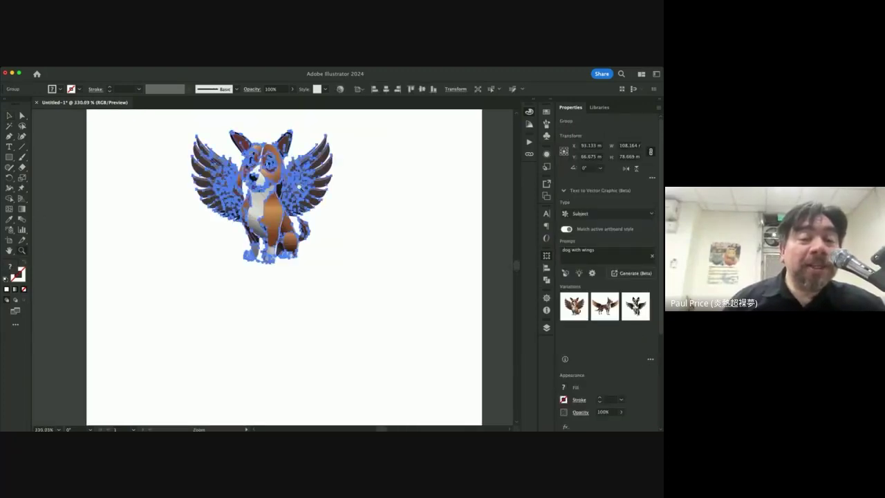
{"action": "left_click", "coordinate": [12, 116]}
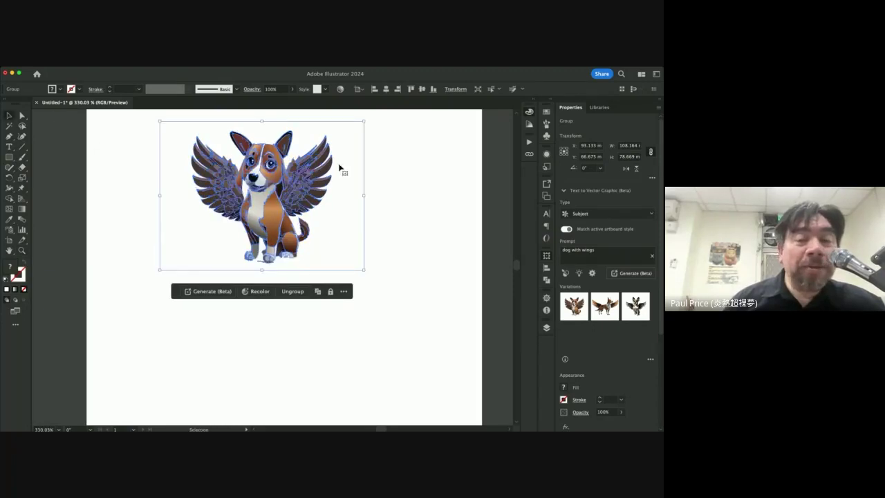
{"action": "left_click", "coordinate": [385, 168]}
{"action": "left_click_drag", "start_coordinate": [263, 183], "coordinate": [223, 182]}
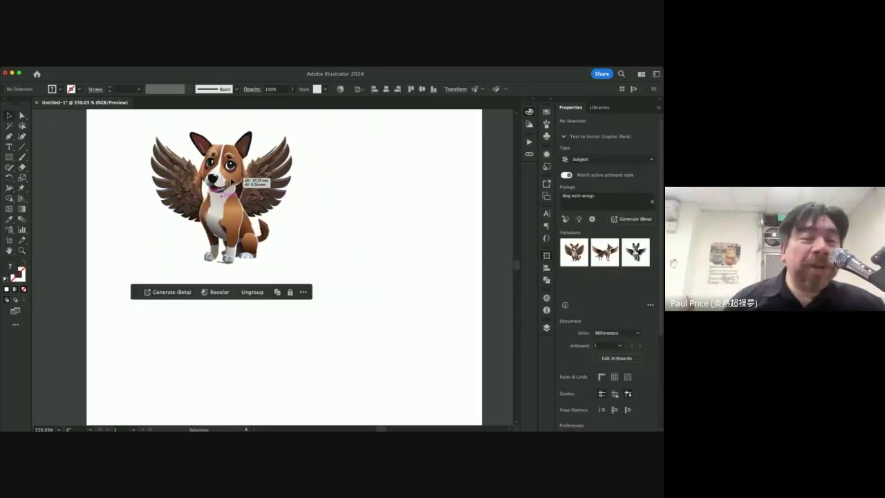
- Switch the generated artwork to the second "dog with wings" variation
{"action": "left_click", "coordinate": [343, 216]}
{"action": "left_click", "coordinate": [264, 191]}
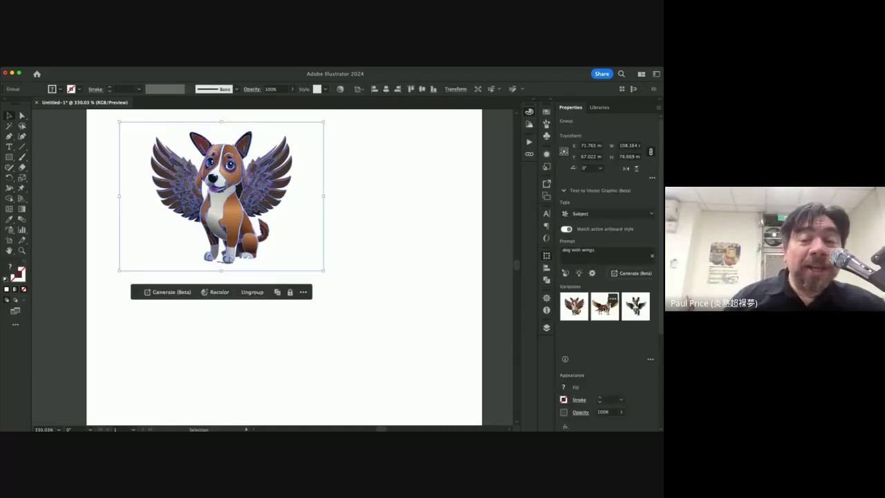
{"action": "left_click", "coordinate": [604, 307]}
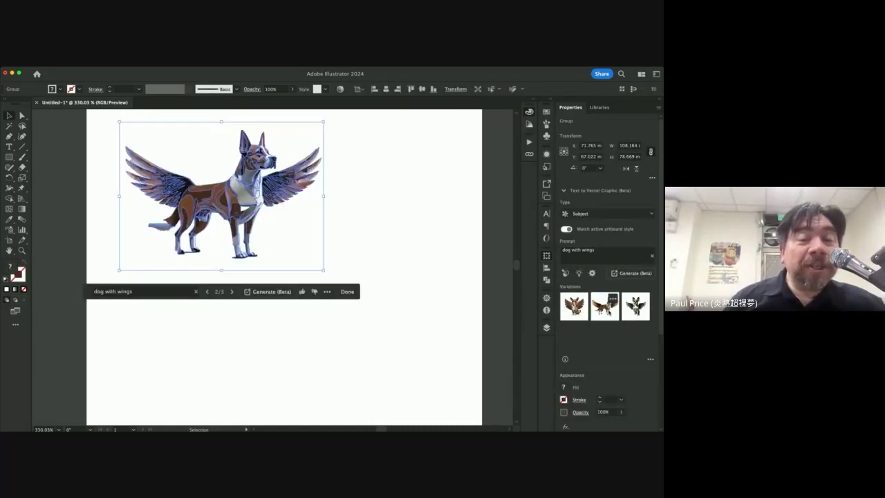
{"action": "left_click", "coordinate": [351, 149]}
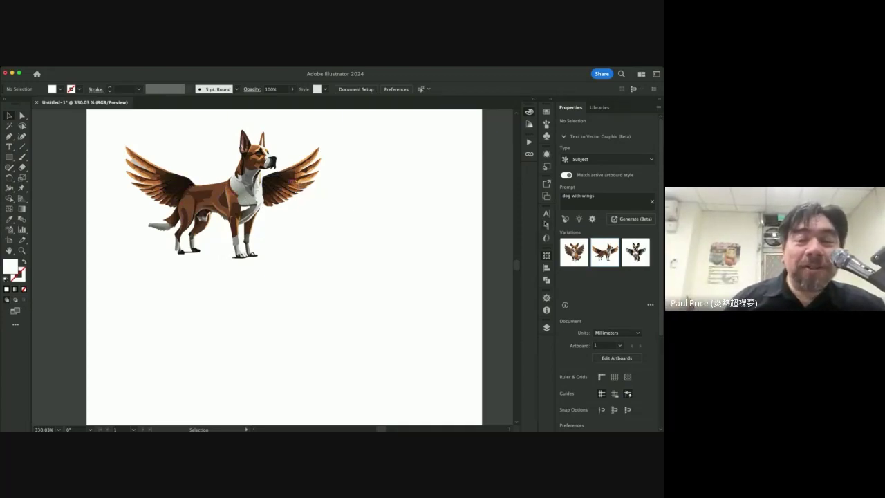
- Replace the artwork with the third "dog with wings" variation
{"action": "mouse_move", "coordinate": [637, 249]}
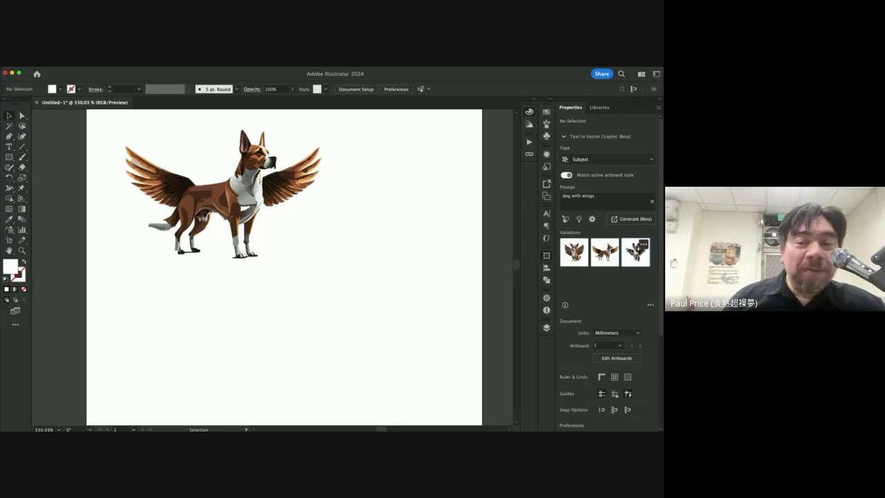
{"action": "left_click", "coordinate": [638, 249]}
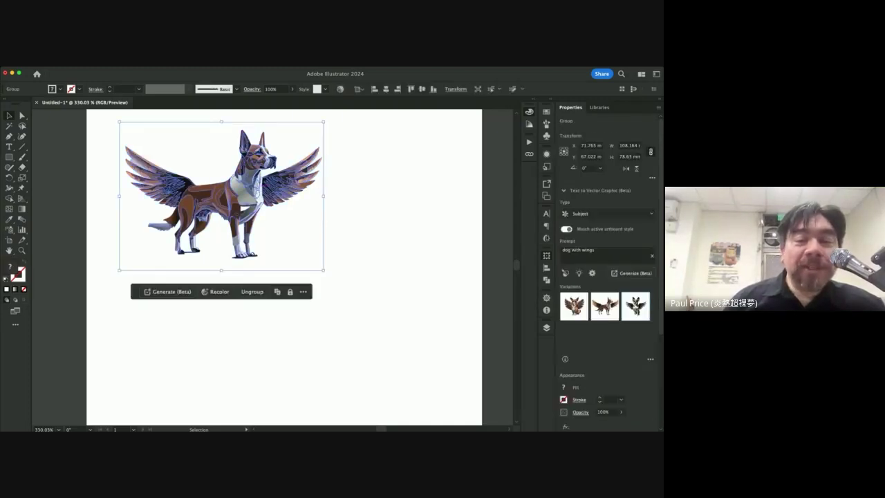
{"action": "left_click", "coordinate": [636, 304]}
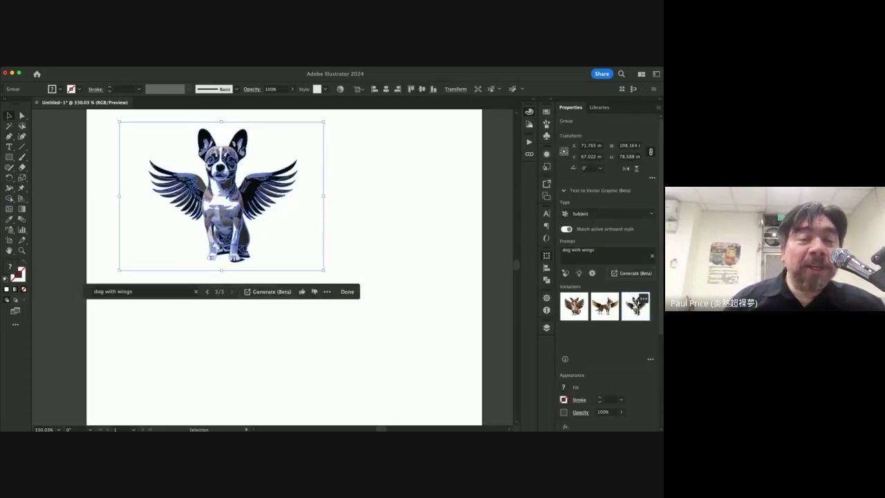
{"action": "left_click", "coordinate": [371, 212]}
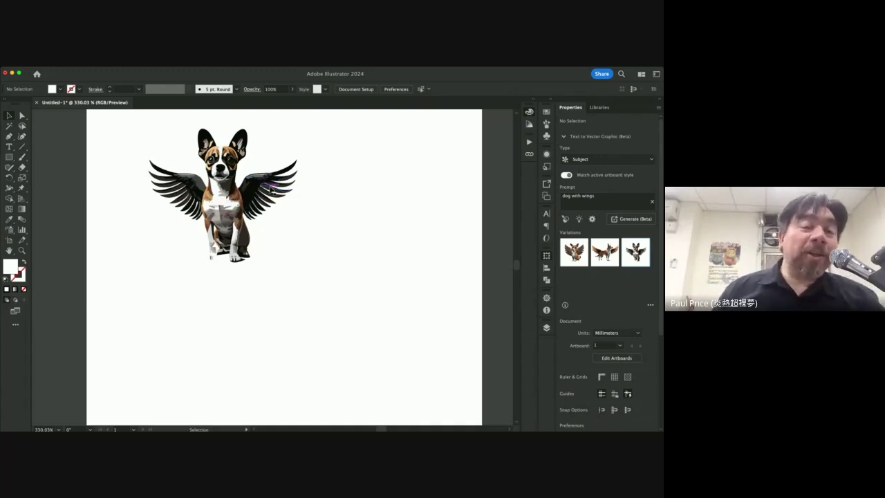
- Inspect the winged dog's anchor points with Direct Selection and delete the whole artwork from the artboard
{"action": "left_click", "coordinate": [224, 199]}
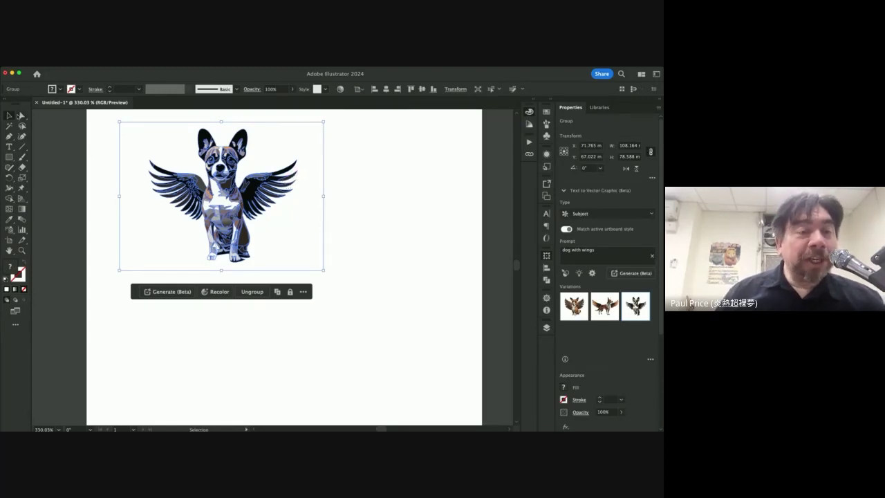
{"action": "key", "text": "a"}
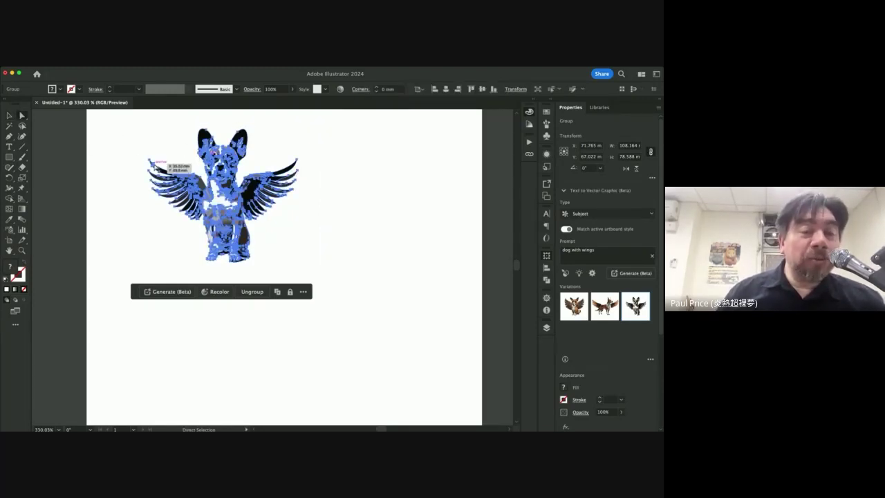
{"action": "key", "text": "v"}
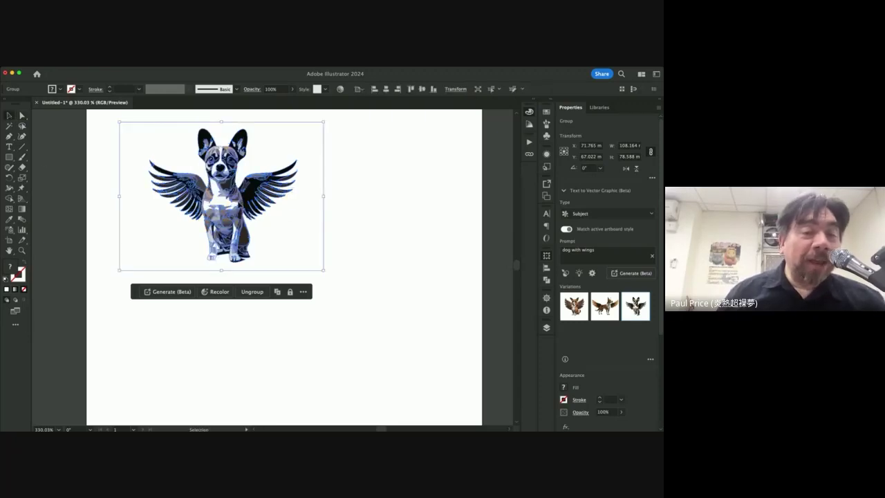
{"action": "left_click", "coordinate": [332, 205]}
{"action": "left_click", "coordinate": [217, 202]}
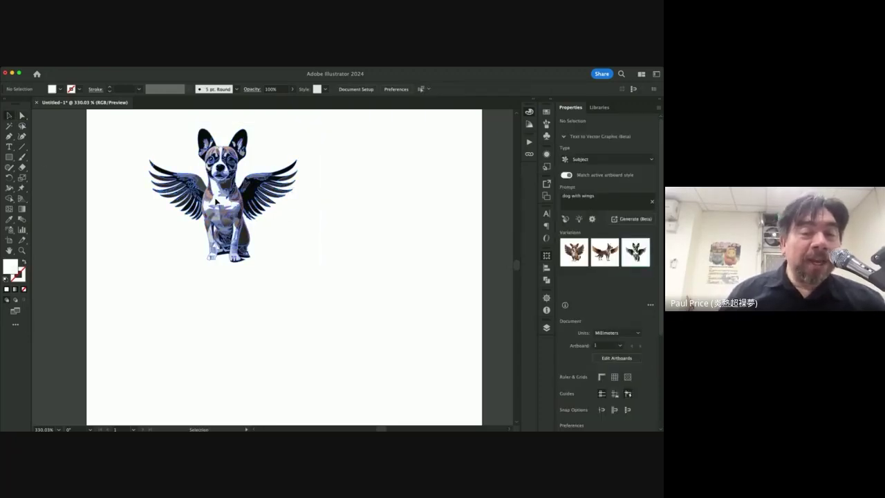
{"action": "key", "text": "Delete"}
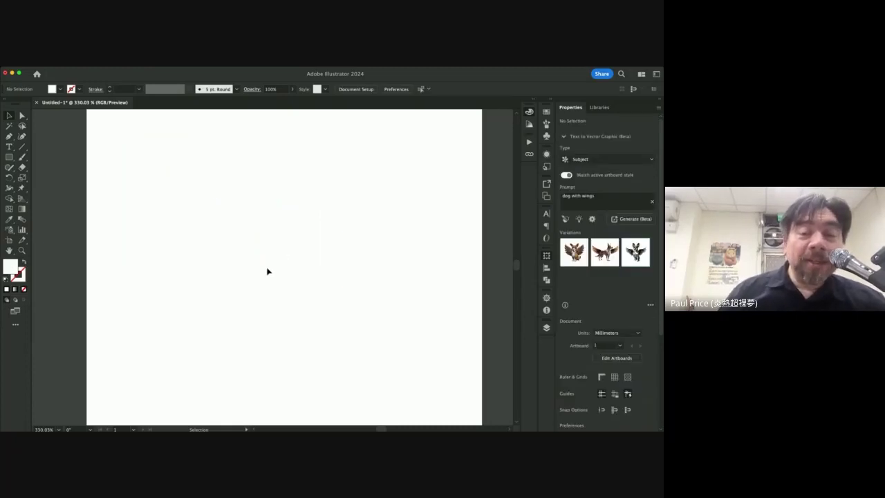
- Display the perspective grid over the empty artboard and activate the Perspective Selection tool
{"action": "scroll", "coordinate": [267, 270], "scroll_direction": "right", "scroll_amount": 3}
{"action": "scroll", "coordinate": [269, 266], "scroll_direction": "left", "scroll_amount": 2}
{"action": "scroll", "coordinate": [269, 266], "scroll_direction": "right", "scroll_amount": 1}
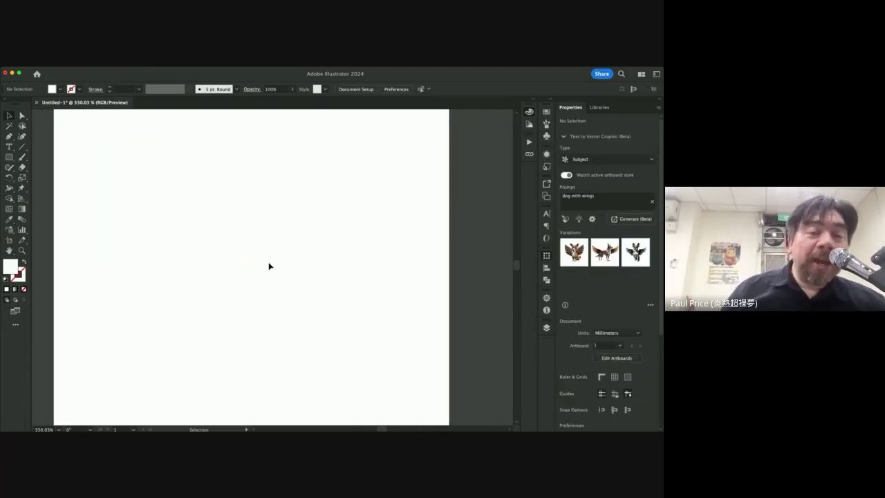
{"action": "scroll", "coordinate": [269, 266], "scroll_direction": "down", "scroll_amount": 3}
{"action": "scroll", "coordinate": [269, 266], "scroll_direction": "right", "scroll_amount": 2}
{"action": "scroll", "coordinate": [269, 266], "scroll_direction": "down", "scroll_amount": 2}
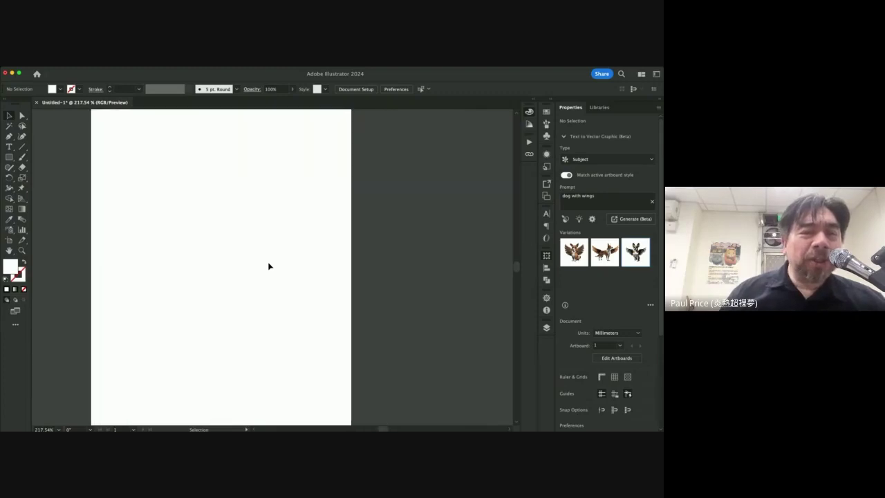
{"action": "scroll", "coordinate": [269, 266], "scroll_direction": "down", "scroll_amount": 2}
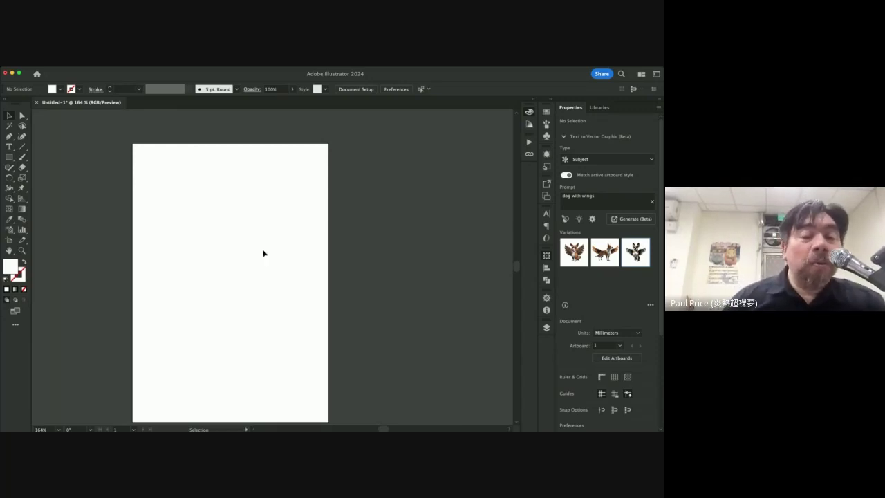
{"action": "scroll", "coordinate": [262, 253], "scroll_direction": "down", "scroll_amount": 2}
{"action": "scroll", "coordinate": [263, 253], "scroll_direction": "right", "scroll_amount": 2}
{"action": "scroll", "coordinate": [263, 253], "scroll_direction": "up", "scroll_amount": 1}
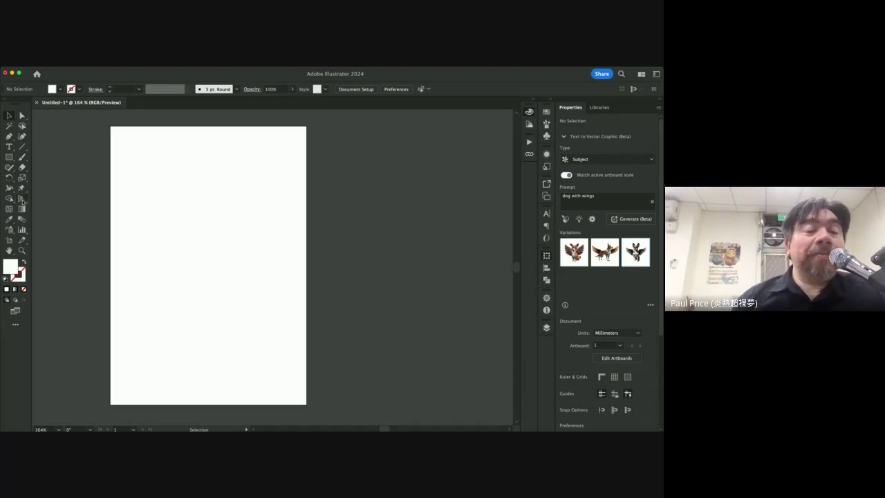
{"action": "left_click", "coordinate": [23, 199]}
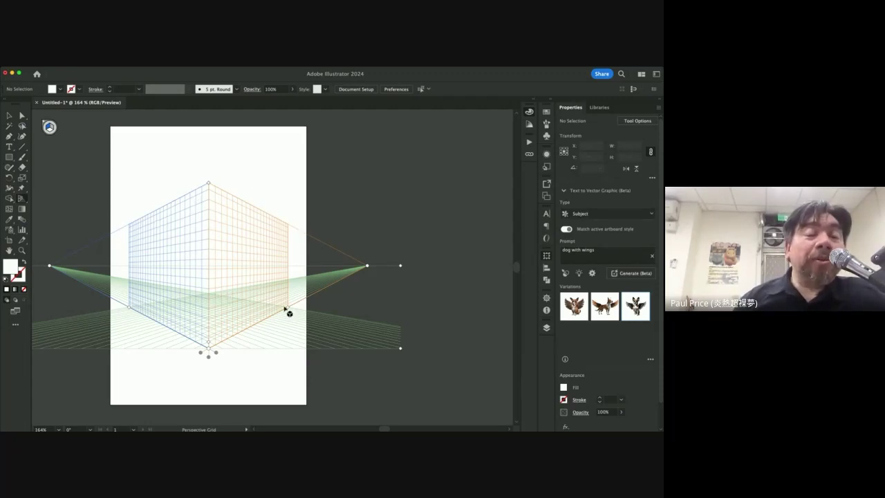
{"action": "key", "text": "shift+v"}
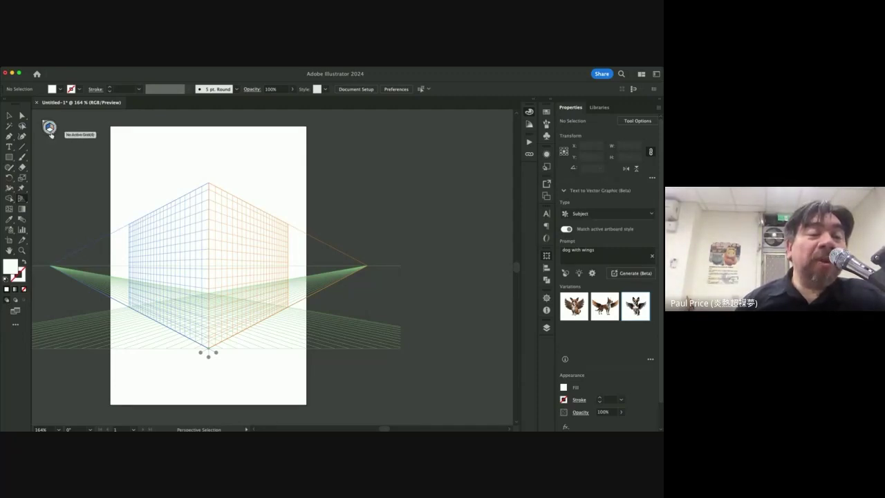
{"action": "key", "text": "shift+p"}
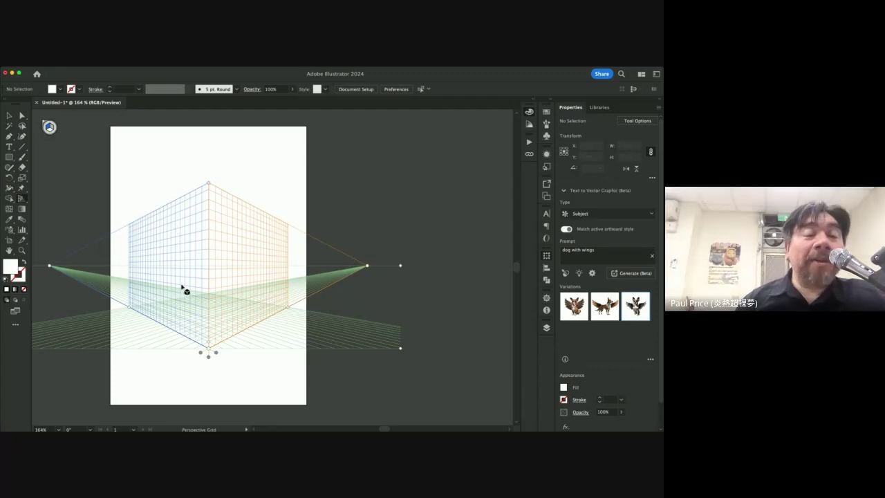
{"action": "key", "text": "shift+v"}
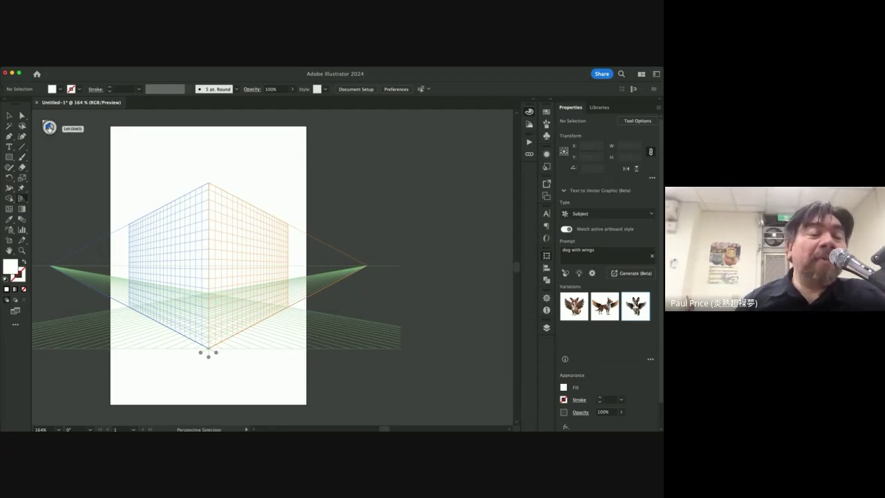
- Reshape the perspective grid by moving the right vanishing point, pulling the left vanishing point inward and lowering the grid's top edge
{"action": "key", "text": "shift+p"}
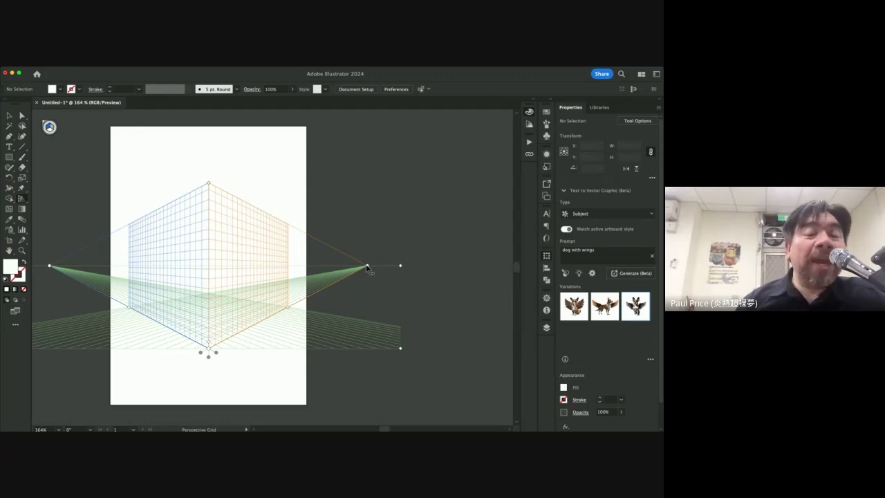
{"action": "left_click_drag", "start_coordinate": [367, 266], "coordinate": [310, 267]}
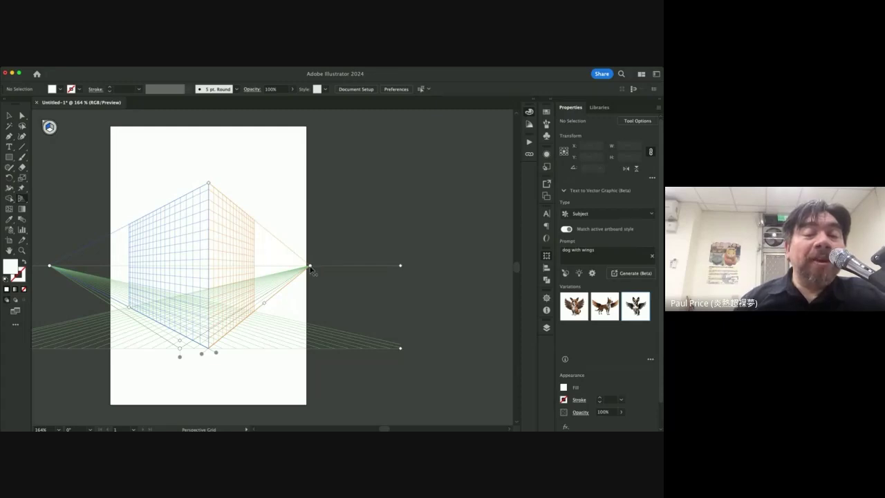
{"action": "left_click_drag", "start_coordinate": [310, 269], "coordinate": [371, 274]}
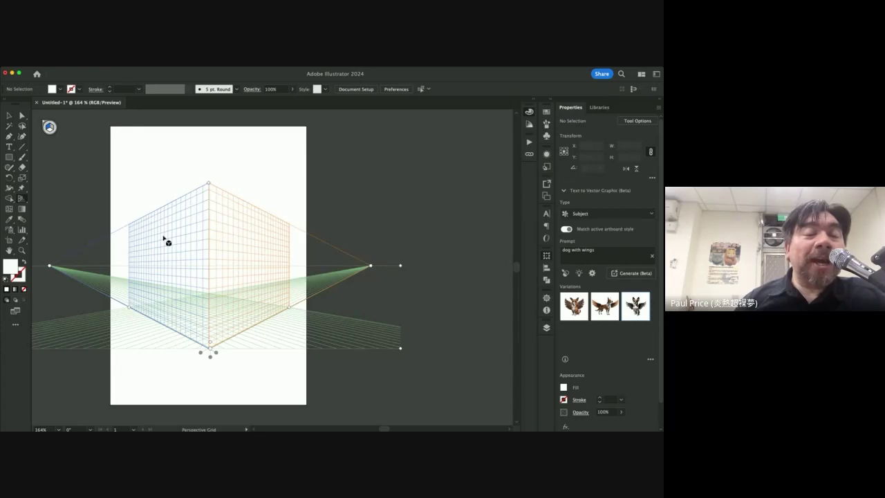
{"action": "left_click_drag", "start_coordinate": [49, 267], "coordinate": [78, 258]}
{"action": "left_click_drag", "start_coordinate": [228, 185], "coordinate": [225, 207]}
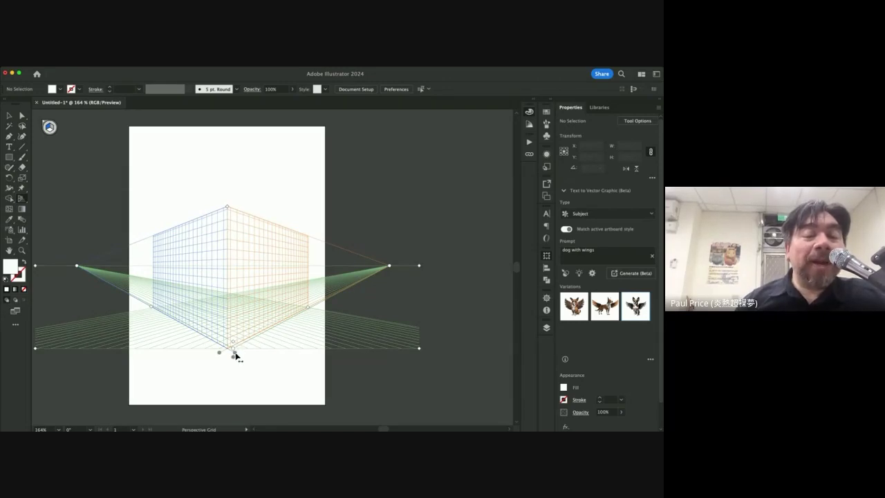
- Pull the left grid plane away from the grid's corner and undo that move
{"action": "left_click_drag", "start_coordinate": [233, 353], "coordinate": [185, 377]}
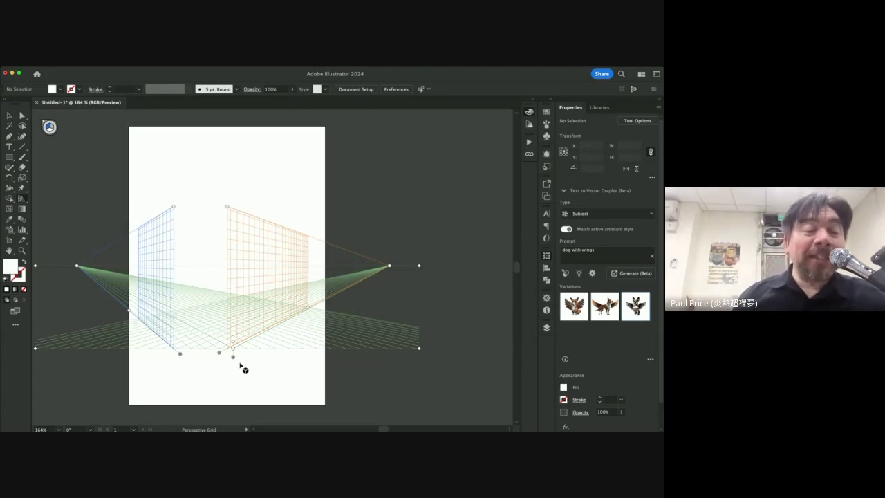
{"action": "scroll", "coordinate": [240, 366], "scroll_direction": "down", "scroll_amount": 3}
{"action": "key", "text": "super+z"}
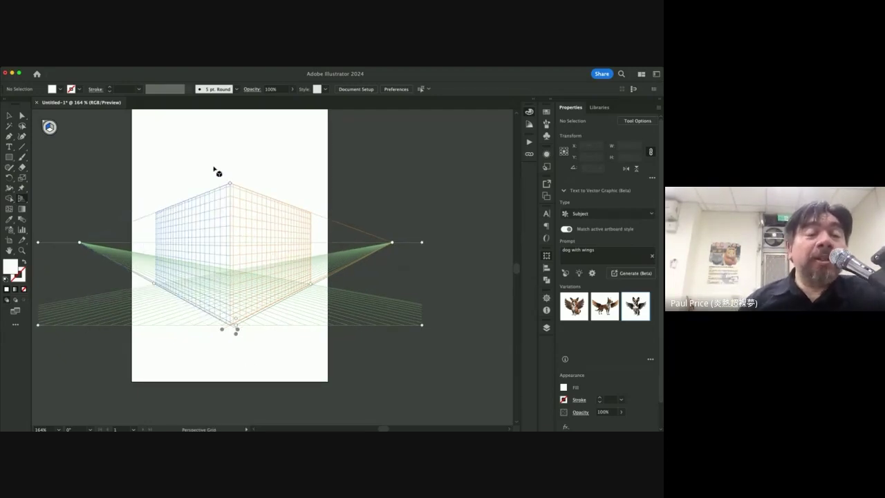
{"action": "key", "text": "shift+v"}
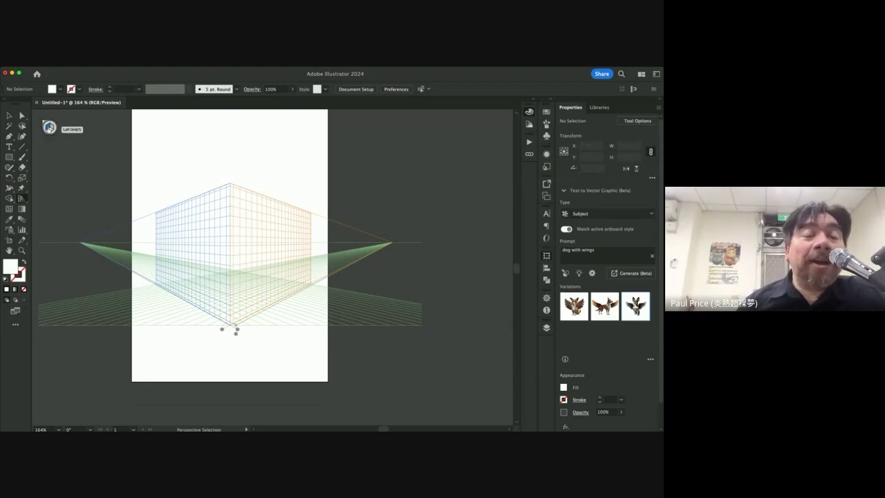
{"action": "key", "text": "shift+p"}
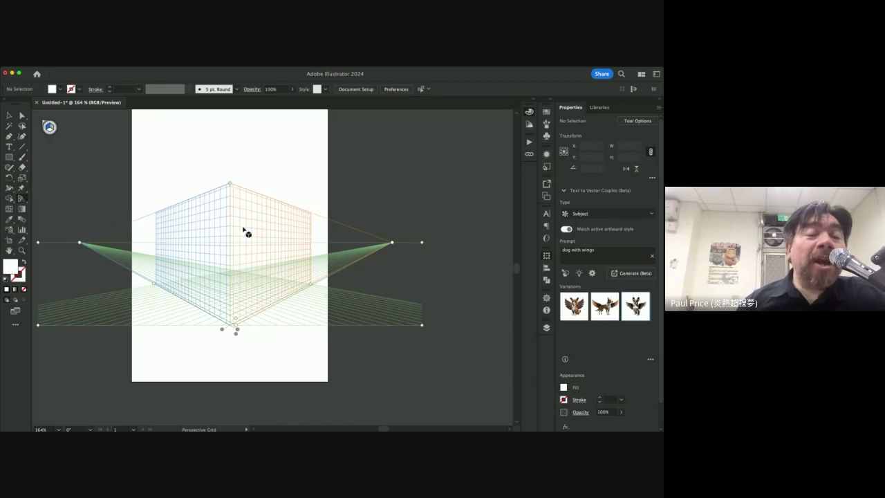
- Draw a rectangle about 118 by 93 mm on the left grid plane and fill it with red
{"action": "left_click", "coordinate": [11, 157]}
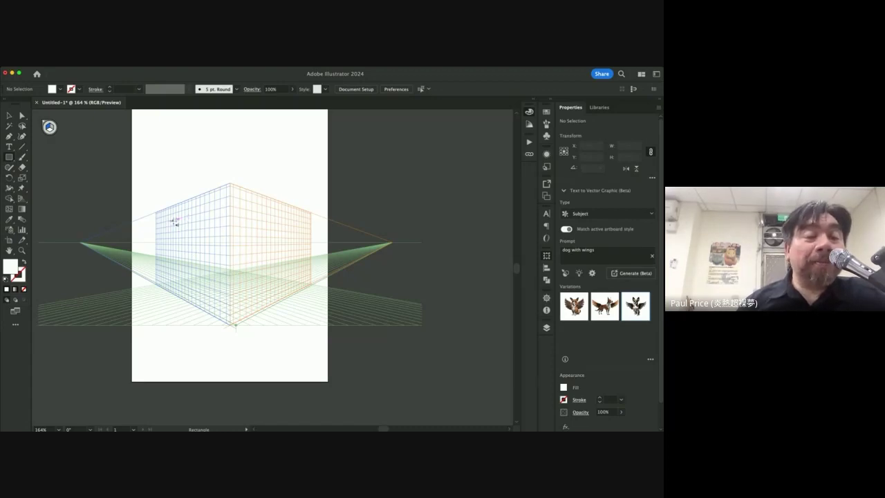
{"action": "left_click_drag", "start_coordinate": [175, 221], "coordinate": [214, 291]}
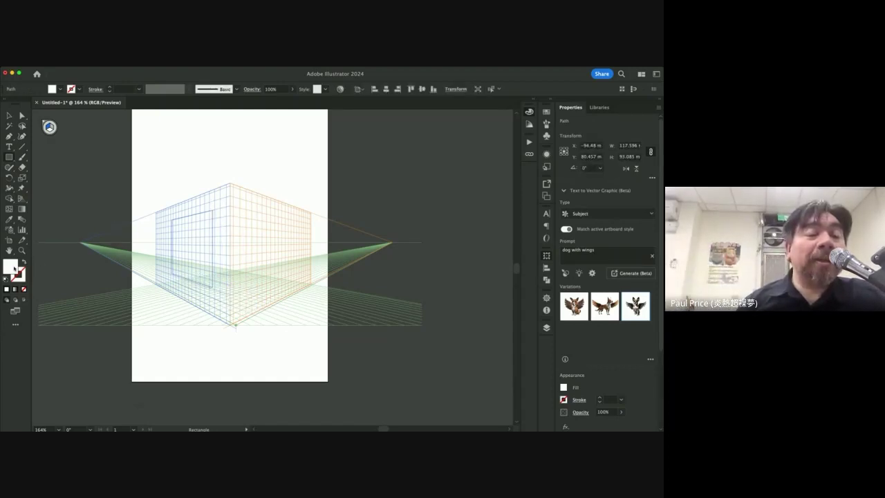
{"action": "double_click", "coordinate": [12, 267]}
{"action": "key", "text": "Return"}
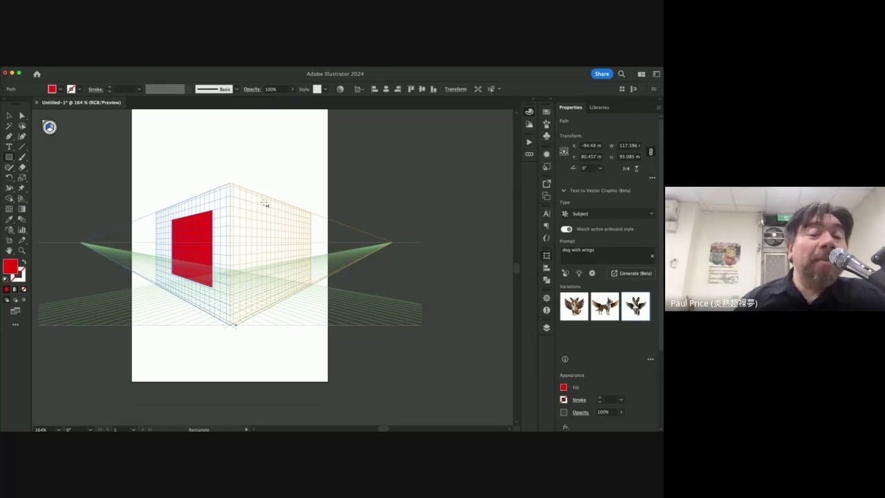
- Draw a second red rectangle about 51 by 25 mm over the grid's right face with the left plane active, and deselect it
{"action": "left_click_drag", "start_coordinate": [242, 194], "coordinate": [293, 215]}
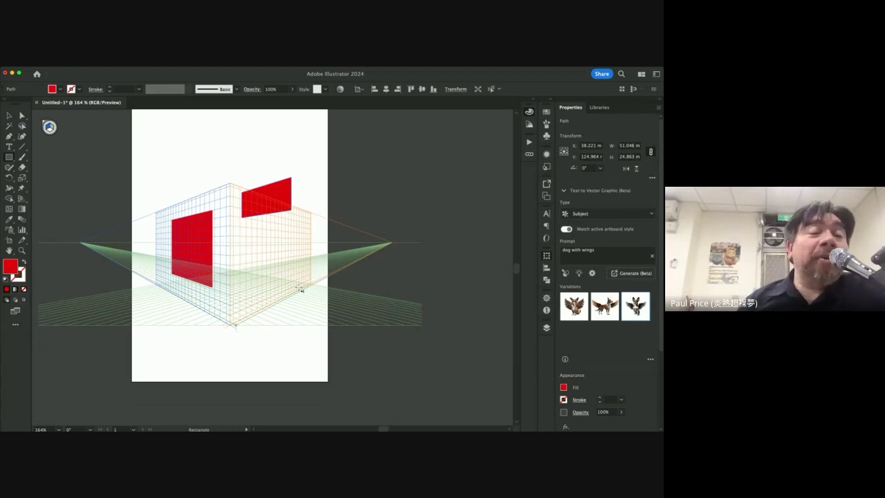
{"action": "key", "text": "shift+v"}
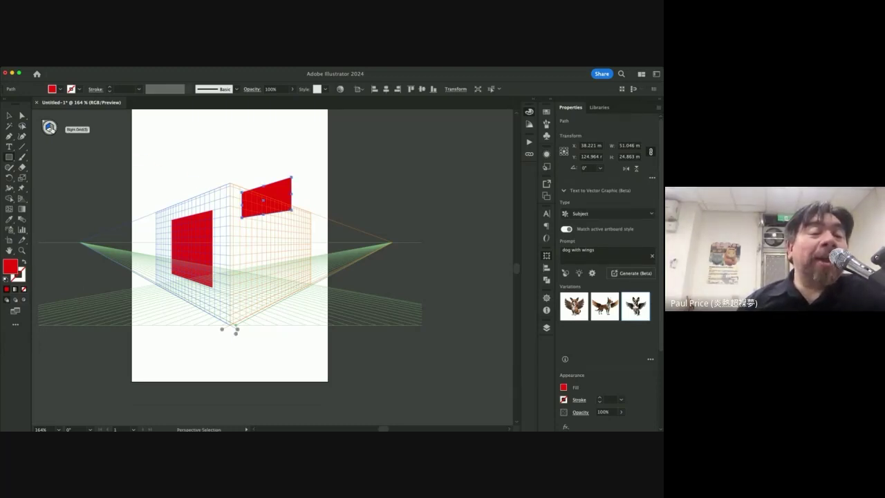
{"action": "key", "text": "super+shift+a"}
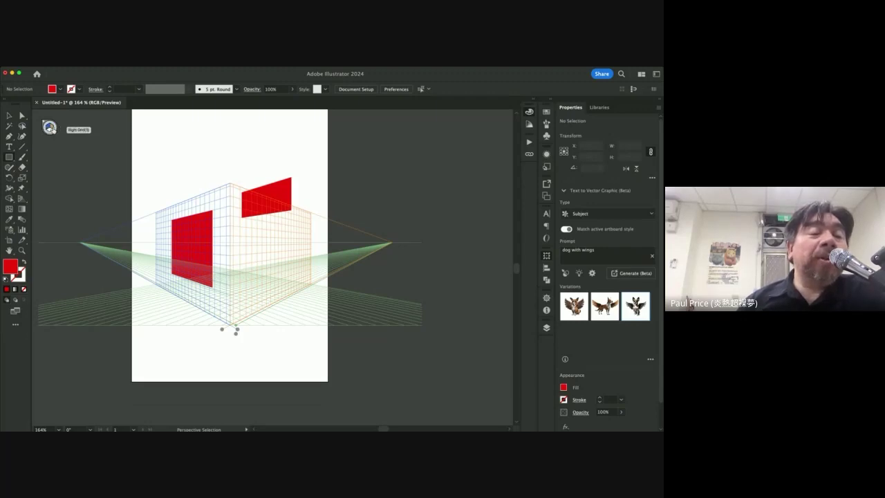
- Make the right grid the active plane and draw a rectangle about 129 by 74 mm on the right face
{"action": "left_click", "coordinate": [51, 128]}
{"action": "key", "text": "m"}
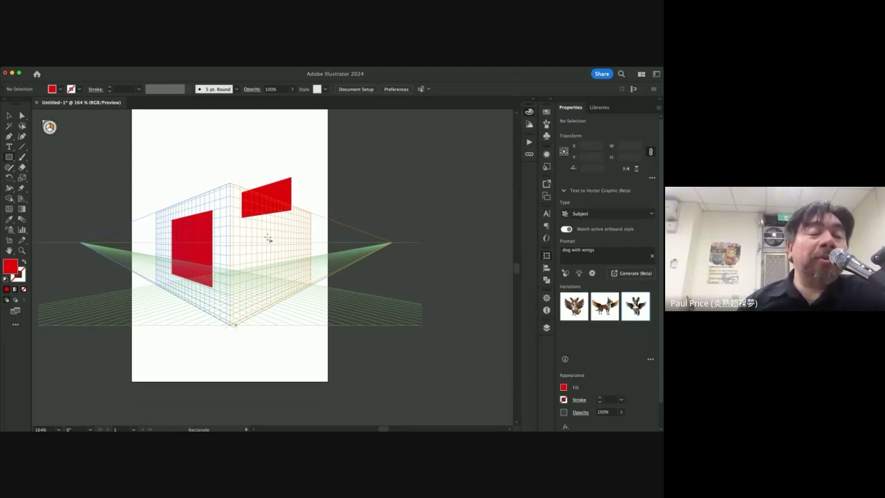
{"action": "left_click_drag", "start_coordinate": [251, 229], "coordinate": [298, 277]}
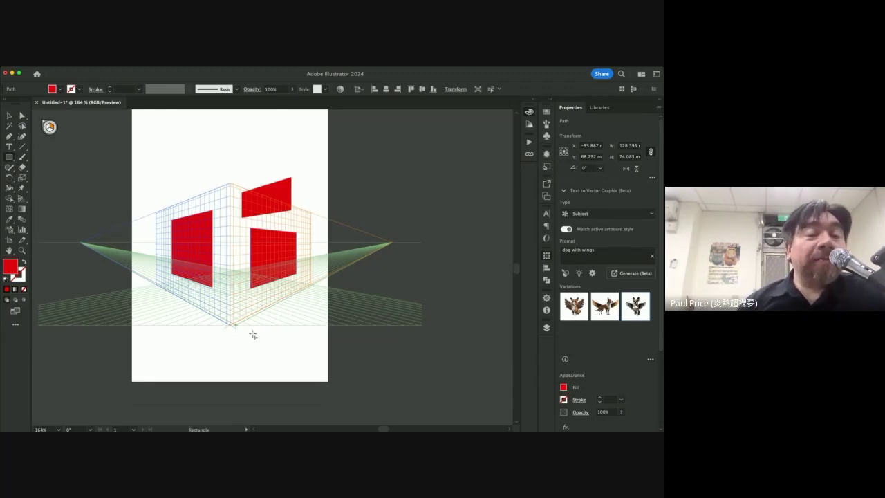
- Make the horizontal grid the active plane and draw a rectangle about 81 by 69 mm on the ground near the front corner
{"action": "key", "text": "shift+v"}
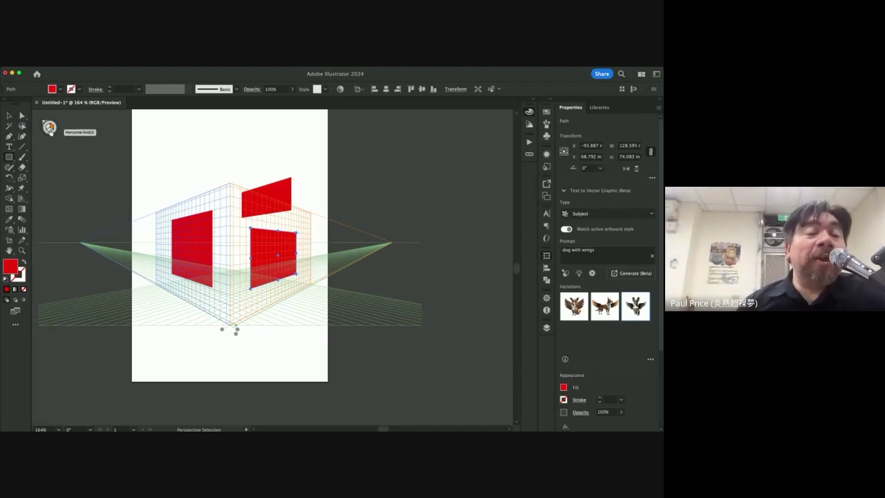
{"action": "key", "text": "super+shift+a"}
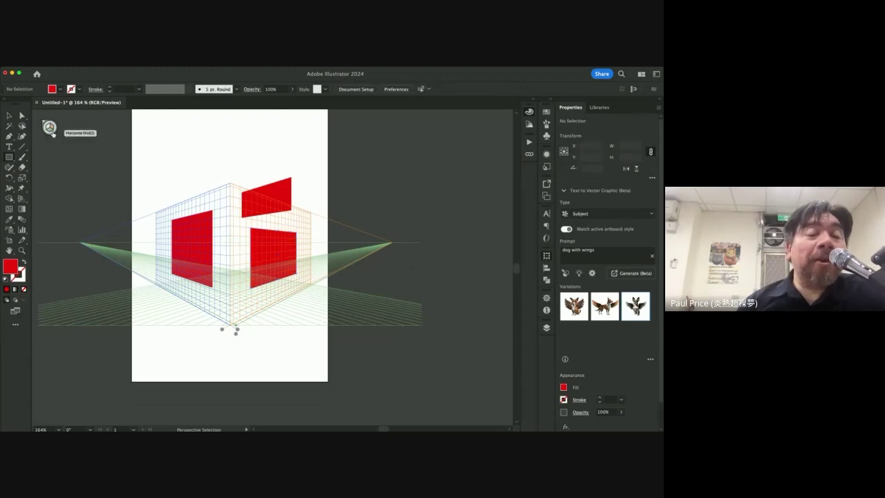
{"action": "key", "text": "m"}
{"action": "left_click_drag", "start_coordinate": [217, 297], "coordinate": [283, 298]}
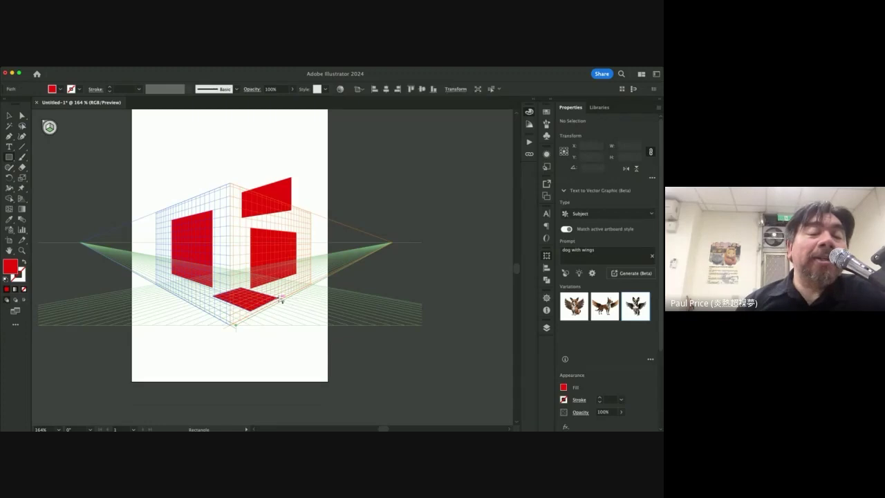
{"action": "key", "text": "v"}
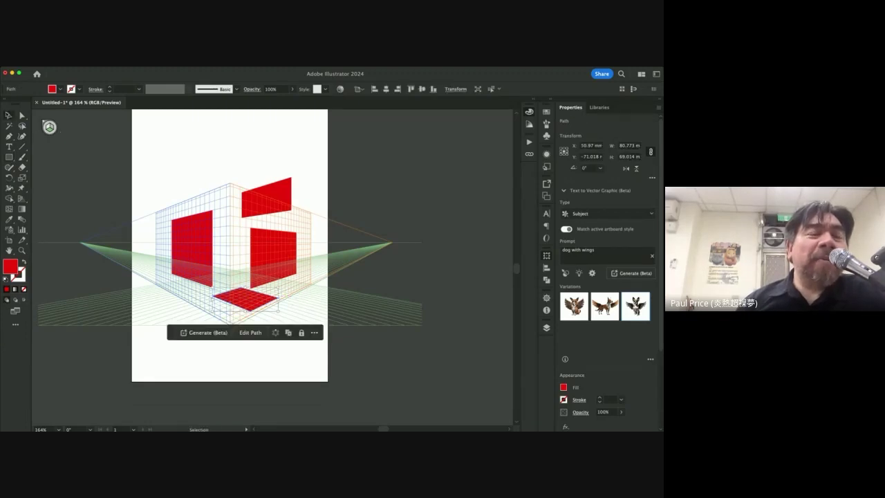
- Select the red rectangles in turn to compare how they align with the grid planes
{"action": "left_click", "coordinate": [289, 199]}
{"action": "left_click", "coordinate": [198, 229]}
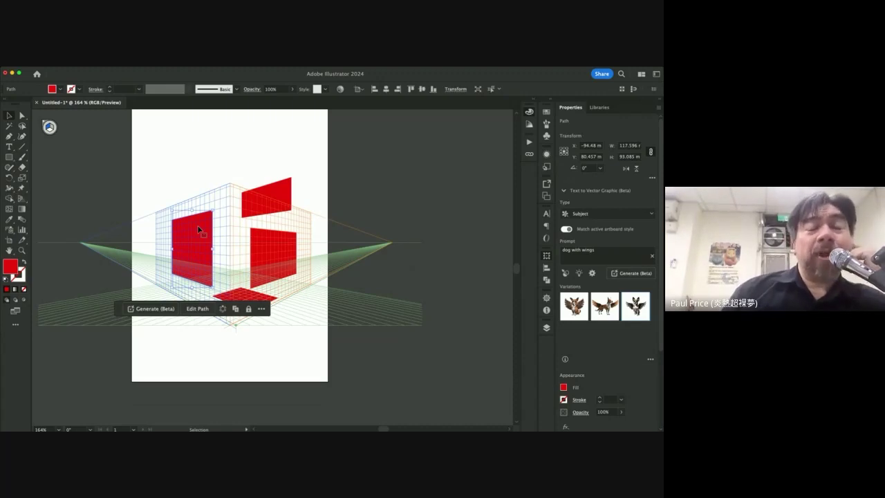
{"action": "left_click", "coordinate": [276, 195]}
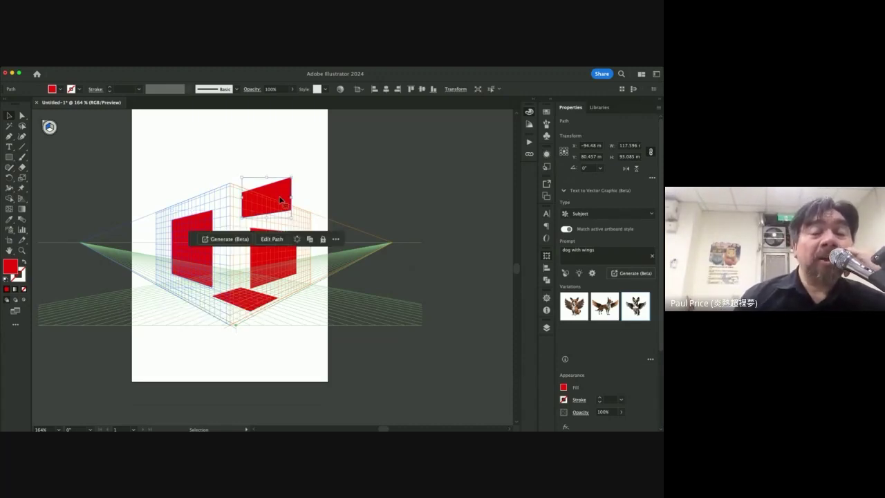
{"action": "left_click", "coordinate": [320, 189]}
{"action": "scroll", "coordinate": [283, 178], "scroll_direction": "right", "scroll_amount": 3}
{"action": "scroll", "coordinate": [283, 178], "scroll_direction": "up", "scroll_amount": 1}
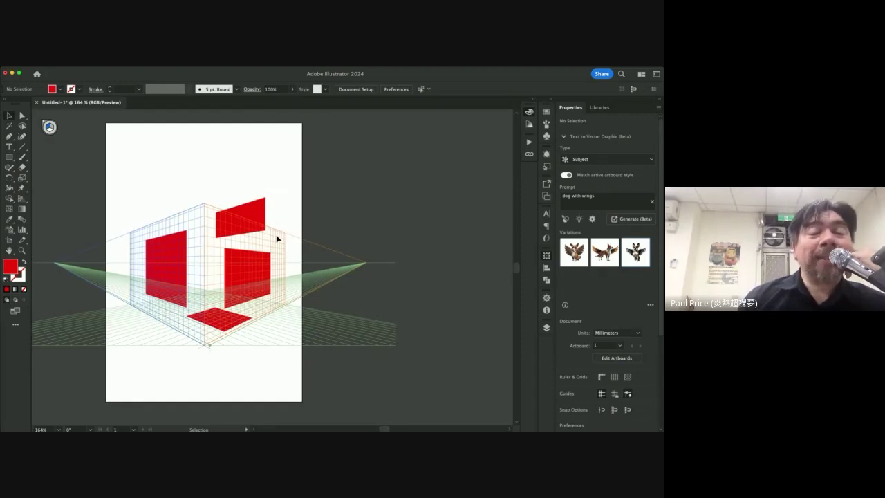
{"action": "scroll", "coordinate": [247, 183], "scroll_direction": "left", "scroll_amount": 2}
{"action": "scroll", "coordinate": [246, 183], "scroll_direction": "down", "scroll_amount": 1}
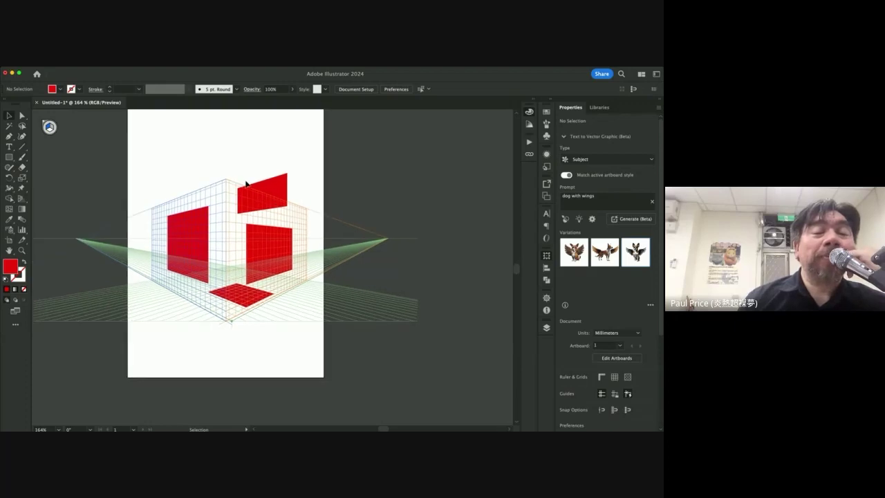
{"action": "scroll", "coordinate": [247, 183], "scroll_direction": "up", "scroll_amount": 2}
{"action": "scroll", "coordinate": [247, 184], "scroll_direction": "down", "scroll_amount": 1}
{"action": "left_click", "coordinate": [242, 236]}
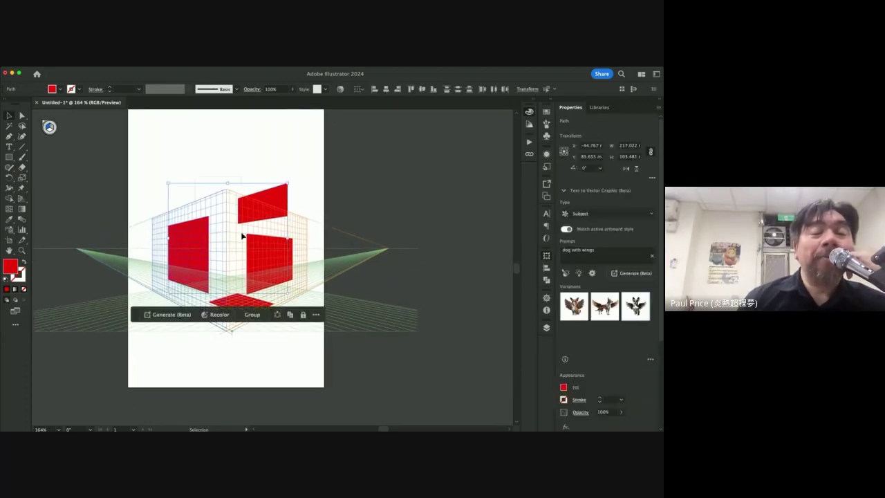
{"action": "left_click", "coordinate": [174, 176]}
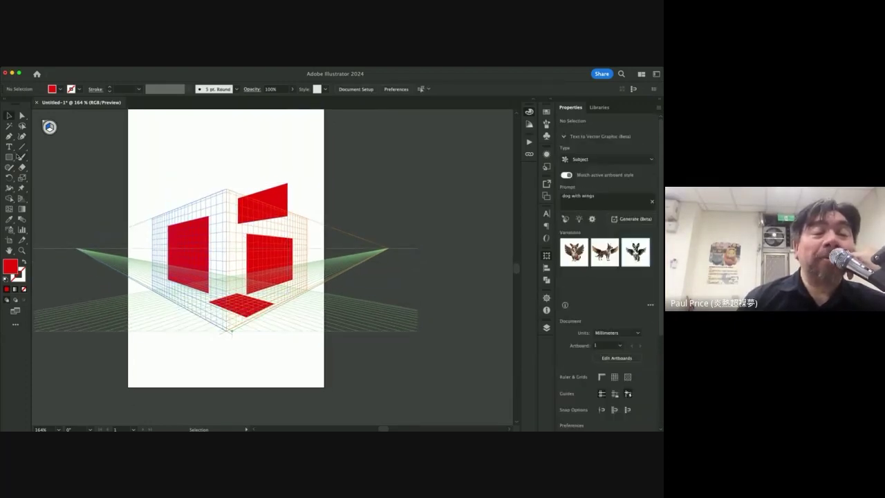
- Draw a red rectangle about 230 by 164 mm on the left plane high above the grid and delete it
{"action": "key", "text": "m"}
{"action": "left_click_drag", "start_coordinate": [146, 123], "coordinate": [202, 171]}
{"action": "scroll", "coordinate": [196, 210], "scroll_direction": "up", "scroll_amount": 3}
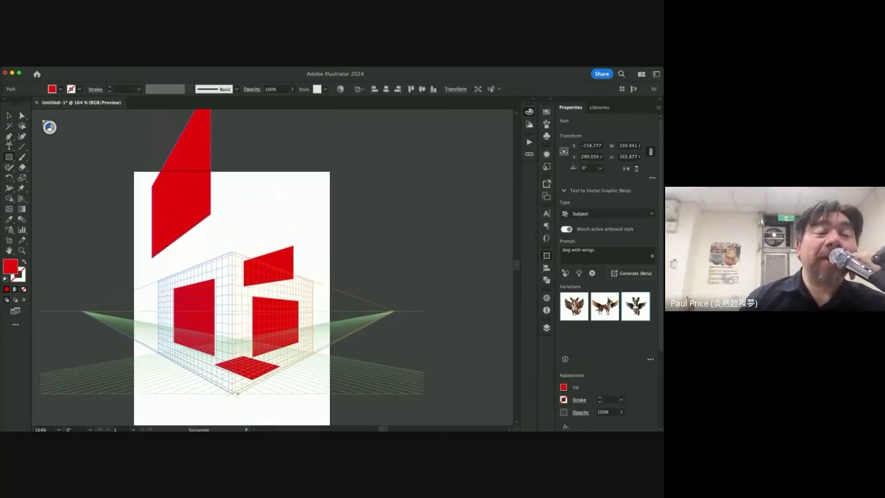
{"action": "left_click", "coordinate": [10, 116]}
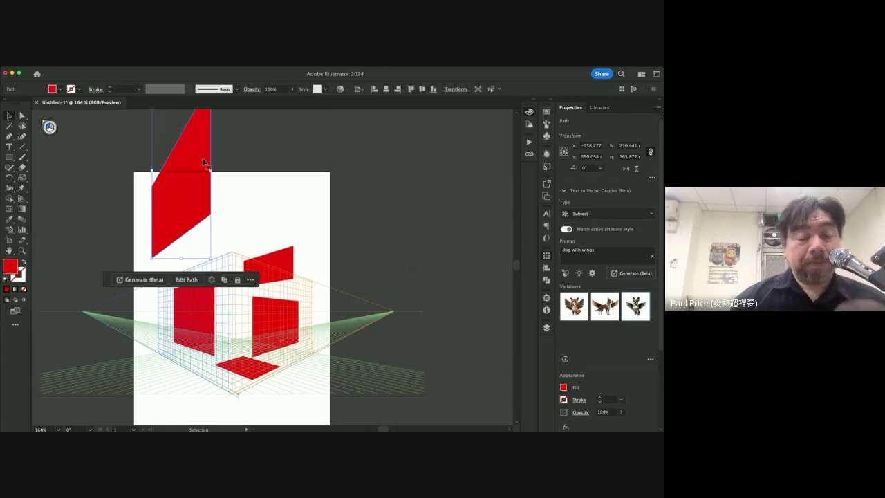
{"action": "key", "text": "Delete"}
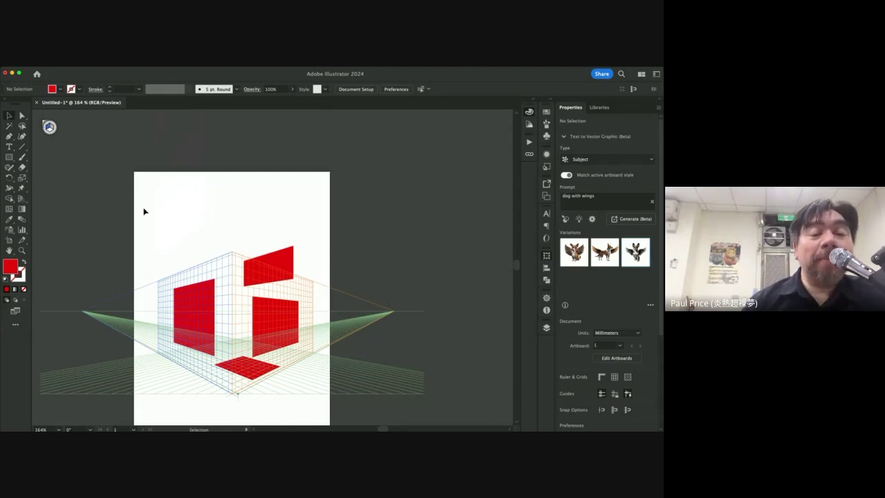
- Move the upper red rectangle over the right face down toward the grid's central corner and deselect it
{"action": "scroll", "coordinate": [142, 209], "scroll_direction": "down", "scroll_amount": 2}
{"action": "left_click", "coordinate": [274, 232]}
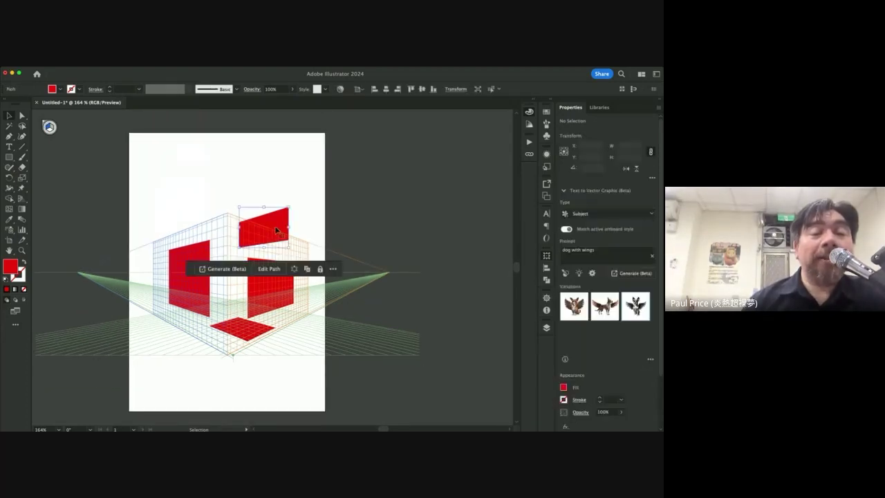
{"action": "left_click_drag", "start_coordinate": [274, 232], "coordinate": [263, 244]}
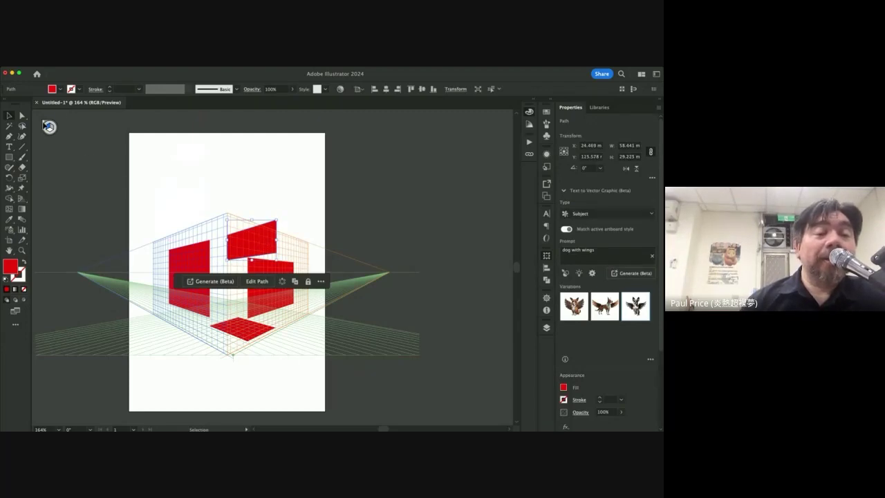
{"action": "left_click", "coordinate": [44, 122]}
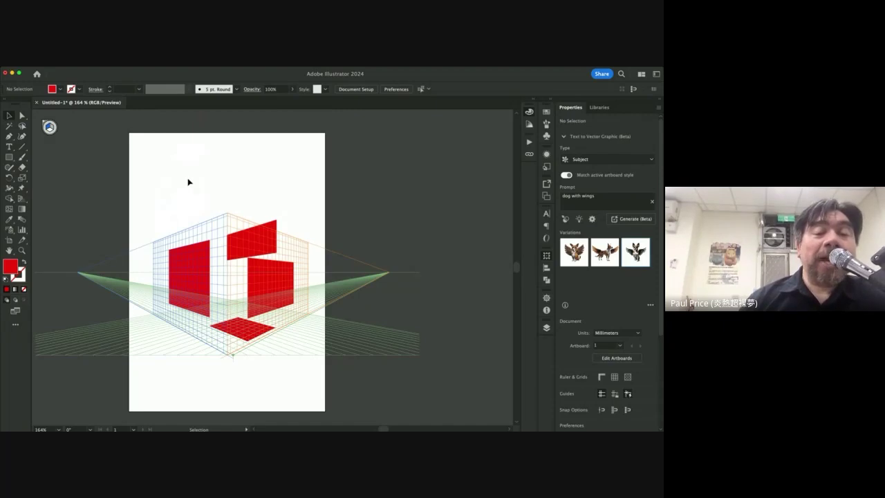
- Activate the Perspective Grid tool and make the left grid the active plane
{"action": "key", "text": "a"}
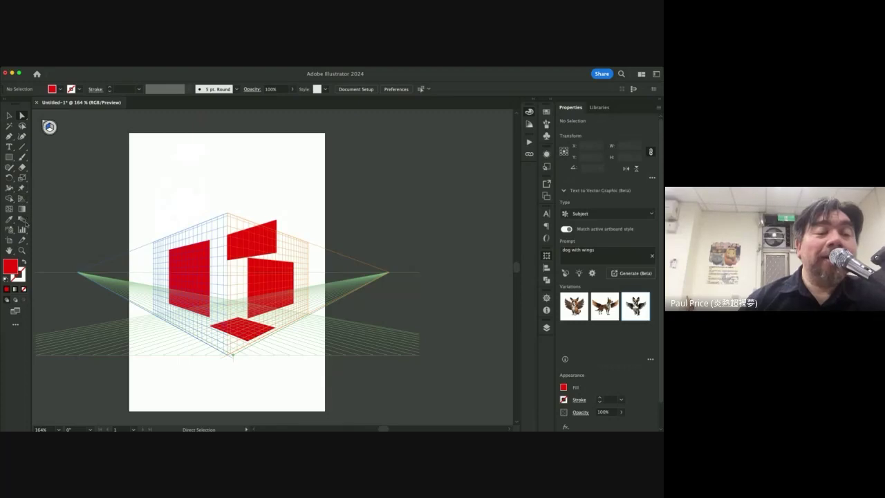
{"action": "left_click", "coordinate": [21, 198]}
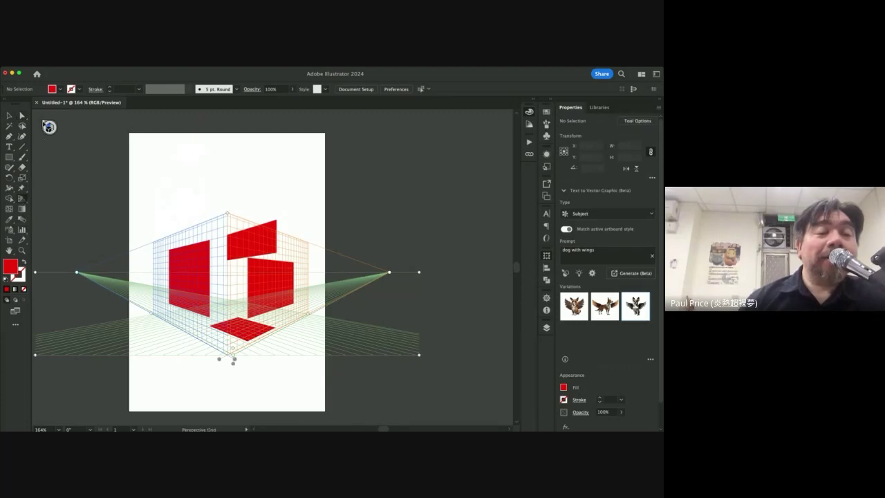
{"action": "left_click", "coordinate": [49, 127]}
{"action": "left_click", "coordinate": [21, 198]}
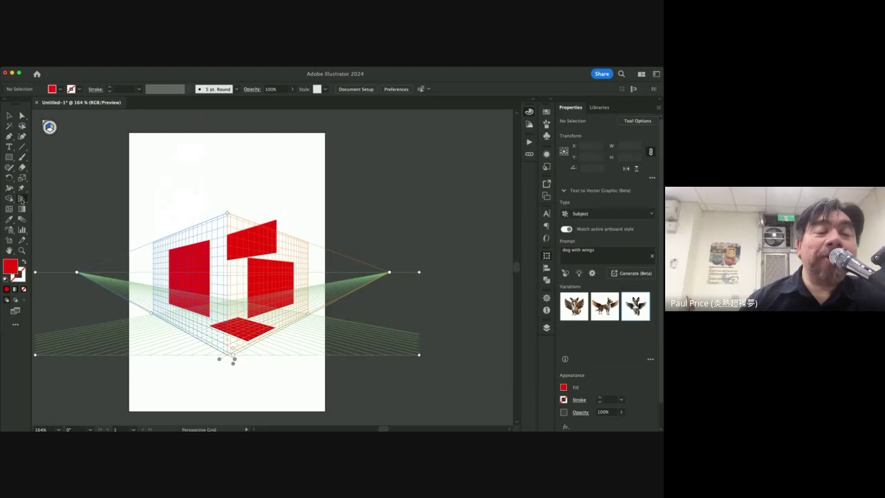
- Hide the perspective grid and draw a flat red rectangle about 52 by 29.5 mm near the artboard's upper edge
{"action": "left_click", "coordinate": [47, 125]}
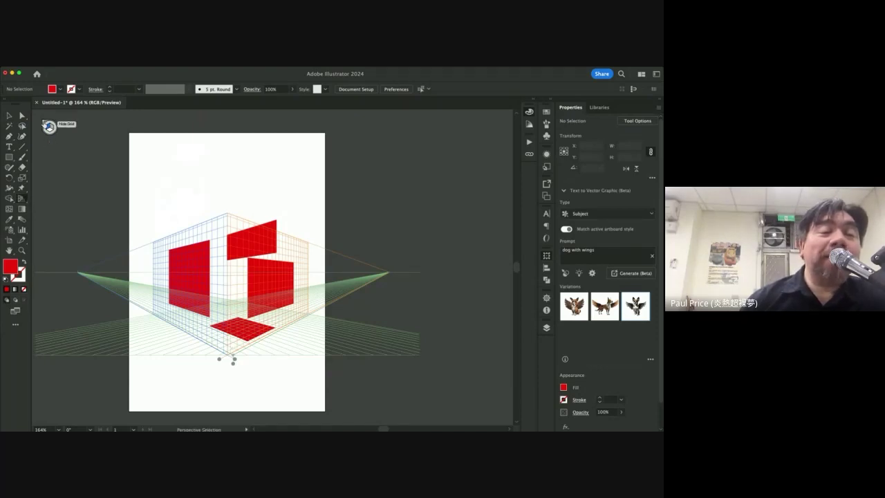
{"action": "left_click", "coordinate": [49, 126]}
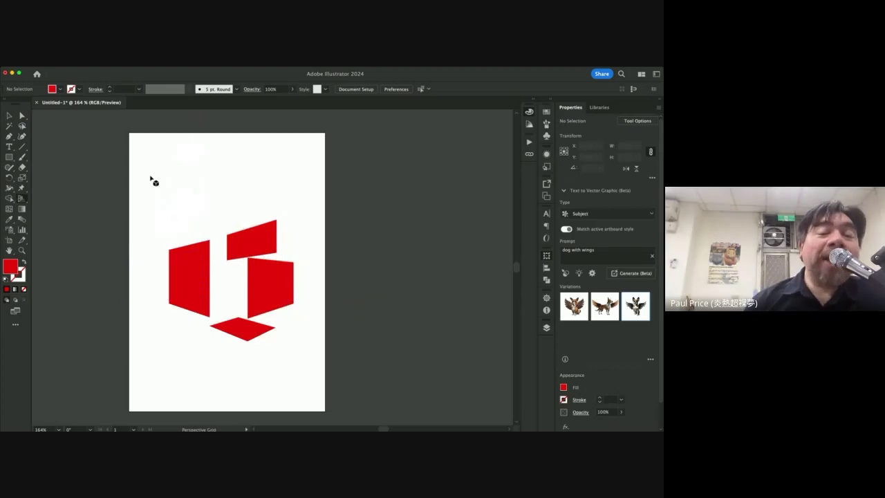
{"action": "left_click", "coordinate": [9, 157]}
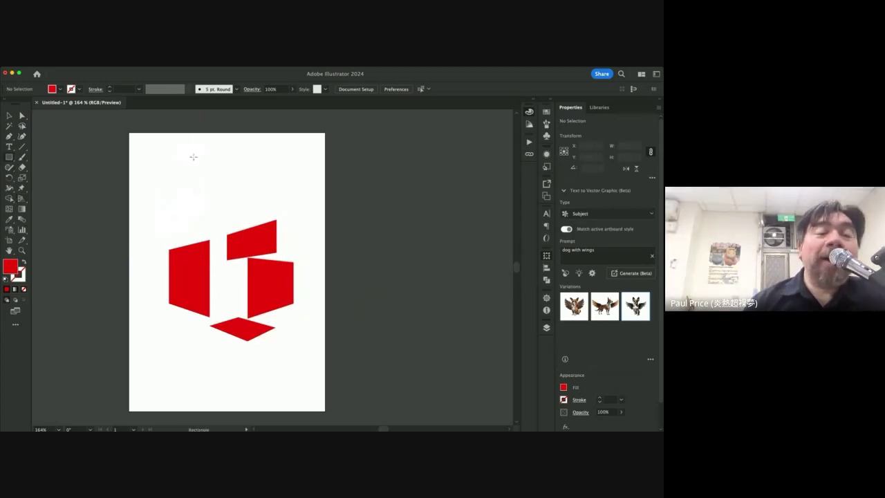
{"action": "left_click_drag", "start_coordinate": [178, 149], "coordinate": [228, 177]}
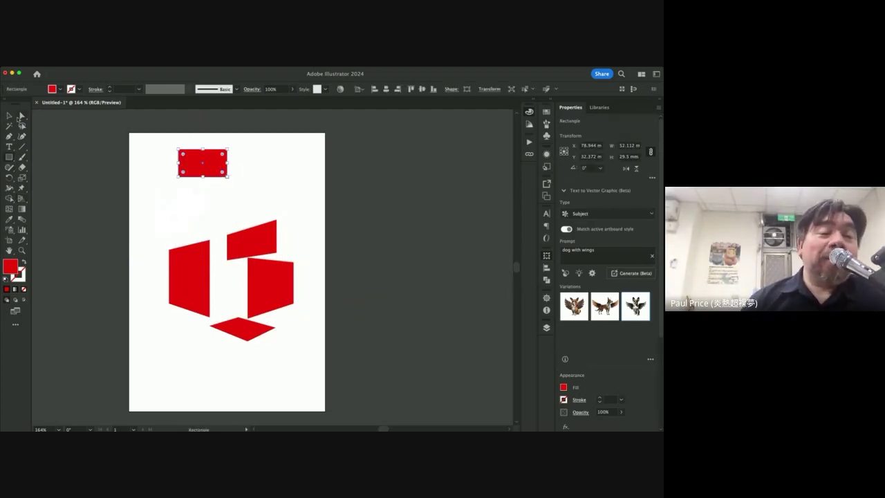
- Select the perspective shapes and the flat rectangle in turn to compare their shape types and bounding boxes
{"action": "left_click", "coordinate": [9, 116]}
{"action": "left_click_drag", "start_coordinate": [173, 223], "coordinate": [272, 318]}
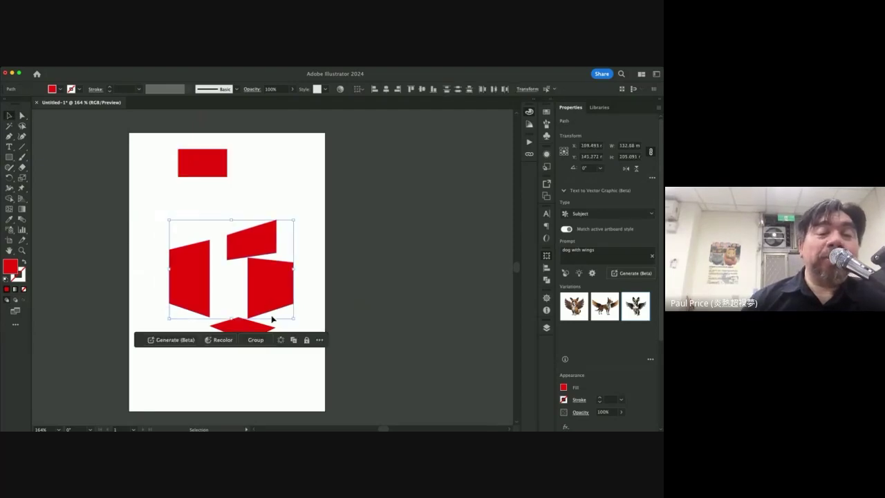
{"action": "left_click", "coordinate": [215, 167]}
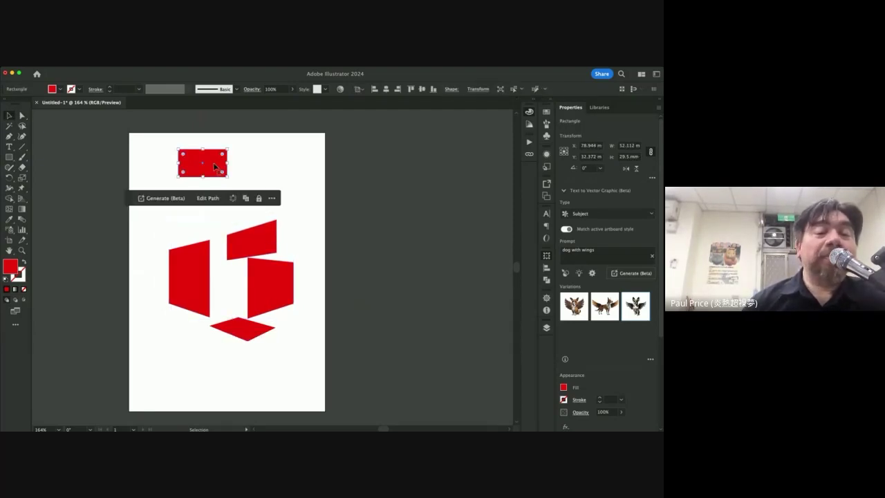
{"action": "left_click", "coordinate": [177, 261]}
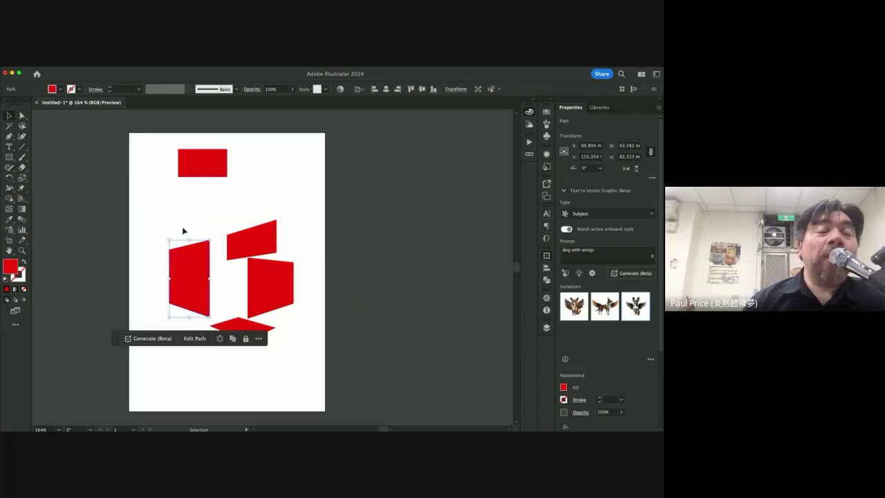
{"action": "left_click", "coordinate": [235, 238]}
{"action": "left_click", "coordinate": [196, 275]}
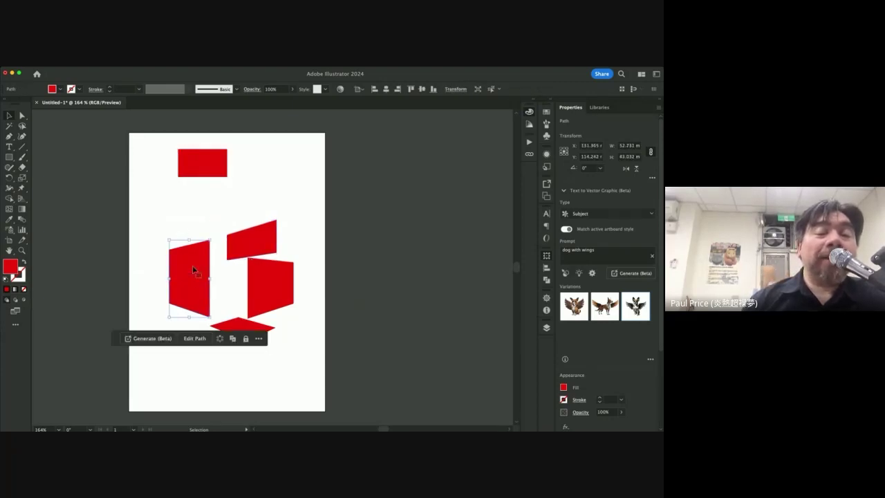
{"action": "left_click", "coordinate": [239, 325]}
{"action": "left_click", "coordinate": [268, 289]}
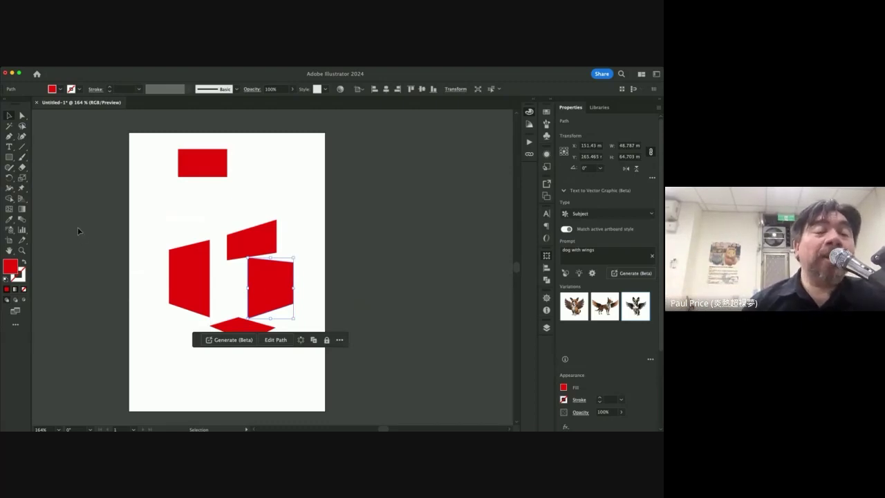
- Show the perspective grid again, draw a red rectangle on the right plane above the grid's left face, and delete it
{"action": "left_click", "coordinate": [23, 200]}
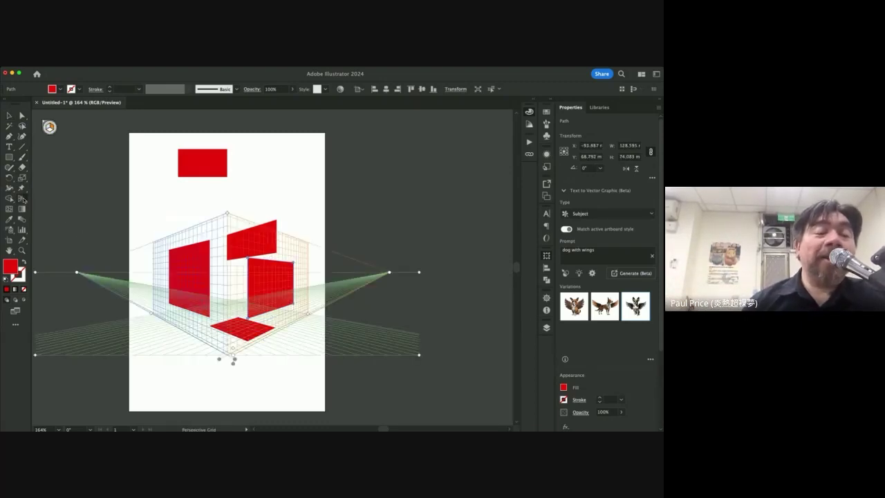
{"action": "left_click", "coordinate": [9, 156]}
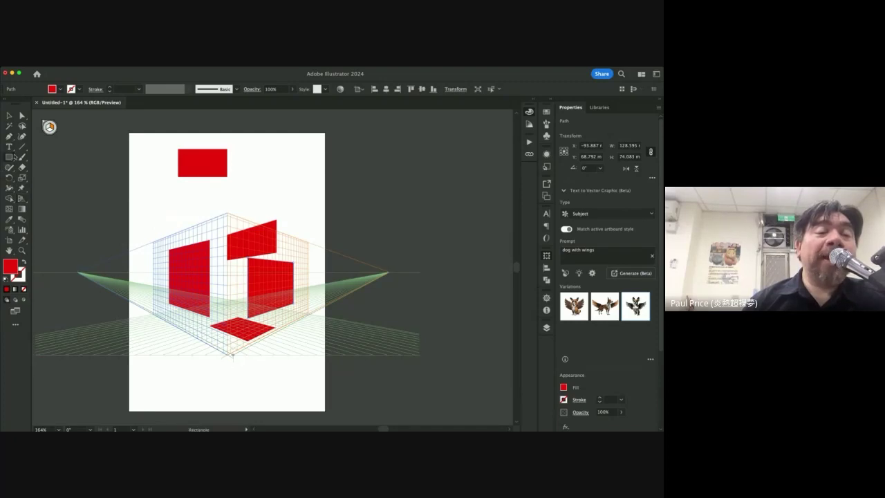
{"action": "left_click_drag", "start_coordinate": [123, 134], "coordinate": [168, 217]}
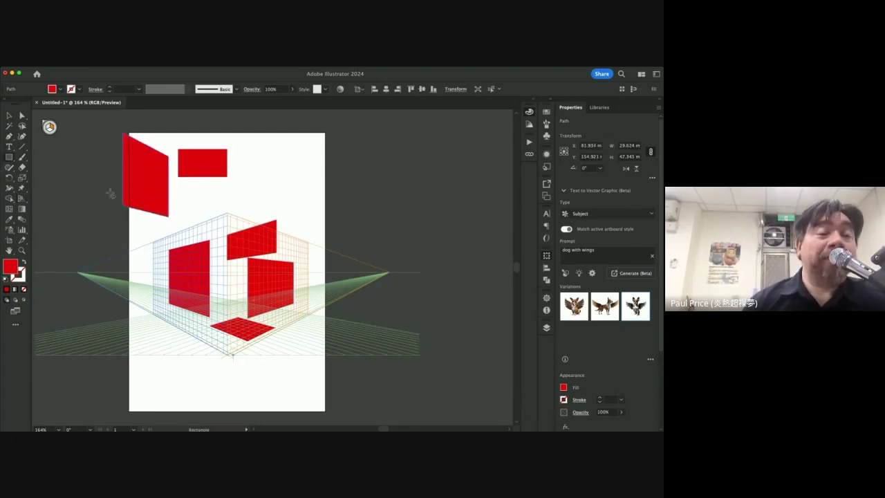
{"action": "left_click", "coordinate": [9, 116]}
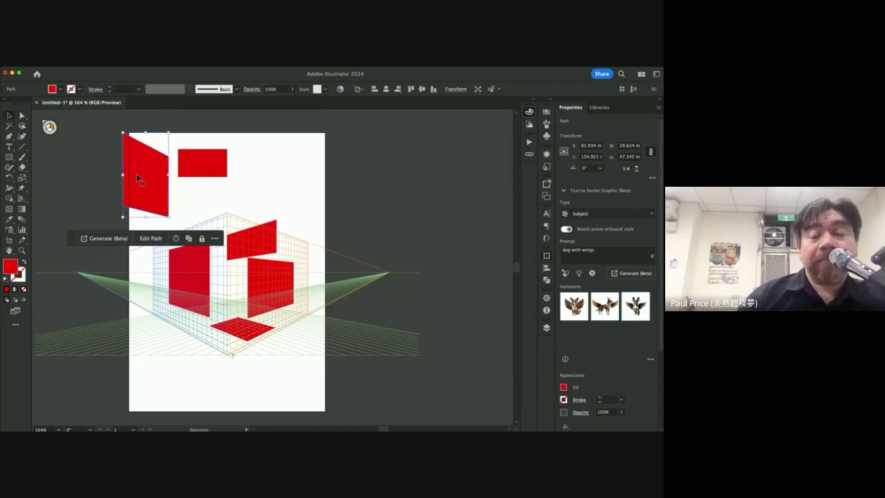
{"action": "key", "text": "Delete"}
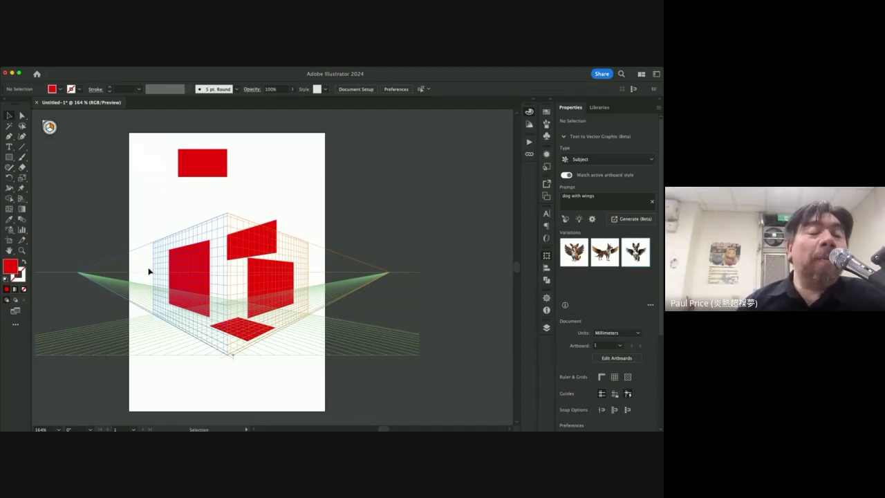
- Hide the perspective grid and delete all the red shapes from the artboard
{"action": "left_click", "coordinate": [173, 262]}
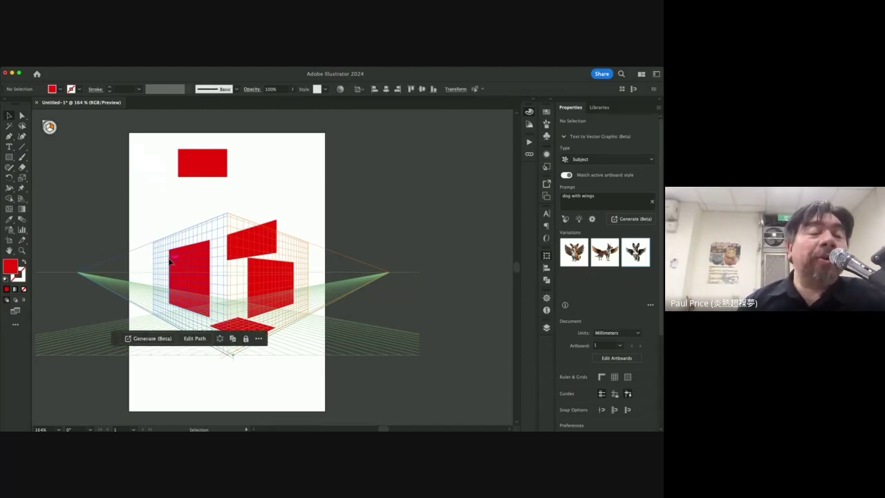
{"action": "left_click", "coordinate": [23, 199]}
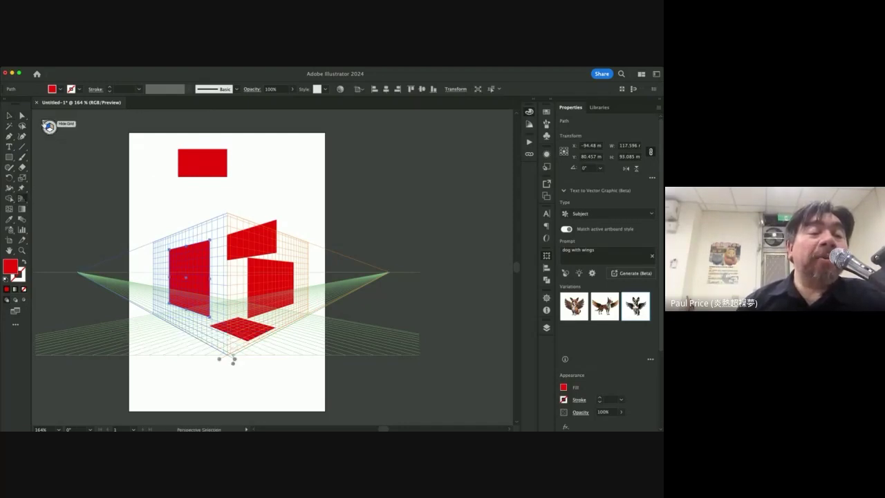
{"action": "left_click", "coordinate": [48, 126]}
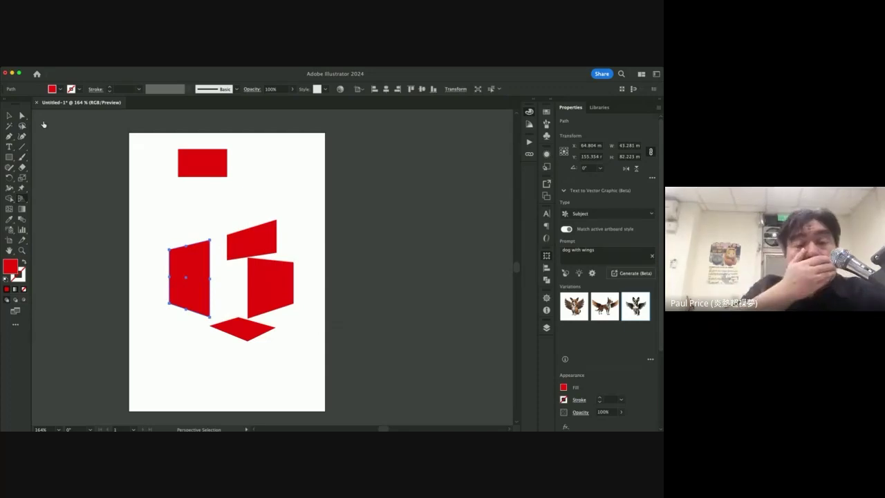
{"action": "key", "text": "shift+p"}
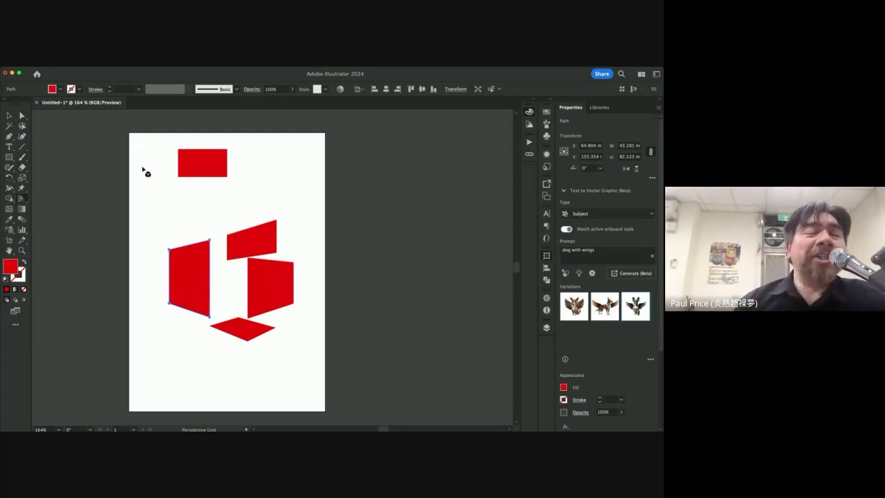
{"action": "left_click", "coordinate": [10, 116]}
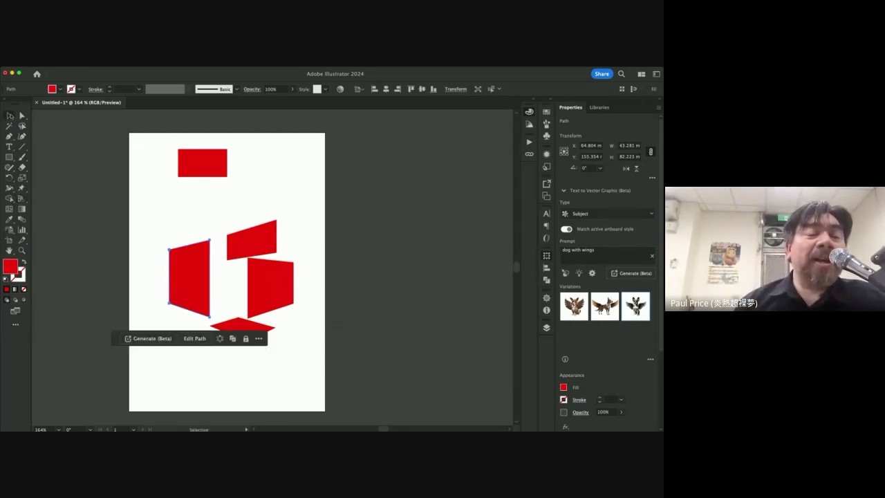
{"action": "left_click_drag", "start_coordinate": [148, 147], "coordinate": [300, 367]}
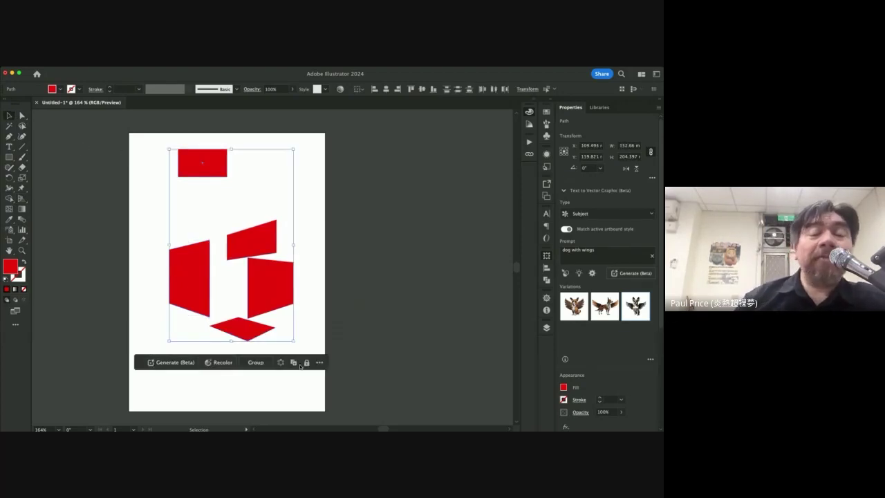
{"action": "key", "text": "Delete"}
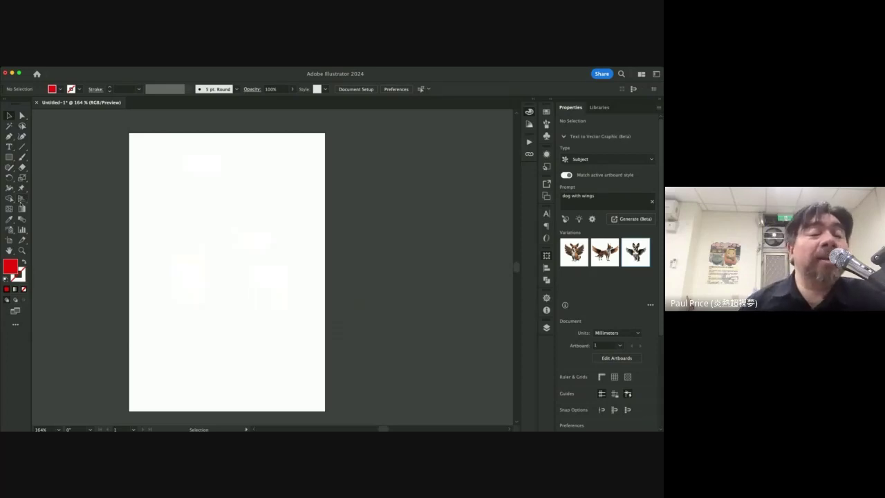
- Show the perspective grid and shift its right plane to the right, away from the left plane
{"action": "left_click", "coordinate": [20, 199]}
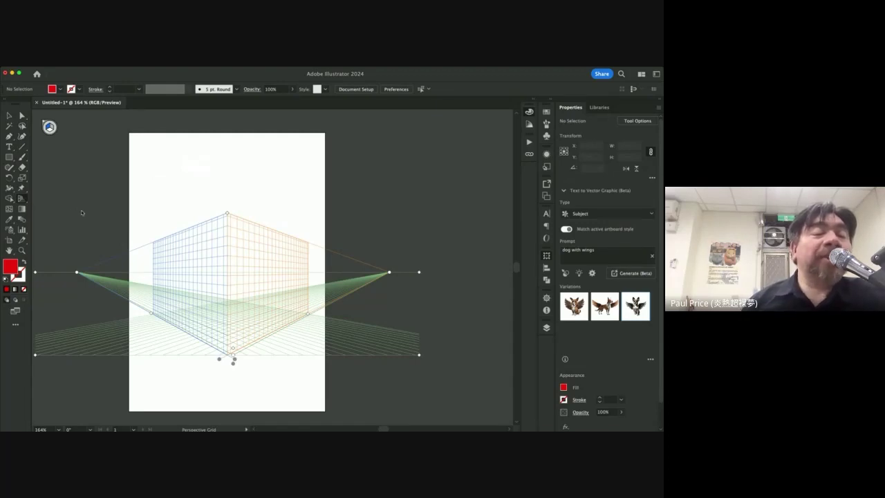
{"action": "key", "text": "shift+v"}
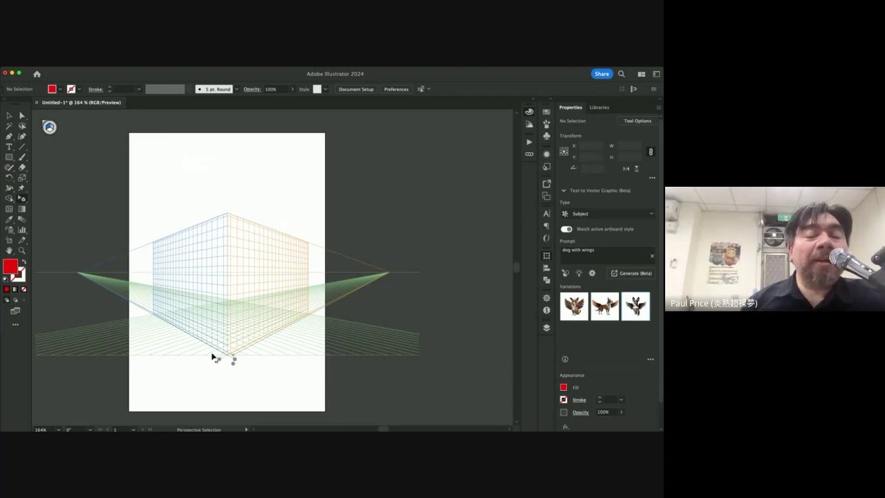
{"action": "left_click_drag", "start_coordinate": [217, 362], "coordinate": [273, 351]}
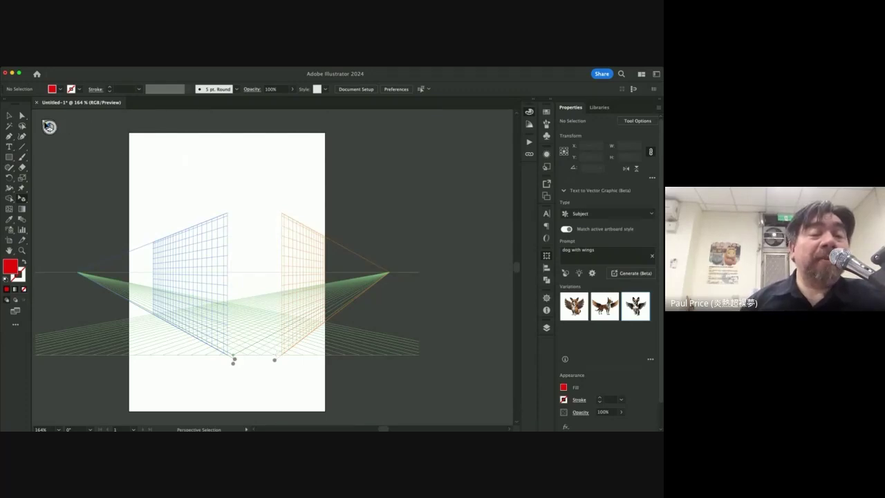
- Hide the perspective grid, redisplay it with the Perspective Grid tool, and hide it again
{"action": "left_click", "coordinate": [44, 124]}
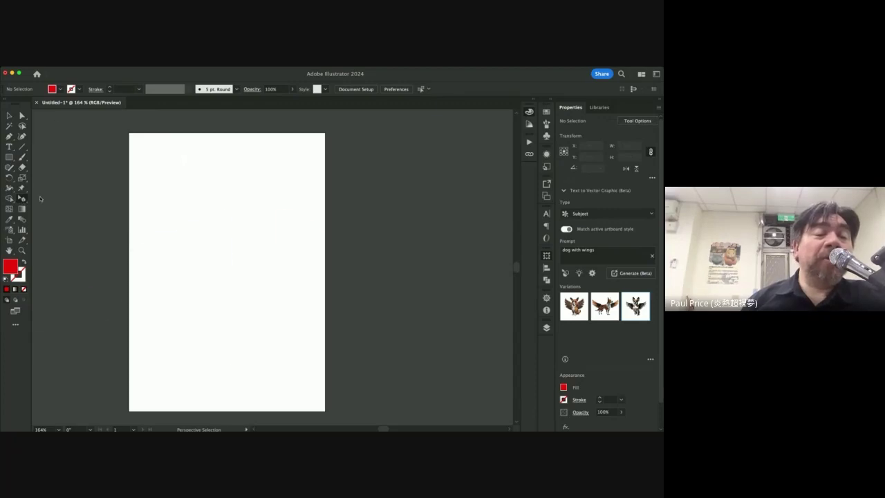
{"action": "key", "text": "shift+p"}
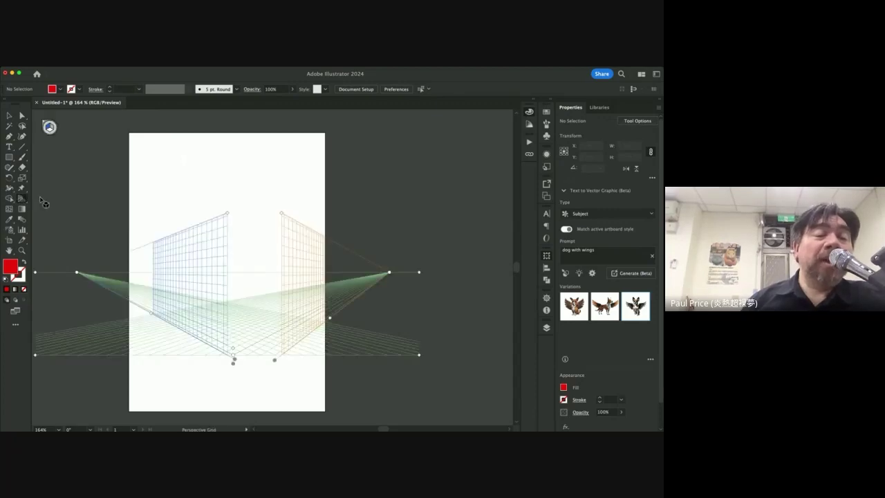
{"action": "left_click", "coordinate": [43, 123]}
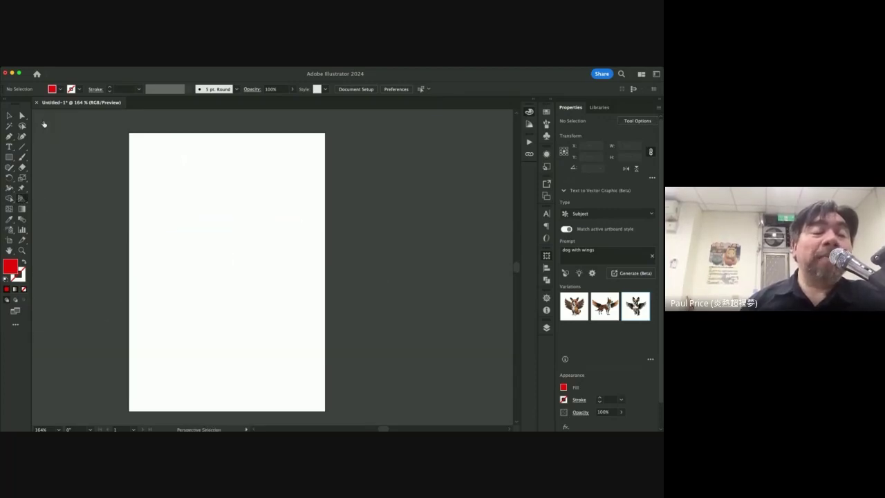
{"action": "key", "text": "shift+p"}
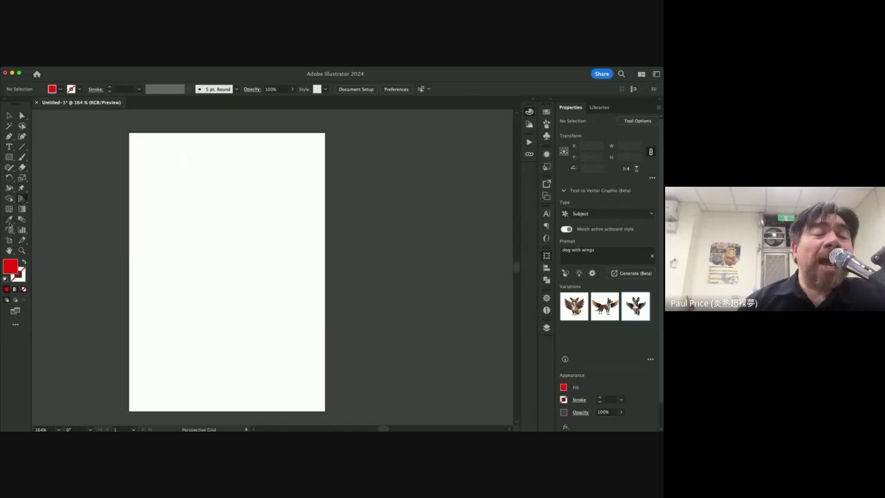
- Draw a flat red rectangle about 117 by 102 mm in the middle of the empty artboard and keep it selected
{"action": "left_click", "coordinate": [11, 222]}
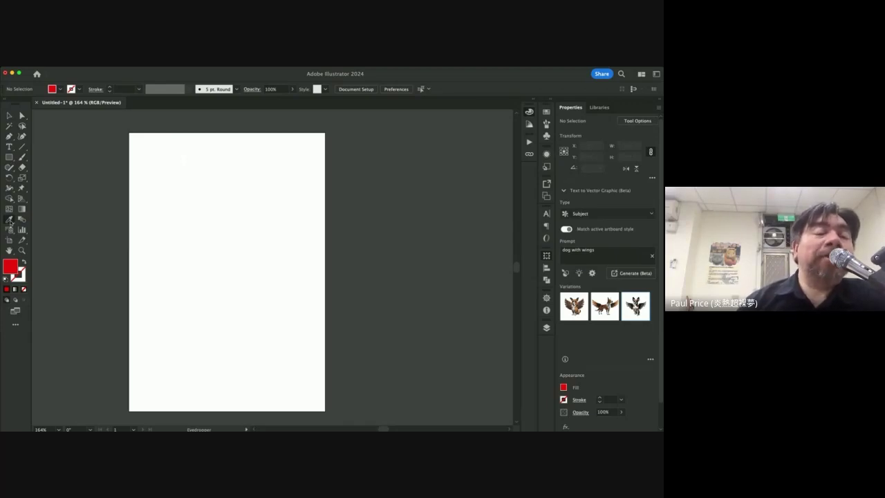
{"action": "left_click", "coordinate": [10, 158]}
{"action": "left_click_drag", "start_coordinate": [165, 196], "coordinate": [276, 291]}
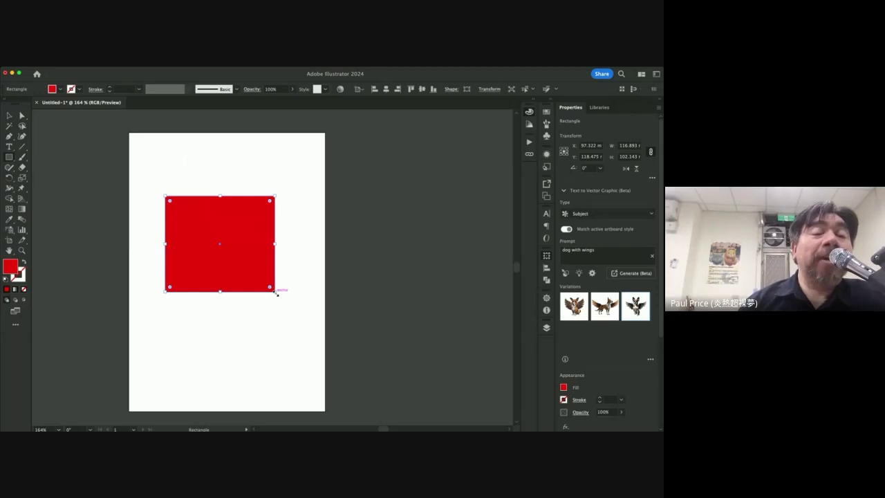
{"action": "left_click", "coordinate": [9, 116]}
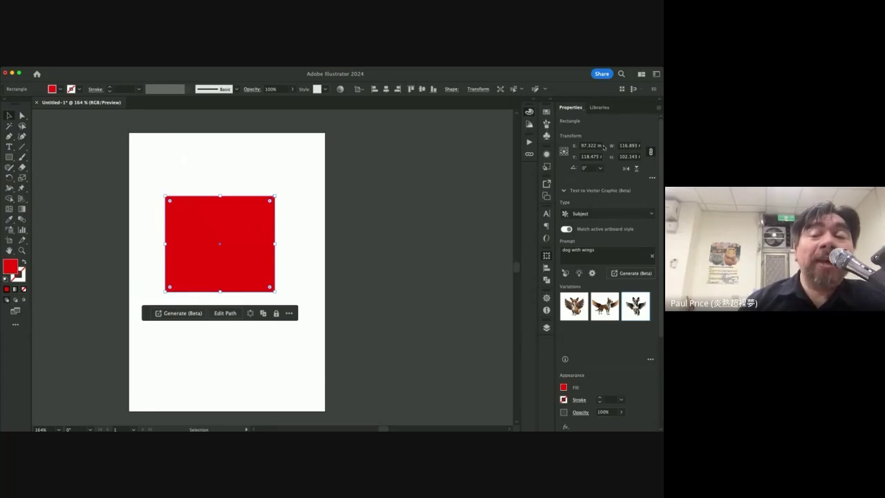
- Open the rectangle's X position for editing, leave it without a new value, and show the document rulers
{"action": "left_click", "coordinate": [597, 146]}
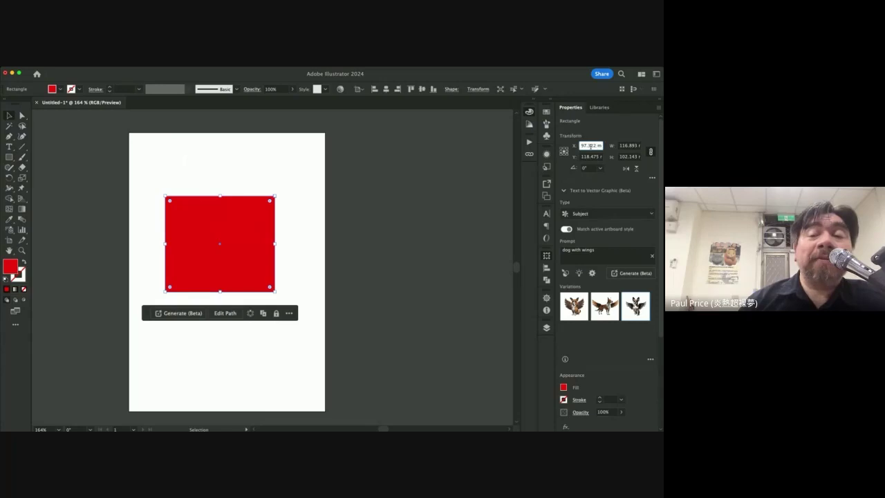
{"action": "double_click", "coordinate": [589, 145]}
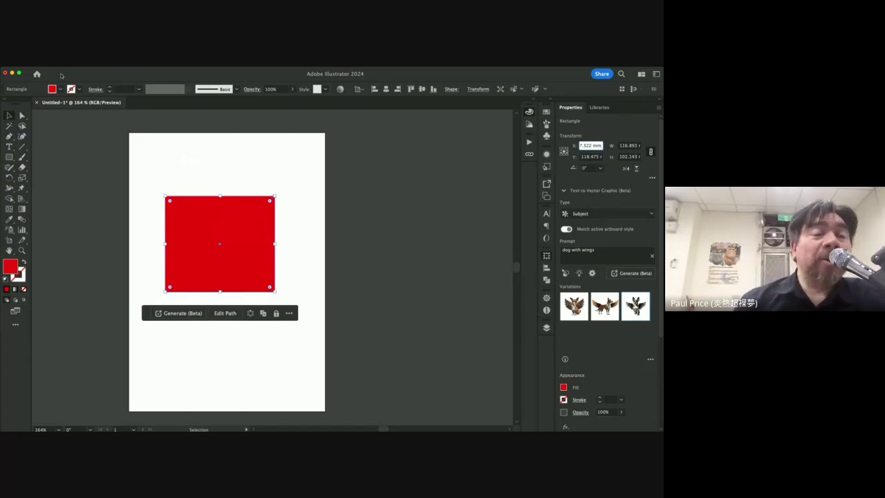
{"action": "key", "text": "Escape"}
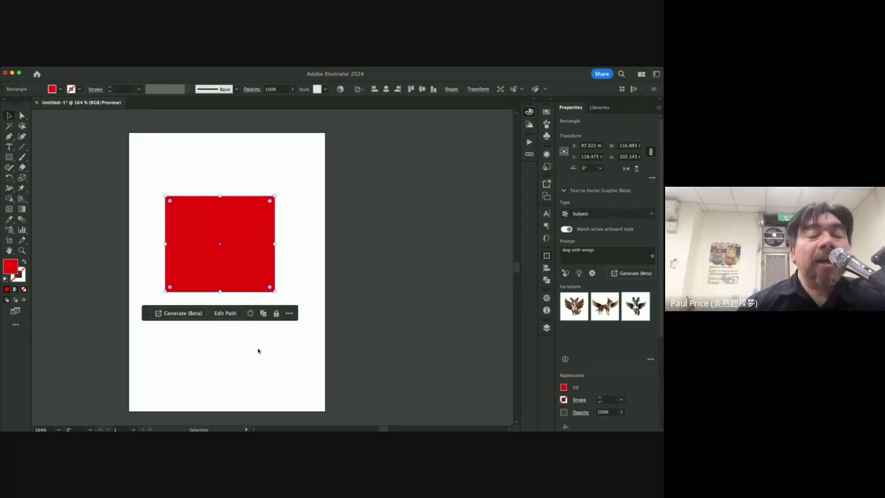
{"action": "key", "text": "super+r"}
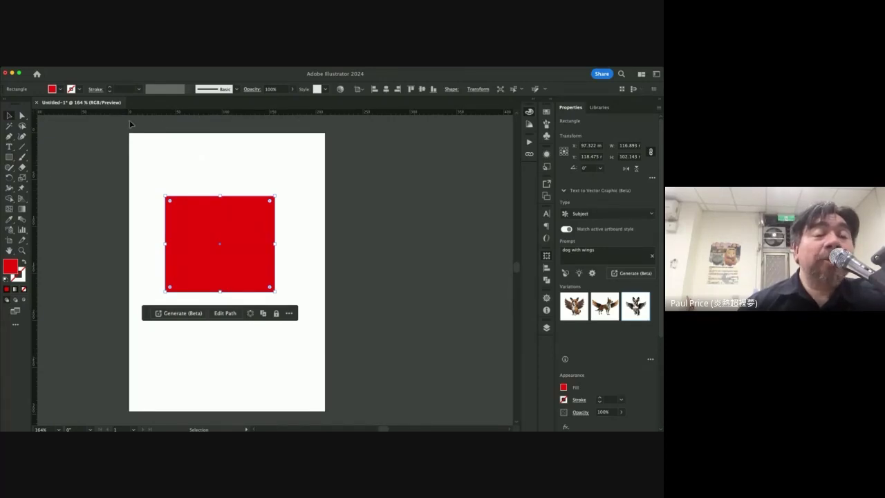
- Move the red rectangle slightly down and right, centering it horizontally on the artboard at X 105 mm and Y about 126 mm
{"action": "scroll", "coordinate": [328, 140], "scroll_direction": "left", "scroll_amount": 3}
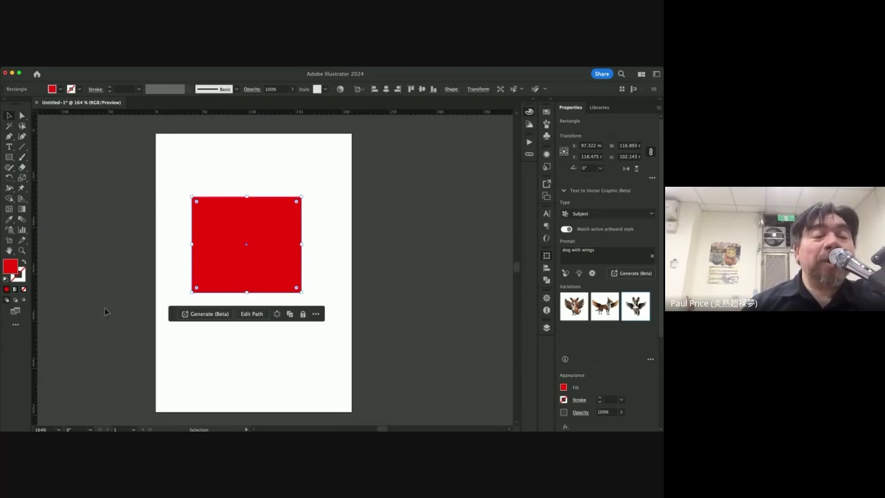
{"action": "scroll", "coordinate": [105, 311], "scroll_direction": "down", "scroll_amount": 1}
{"action": "scroll", "coordinate": [105, 311], "scroll_direction": "down", "scroll_amount": 3}
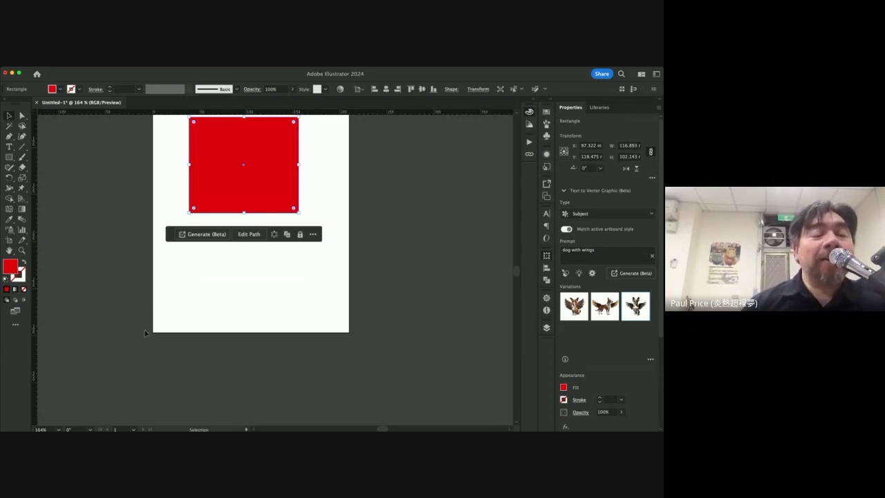
{"action": "scroll", "coordinate": [171, 293], "scroll_direction": "up", "scroll_amount": 5}
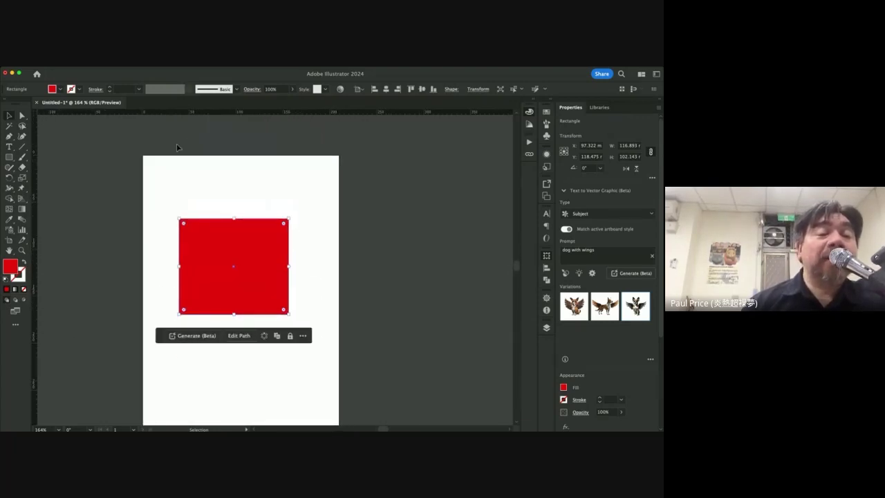
{"action": "scroll", "coordinate": [239, 232], "scroll_direction": "down", "scroll_amount": 2}
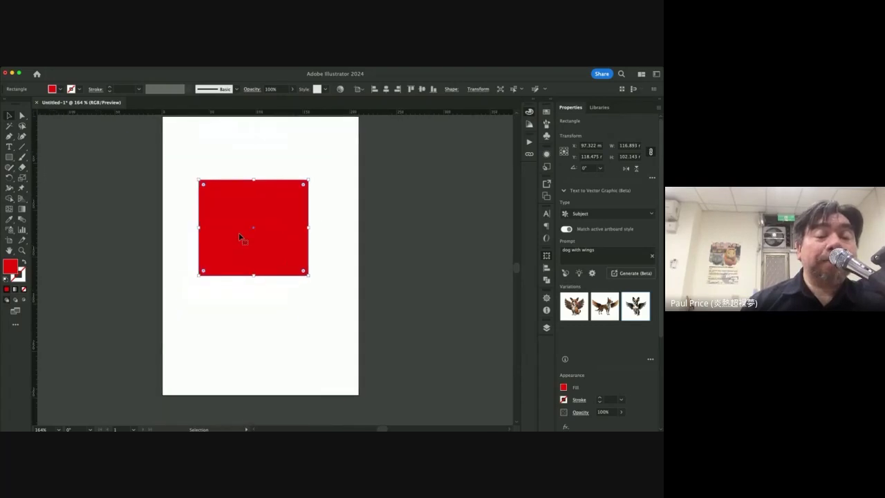
{"action": "left_click", "coordinate": [187, 215]}
{"action": "left_click", "coordinate": [261, 211]}
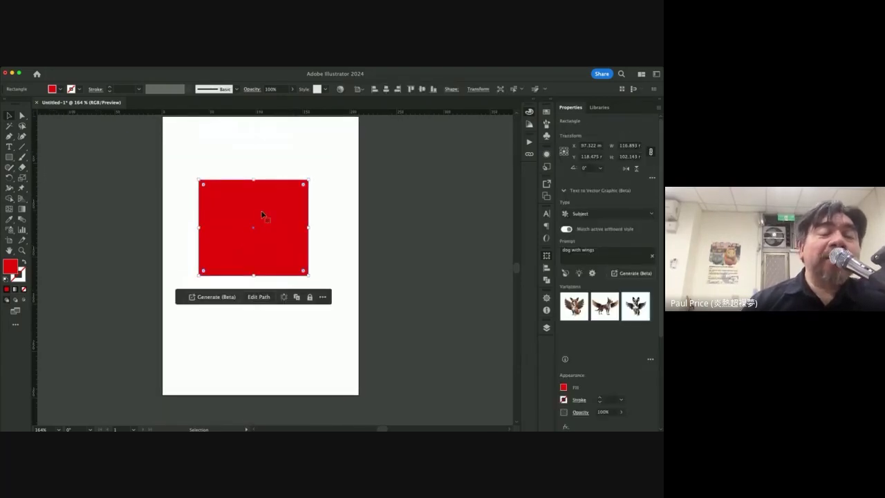
{"action": "left_click_drag", "start_coordinate": [257, 206], "coordinate": [264, 213]}
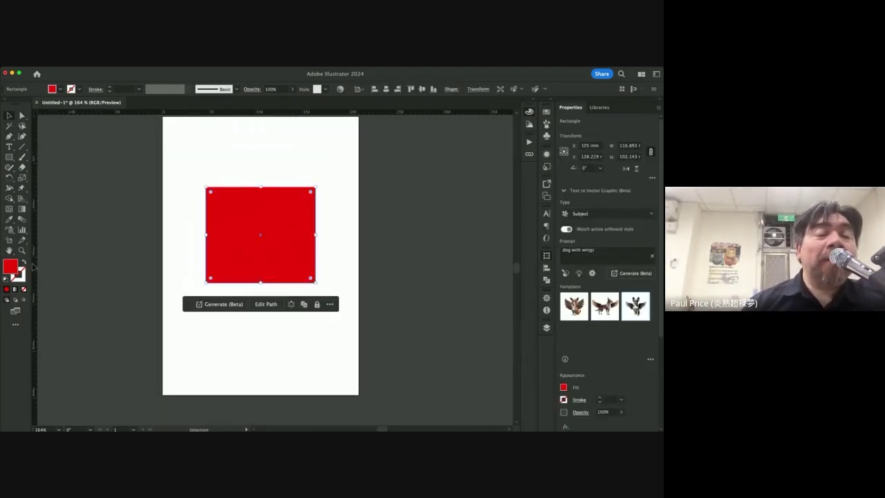
- Measure the red rectangle's width from its left edge to its right edge with the Measure tool
{"action": "left_click", "coordinate": [9, 220]}
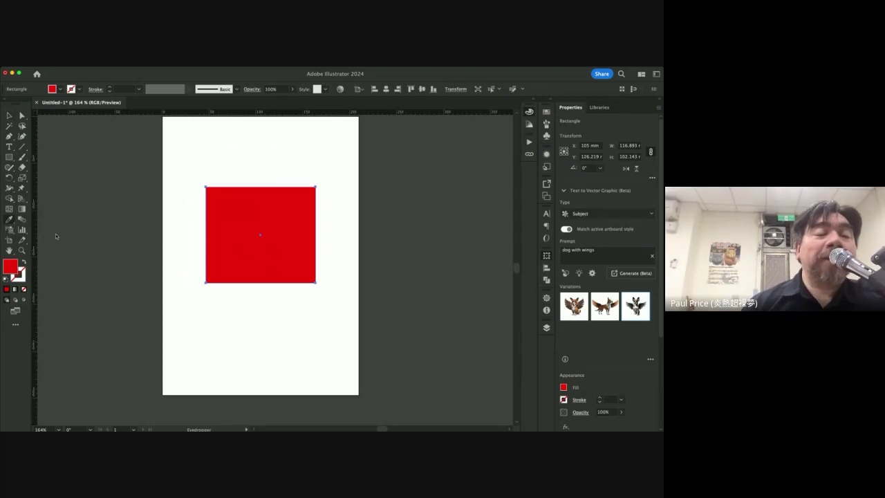
{"action": "key", "text": "shift+i"}
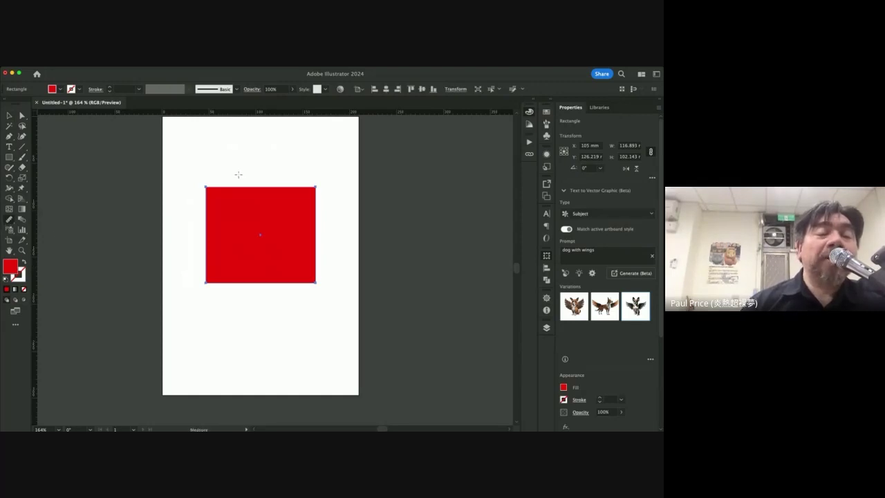
{"action": "left_click_drag", "start_coordinate": [206, 179], "coordinate": [315, 179]}
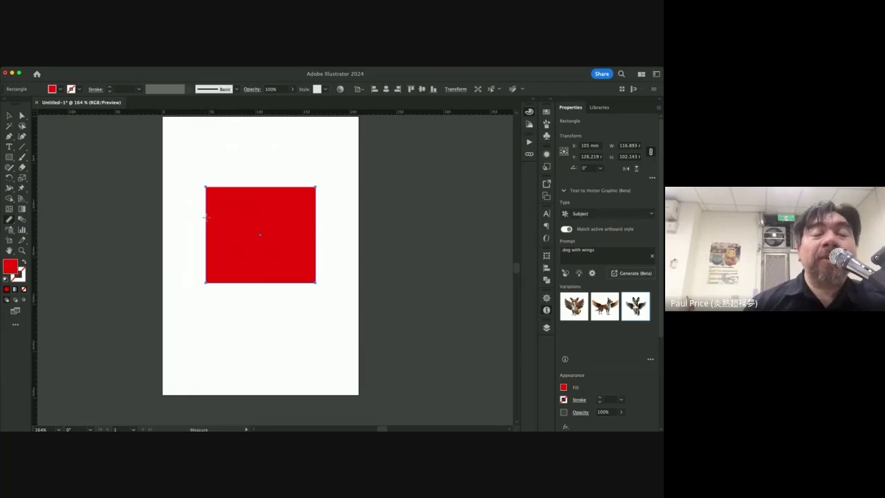
{"action": "left_click_drag", "start_coordinate": [205, 217], "coordinate": [317, 217]}
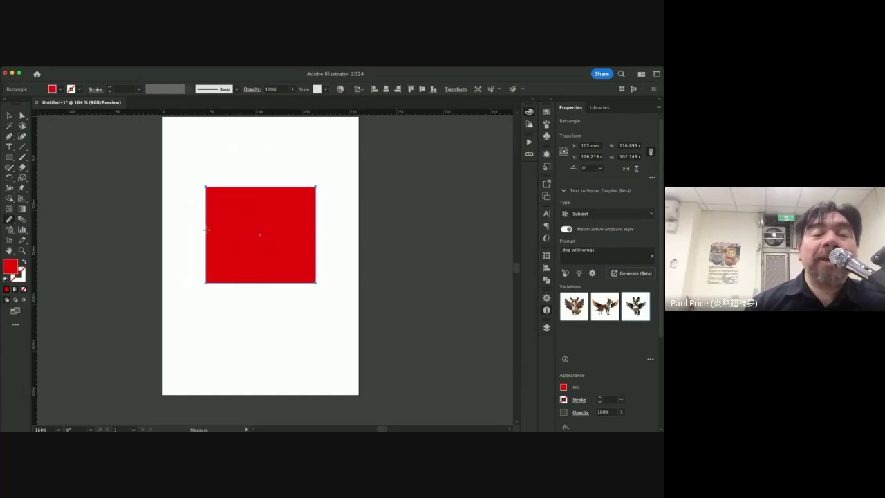
{"action": "mouse_move", "coordinate": [205, 229]}
{"action": "left_mouse_down"}
{"action": "mouse_move", "coordinate": [305, 230]}
{"action": "mouse_move", "coordinate": [289, 247]}
{"action": "mouse_move", "coordinate": [299, 238]}
{"action": "mouse_move", "coordinate": [299, 247]}
{"action": "mouse_move", "coordinate": [308, 236]}
{"action": "mouse_move", "coordinate": [243, 238]}
{"action": "mouse_move", "coordinate": [310, 231]}
{"action": "left_mouse_up"}
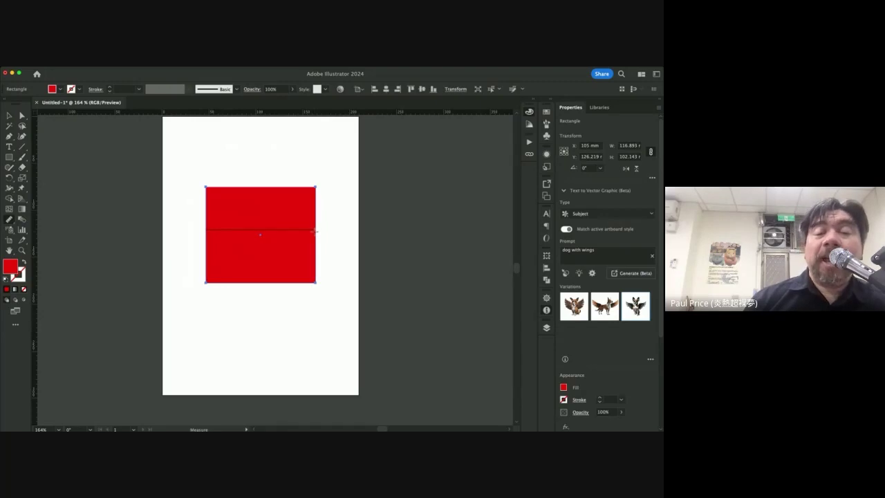
{"action": "mouse_move", "coordinate": [314, 231]}
{"action": "left_mouse_down"}
{"action": "mouse_move", "coordinate": [272, 228]}
{"action": "mouse_move", "coordinate": [315, 227]}
{"action": "left_mouse_up"}
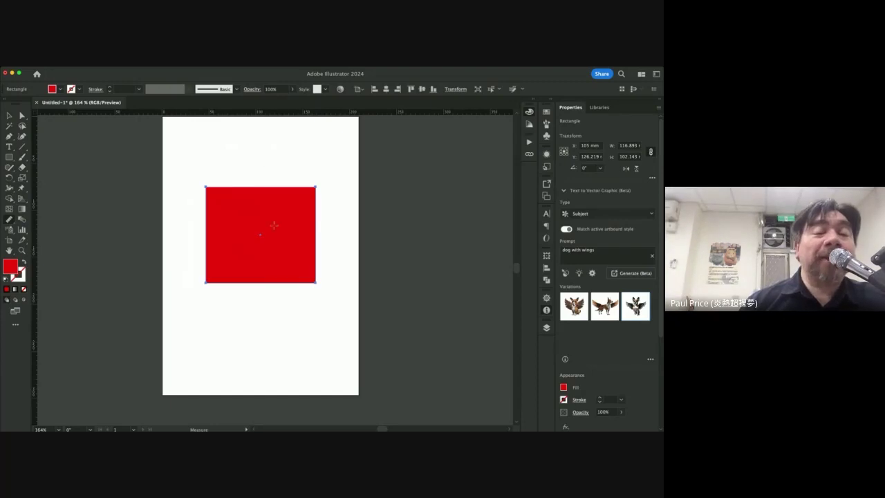
- Move the red rectangle up the artboard and scale it down proportionally to about 104 by 91 mm
{"action": "key", "text": "v"}
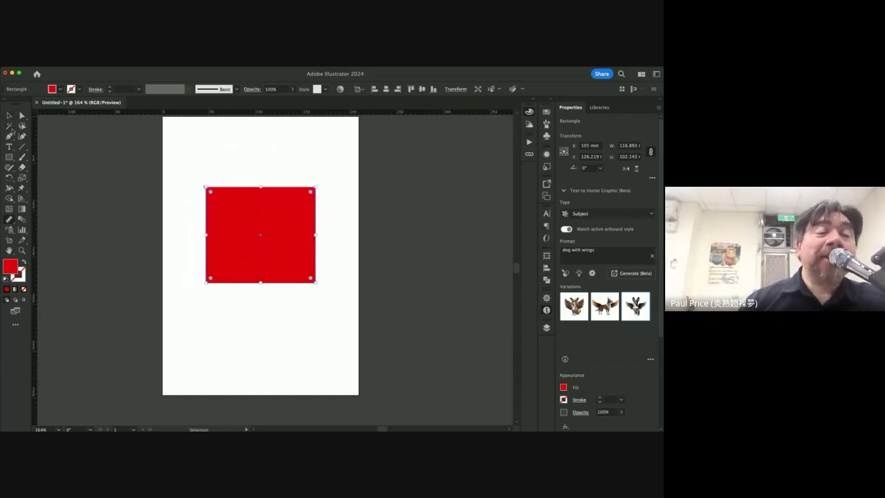
{"action": "key", "text": "v"}
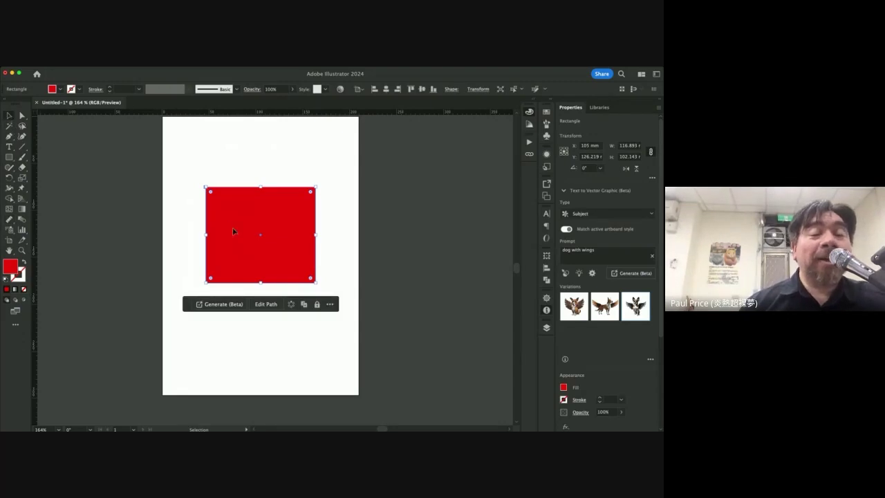
{"action": "left_click_drag", "start_coordinate": [232, 228], "coordinate": [226, 184]}
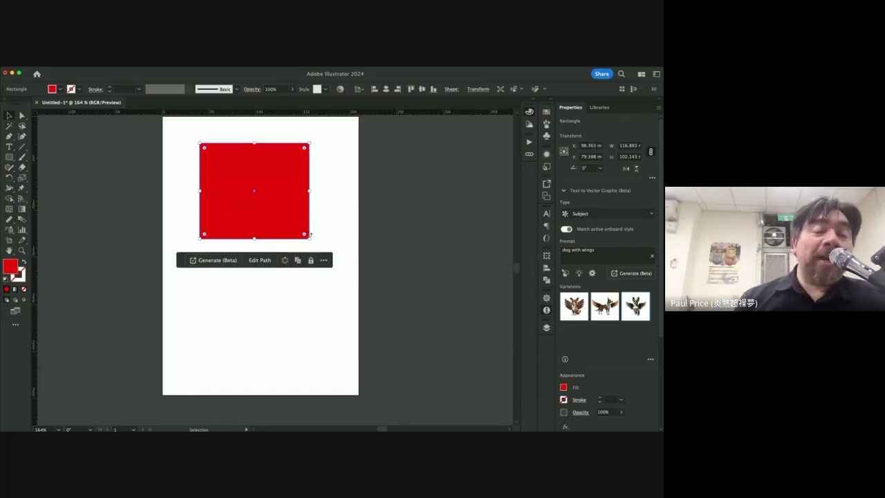
{"action": "left_click_drag", "start_coordinate": [277, 197], "coordinate": [283, 230]}
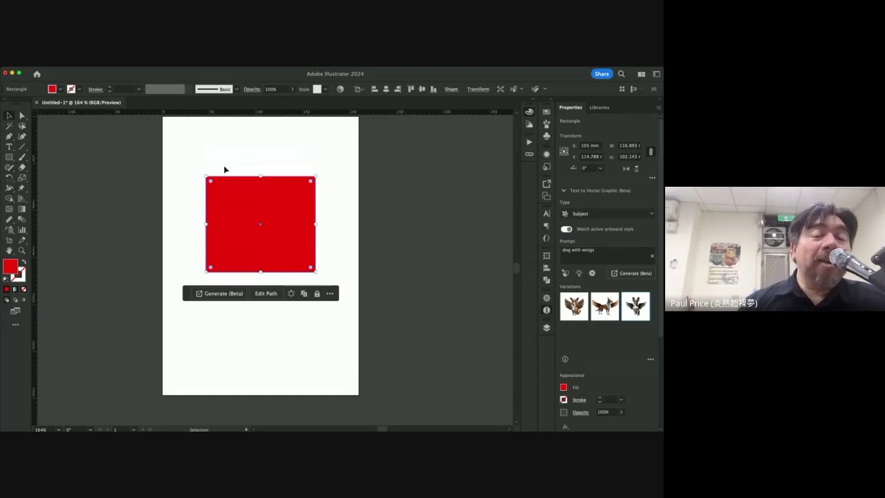
{"action": "left_click_drag", "start_coordinate": [242, 199], "coordinate": [241, 180]}
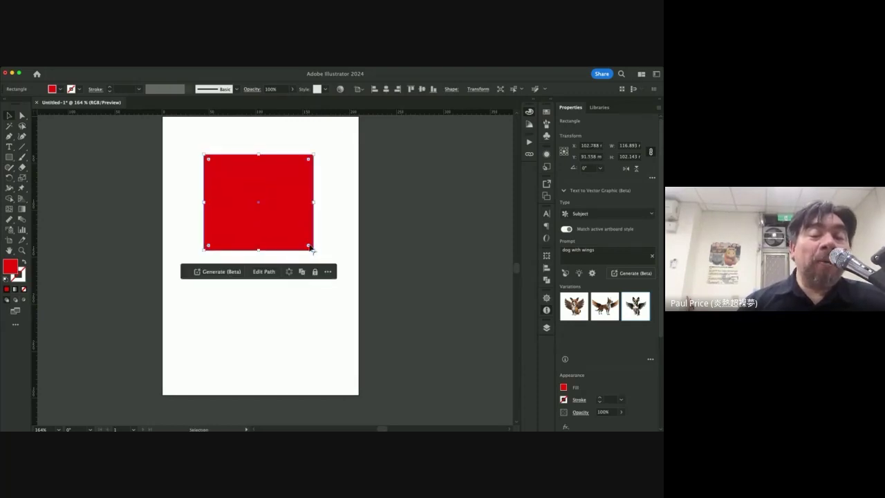
{"action": "left_click_drag", "start_coordinate": [315, 251], "coordinate": [280, 206]}
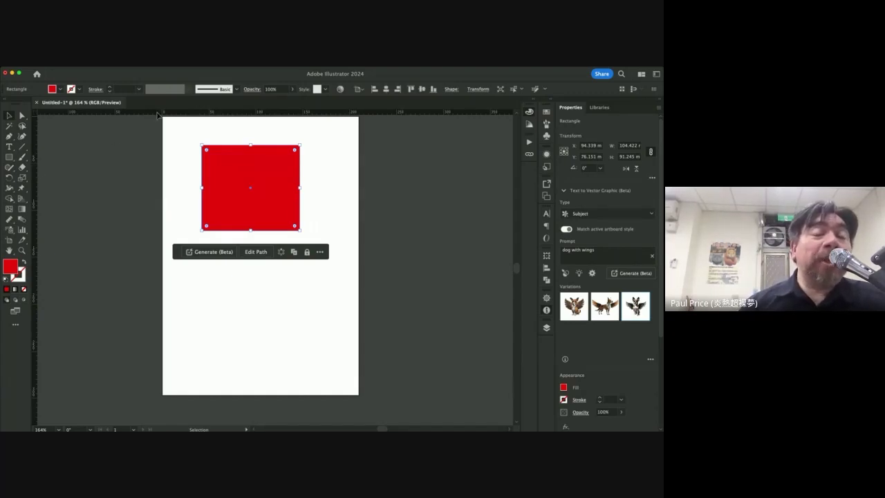
- Place a horizontal ruler guide at Y about 28.7 mm and snap the rectangle's top edge to it
{"action": "left_click_drag", "start_coordinate": [186, 115], "coordinate": [186, 115]}
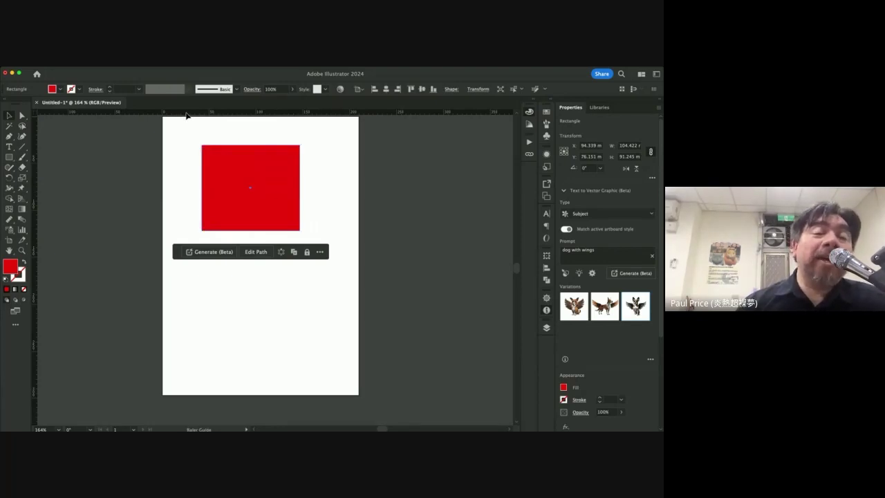
{"action": "left_click_drag", "start_coordinate": [186, 116], "coordinate": [186, 145]}
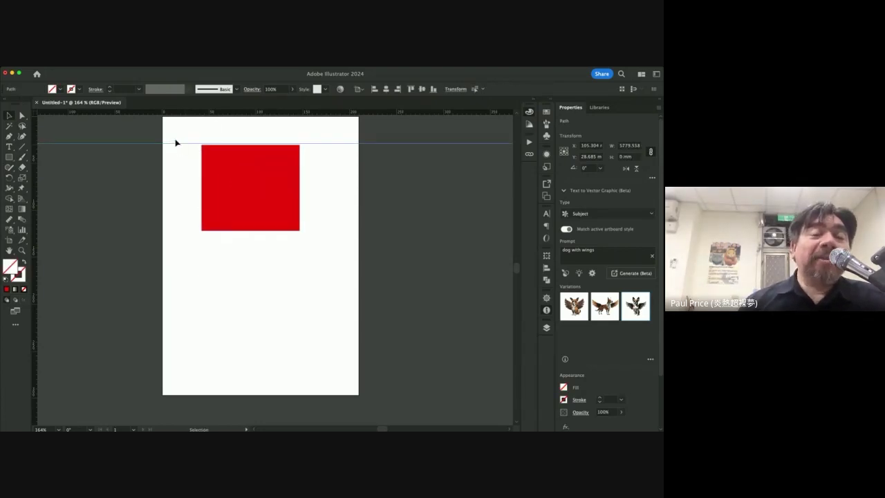
{"action": "left_click", "coordinate": [180, 164]}
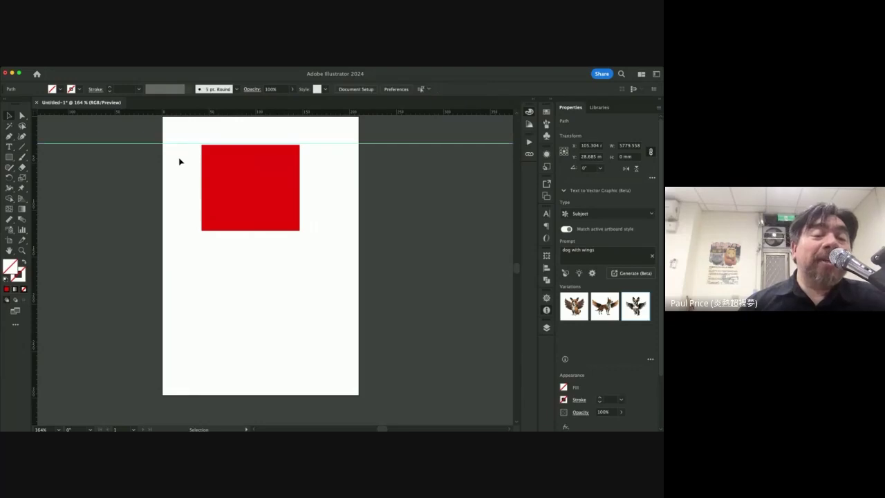
{"action": "left_click_drag", "start_coordinate": [246, 207], "coordinate": [239, 187]}
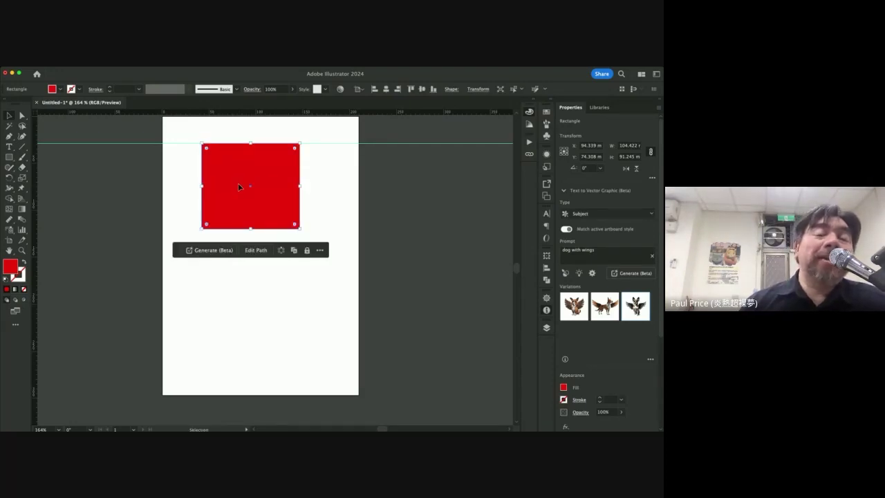
{"action": "left_click", "coordinate": [191, 270]}
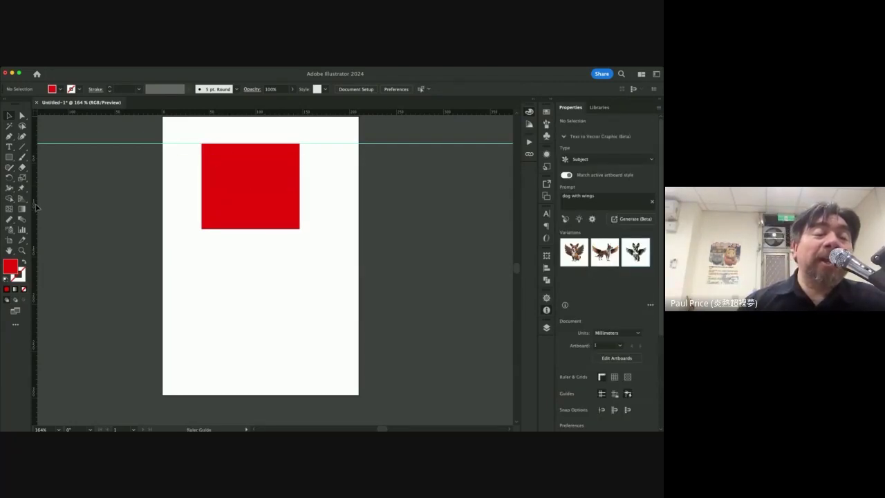
- Add a vertical guide along the rectangle's left edge and align a pasted copy to it, directly below the original rectangle
{"action": "left_click_drag", "start_coordinate": [157, 215], "coordinate": [201, 221]}
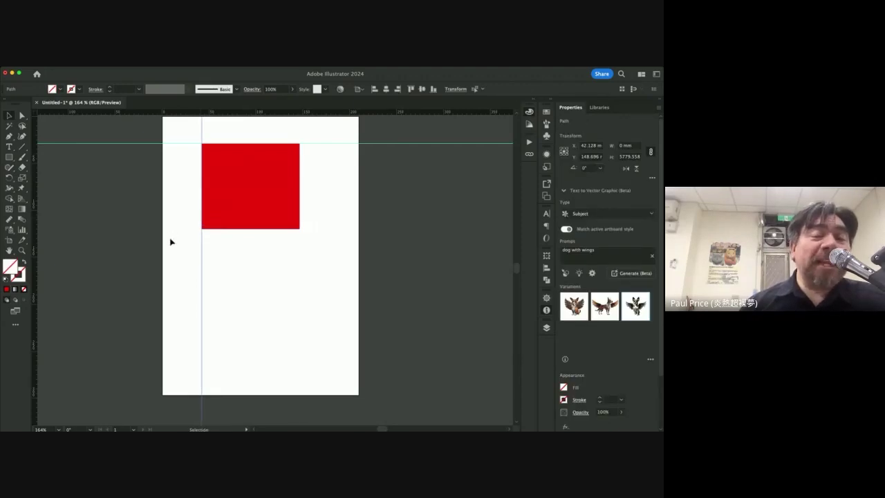
{"action": "left_click", "coordinate": [175, 211]}
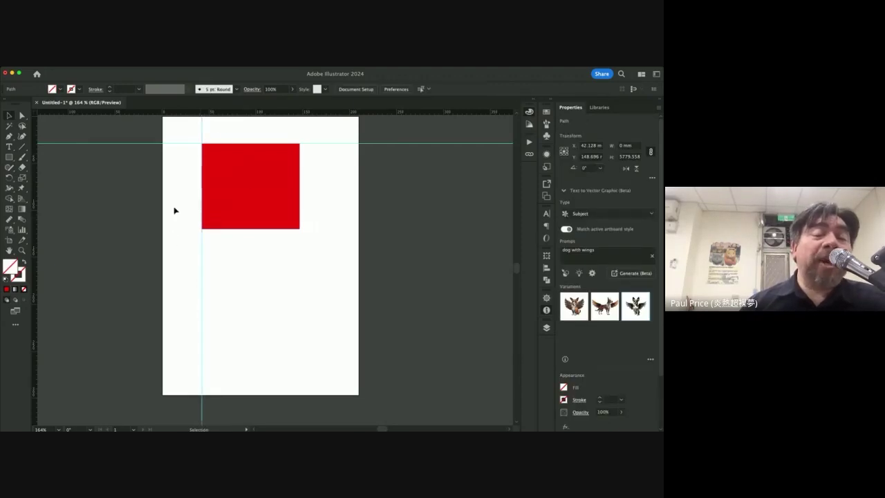
{"action": "left_click", "coordinate": [270, 196]}
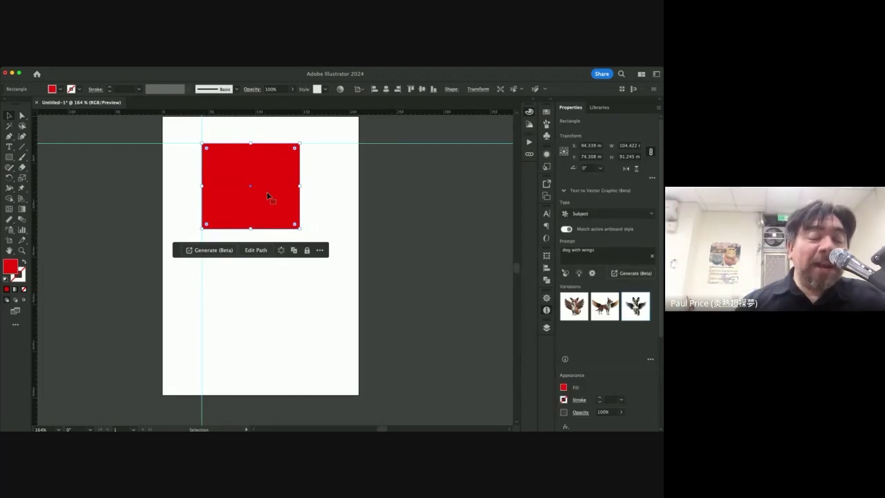
{"action": "key", "text": "ctrl+v"}
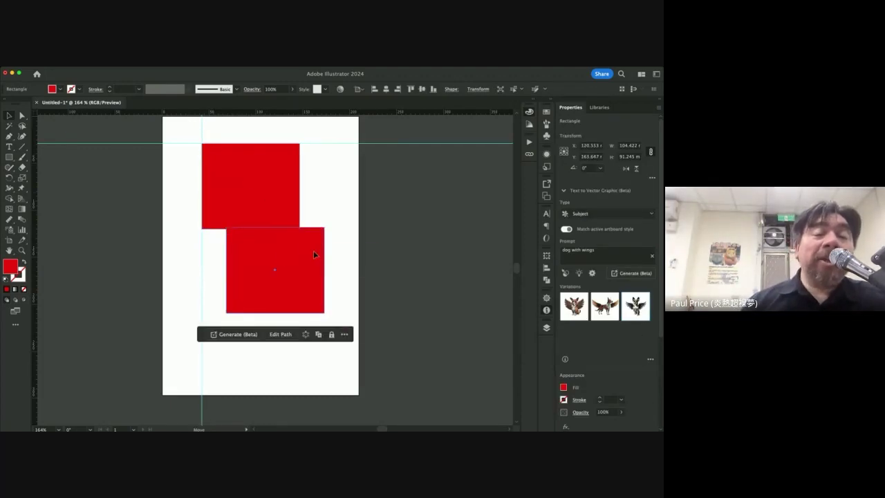
{"action": "left_click_drag", "start_coordinate": [313, 250], "coordinate": [361, 291]}
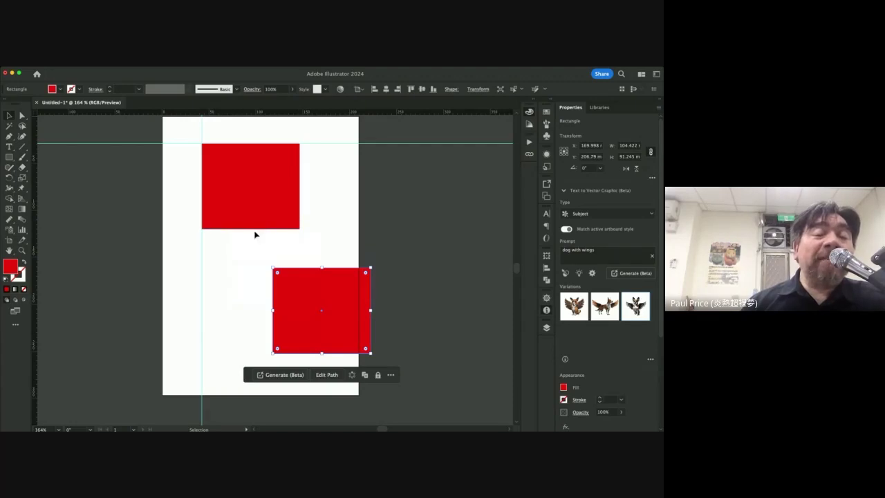
{"action": "left_click_drag", "start_coordinate": [323, 304], "coordinate": [250, 291]}
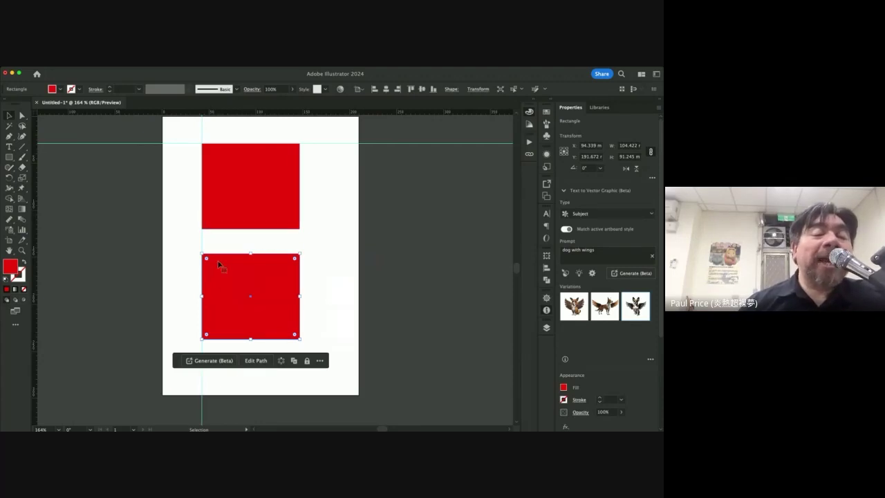
{"action": "mouse_move", "coordinate": [218, 264]}
{"action": "left_mouse_down"}
{"action": "mouse_move", "coordinate": [209, 264]}
{"action": "mouse_move", "coordinate": [218, 263]}
{"action": "left_mouse_up"}
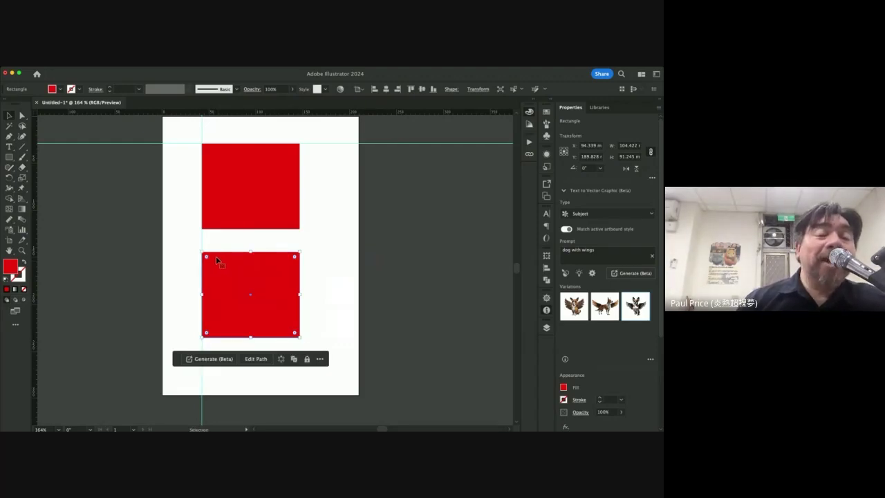
{"action": "left_click", "coordinate": [185, 181]}
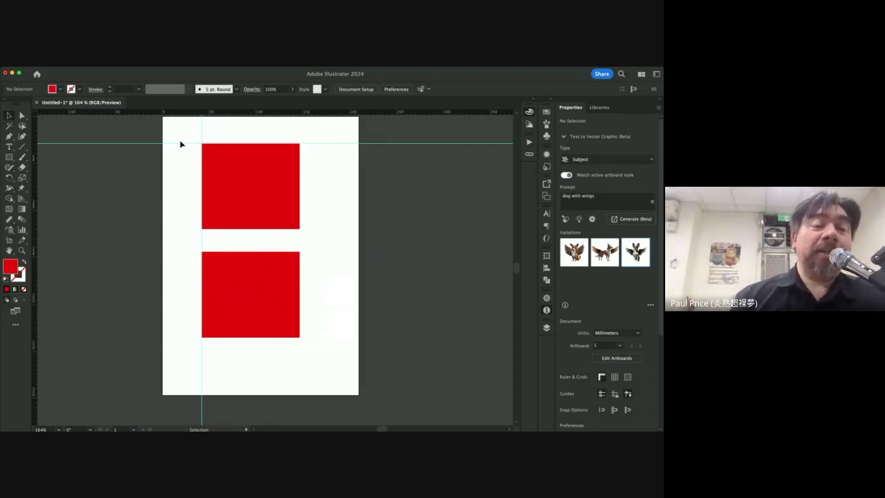
- Select both guides together with the upper rectangle and move them as one toward the lower right, overlapping the copy
{"action": "left_click", "coordinate": [180, 146]}
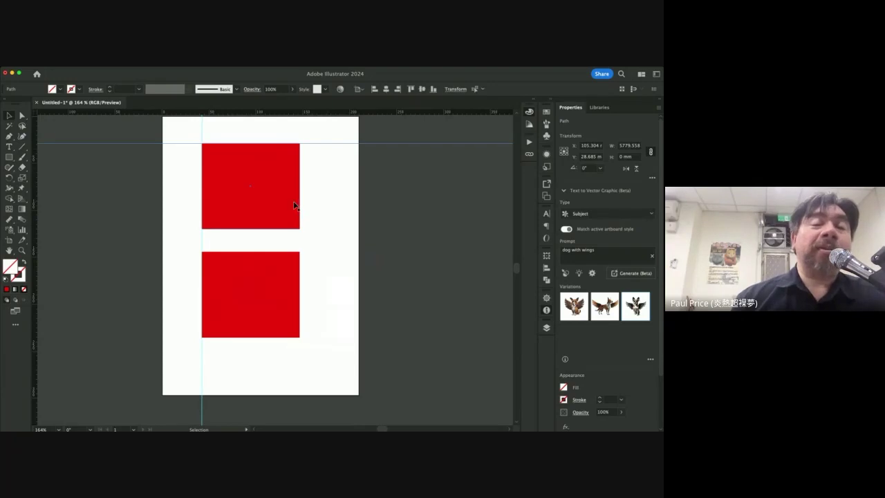
{"action": "left_click", "coordinate": [186, 211]}
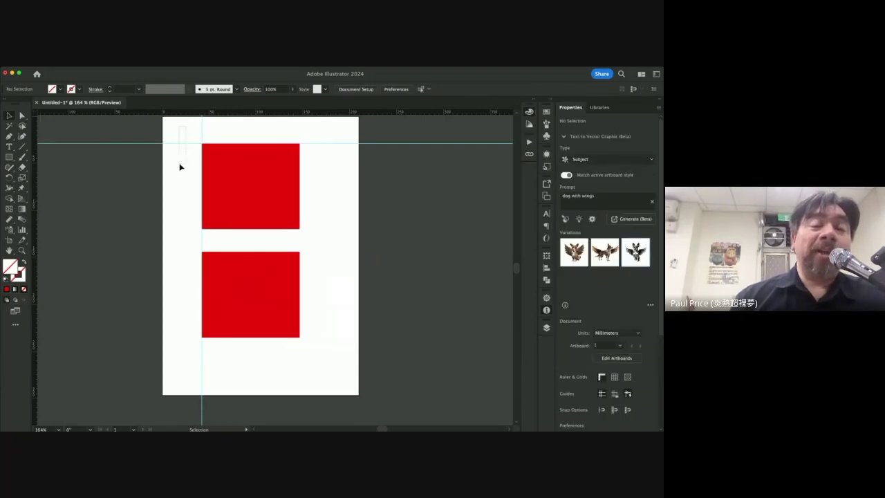
{"action": "left_click", "coordinate": [184, 144]}
{"action": "mouse_move", "coordinate": [184, 145]}
{"action": "left_mouse_down"}
{"action": "mouse_move", "coordinate": [182, 171]}
{"action": "mouse_move", "coordinate": [180, 136]}
{"action": "mouse_move", "coordinate": [181, 147]}
{"action": "left_mouse_up"}
{"action": "left_click", "coordinate": [181, 162]}
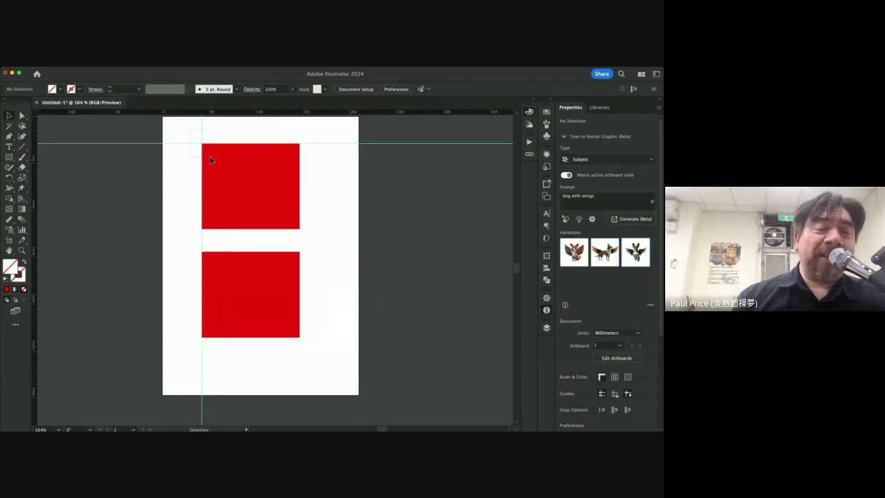
{"action": "left_click", "coordinate": [213, 161]}
{"action": "left_click_drag", "start_coordinate": [214, 160], "coordinate": [244, 195]}
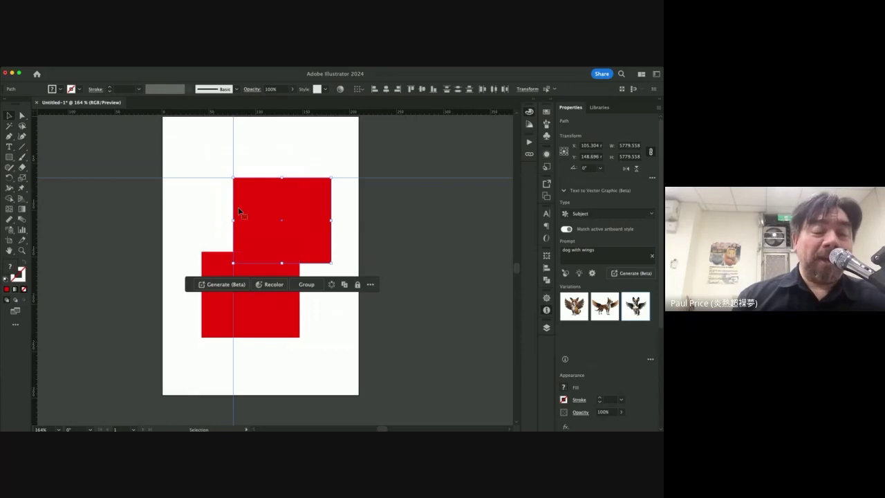
- Move the upper rectangle with both guides back up so its left edge lines up with the copy below, and clear the selection
{"action": "left_click_drag", "start_coordinate": [238, 207], "coordinate": [206, 173]}
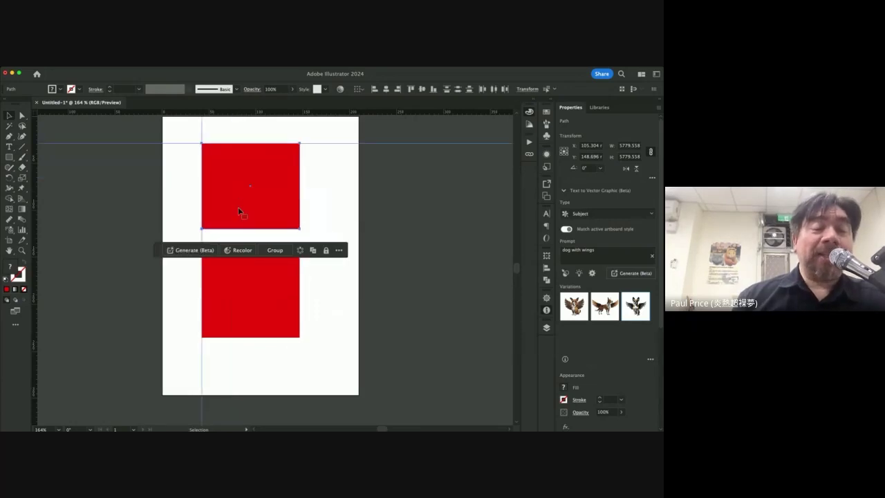
{"action": "left_click", "coordinate": [181, 128]}
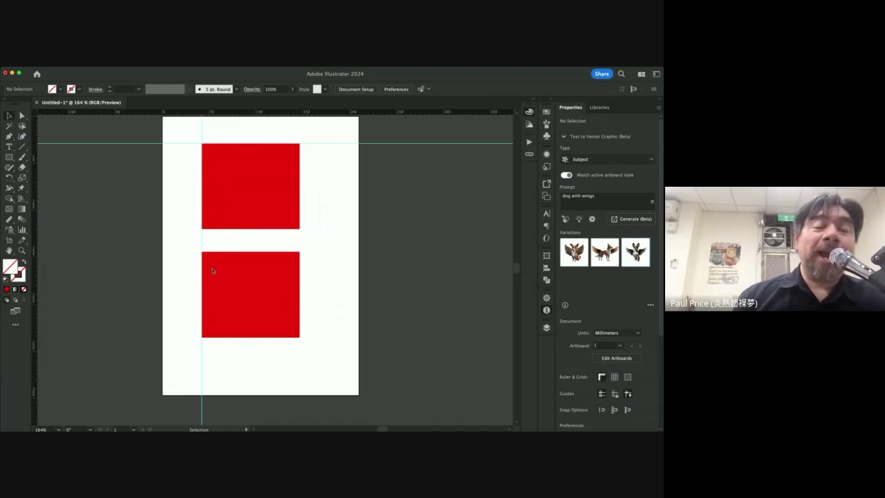
{"action": "left_click", "coordinate": [250, 182]}
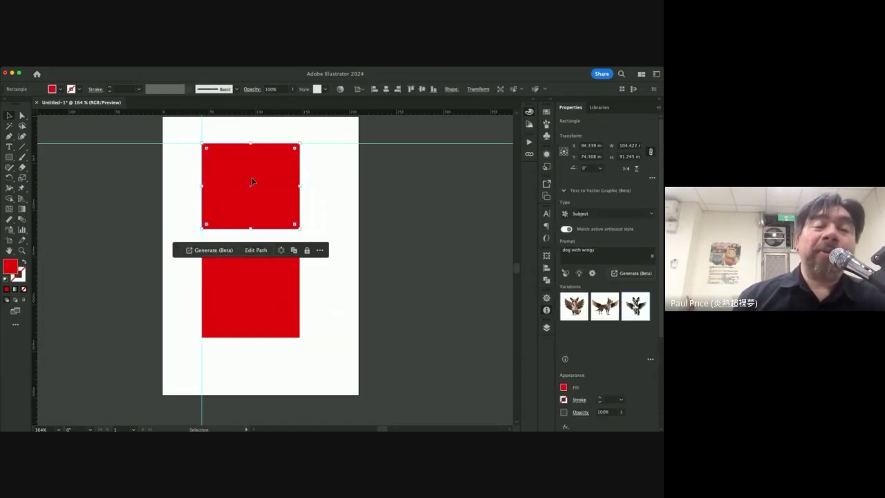
{"action": "mouse_move", "coordinate": [251, 181]}
{"action": "left_mouse_down"}
{"action": "mouse_move", "coordinate": [289, 198]}
{"action": "mouse_move", "coordinate": [247, 174]}
{"action": "left_mouse_up"}
{"action": "left_click", "coordinate": [191, 166]}
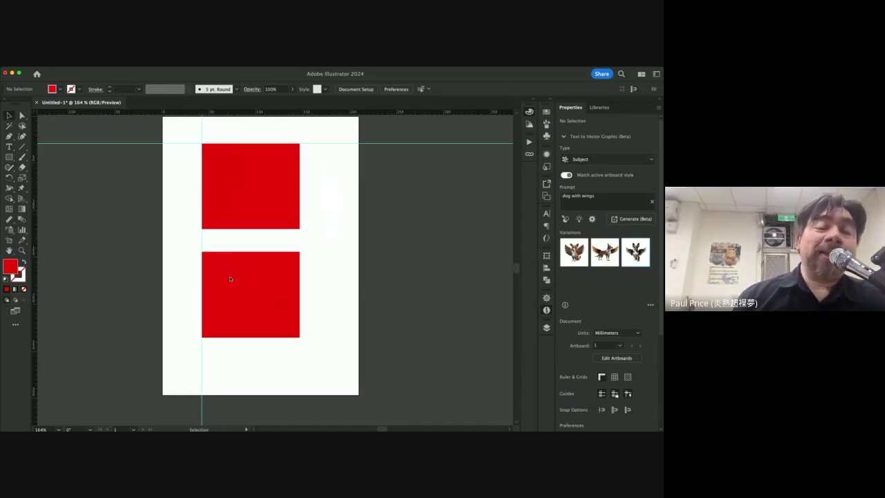
- Add a horizontal guide at Y about 74.1 mm and two vertical guides beside the upper rectangle, one at X about 32.3 mm
{"action": "left_click", "coordinate": [182, 143]}
{"action": "mouse_move", "coordinate": [181, 145]}
{"action": "left_mouse_down"}
{"action": "mouse_move", "coordinate": [181, 155]}
{"action": "mouse_move", "coordinate": [180, 145]}
{"action": "left_mouse_up"}
{"action": "scroll", "coordinate": [178, 192], "scroll_direction": "up", "scroll_amount": 5}
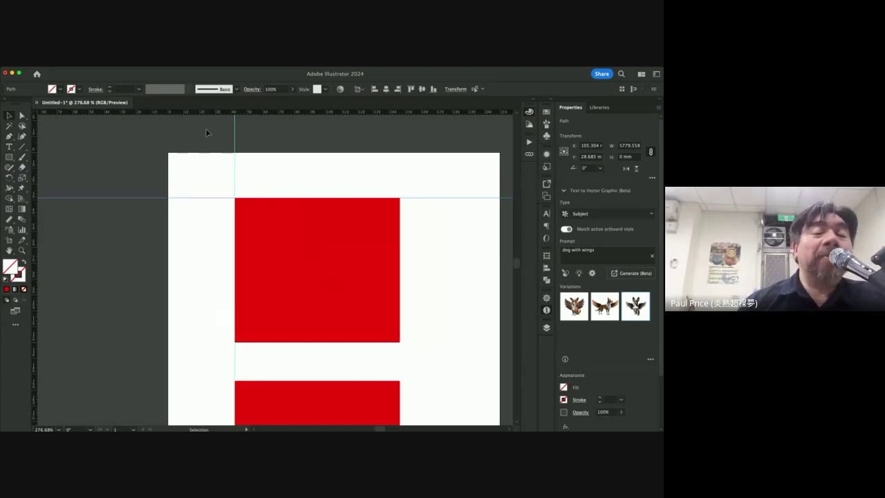
{"action": "left_click_drag", "start_coordinate": [205, 114], "coordinate": [198, 270]}
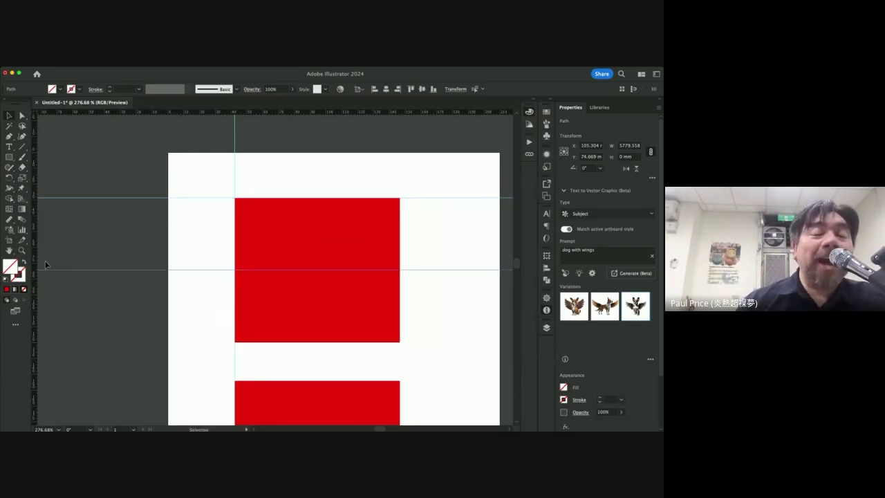
{"action": "left_click_drag", "start_coordinate": [39, 256], "coordinate": [218, 249]}
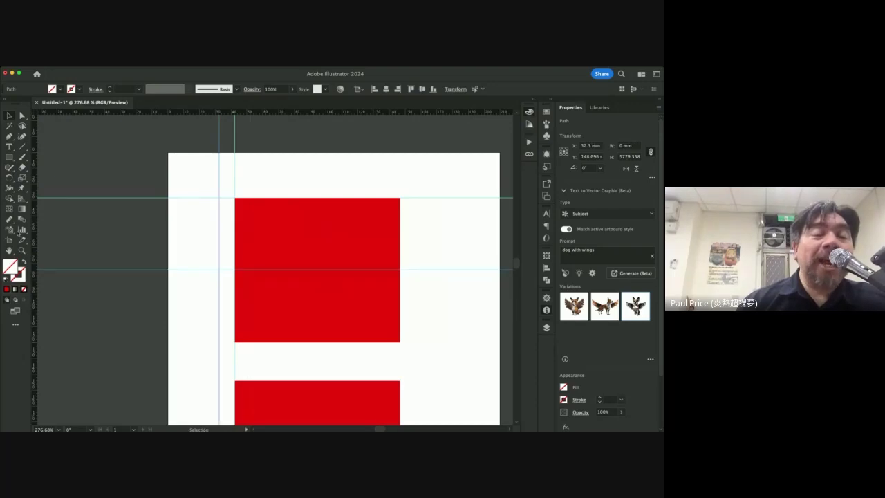
{"action": "left_click_drag", "start_coordinate": [35, 235], "coordinate": [201, 207]}
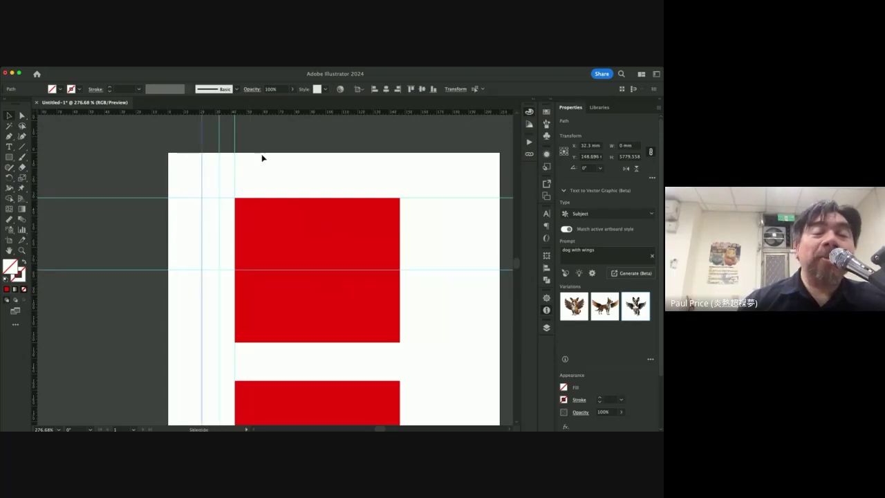
- Add two more horizontal guides, at Y about 11.3 mm and about 50.0 mm
{"action": "left_click_drag", "start_coordinate": [308, 112], "coordinate": [309, 169]}
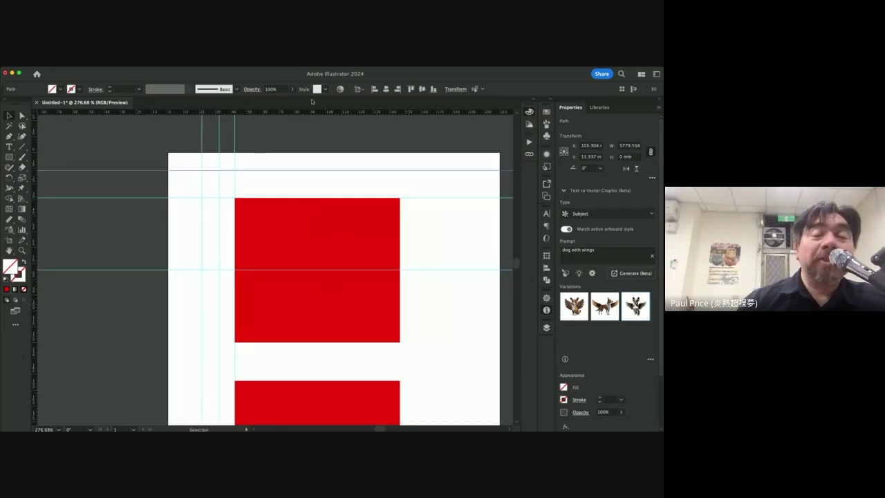
{"action": "left_click_drag", "start_coordinate": [310, 226], "coordinate": [309, 231]}
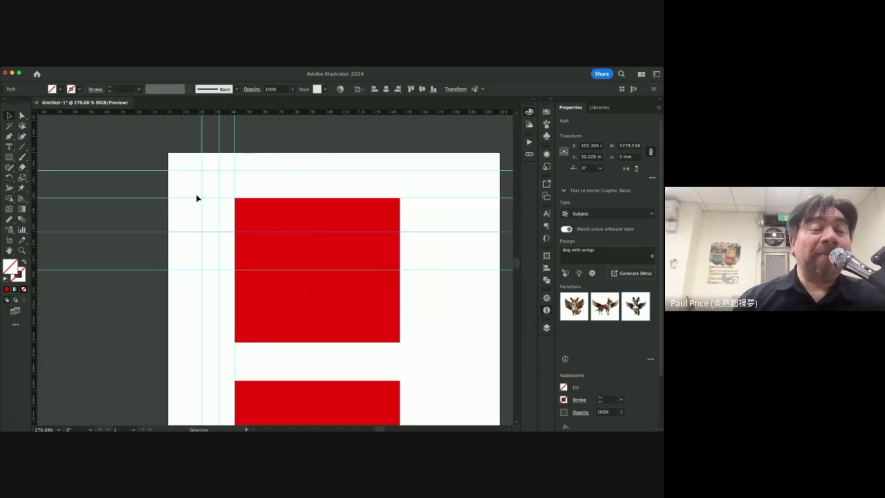
- Cut the lowest horizontal guide with the Scissors tool at X about 19 mm and delete its left segment
{"action": "scroll", "coordinate": [200, 201], "scroll_direction": "down", "scroll_amount": 3}
{"action": "scroll", "coordinate": [200, 200], "scroll_direction": "right", "scroll_amount": 2}
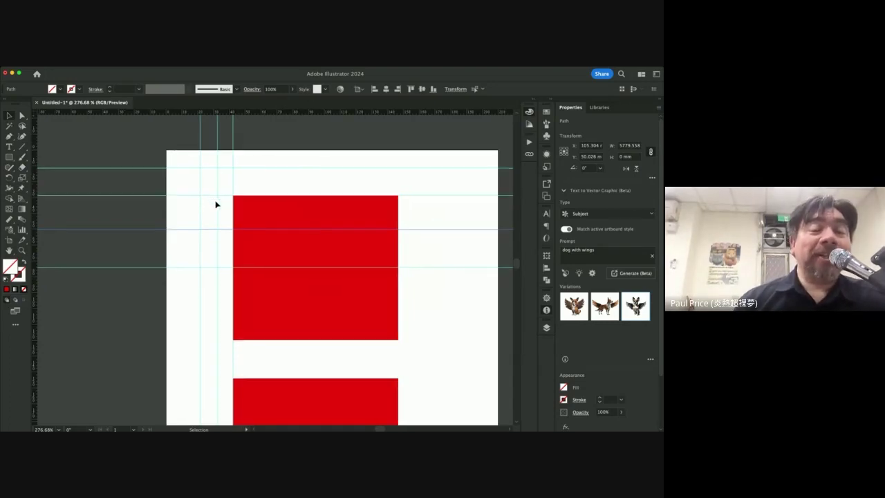
{"action": "scroll", "coordinate": [215, 204], "scroll_direction": "right", "scroll_amount": 1}
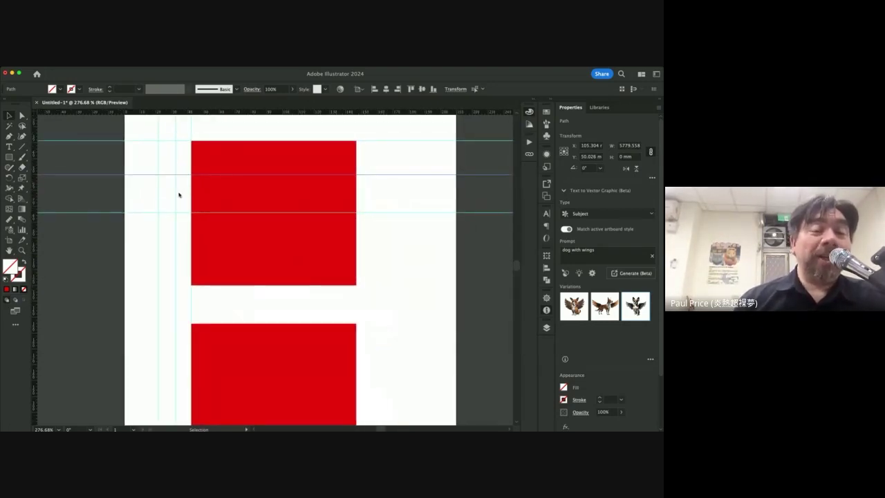
{"action": "scroll", "coordinate": [166, 185], "scroll_direction": "up", "scroll_amount": 1}
{"action": "scroll", "coordinate": [166, 185], "scroll_direction": "left", "scroll_amount": 1}
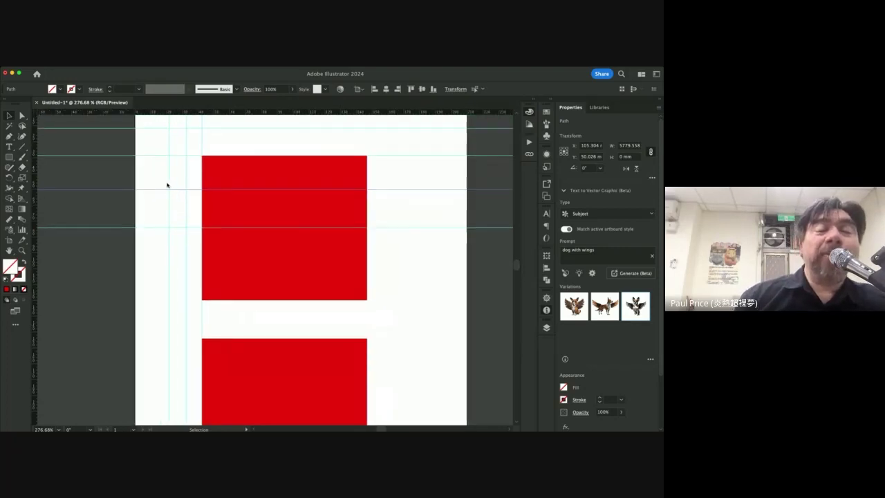
{"action": "left_click", "coordinate": [147, 222]}
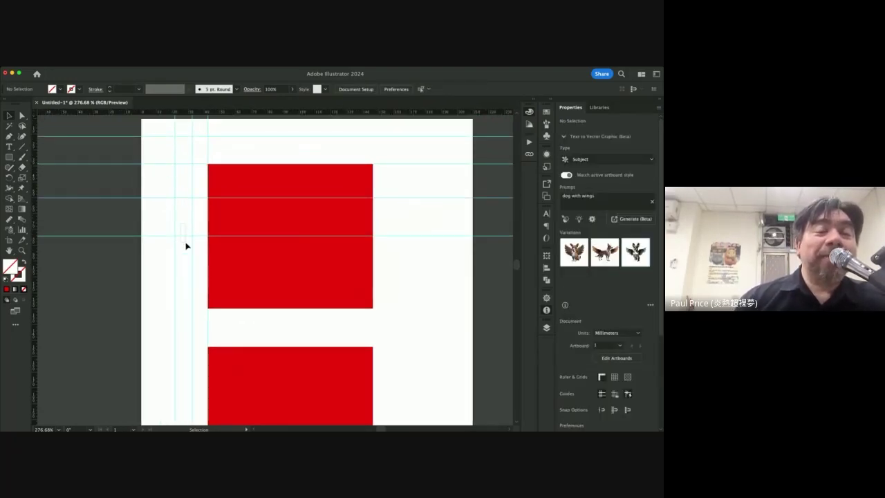
{"action": "left_click_drag", "start_coordinate": [186, 245], "coordinate": [186, 246]}
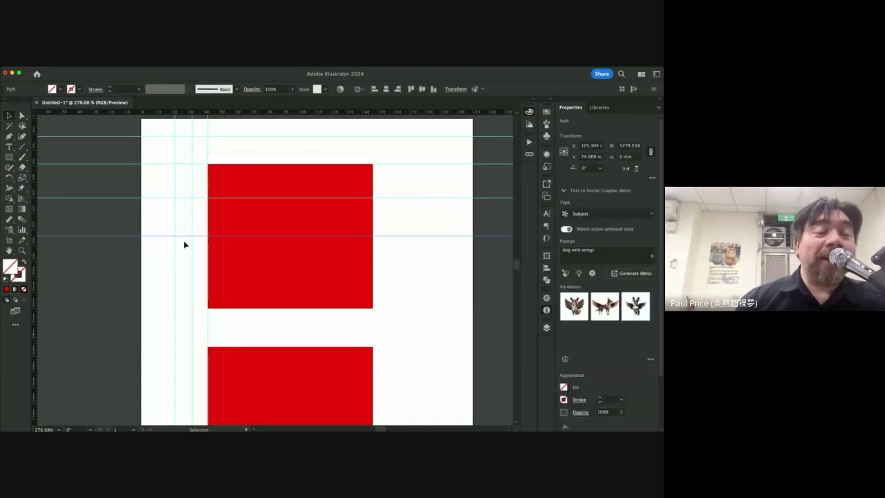
{"action": "left_click", "coordinate": [22, 168]}
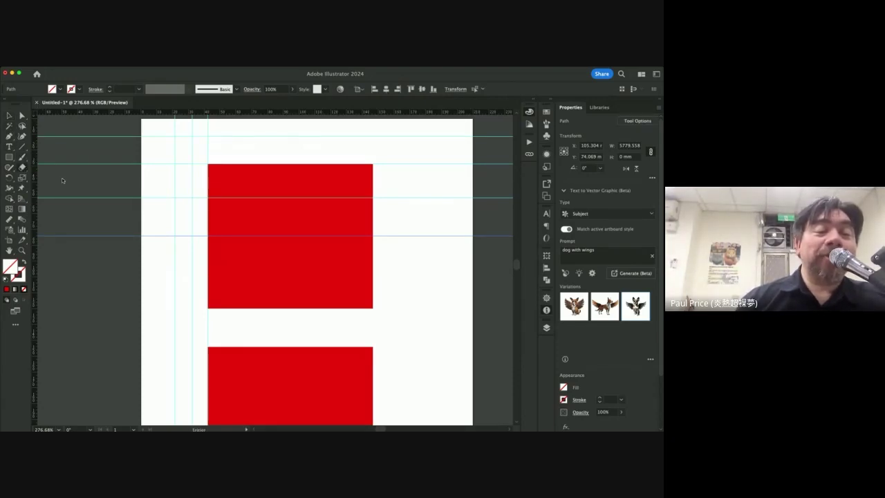
{"action": "key", "text": "c"}
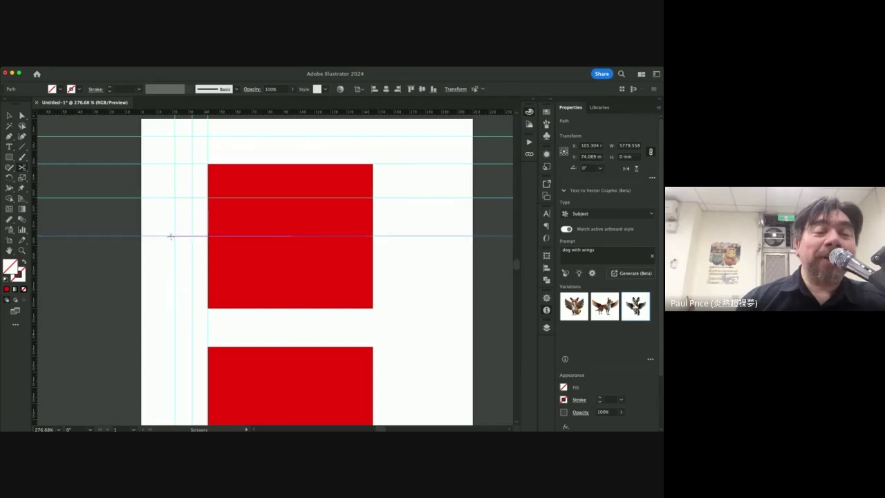
{"action": "left_click", "coordinate": [171, 236]}
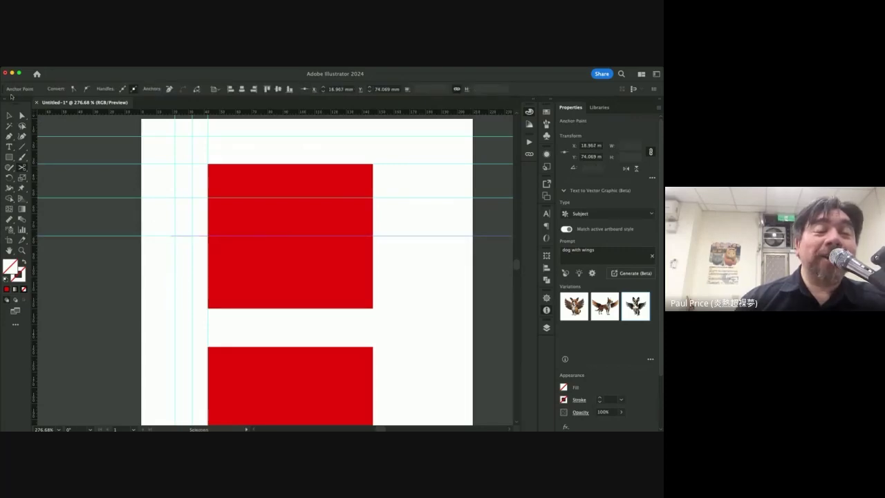
{"action": "left_click", "coordinate": [9, 116]}
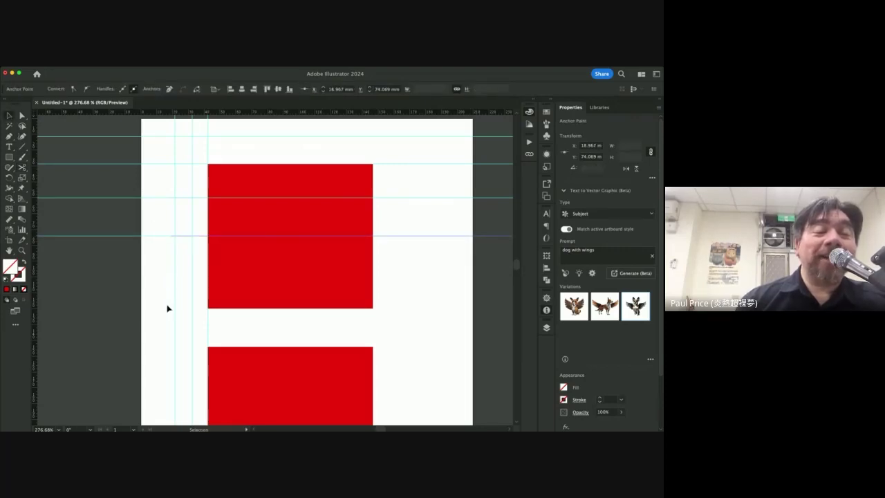
{"action": "left_click", "coordinate": [158, 252]}
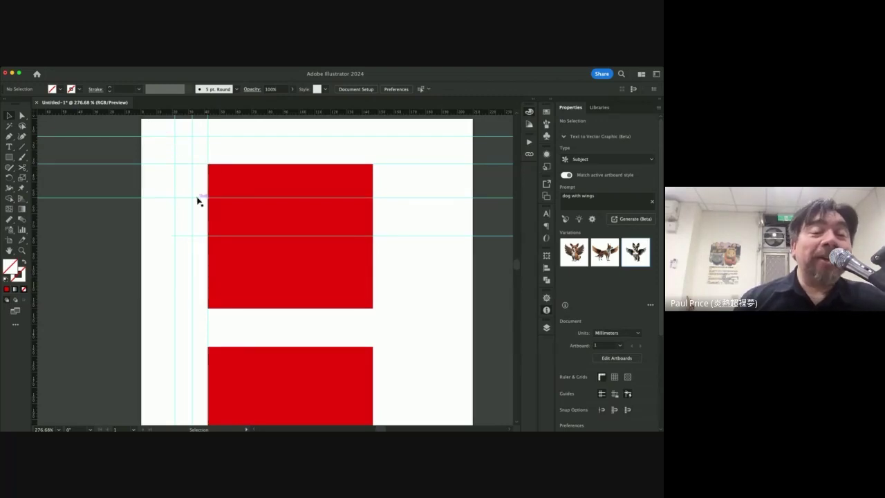
- Look over the shortened guide and the other ruler guides around the two red rectangles
{"action": "scroll", "coordinate": [197, 200], "scroll_direction": "up", "scroll_amount": 3}
{"action": "scroll", "coordinate": [197, 200], "scroll_direction": "right", "scroll_amount": 1}
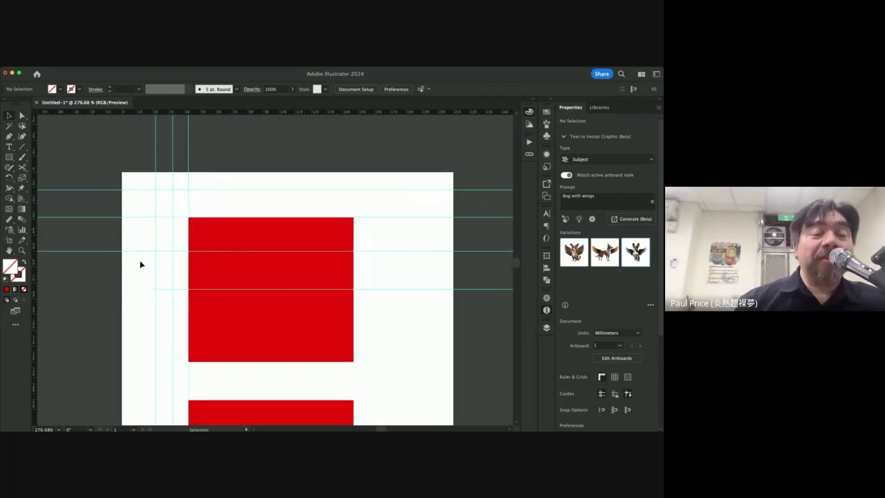
{"action": "scroll", "coordinate": [140, 265], "scroll_direction": "down", "scroll_amount": 3}
{"action": "scroll", "coordinate": [141, 265], "scroll_direction": "right", "scroll_amount": 2}
{"action": "key", "text": "a"}
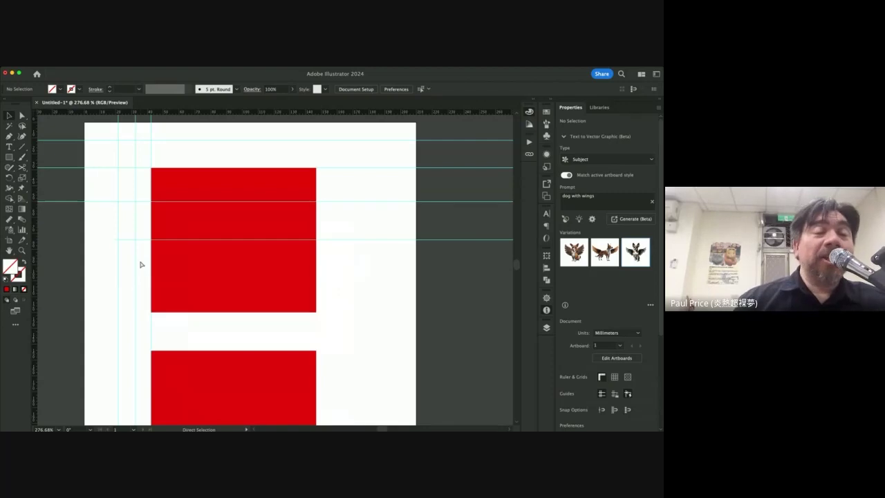
{"action": "key", "text": "v"}
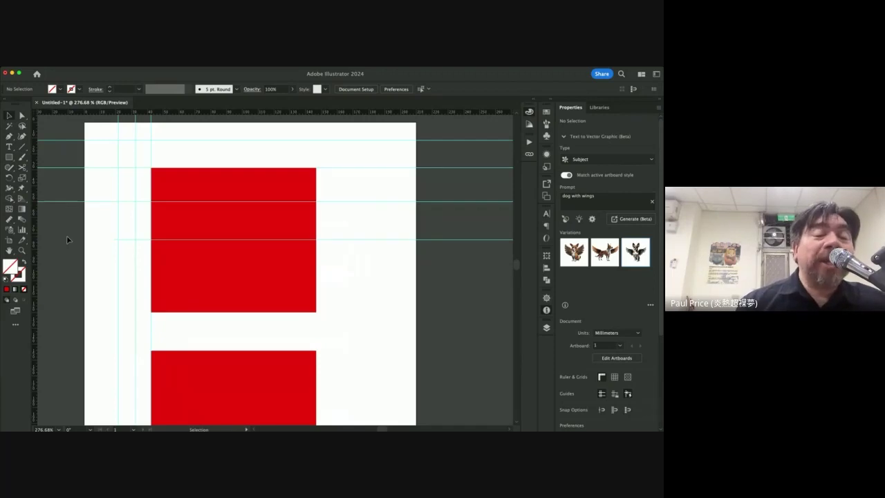
{"action": "scroll", "coordinate": [67, 235], "scroll_direction": "left", "scroll_amount": 5}
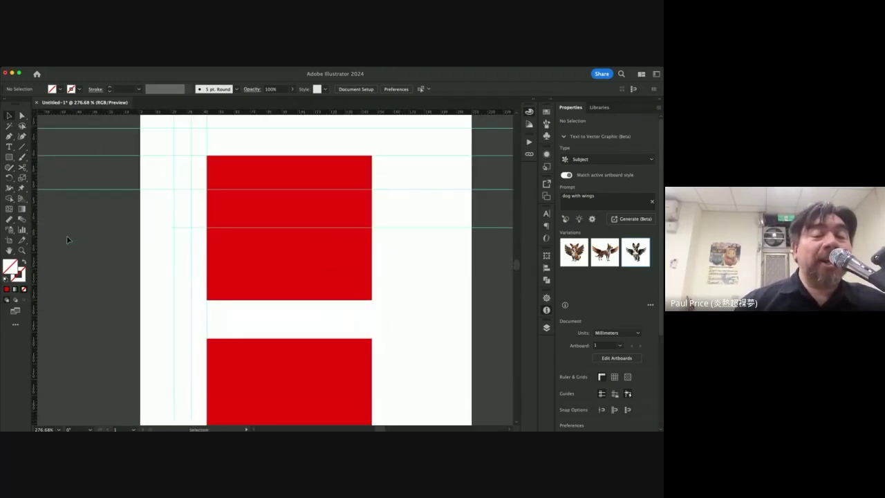
{"action": "scroll", "coordinate": [66, 235], "scroll_direction": "down", "scroll_amount": 3}
{"action": "scroll", "coordinate": [67, 235], "scroll_direction": "right", "scroll_amount": 2}
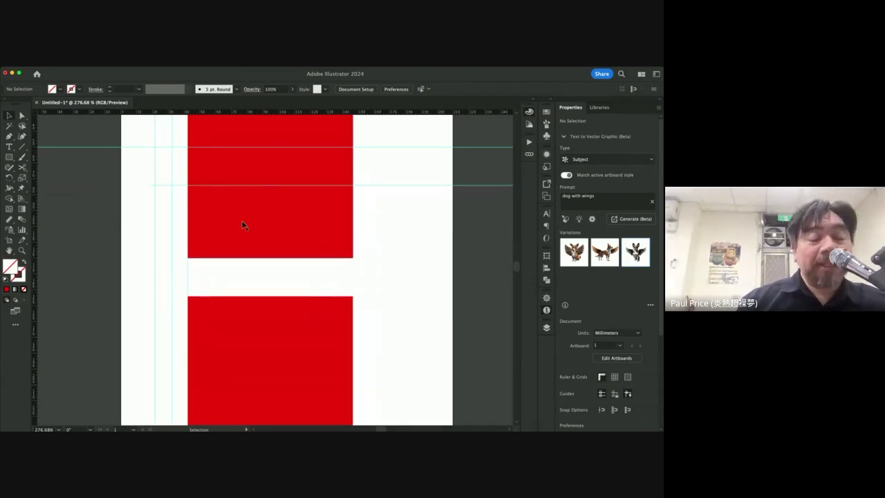
{"action": "scroll", "coordinate": [128, 251], "scroll_direction": "up", "scroll_amount": 3}
{"action": "scroll", "coordinate": [128, 250], "scroll_direction": "left", "scroll_amount": 2}
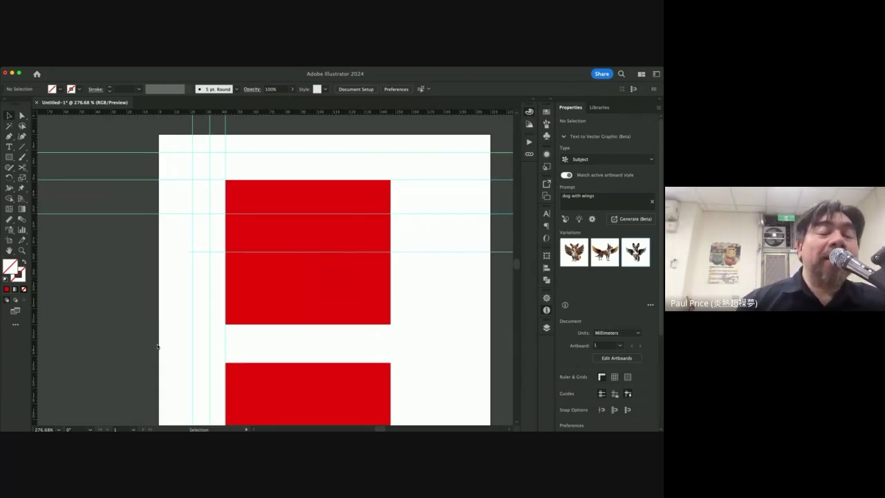
- Hide all ruler guides so only the two red rectangles show on the artboard
{"action": "key", "text": "super+semicolon"}
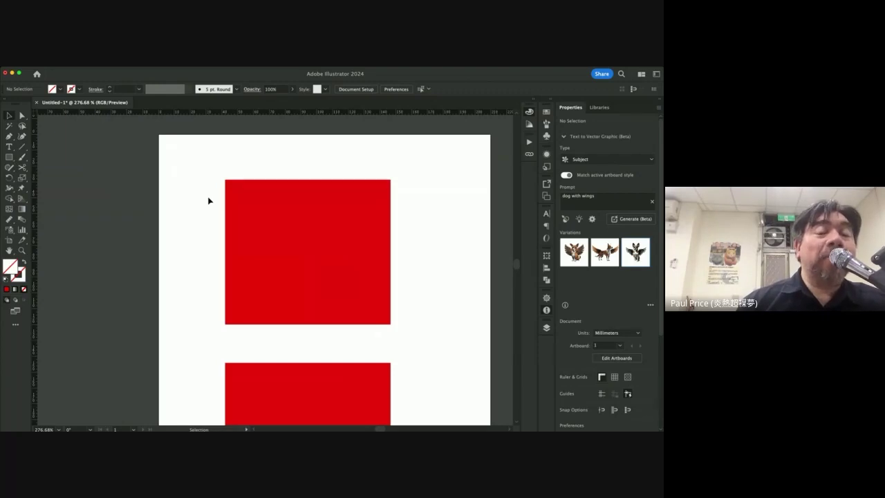
{"action": "scroll", "coordinate": [208, 200], "scroll_direction": "right", "scroll_amount": 5}
{"action": "scroll", "coordinate": [208, 200], "scroll_direction": "down", "scroll_amount": 1}
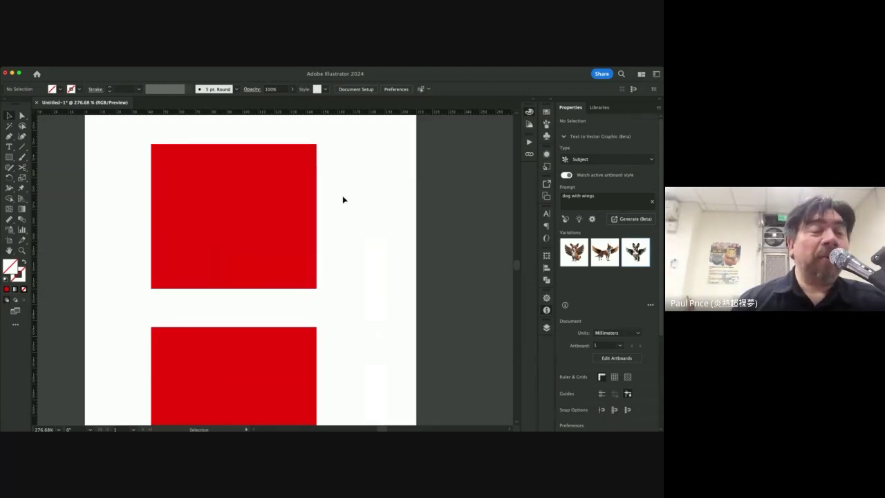
{"action": "scroll", "coordinate": [342, 200], "scroll_direction": "up", "scroll_amount": 3}
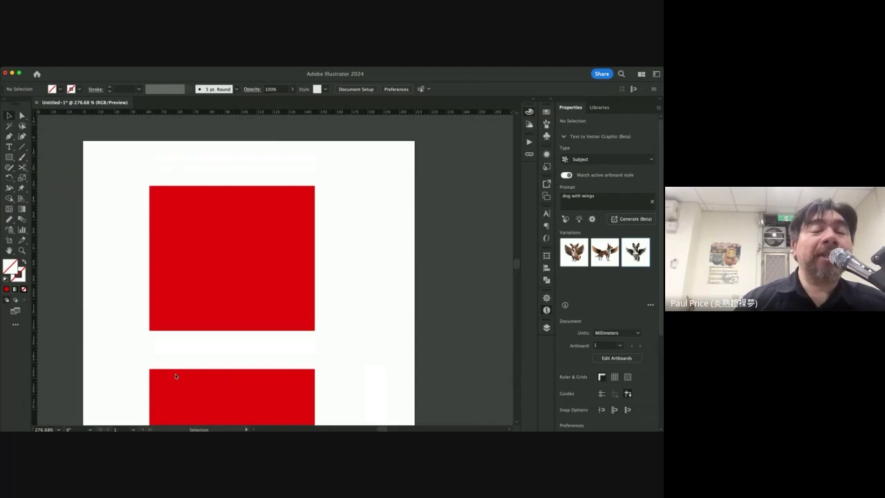
- Show the document grid and inspect it around the red rectangles and the artboard edges
{"action": "key", "text": "super+apostrophe"}
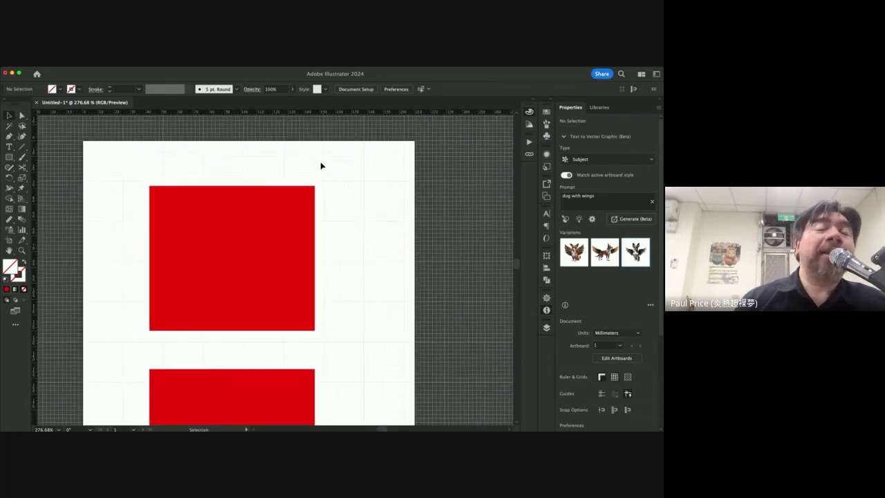
{"action": "scroll", "coordinate": [361, 296], "scroll_direction": "down", "scroll_amount": 1}
{"action": "scroll", "coordinate": [361, 295], "scroll_direction": "down", "scroll_amount": 10}
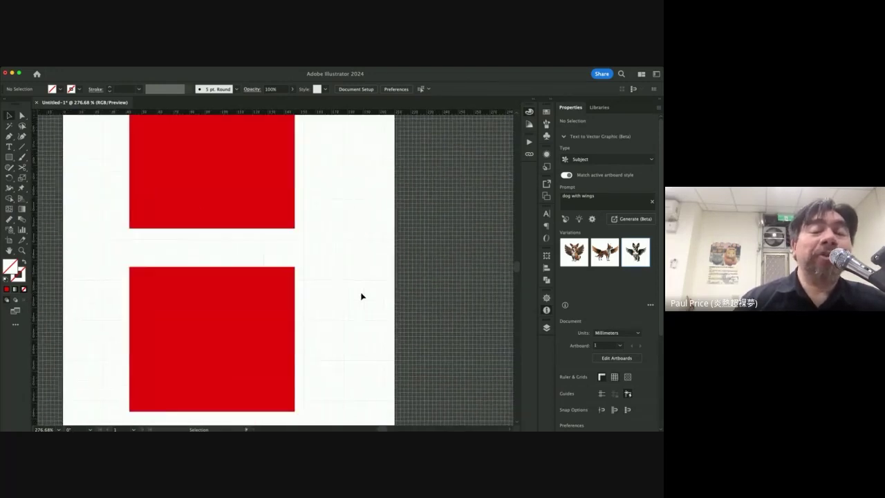
{"action": "scroll", "coordinate": [361, 296], "scroll_direction": "up", "scroll_amount": 10}
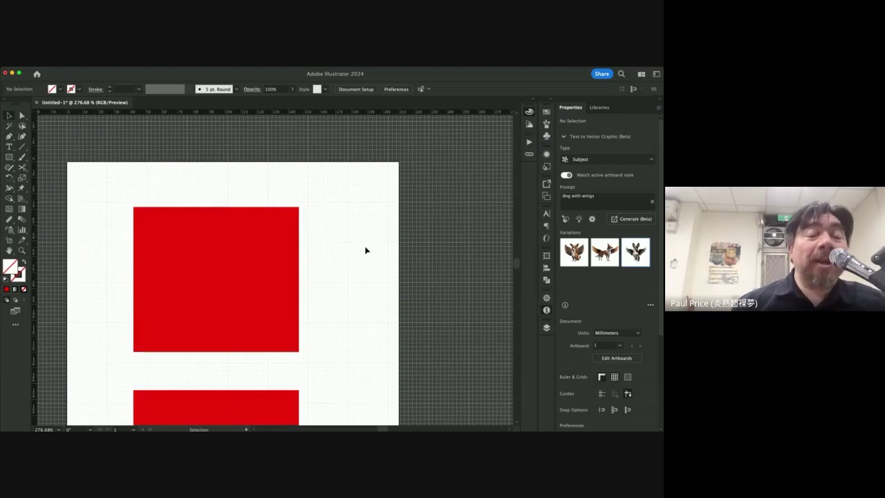
{"action": "scroll", "coordinate": [273, 180], "scroll_direction": "down", "scroll_amount": 3}
{"action": "scroll", "coordinate": [273, 180], "scroll_direction": "right", "scroll_amount": 1}
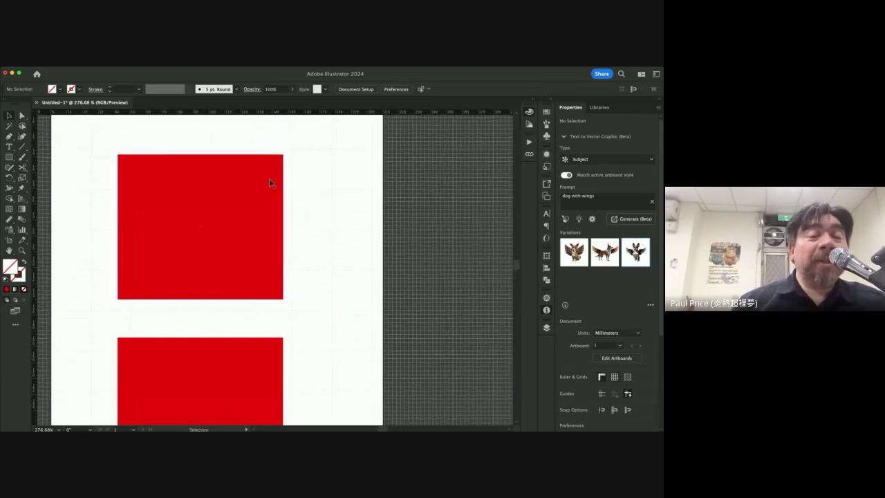
{"action": "scroll", "coordinate": [287, 160], "scroll_direction": "up", "scroll_amount": 2}
{"action": "scroll", "coordinate": [287, 161], "scroll_direction": "right", "scroll_amount": 1}
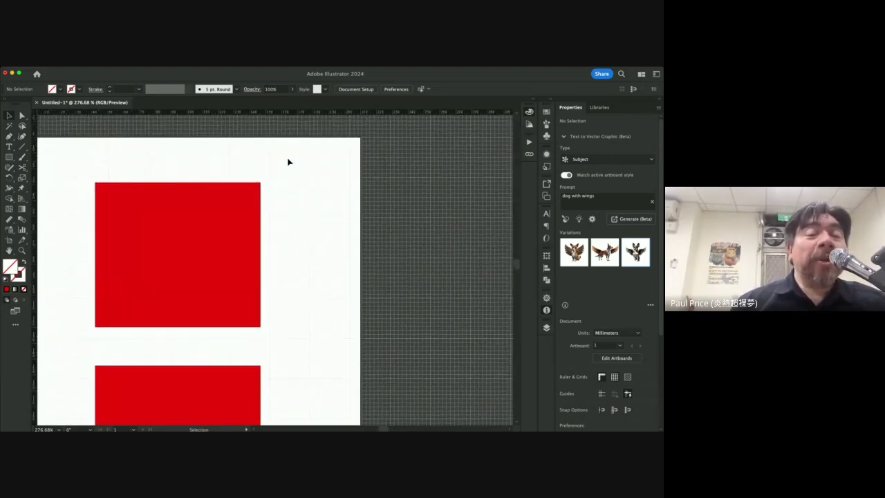
{"action": "scroll", "coordinate": [288, 162], "scroll_direction": "up", "scroll_amount": 2}
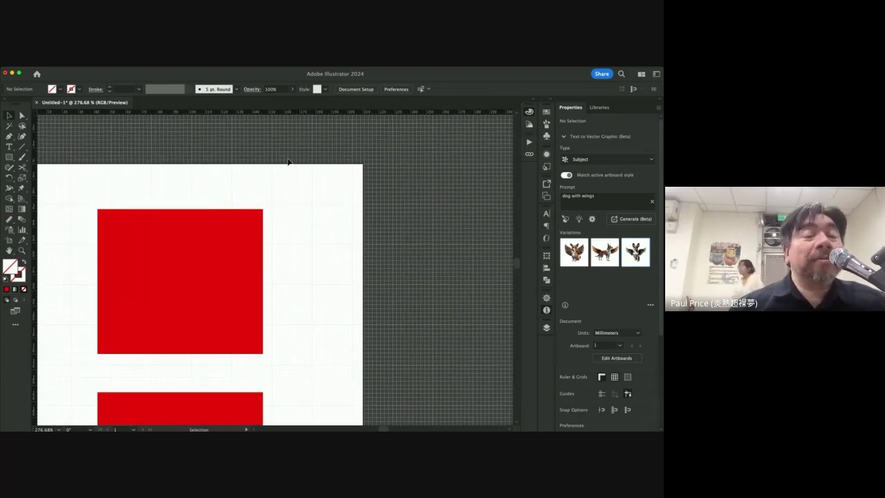
- Draw a rectangle about 42 by 46 mm in the artboard's upper right area and give it a white fill
{"action": "left_click", "coordinate": [9, 158]}
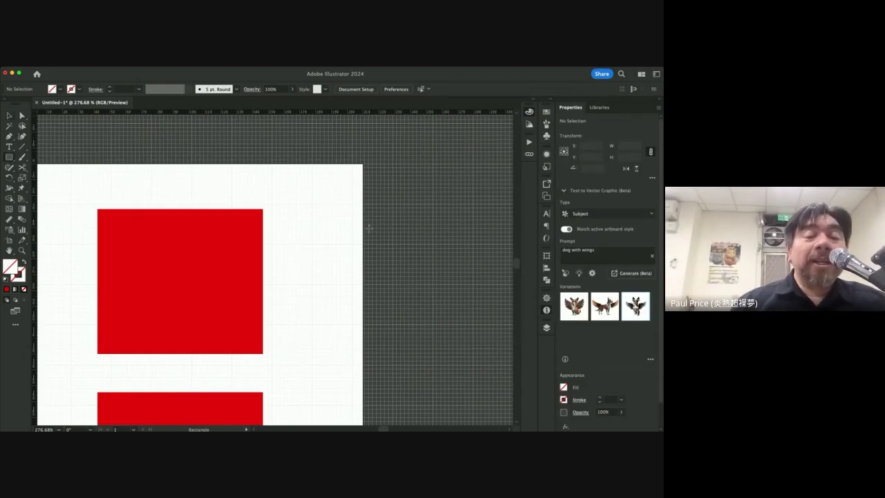
{"action": "left_click_drag", "start_coordinate": [285, 189], "coordinate": [354, 262]}
{"action": "key", "text": "v"}
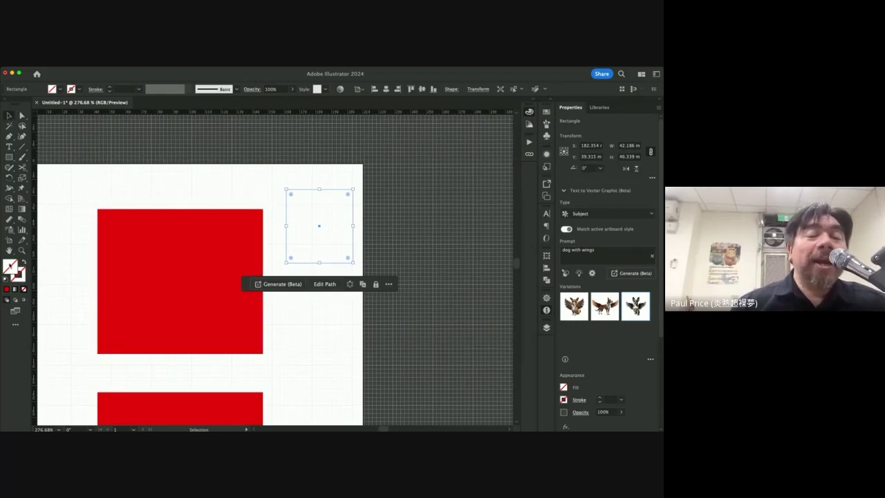
{"action": "key", "text": "period"}
{"action": "key", "text": "comma"}
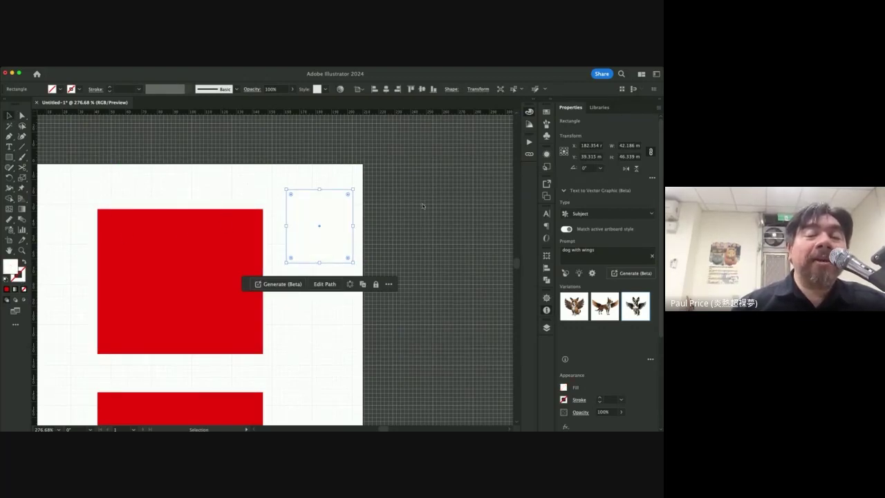
{"action": "left_click", "coordinate": [306, 151]}
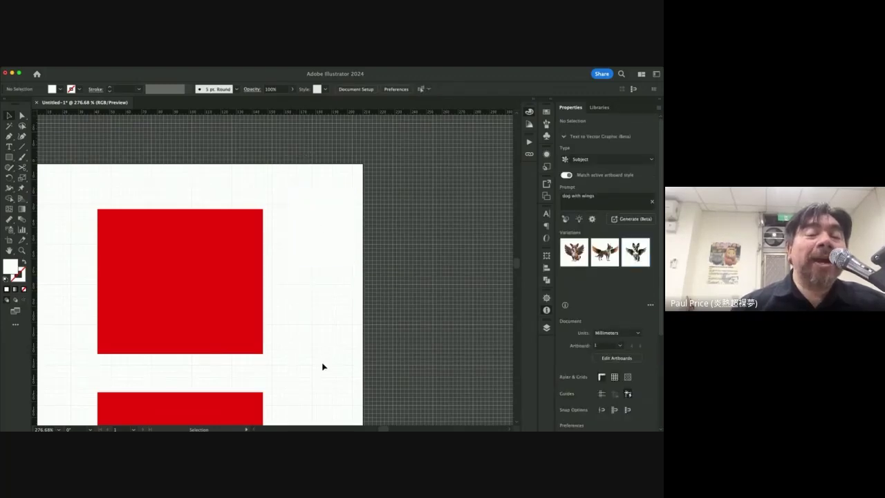
- Move the upper red rectangle partly off the artboard's left edge and the white rectangle to about X 130 mm, Y 40 mm
{"action": "left_click_drag", "start_coordinate": [223, 274], "coordinate": [134, 272]}
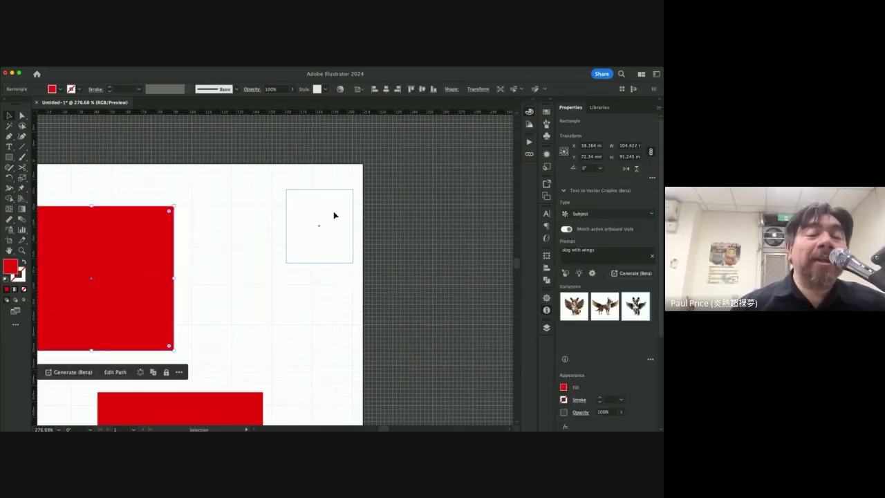
{"action": "left_click_drag", "start_coordinate": [334, 213], "coordinate": [251, 218]}
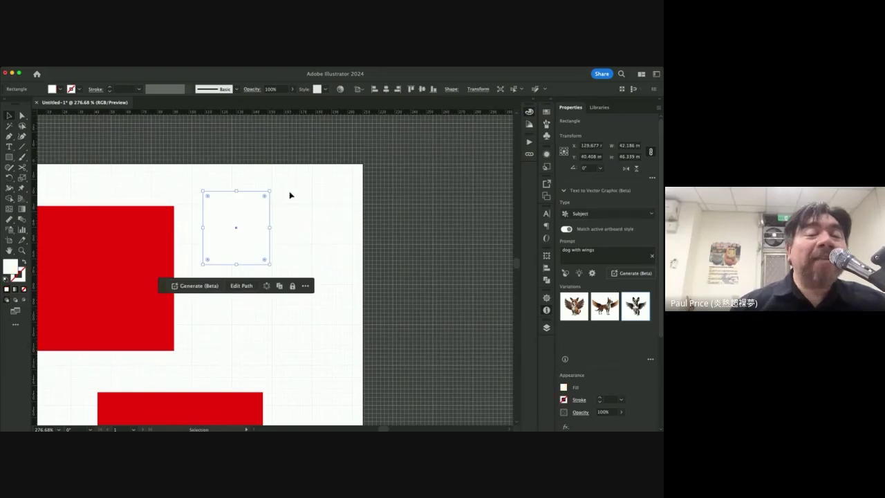
{"action": "left_click", "coordinate": [291, 196]}
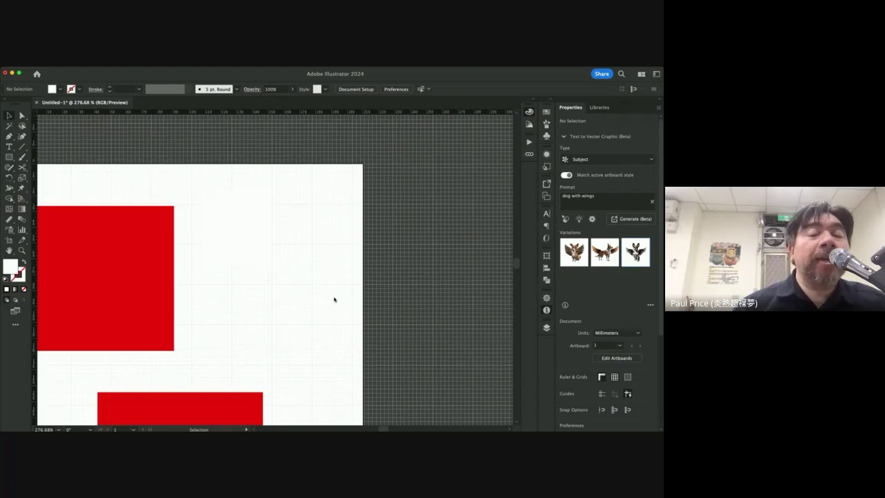
- Open the white rectangle in isolation mode with the document grid hidden, exit isolation and turn the grid back on
{"action": "key", "text": "super+apostrophe"}
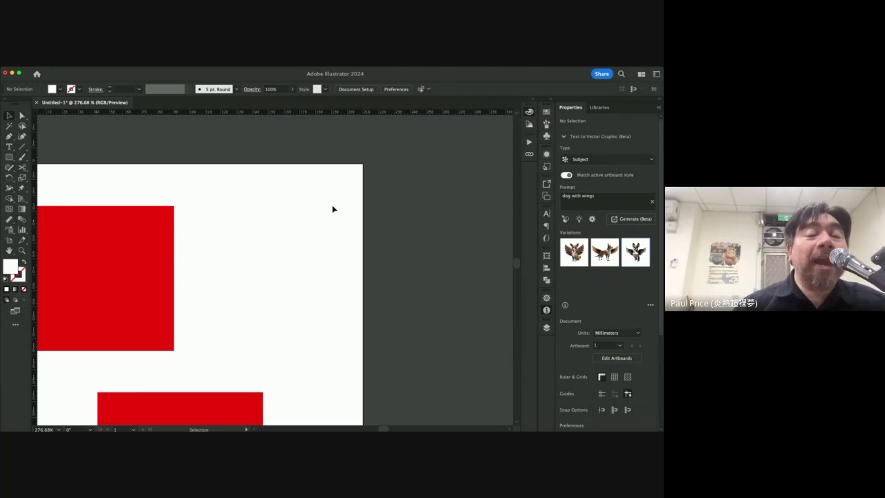
{"action": "double_click", "coordinate": [258, 236]}
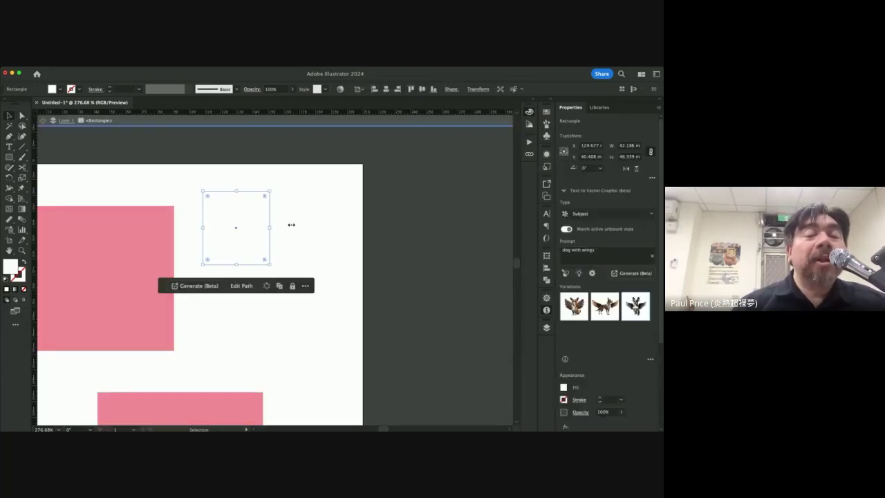
{"action": "key", "text": "Escape"}
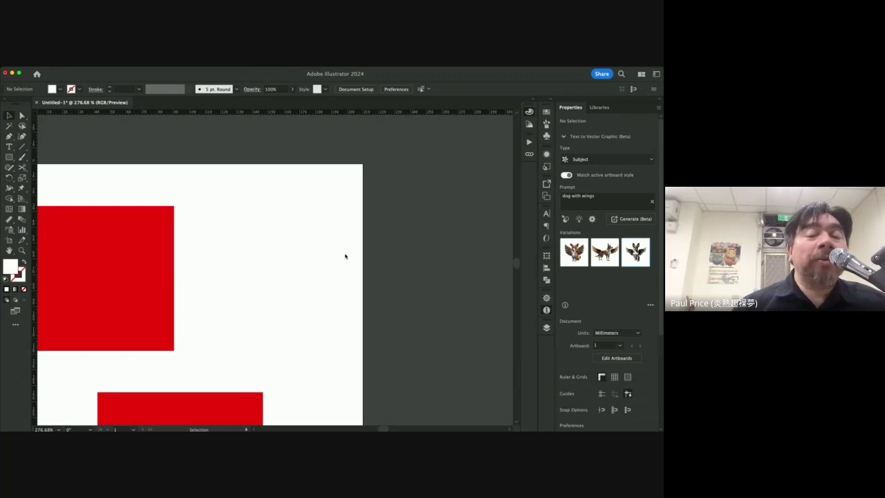
{"action": "key", "text": "super+apostrophe"}
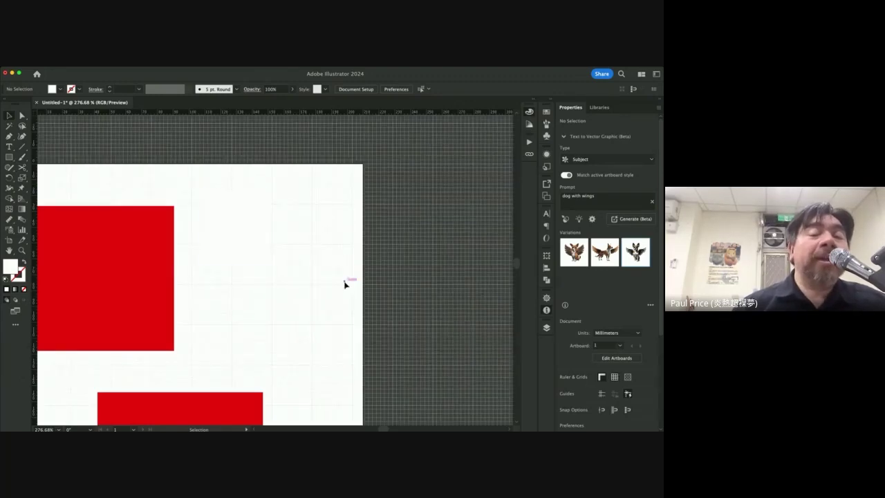
- Move the white rectangle onto nearby grid lines so its centre lies at about X 148 mm, Y 49 mm
{"action": "left_click_drag", "start_coordinate": [243, 209], "coordinate": [271, 224]}
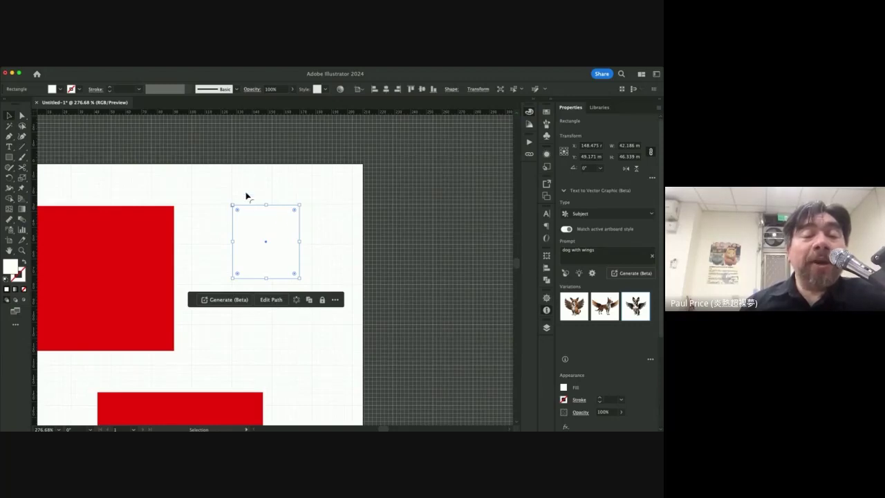
{"action": "scroll", "coordinate": [280, 218], "scroll_direction": "up", "scroll_amount": 3}
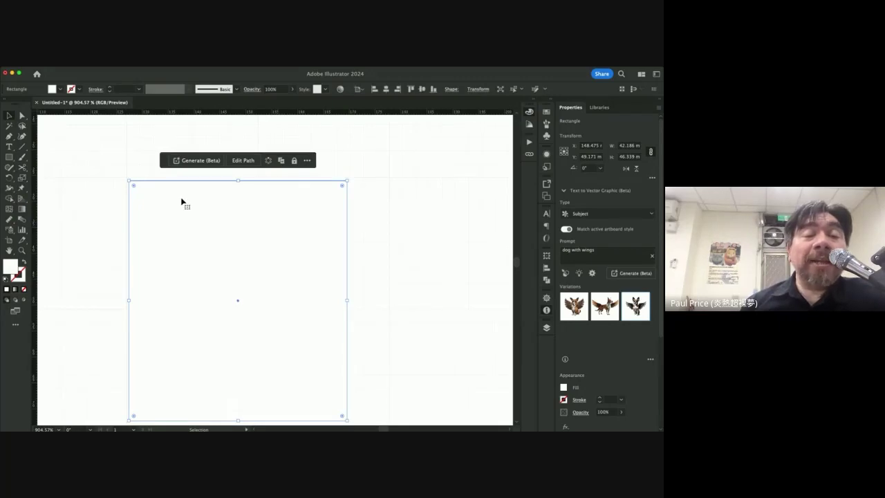
{"action": "left_click_drag", "start_coordinate": [167, 214], "coordinate": [187, 200]}
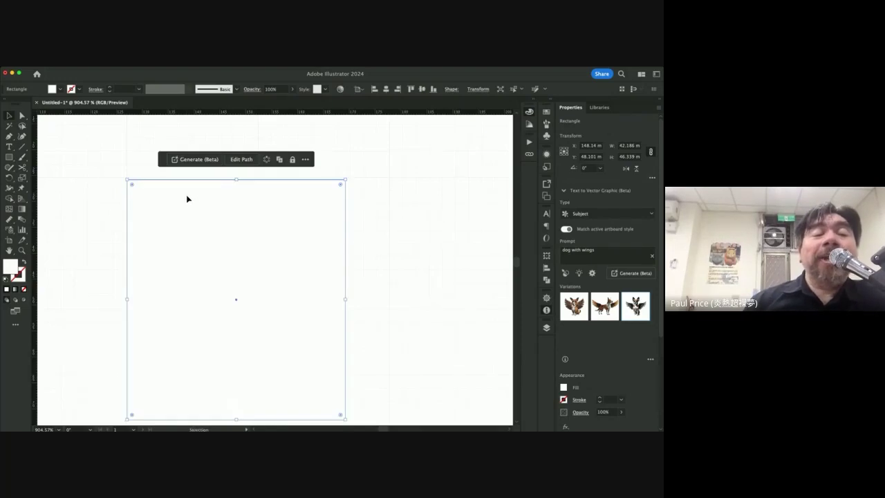
- Inspect how the white rectangle and the two red rectangles sit on the grid across the whole artboard
{"action": "scroll", "coordinate": [233, 215], "scroll_direction": "down", "scroll_amount": 6}
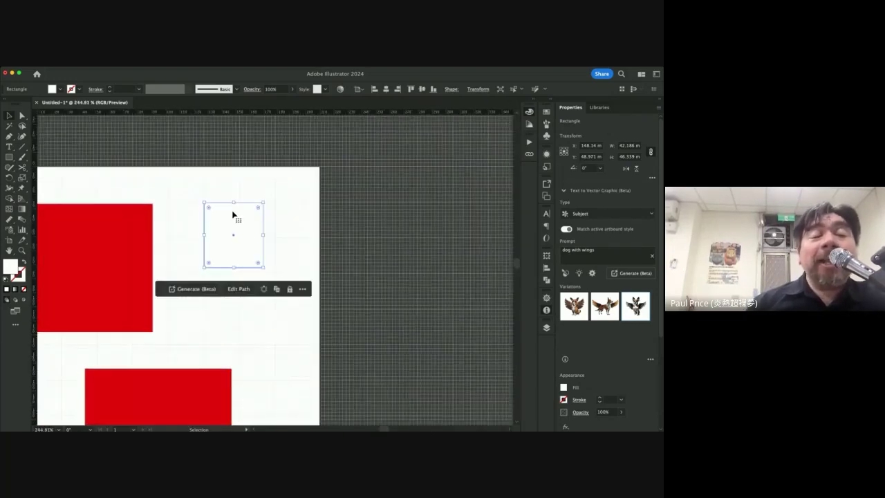
{"action": "scroll", "coordinate": [233, 215], "scroll_direction": "down", "scroll_amount": 2}
{"action": "scroll", "coordinate": [233, 214], "scroll_direction": "down", "scroll_amount": 2}
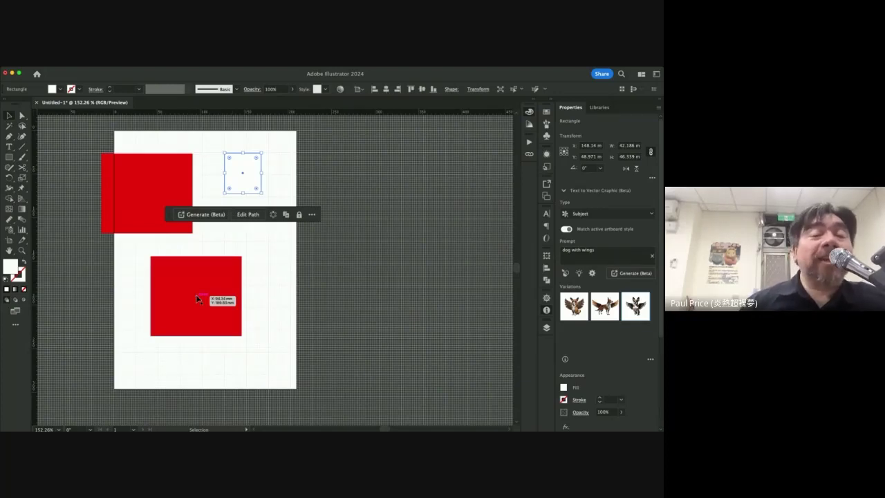
{"action": "scroll", "coordinate": [279, 170], "scroll_direction": "right", "scroll_amount": 1}
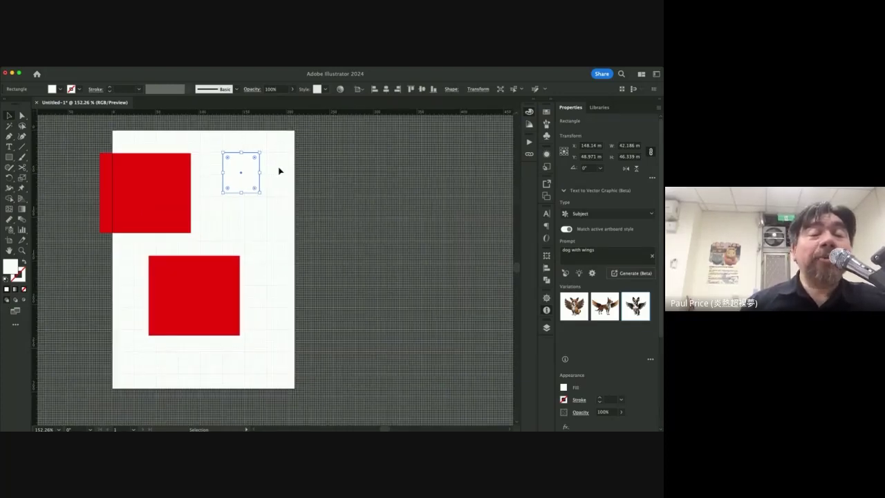
{"action": "scroll", "coordinate": [272, 168], "scroll_direction": "up", "scroll_amount": 3}
{"action": "scroll", "coordinate": [272, 168], "scroll_direction": "left", "scroll_amount": 3}
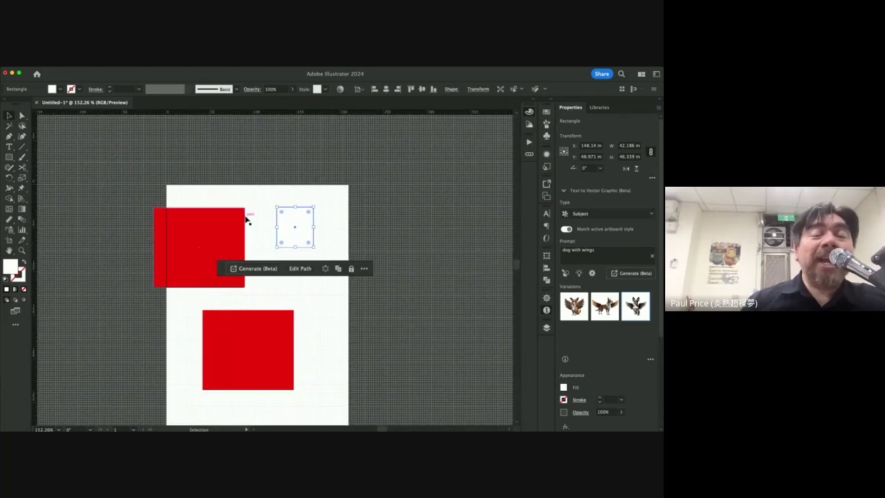
{"action": "scroll", "coordinate": [246, 219], "scroll_direction": "up", "scroll_amount": 5}
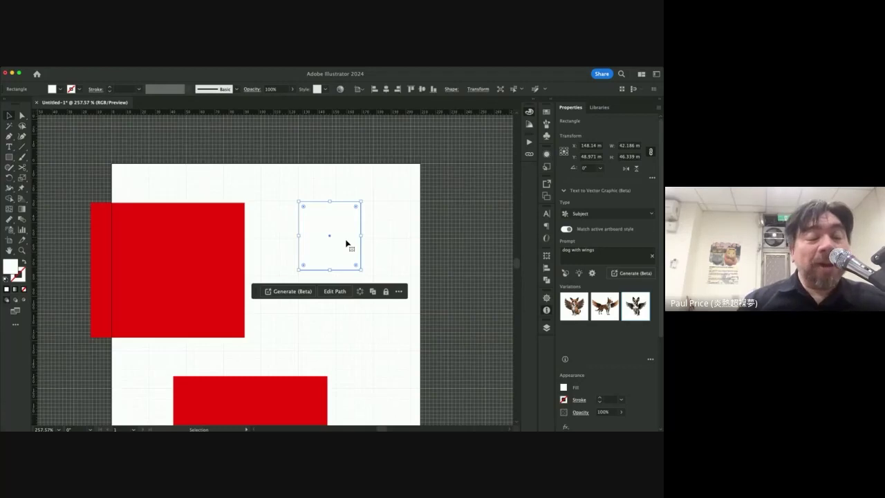
- Hide the document grid and select the white rectangle on the plain artboard
{"action": "left_click", "coordinate": [285, 187]}
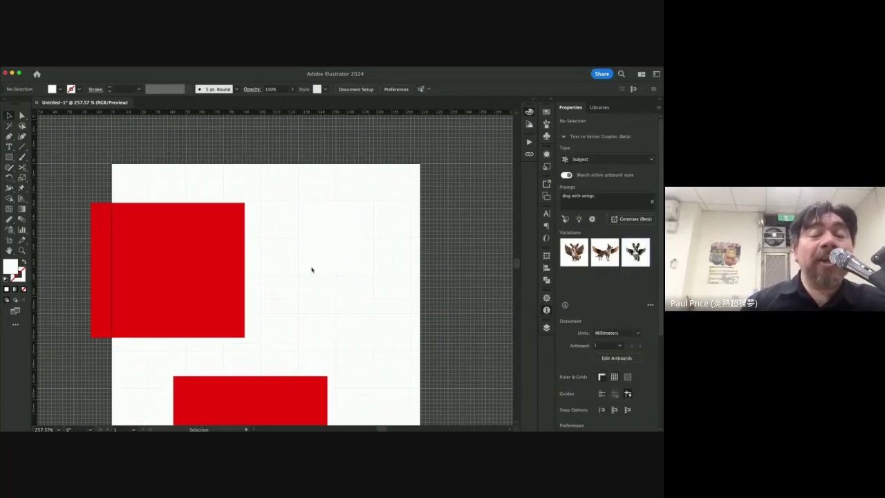
{"action": "key", "text": "super+apostrophe"}
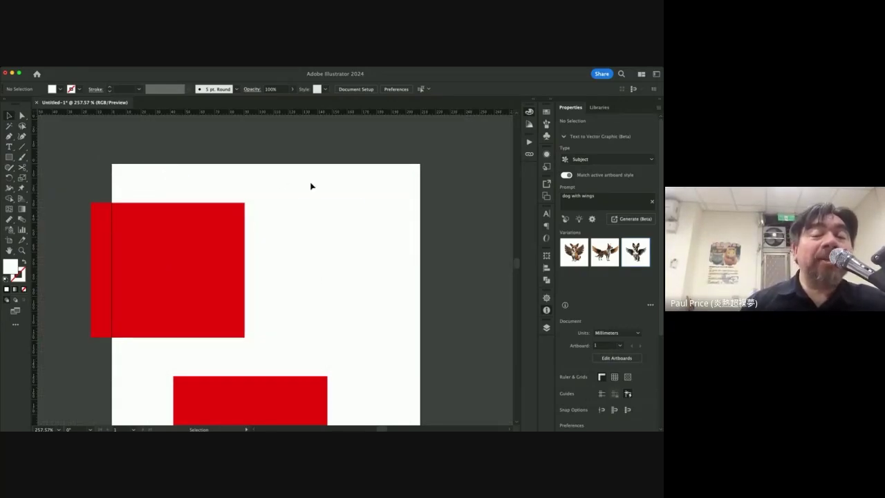
{"action": "left_click", "coordinate": [338, 239]}
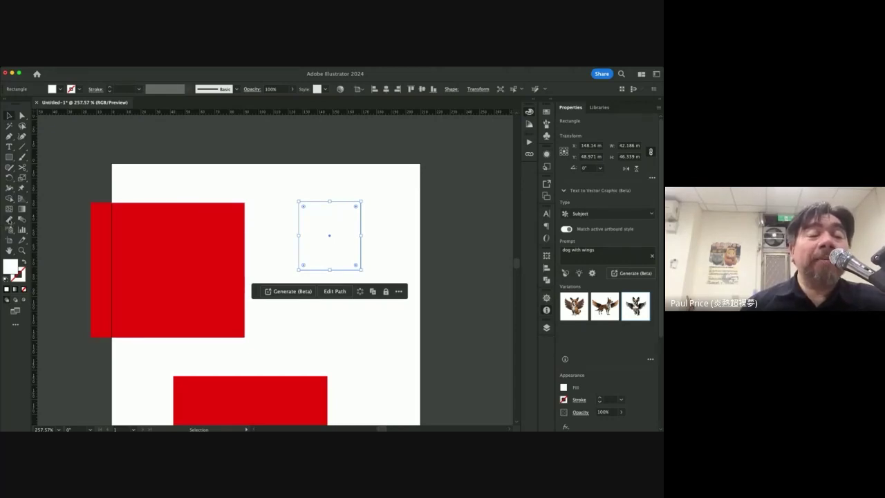
- Switch from the Measure tool to the Eyedropper in the same tool group, and return to the Selection tool
{"action": "left_click", "coordinate": [9, 221]}
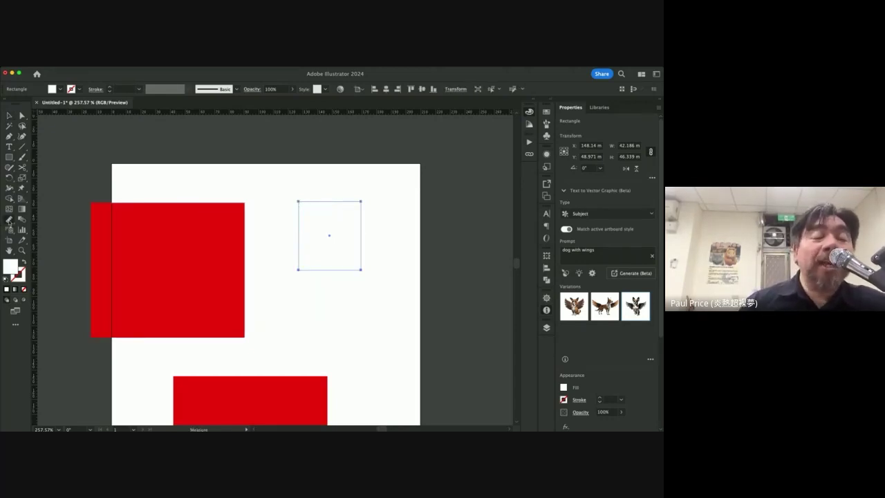
{"action": "left_click_drag", "start_coordinate": [9, 221], "coordinate": [30, 220]}
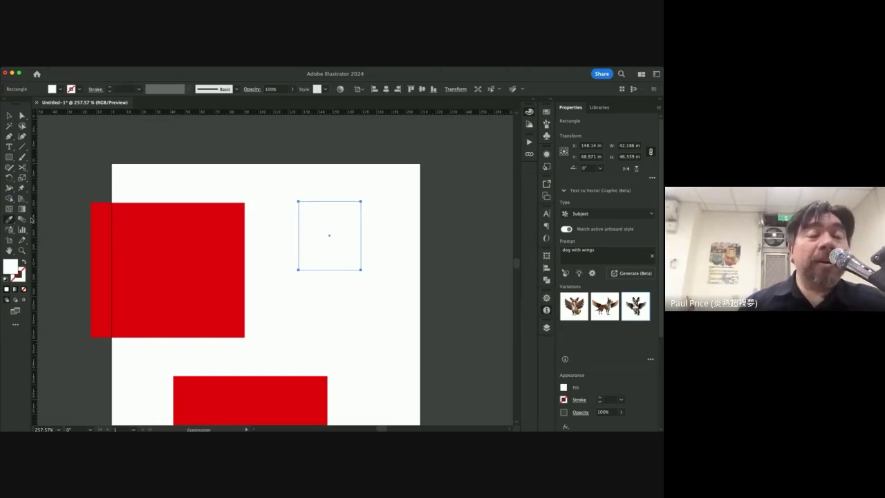
{"action": "key", "text": "v"}
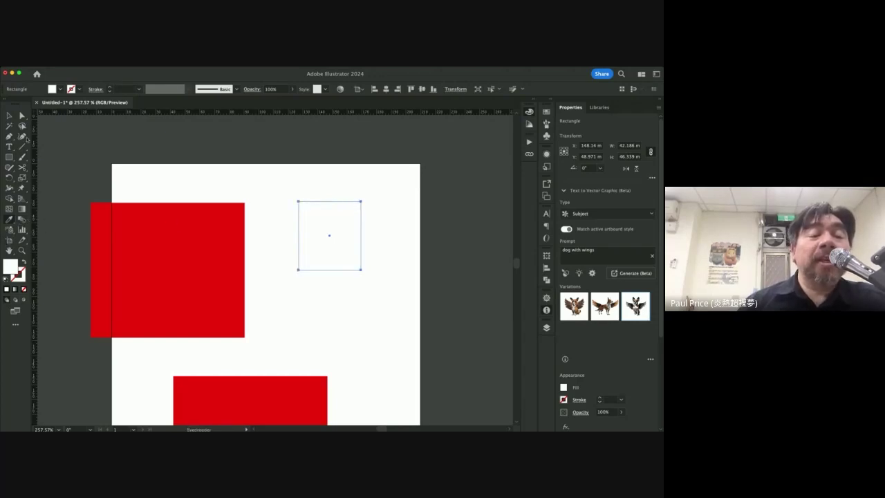
{"action": "left_click", "coordinate": [9, 115]}
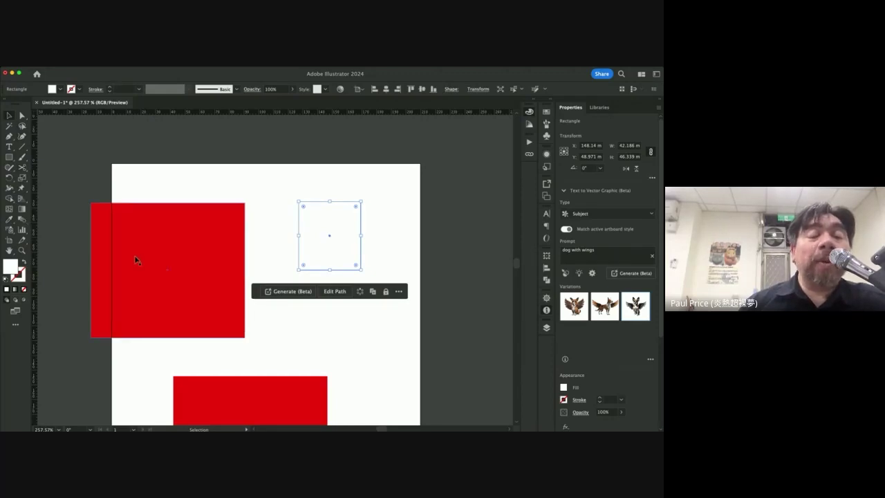
- Delete the white rectangle and move the upper red rectangle fully onto the artboard, centred at about X 69 mm, Y 59 mm
{"action": "left_click_drag", "start_coordinate": [194, 233], "coordinate": [227, 205]}
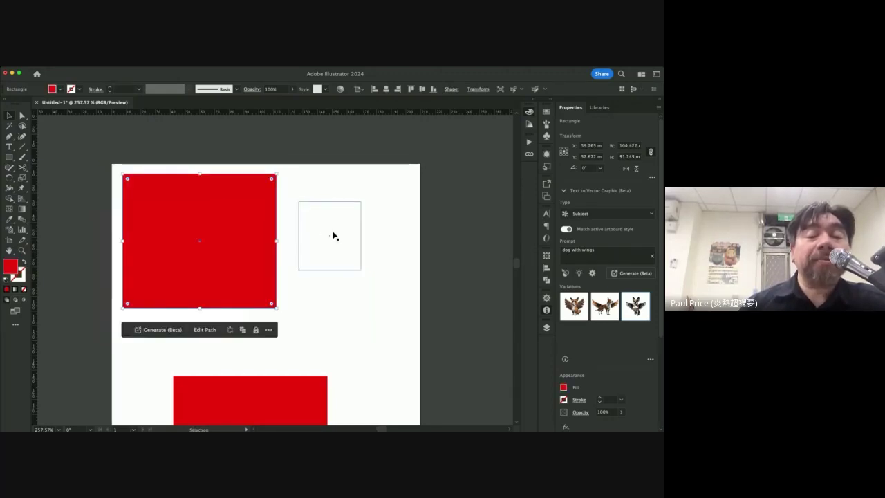
{"action": "left_click", "coordinate": [331, 236]}
{"action": "key", "text": "Delete"}
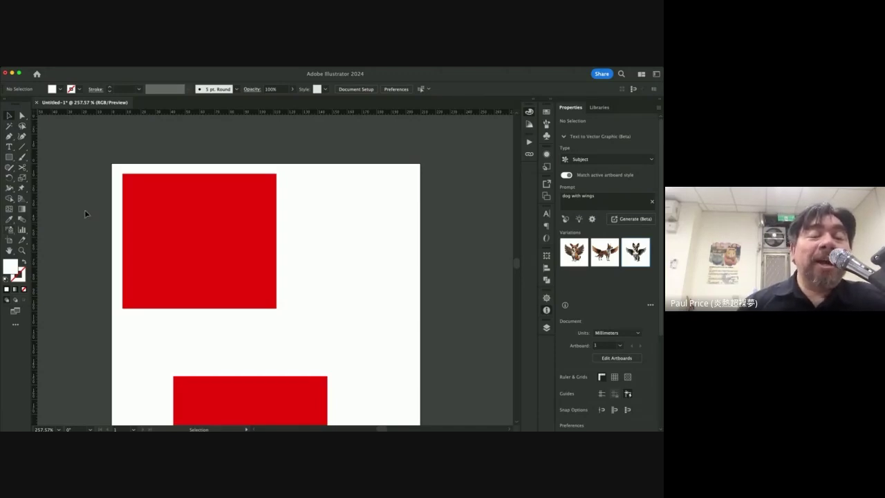
{"action": "left_click_drag", "start_coordinate": [196, 209], "coordinate": [247, 201]}
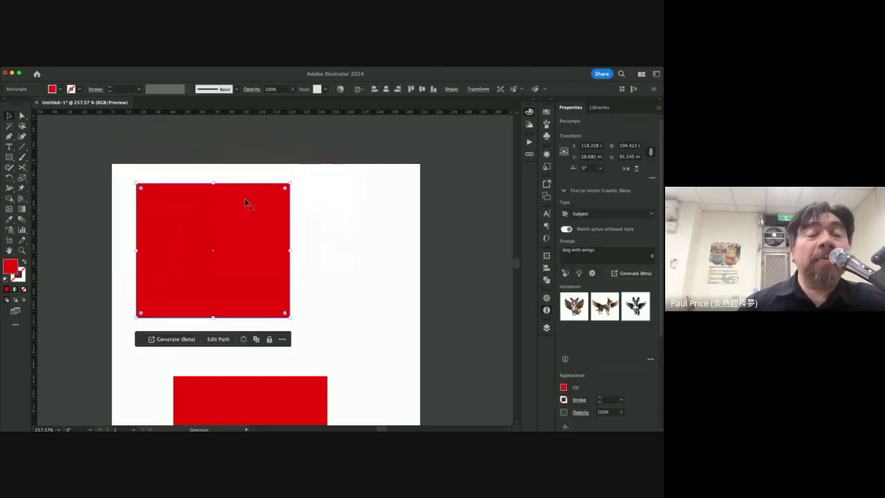
- Replace the upper red rectangle with the third "dog with wings" variation and deselect it
{"action": "mouse_move", "coordinate": [578, 311]}
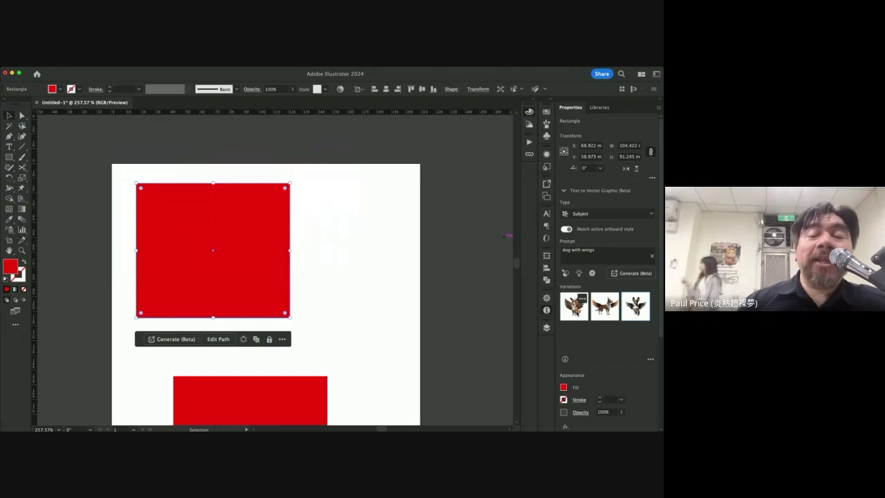
{"action": "left_click", "coordinate": [639, 305]}
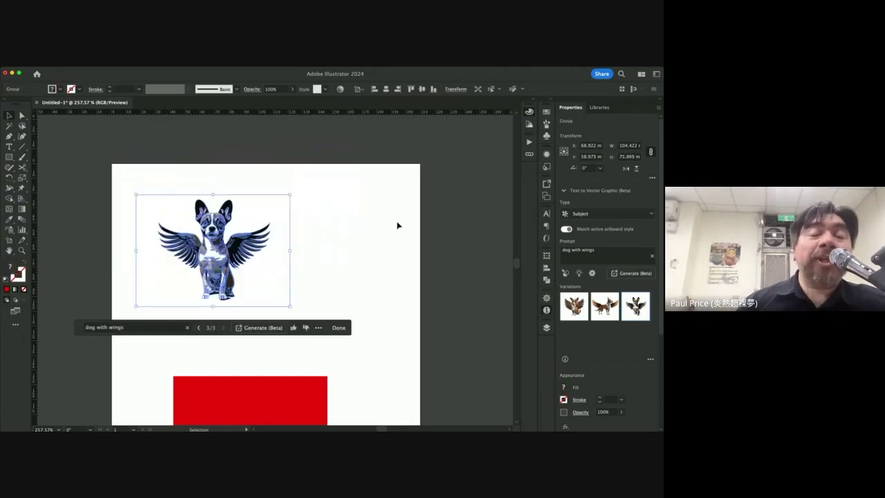
{"action": "left_click", "coordinate": [345, 235]}
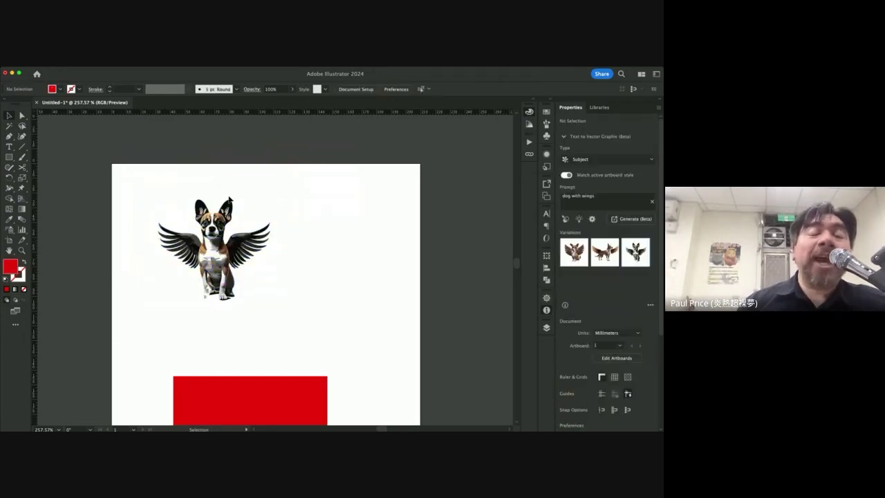
- Move the winged dog group slightly up and left so its centre lies at about X 66 mm, Y 52 mm
{"action": "left_click", "coordinate": [214, 247]}
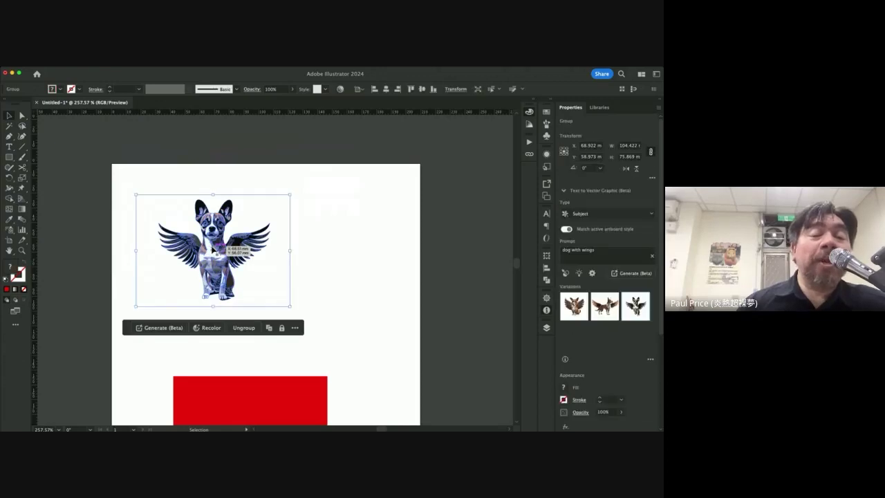
{"action": "left_click_drag", "start_coordinate": [213, 250], "coordinate": [211, 240]}
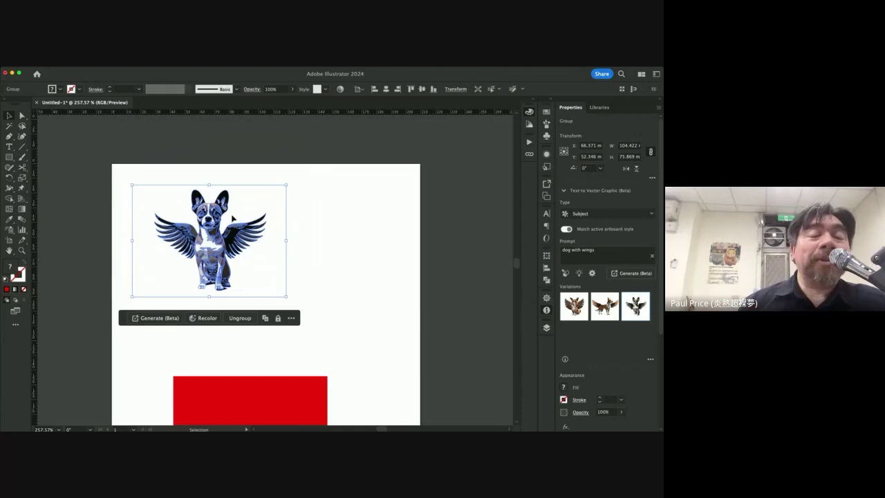
{"action": "scroll", "coordinate": [278, 203], "scroll_direction": "down", "scroll_amount": 3}
{"action": "scroll", "coordinate": [278, 203], "scroll_direction": "right", "scroll_amount": 3}
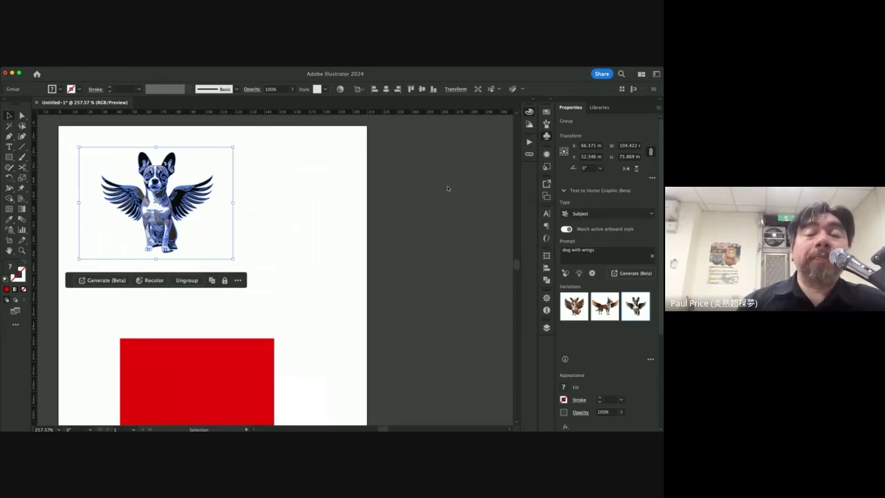
- Move the winged dog group down and left so it overlaps the artboard's left edge, and deselect it
{"action": "left_click", "coordinate": [237, 182]}
{"action": "left_click_drag", "start_coordinate": [160, 197], "coordinate": [97, 242]}
{"action": "left_click", "coordinate": [275, 173]}
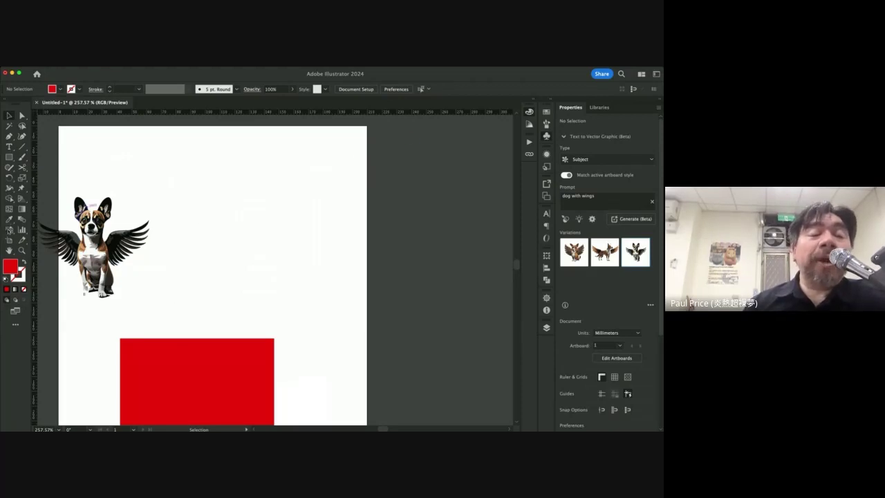
- Spray a cluster of black ink-splat symbols about 162 mm wide and 142 mm high beside the winged dog, and delete it
{"action": "key", "text": "shift+s"}
{"action": "mouse_move", "coordinate": [231, 193]}
{"action": "left_mouse_down"}
{"action": "mouse_move", "coordinate": [305, 228]}
{"action": "mouse_move", "coordinate": [283, 257]}
{"action": "left_mouse_up"}
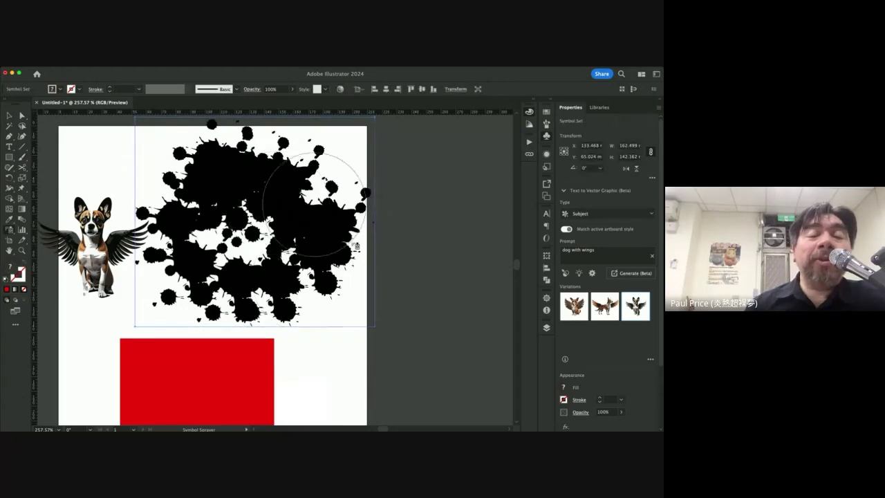
{"action": "scroll", "coordinate": [277, 221], "scroll_direction": "up", "scroll_amount": 2}
{"action": "scroll", "coordinate": [276, 221], "scroll_direction": "right", "scroll_amount": 2}
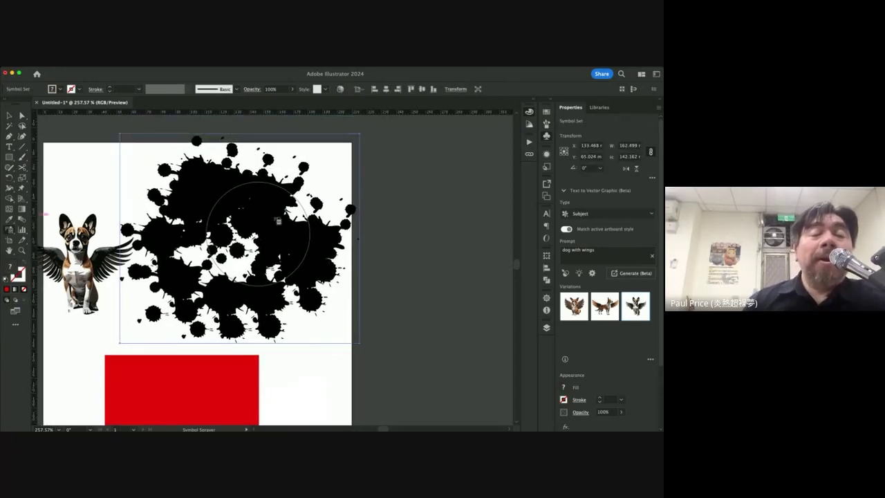
{"action": "scroll", "coordinate": [277, 220], "scroll_direction": "down", "scroll_amount": 3}
{"action": "key", "text": "v"}
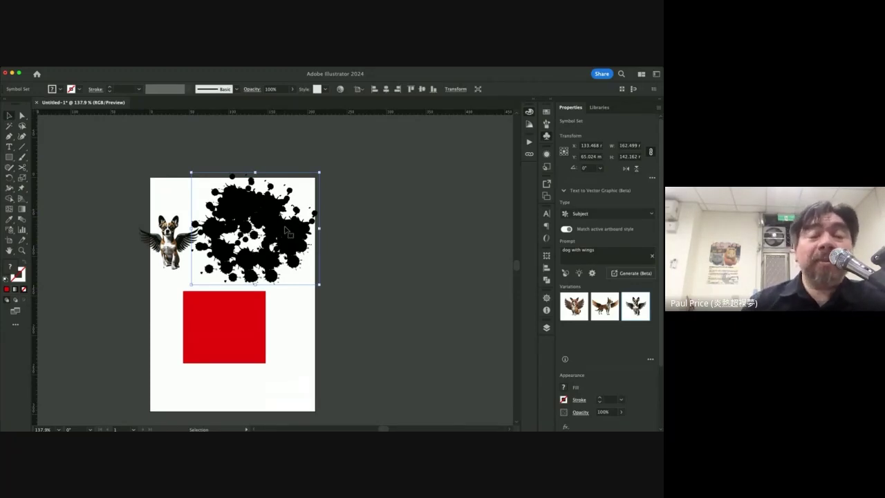
{"action": "key", "text": "Delete"}
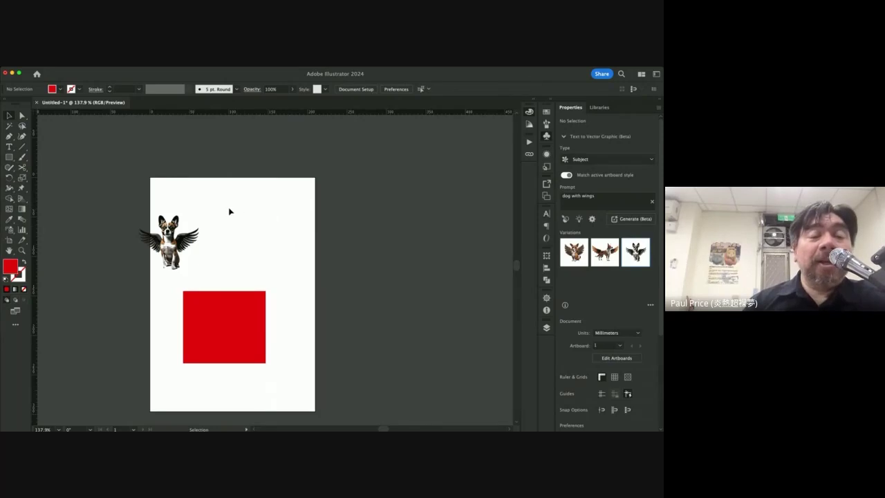
- Activate the Symbol Sprayer and reduce its brush diameter to less than half
{"action": "left_click", "coordinate": [12, 230]}
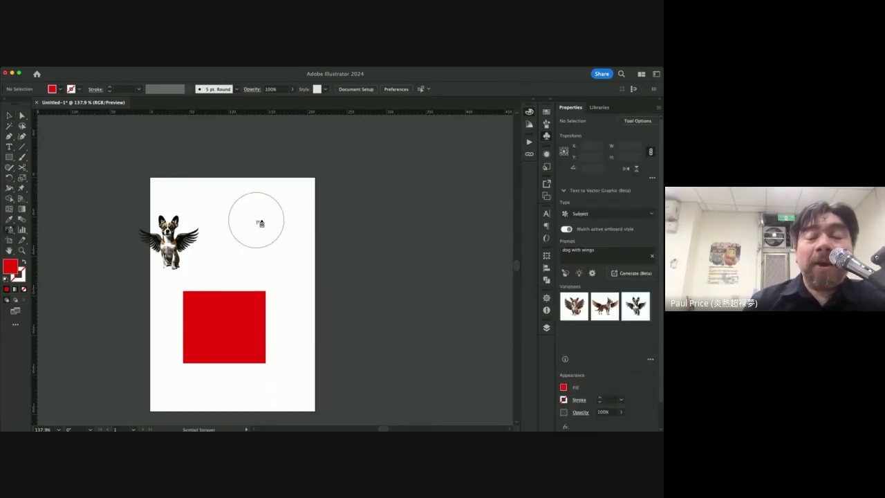
{"action": "key", "text": "bracketleft"}
{"action": "key", "text": "bracketleft"}
{"action": "key", "text": "bracketleft"}
{"action": "key", "text": "bracketleft"}
{"action": "key", "text": "bracketleft"}
{"action": "key", "text": "bracketleft"}
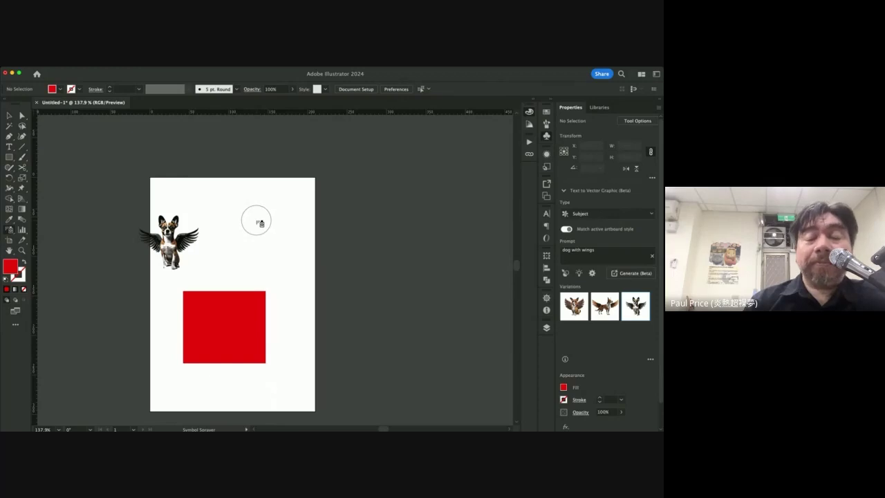
{"action": "key", "text": "bracketleft"}
{"action": "key", "text": "bracketleft"}
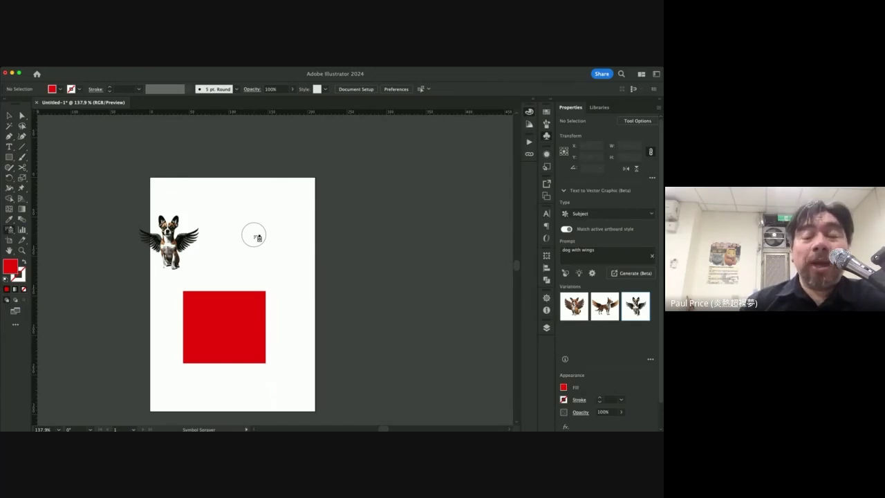
- Enlarge the Symbol Sprayer brush by four increments and reduce it again by the same amount
{"action": "key", "text": "bracketright"}
{"action": "key", "text": "bracketright"}
{"action": "key", "text": "bracketright"}
{"action": "key", "text": "bracketright"}
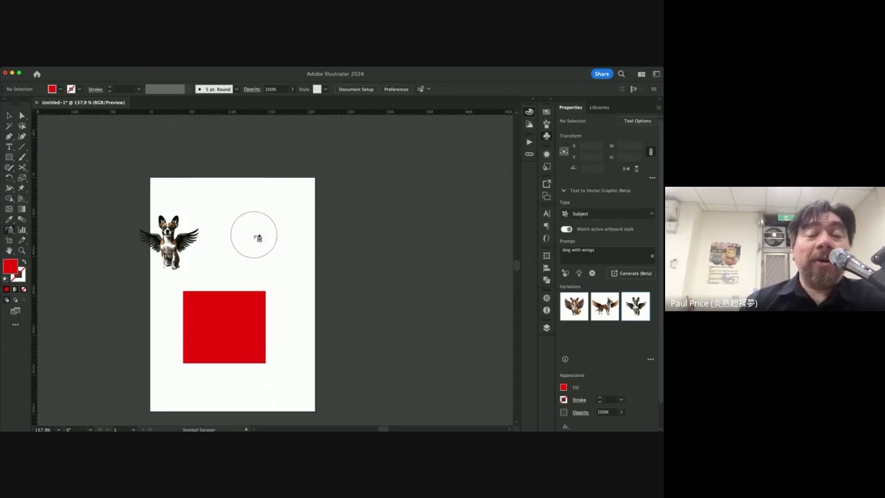
{"action": "key", "text": "bracketleft"}
{"action": "key", "text": "bracketleft"}
{"action": "key", "text": "bracketleft"}
{"action": "key", "text": "bracketleft"}
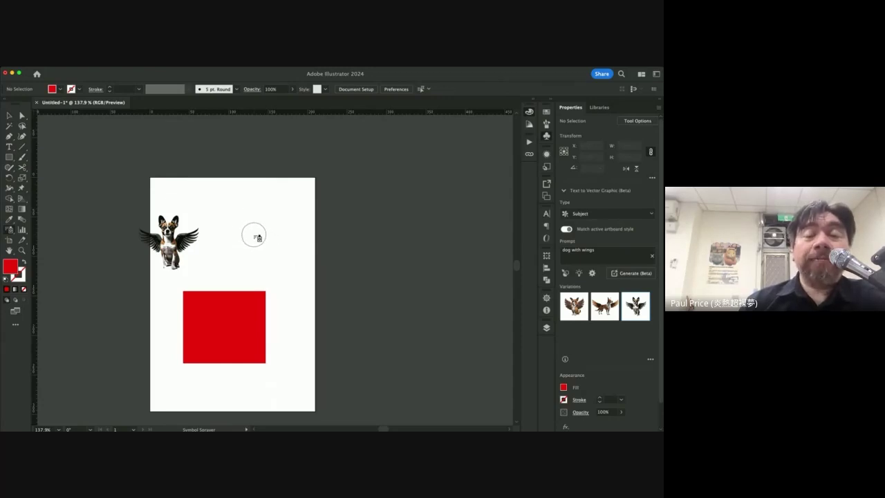
- Spray black ink-splat symbols with the smaller brush over an area about 222 mm by 179 mm, and delete the set
{"action": "mouse_move", "coordinate": [255, 236]}
{"action": "left_mouse_down"}
{"action": "mouse_move", "coordinate": [228, 234]}
{"action": "mouse_move", "coordinate": [287, 206]}
{"action": "mouse_move", "coordinate": [285, 238]}
{"action": "mouse_move", "coordinate": [263, 218]}
{"action": "mouse_move", "coordinate": [302, 228]}
{"action": "mouse_move", "coordinate": [271, 231]}
{"action": "mouse_move", "coordinate": [246, 197]}
{"action": "mouse_move", "coordinate": [290, 230]}
{"action": "mouse_move", "coordinate": [314, 188]}
{"action": "left_mouse_up"}
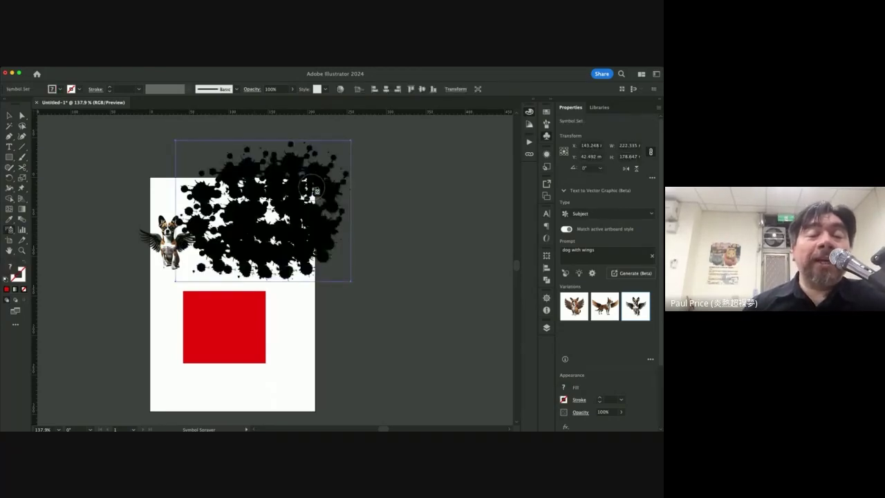
{"action": "left_click", "coordinate": [9, 114]}
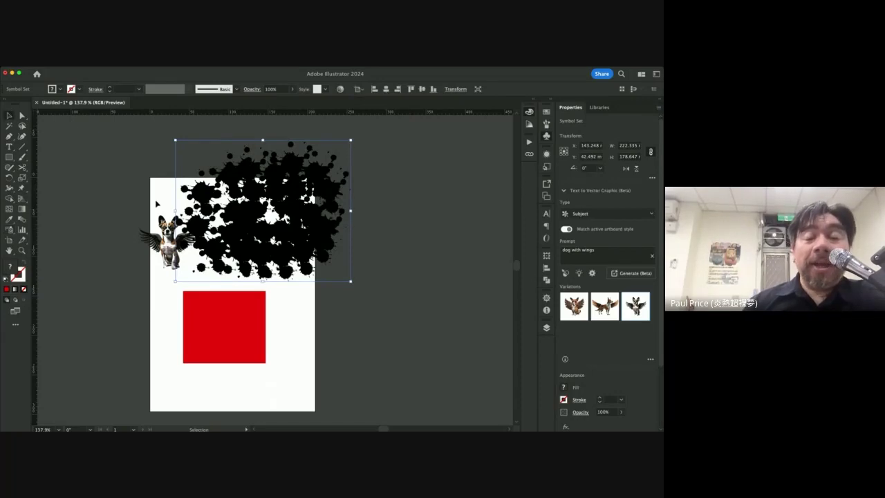
{"action": "key", "text": "Delete"}
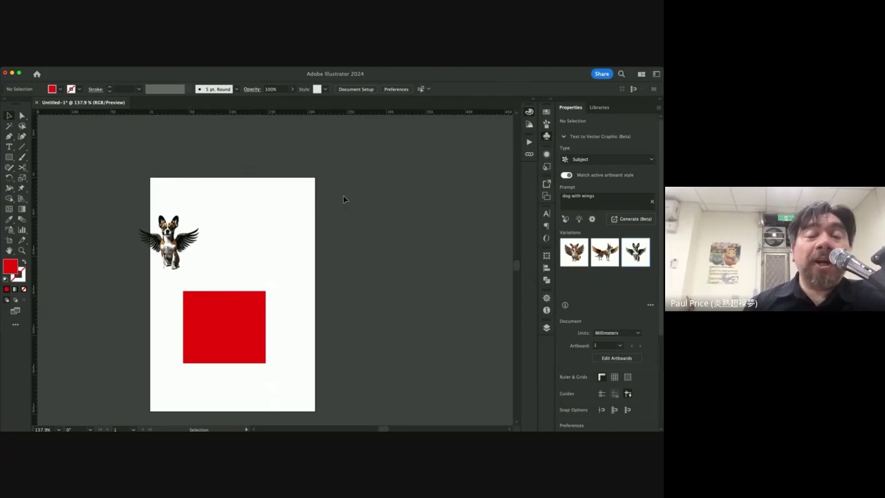
- Spray scattered orange ball symbols over about 152 mm by 137 mm in the upper artboard area, and delete the set
{"action": "left_click", "coordinate": [11, 231]}
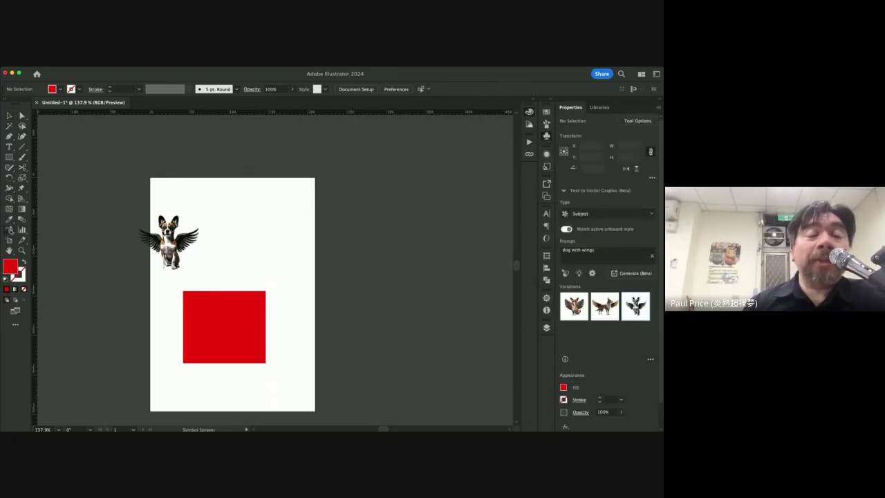
{"action": "mouse_move", "coordinate": [253, 228]}
{"action": "left_mouse_down"}
{"action": "mouse_move", "coordinate": [254, 245]}
{"action": "mouse_move", "coordinate": [277, 209]}
{"action": "mouse_move", "coordinate": [286, 233]}
{"action": "mouse_move", "coordinate": [277, 206]}
{"action": "mouse_move", "coordinate": [257, 200]}
{"action": "left_mouse_up"}
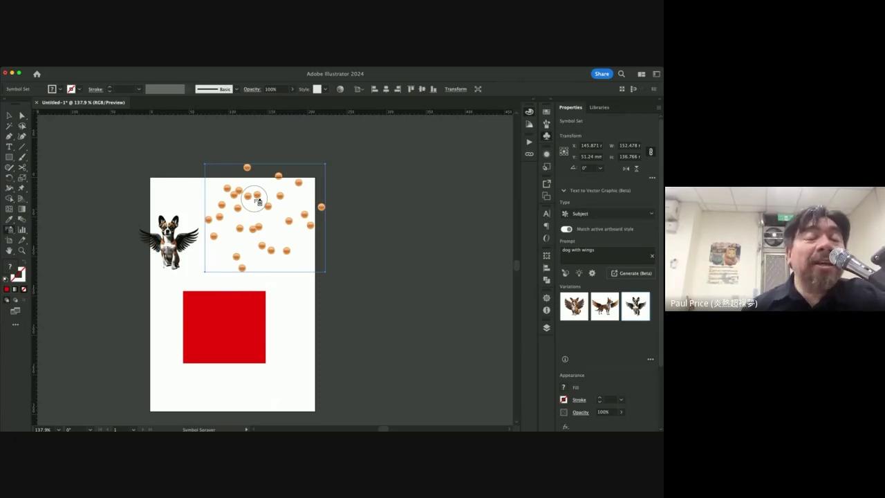
{"action": "left_click", "coordinate": [9, 116]}
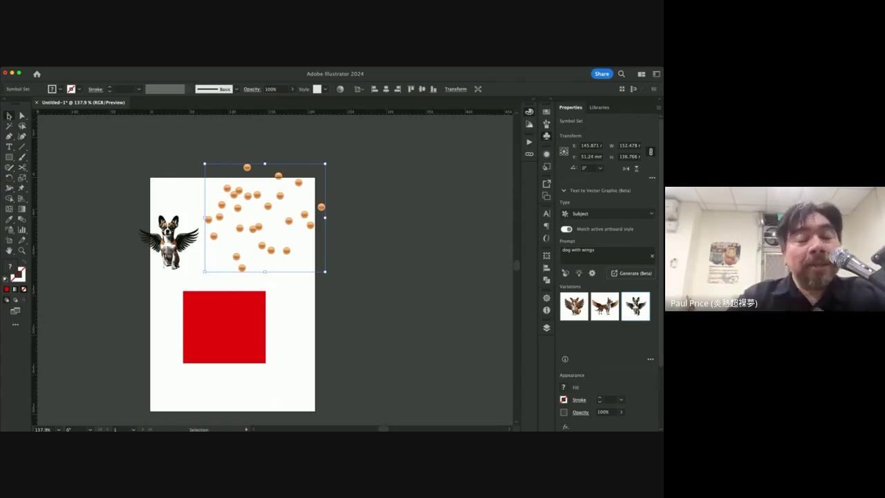
{"action": "key", "text": "Delete"}
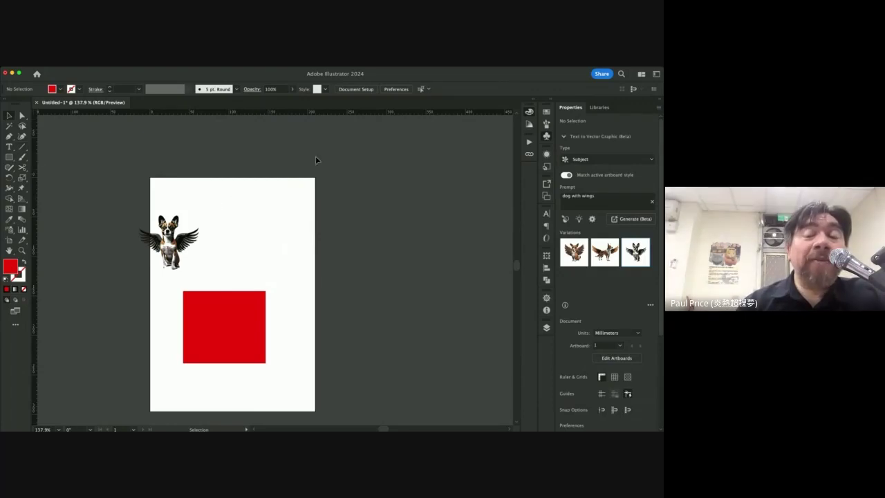
- Move the winged dog onto the artboard at about X 51 mm, Y 60 mm and make it a dynamic symbol named "dog"
{"action": "left_click", "coordinate": [171, 250]}
{"action": "left_click_drag", "start_coordinate": [170, 253], "coordinate": [188, 233]}
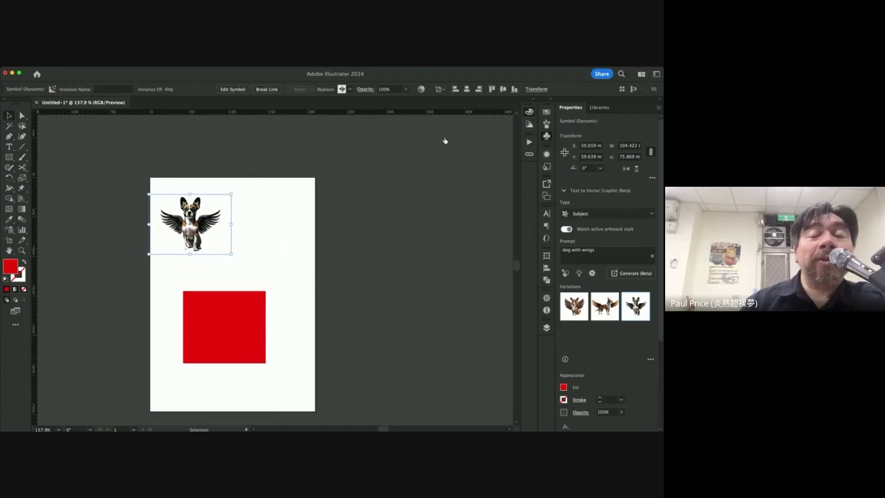
- Spray a crowd of "dog" symbols over the upper artboard and beyond its edges, about 360 mm wide and 302 mm high
{"action": "left_click", "coordinate": [10, 230]}
{"action": "mouse_move", "coordinate": [269, 215]}
{"action": "left_mouse_down"}
{"action": "mouse_move", "coordinate": [256, 188]}
{"action": "mouse_move", "coordinate": [327, 145]}
{"action": "mouse_move", "coordinate": [261, 261]}
{"action": "mouse_move", "coordinate": [323, 201]}
{"action": "mouse_move", "coordinate": [259, 247]}
{"action": "mouse_move", "coordinate": [285, 204]}
{"action": "left_mouse_up"}
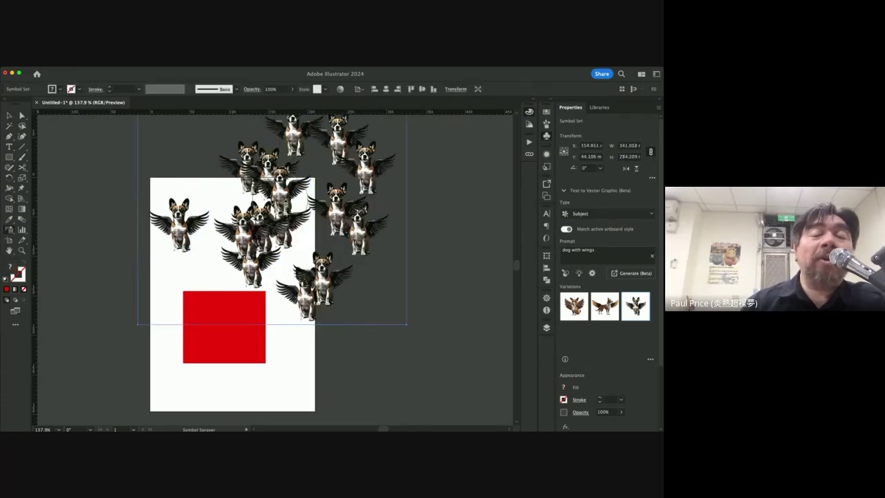
{"action": "mouse_move", "coordinate": [347, 245]}
{"action": "left_mouse_down"}
{"action": "mouse_move", "coordinate": [289, 249]}
{"action": "mouse_move", "coordinate": [226, 177]}
{"action": "mouse_move", "coordinate": [327, 235]}
{"action": "mouse_move", "coordinate": [213, 194]}
{"action": "mouse_move", "coordinate": [237, 183]}
{"action": "mouse_move", "coordinate": [246, 247]}
{"action": "left_mouse_up"}
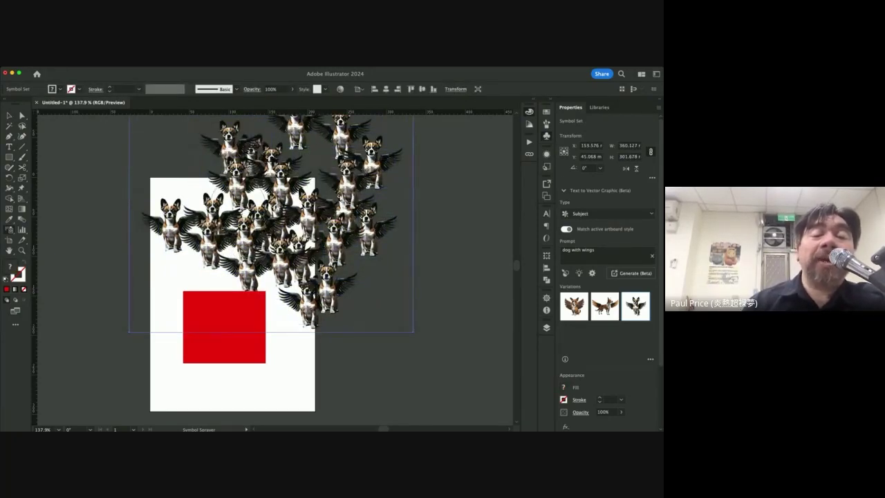
{"action": "scroll", "coordinate": [289, 196], "scroll_direction": "up", "scroll_amount": 3}
{"action": "scroll", "coordinate": [289, 196], "scroll_direction": "right", "scroll_amount": 2}
{"action": "scroll", "coordinate": [283, 195], "scroll_direction": "down", "scroll_amount": 1}
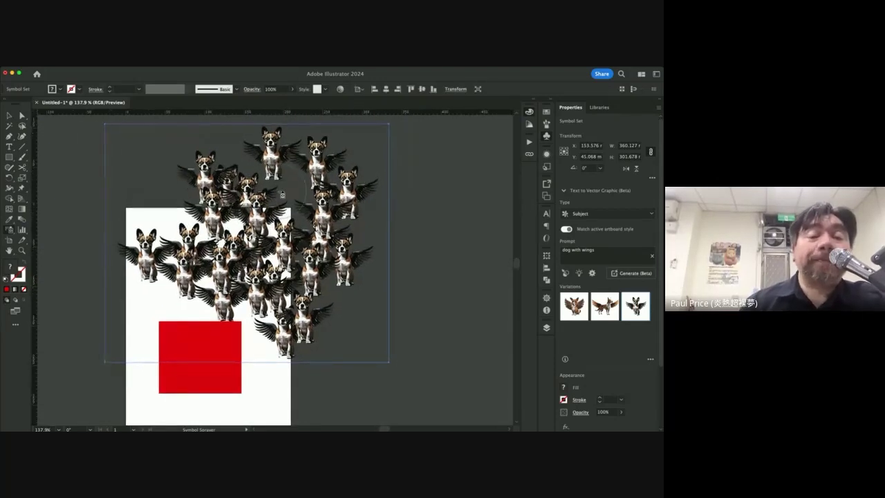
- Move the sprayed dog symbol set up and left to about X 129 mm, Y 39 mm, and return to the Symbol Sprayer
{"action": "left_click", "coordinate": [9, 116]}
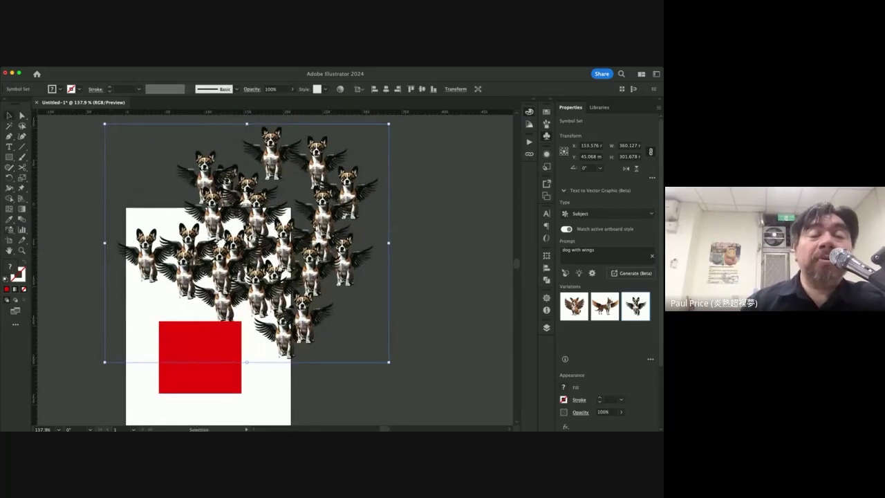
{"action": "left_click_drag", "start_coordinate": [250, 206], "coordinate": [235, 195]}
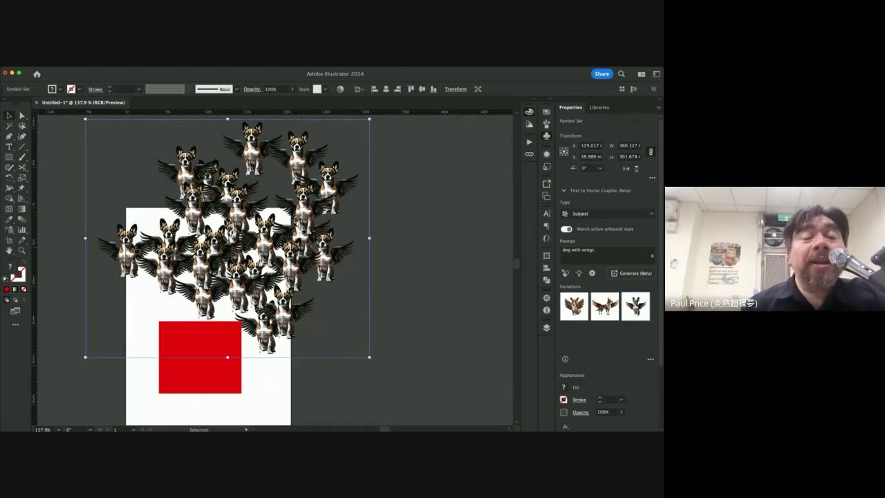
{"action": "left_click", "coordinate": [9, 230]}
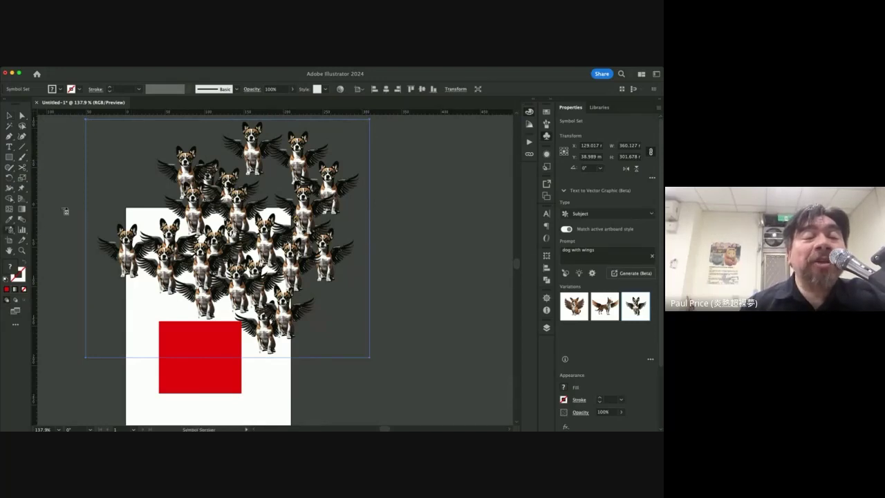
- Spray more winged-dog symbols into the symbol set and delete the whole set
{"action": "left_click_drag", "start_coordinate": [173, 197], "coordinate": [177, 204]}
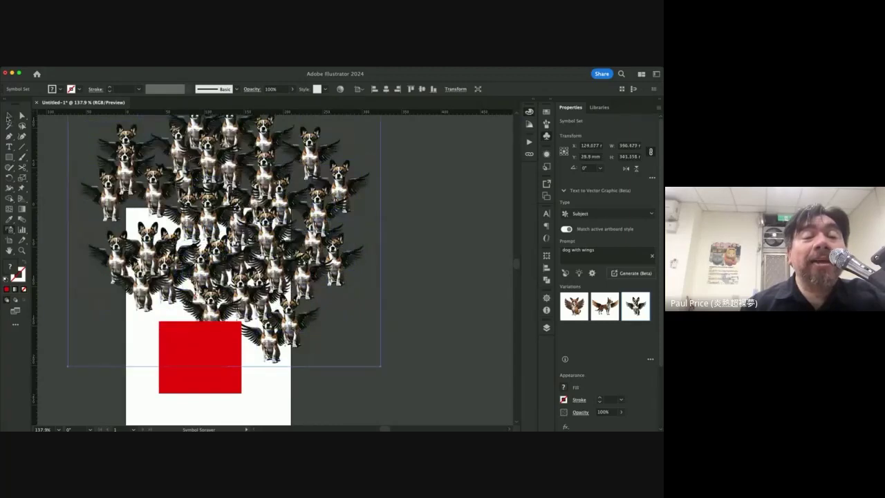
{"action": "left_click", "coordinate": [9, 116]}
{"action": "left_click_drag", "start_coordinate": [238, 220], "coordinate": [336, 237]}
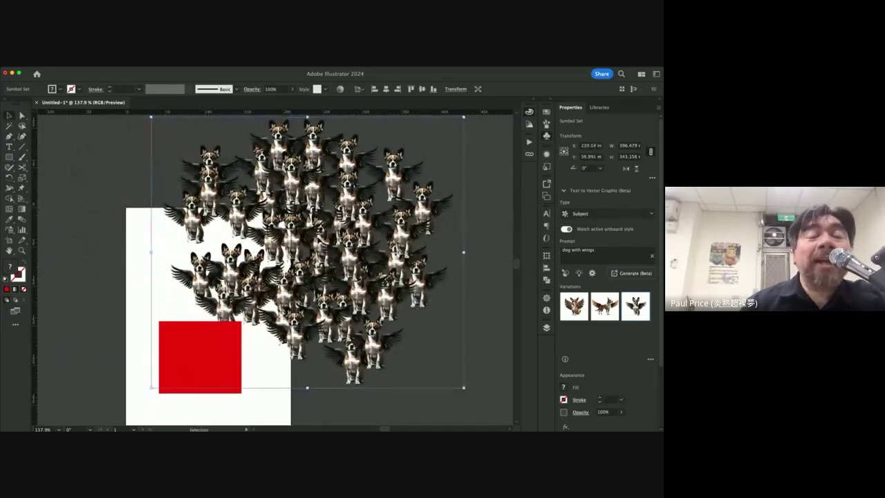
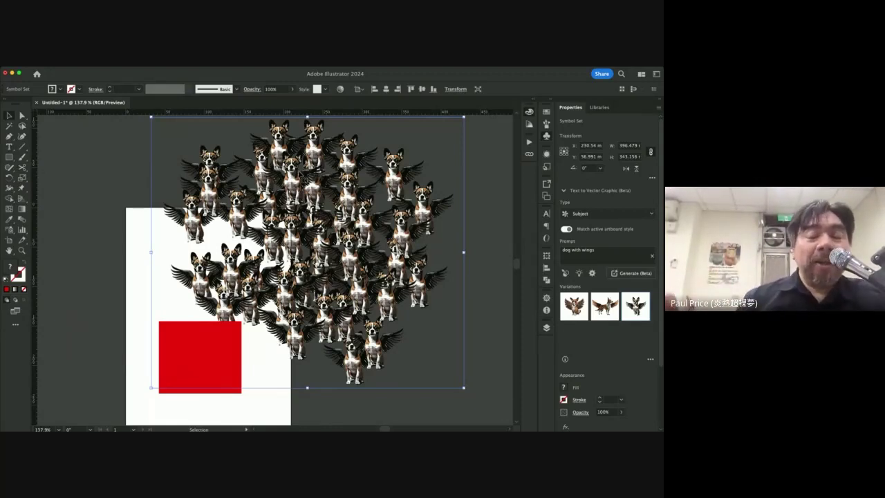
{"action": "key", "text": "Delete"}
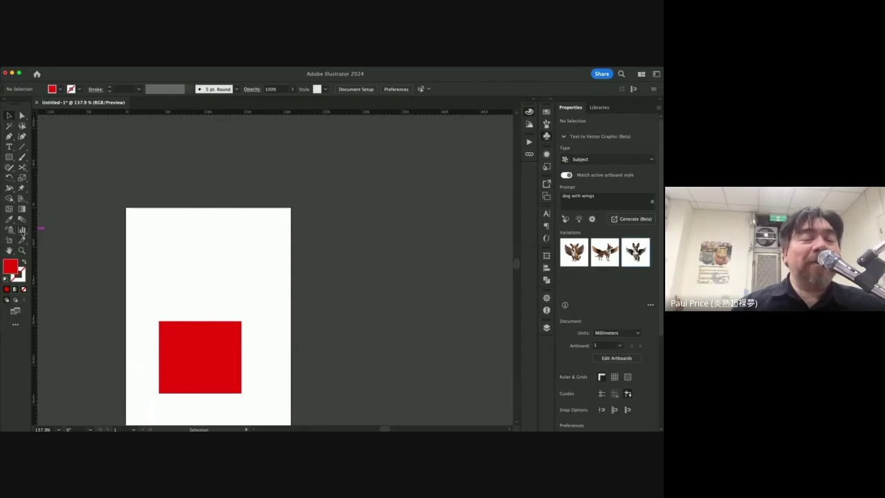
- Create a small pie graph in the upper part of the artboard and delete it
{"action": "left_click", "coordinate": [22, 230]}
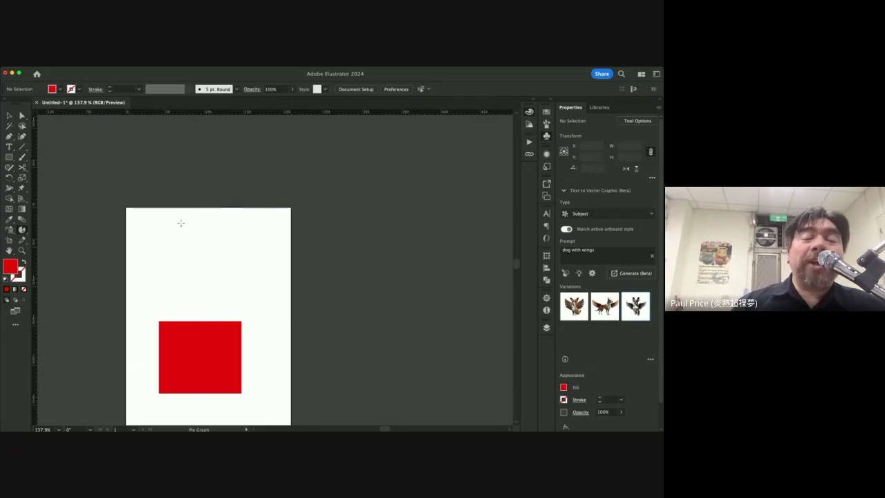
{"action": "left_click", "coordinate": [181, 223]}
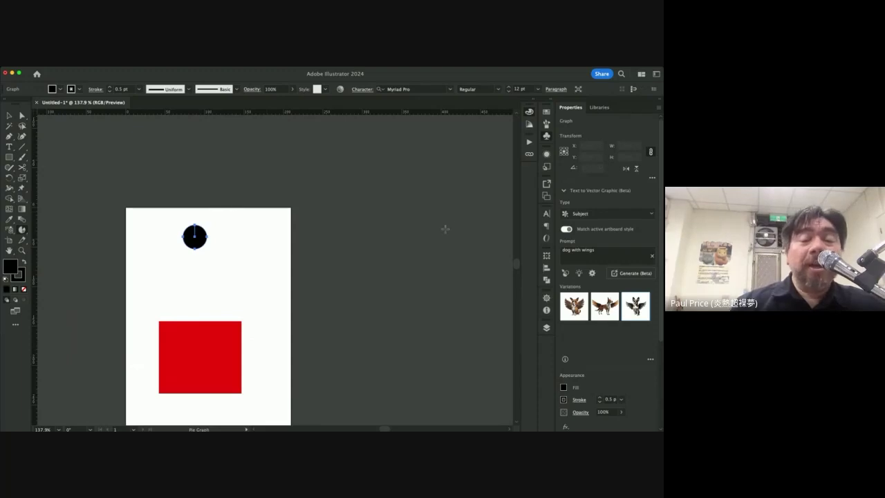
{"action": "left_click", "coordinate": [421, 231]}
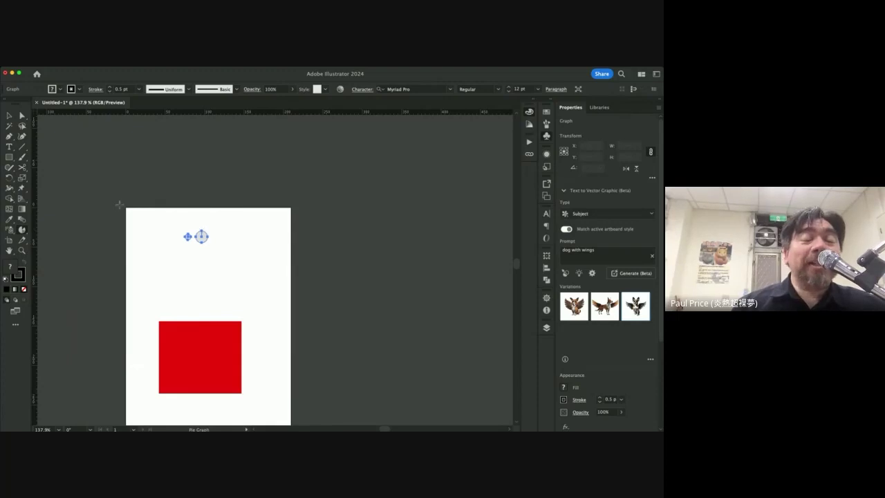
{"action": "key", "text": "v"}
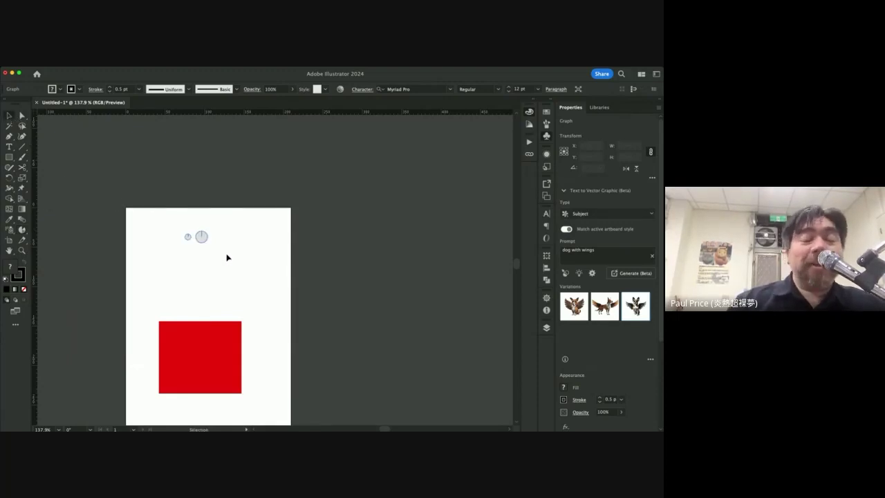
{"action": "key", "text": "Delete"}
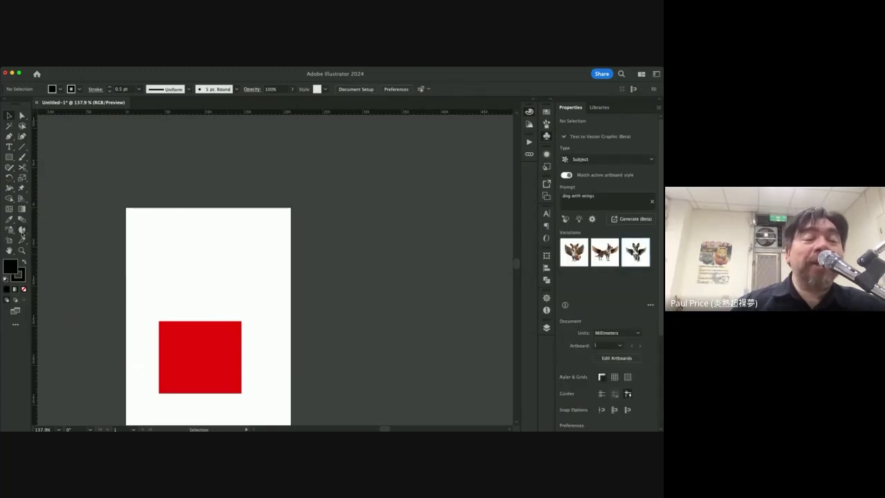
- Draw a small column graph above the red rectangle and undo it
{"action": "left_click", "coordinate": [22, 231]}
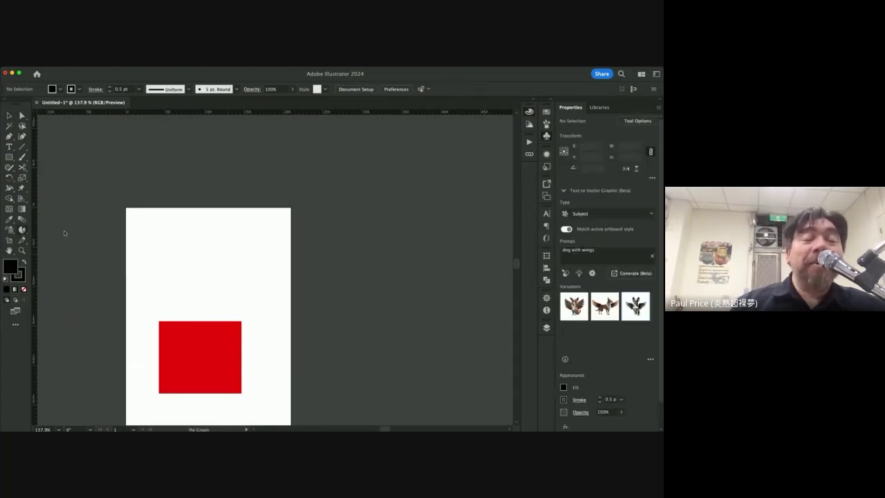
{"action": "key", "text": "j"}
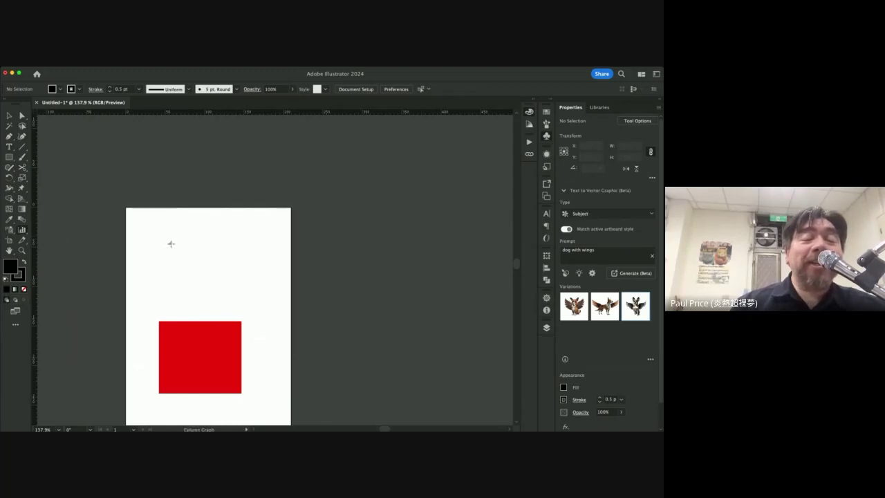
{"action": "left_click_drag", "start_coordinate": [170, 244], "coordinate": [198, 271]}
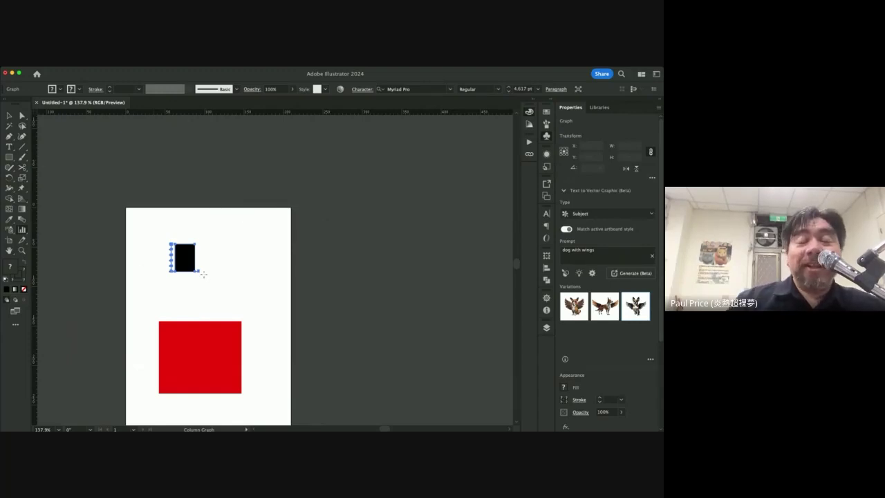
{"action": "key", "text": "super+z"}
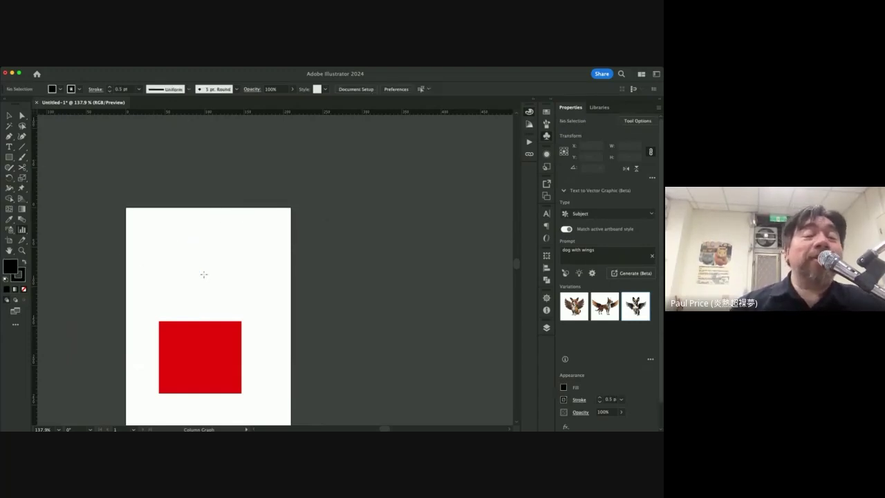
{"action": "key", "text": "v"}
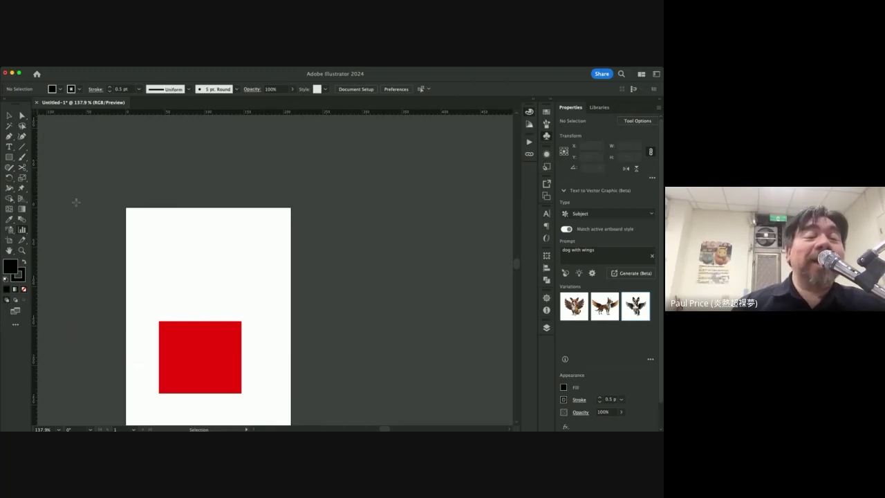
- Shorten Artboard 1 by raising its lower edge and set its height to 100 mm
{"action": "scroll", "coordinate": [79, 209], "scroll_direction": "down", "scroll_amount": 5}
{"action": "scroll", "coordinate": [79, 209], "scroll_direction": "right", "scroll_amount": 4}
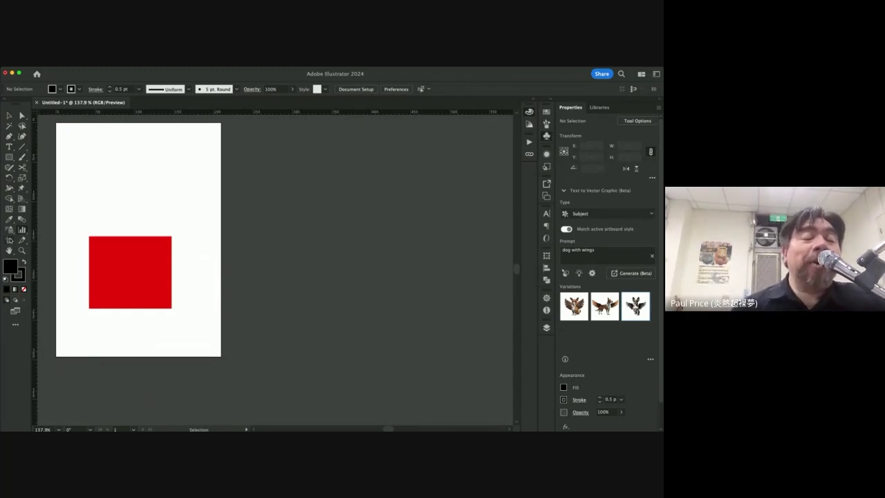
{"action": "left_click", "coordinate": [9, 240]}
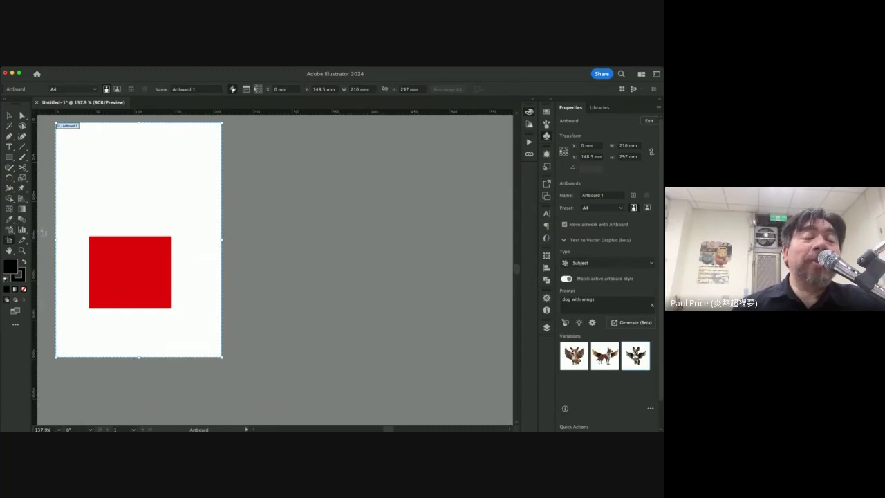
{"action": "scroll", "coordinate": [38, 238], "scroll_direction": "left", "scroll_amount": 4}
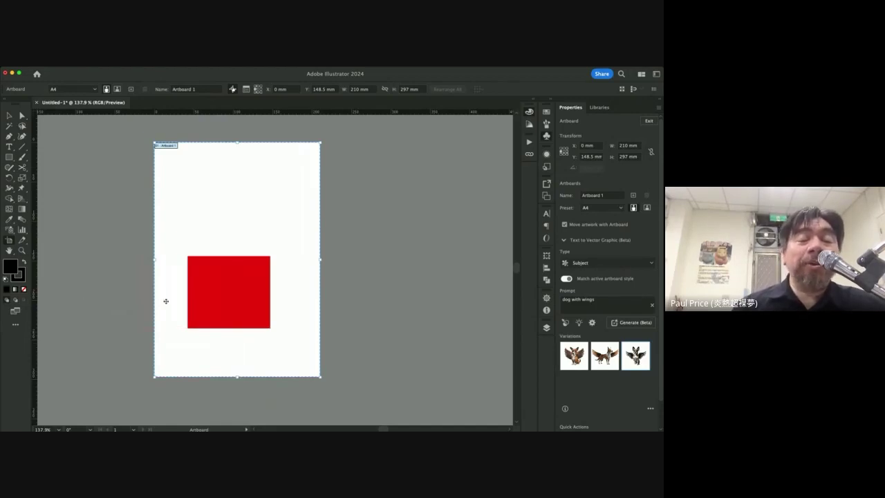
{"action": "left_click_drag", "start_coordinate": [248, 378], "coordinate": [261, 229]}
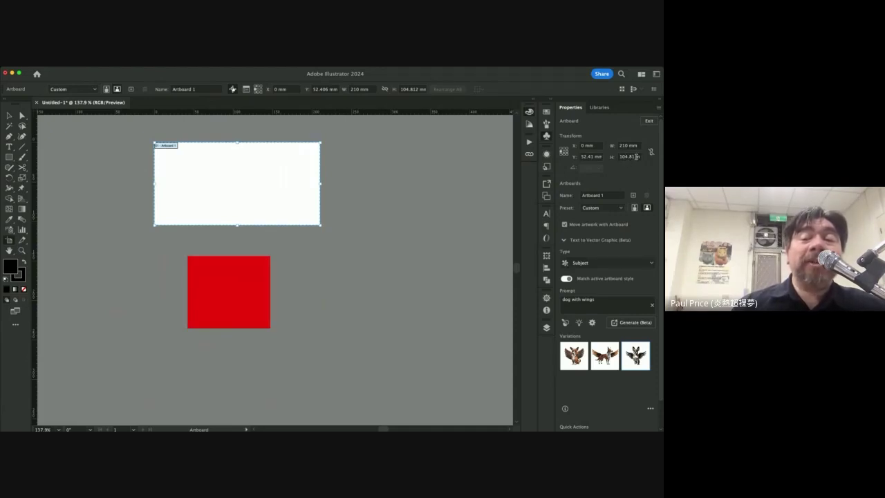
{"action": "left_click", "coordinate": [630, 156]}
{"action": "type", "text": "3mm"}
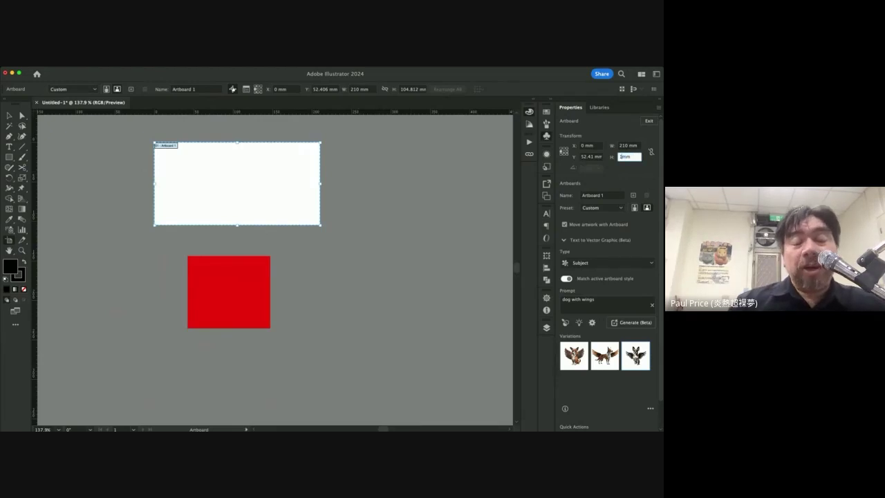
{"action": "key", "text": "Return"}
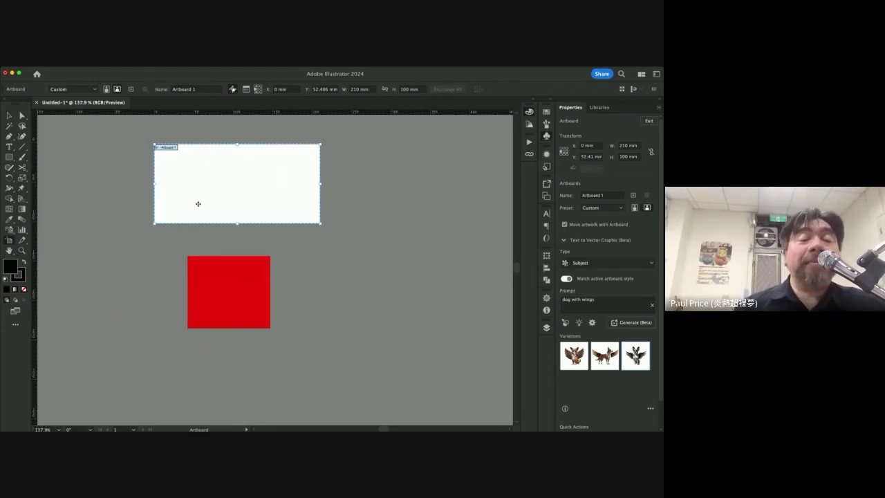
{"action": "key", "text": "Escape"}
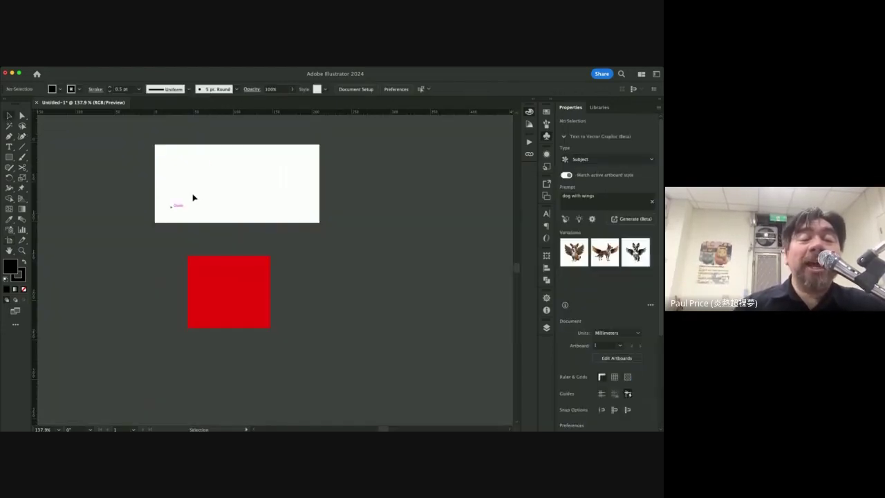
- Move the red rectangle up onto the shortened artboard, vertically centred, and deselect it
{"action": "left_click_drag", "start_coordinate": [232, 311], "coordinate": [234, 196]}
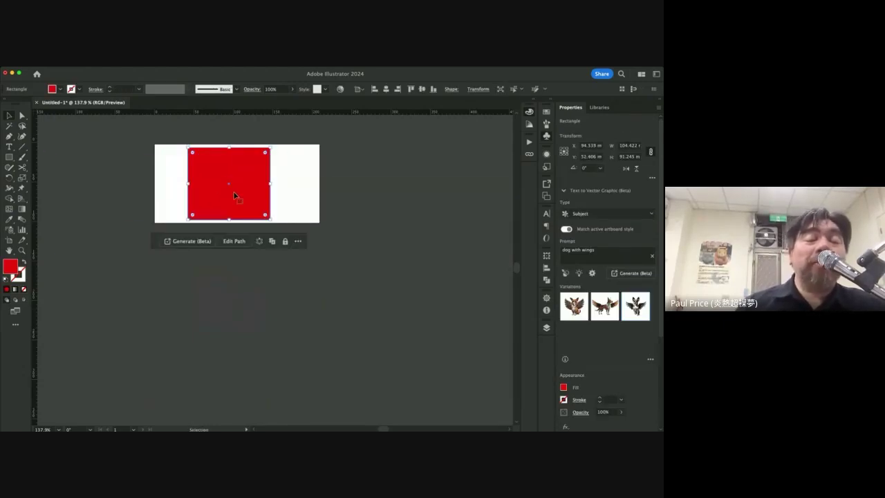
{"action": "scroll", "coordinate": [289, 191], "scroll_direction": "right", "scroll_amount": 5}
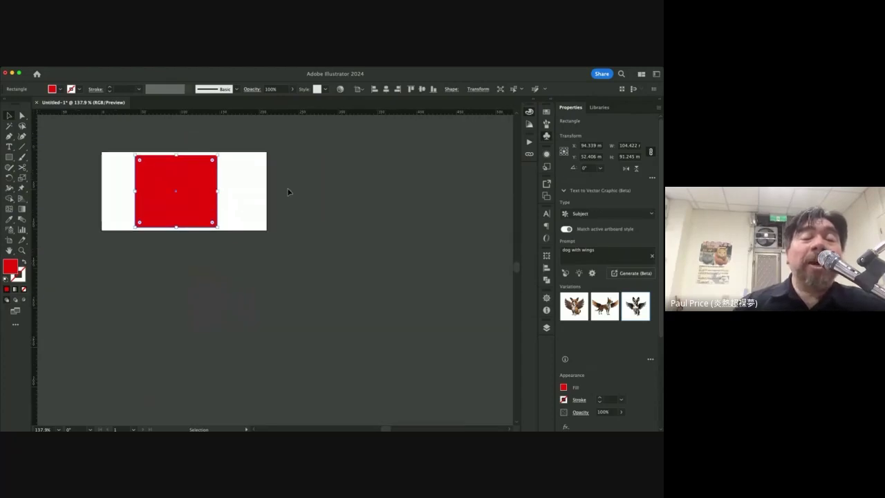
{"action": "left_click", "coordinate": [295, 191]}
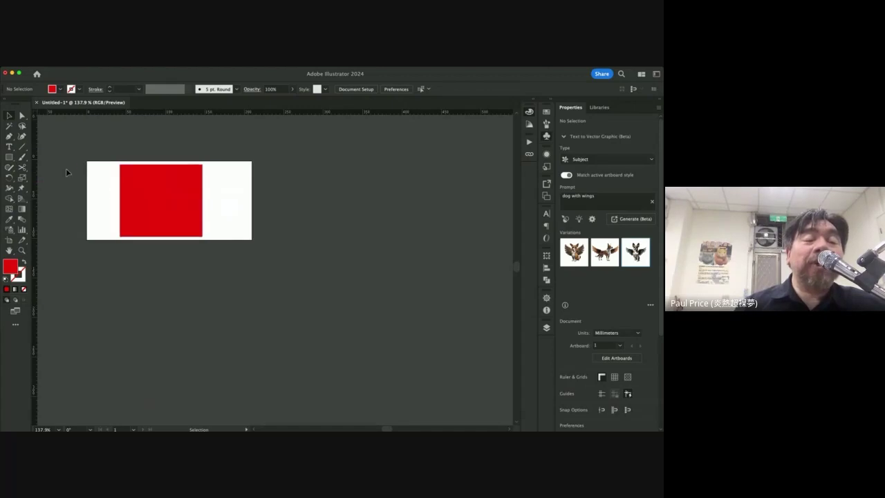
- Add the text "1." on the red rectangle, enlarge it to about half the rectangle's height and centre it there
{"action": "key", "text": "t"}
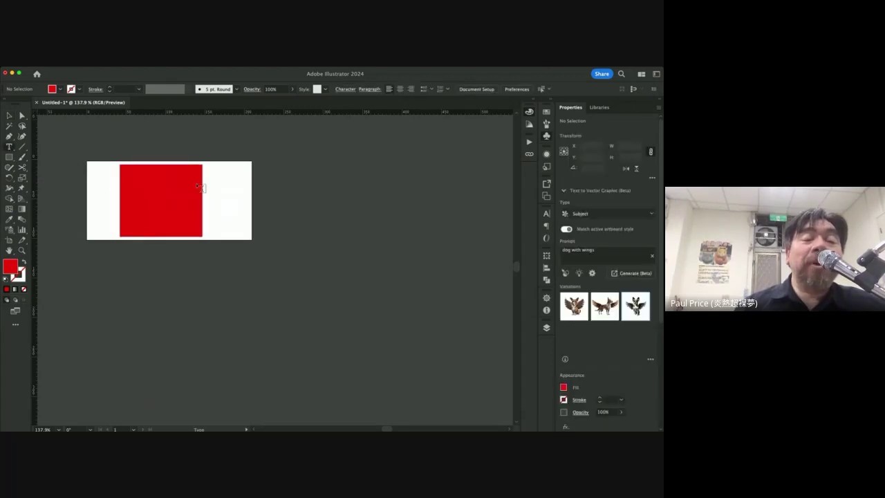
{"action": "left_click", "coordinate": [160, 202]}
{"action": "key", "text": "BackSpace"}
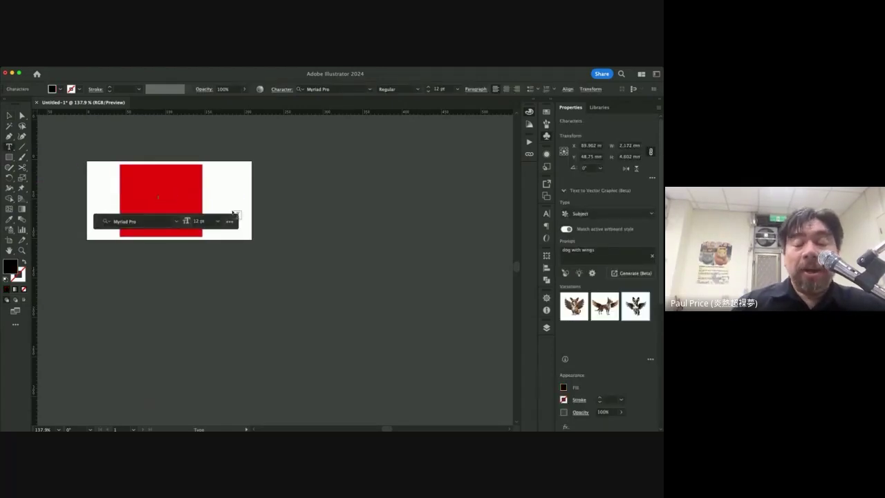
{"action": "key", "text": "Escape"}
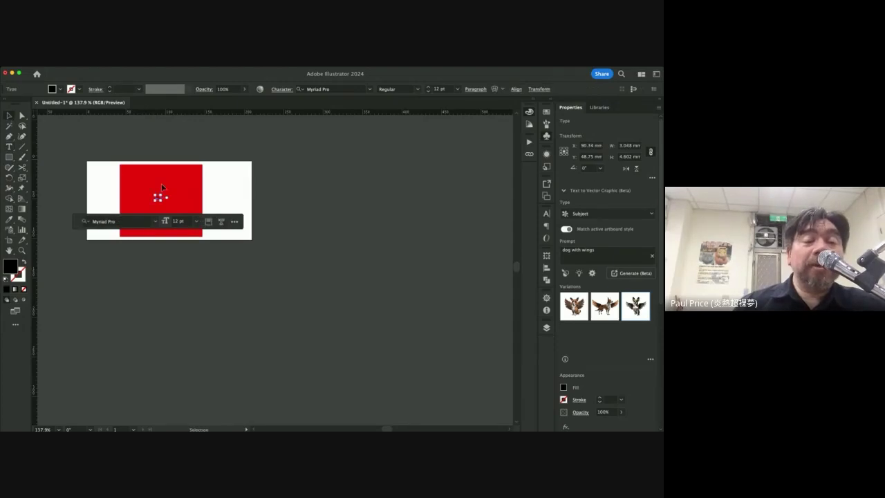
{"action": "left_click_drag", "start_coordinate": [163, 194], "coordinate": [235, 133]}
{"action": "left_click_drag", "start_coordinate": [171, 178], "coordinate": [163, 199]}
{"action": "left_click", "coordinate": [238, 189]}
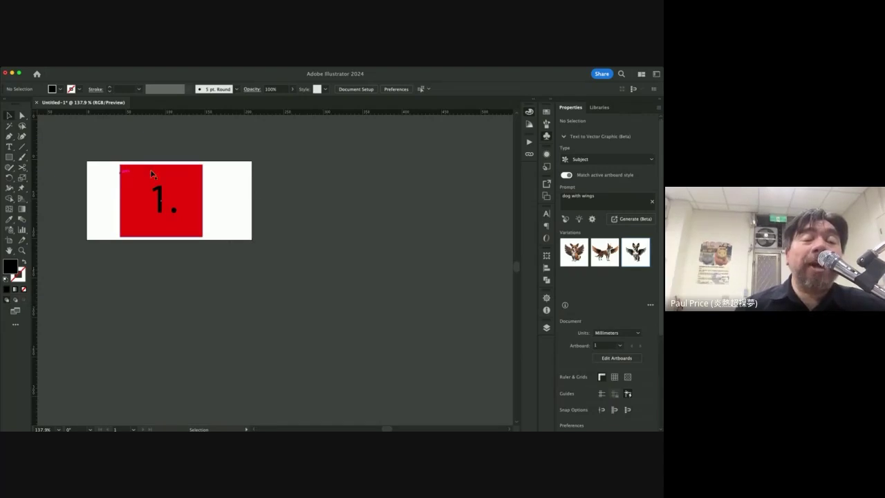
- Draw a second artboard about 210 mm wide and 93 mm high directly below Artboard 1, aligned with its sides
{"action": "left_click", "coordinate": [9, 240]}
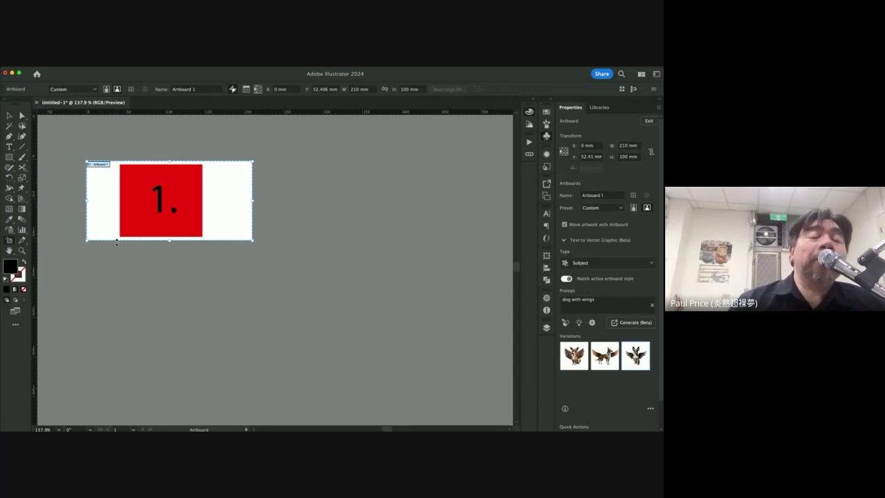
{"action": "scroll", "coordinate": [95, 232], "scroll_direction": "down", "scroll_amount": 3}
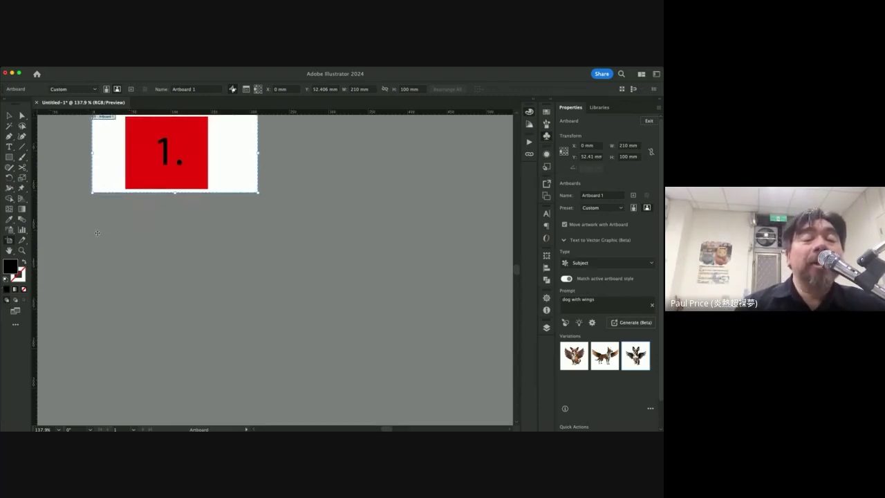
{"action": "scroll", "coordinate": [97, 232], "scroll_direction": "up", "scroll_amount": 2}
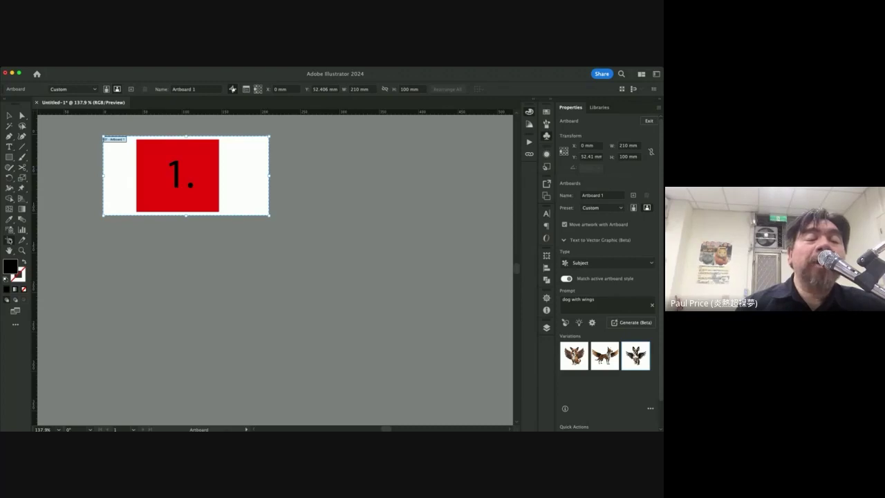
{"action": "left_click_drag", "start_coordinate": [103, 235], "coordinate": [270, 309]}
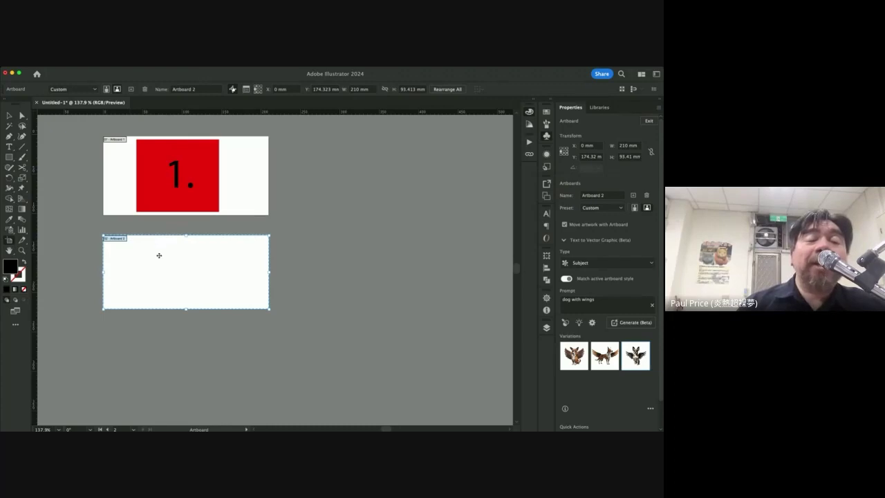
{"action": "mouse_move", "coordinate": [158, 253]}
{"action": "left_mouse_down"}
{"action": "mouse_move", "coordinate": [193, 294]}
{"action": "mouse_move", "coordinate": [200, 265]}
{"action": "mouse_move", "coordinate": [203, 277]}
{"action": "mouse_move", "coordinate": [158, 247]}
{"action": "mouse_move", "coordinate": [136, 272]}
{"action": "mouse_move", "coordinate": [160, 255]}
{"action": "left_mouse_up"}
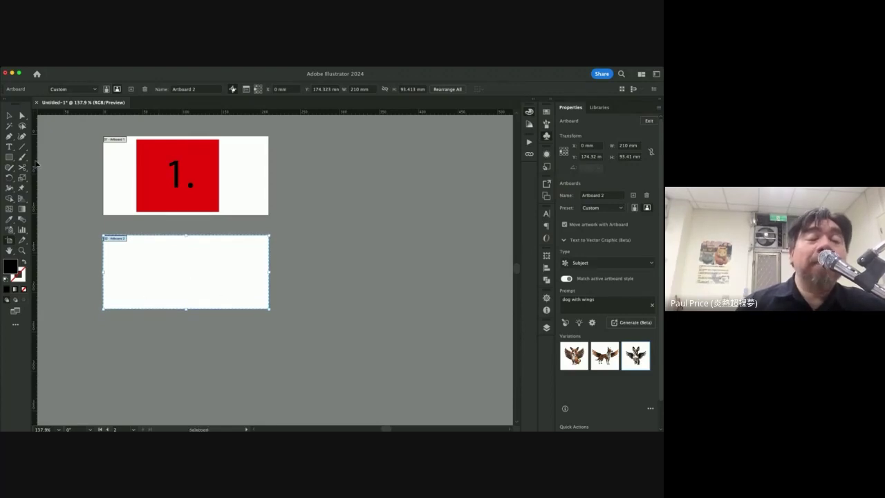
{"action": "left_click", "coordinate": [9, 115]}
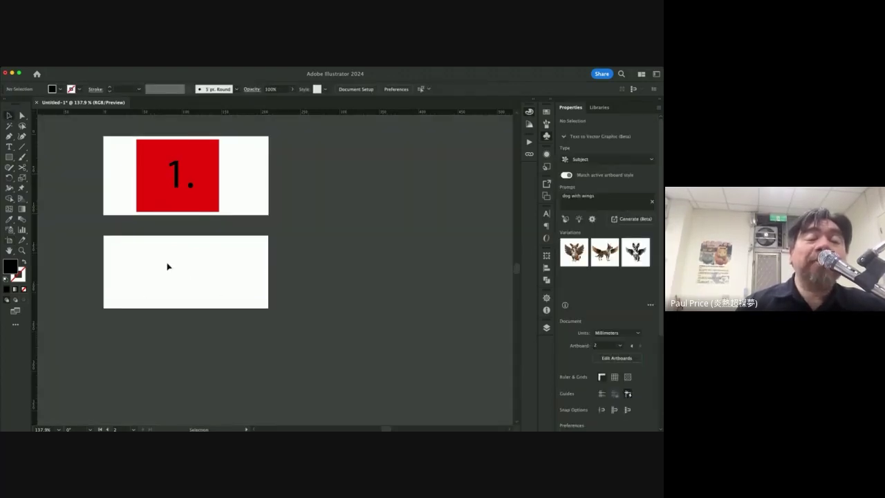
{"action": "left_click", "coordinate": [8, 242]}
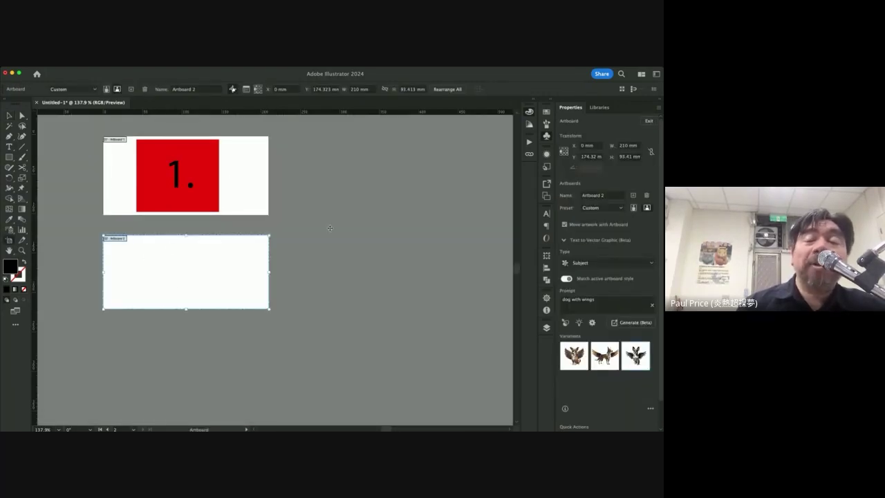
- Set the second artboard's height to 100 mm
{"action": "left_click", "coordinate": [632, 156]}
{"action": "type", "text": "100"}
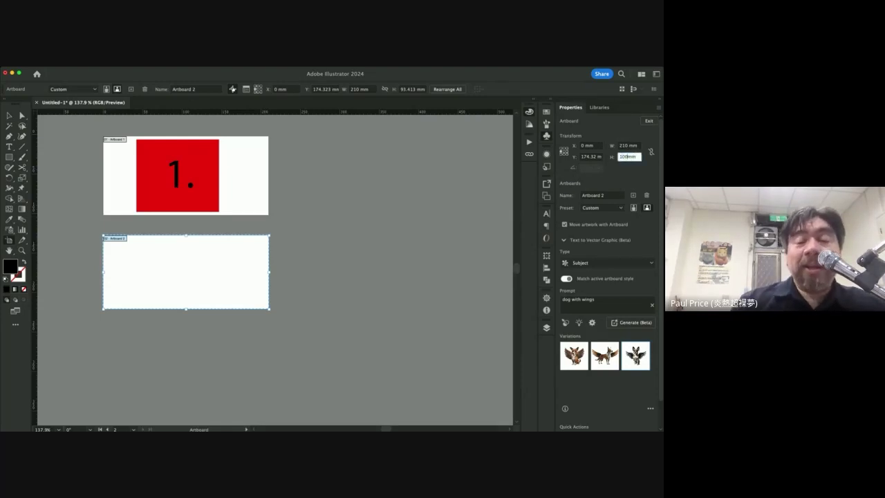
{"action": "key", "text": "Return"}
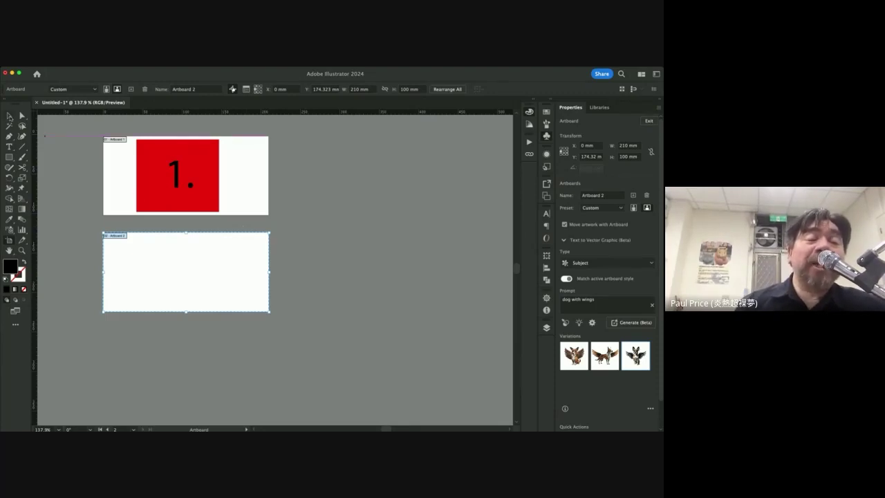
- Delete the empty second artboard below Artboard 1 with the Artboard tool
{"action": "left_click", "coordinate": [9, 117]}
{"action": "left_click", "coordinate": [9, 240]}
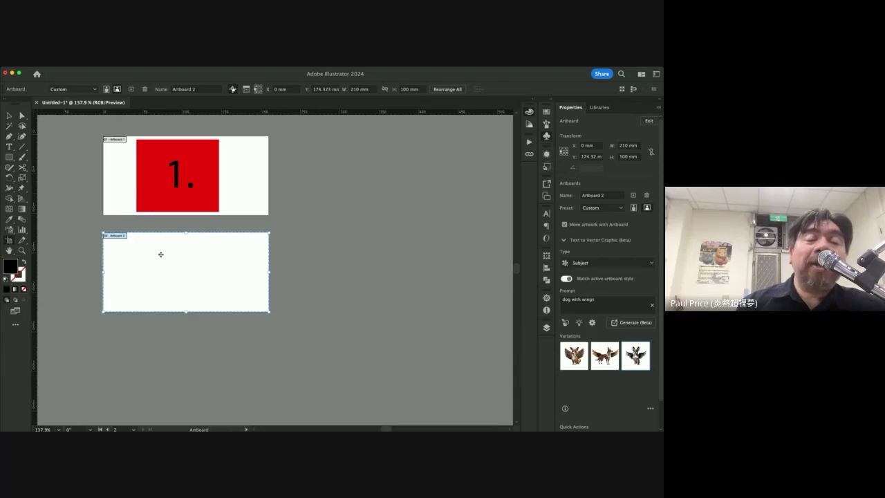
{"action": "key", "text": "Delete"}
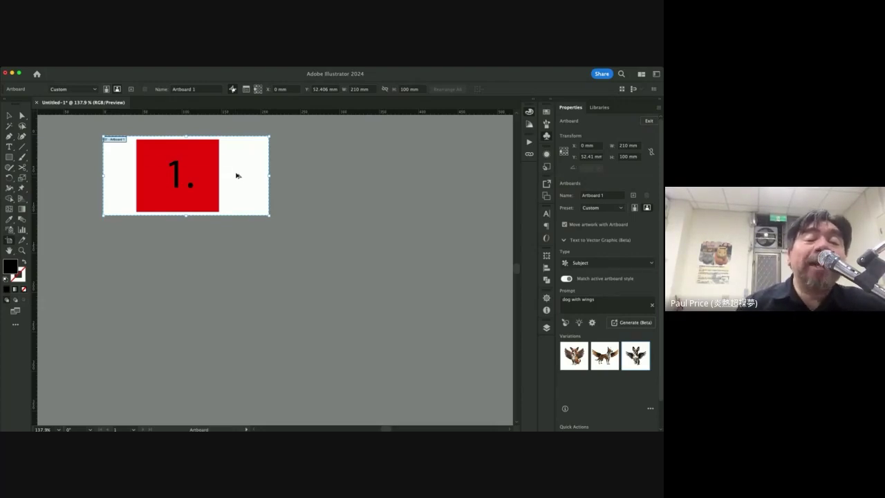
- Duplicate Artboard 1 with its artwork directly below it, at a Y position of about 190.5 mm, leaving the copy active
{"action": "left_click_drag", "start_coordinate": [236, 175], "coordinate": [237, 284]}
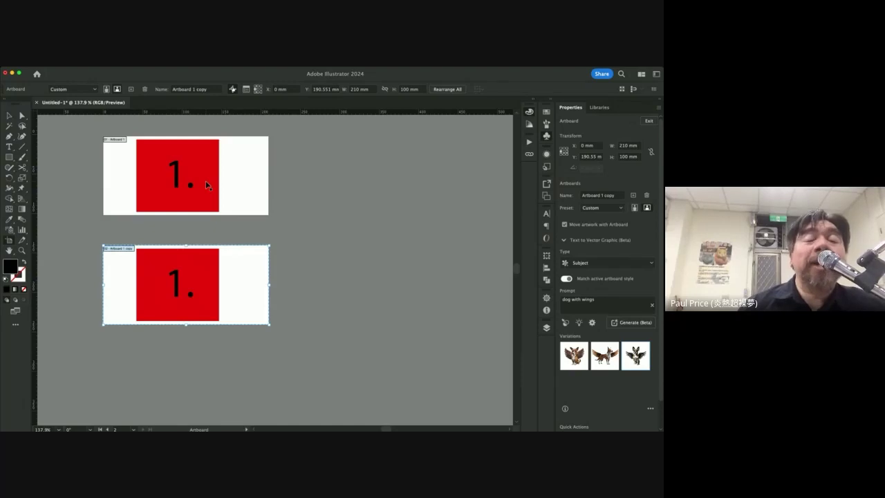
{"action": "left_click", "coordinate": [233, 171]}
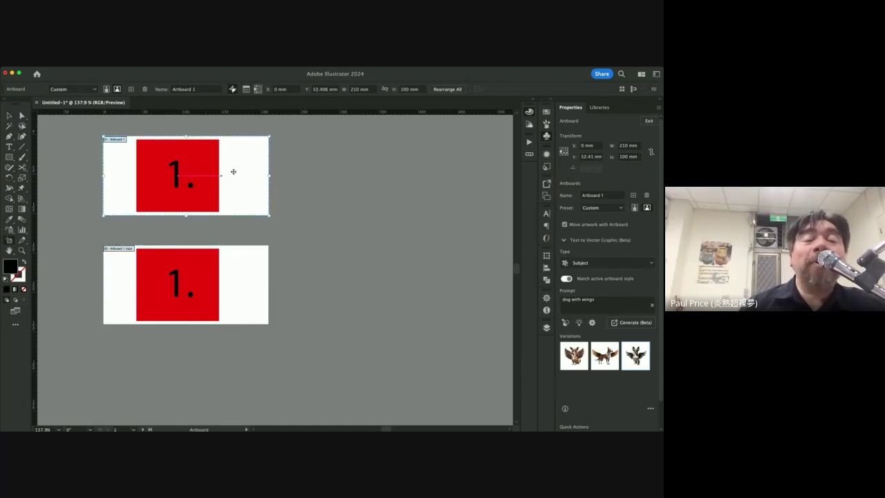
{"action": "left_click", "coordinate": [242, 273]}
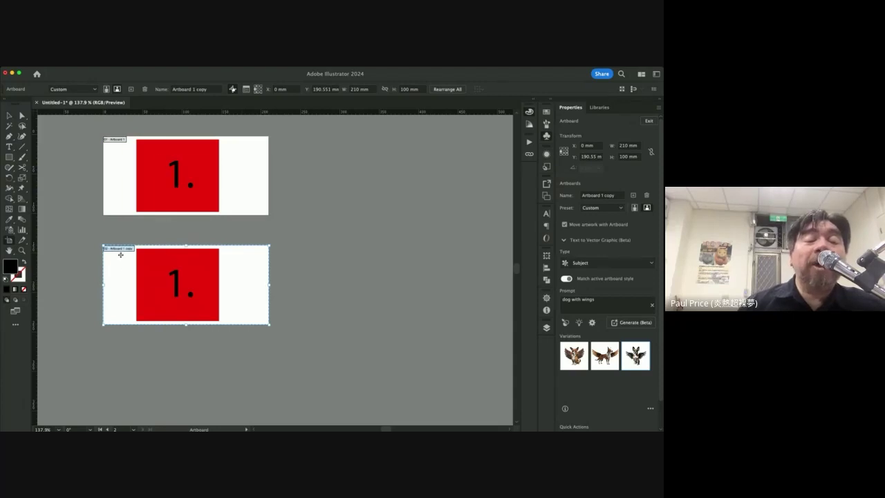
- Change the number on the duplicated artboard to "2." and deselect everything
{"action": "left_click", "coordinate": [10, 148]}
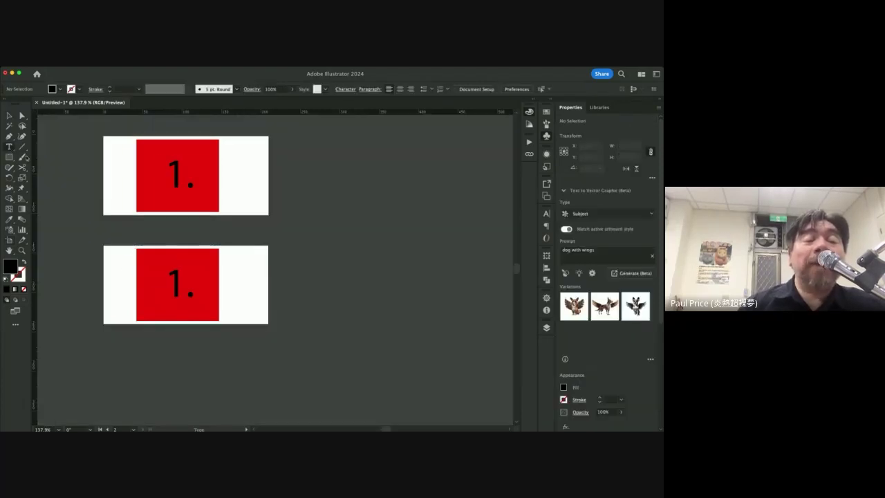
{"action": "double_click", "coordinate": [179, 285]}
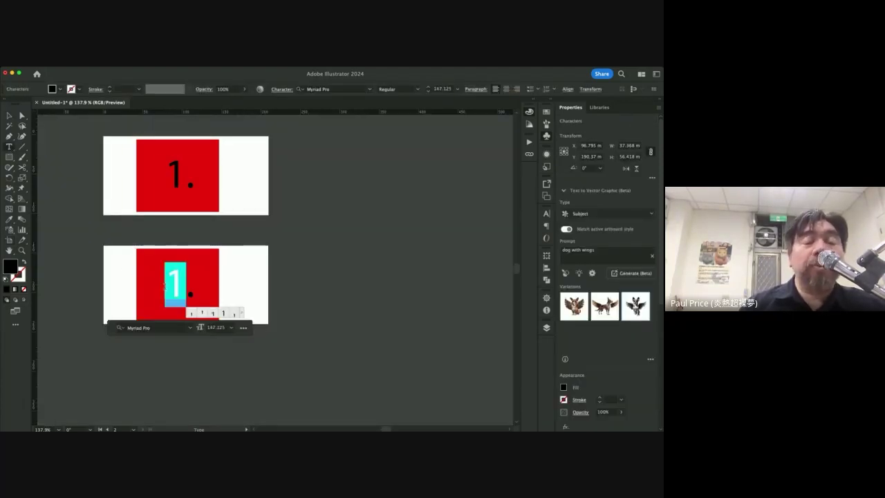
{"action": "type", "text": "2"}
{"action": "key", "text": "Escape"}
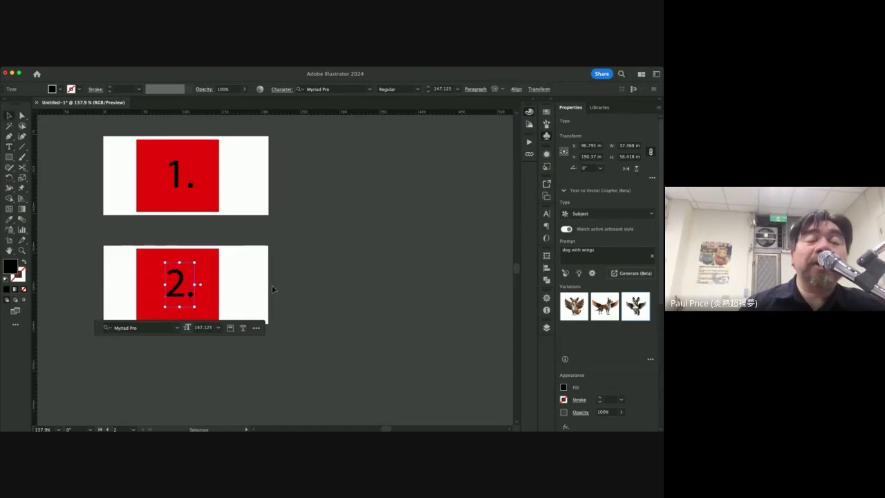
{"action": "left_click", "coordinate": [291, 210]}
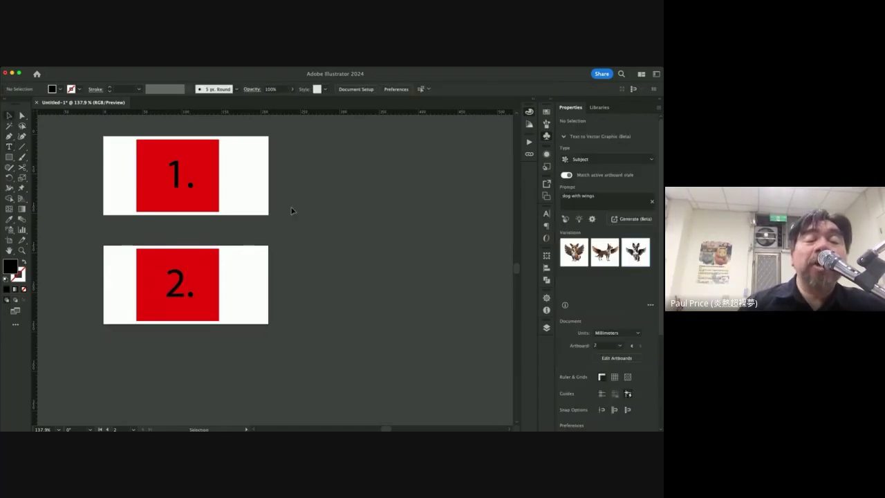
{"action": "left_click", "coordinate": [214, 166]}
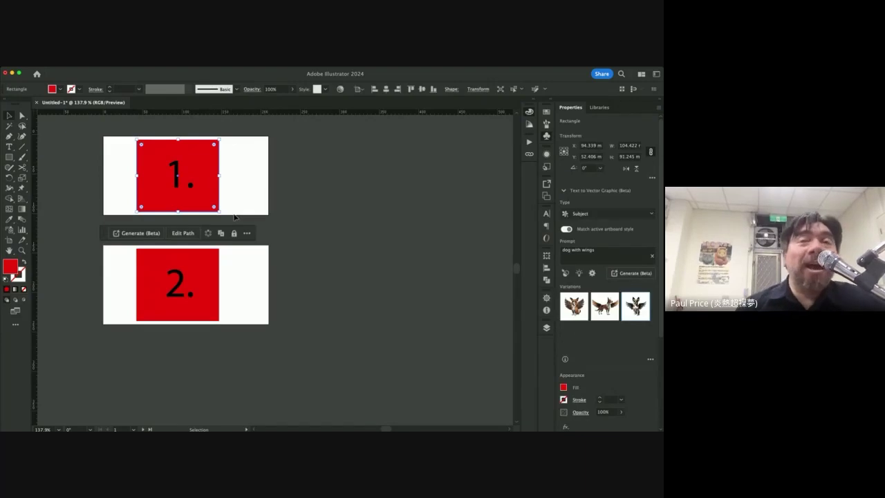
{"action": "left_click", "coordinate": [240, 187]}
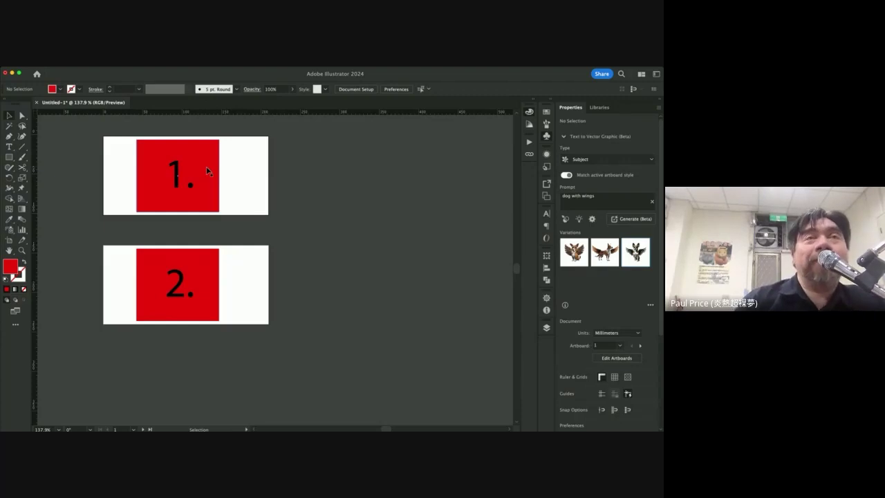
- Duplicate the second artboard with its artwork directly below it, at a Y position of about 340.5 mm
{"action": "scroll", "coordinate": [240, 297], "scroll_direction": "left", "scroll_amount": 3}
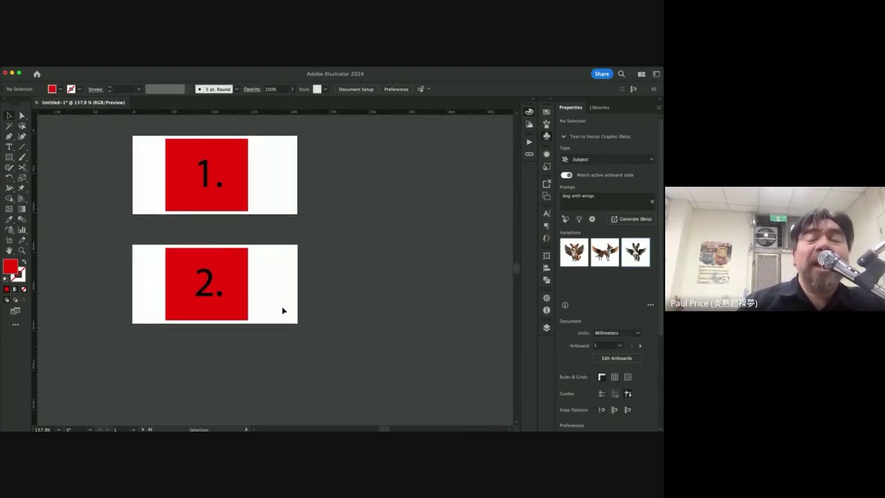
{"action": "scroll", "coordinate": [282, 311], "scroll_direction": "down", "scroll_amount": 3}
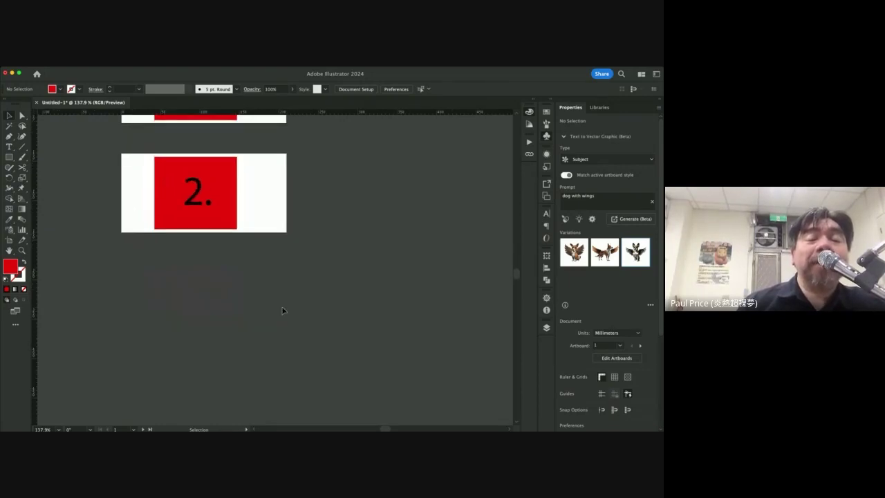
{"action": "scroll", "coordinate": [282, 311], "scroll_direction": "up", "scroll_amount": 1}
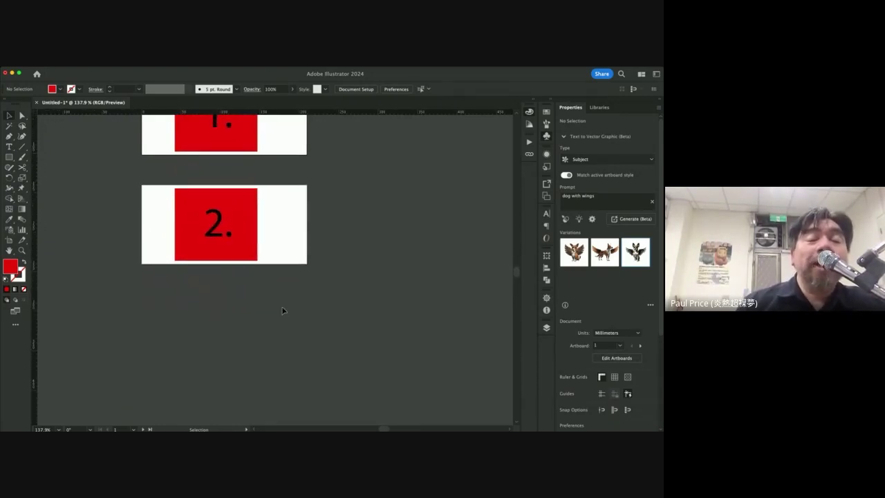
{"action": "left_click", "coordinate": [9, 241]}
{"action": "left_click", "coordinate": [279, 208]}
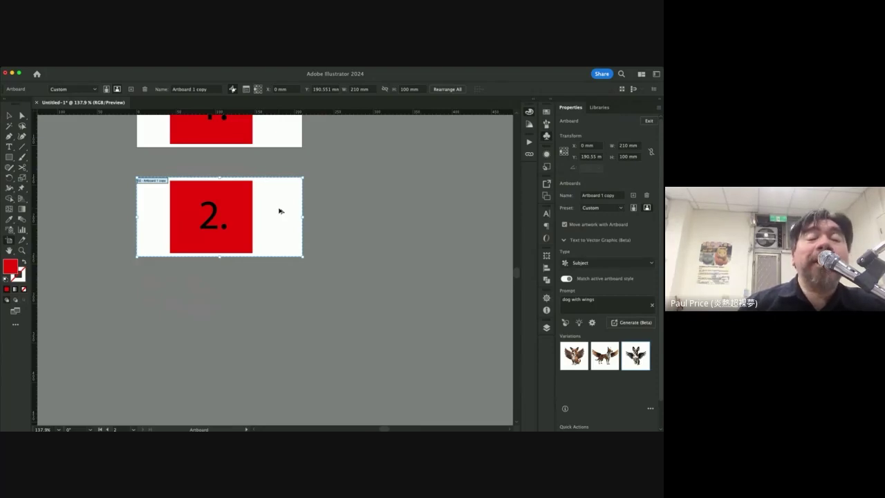
{"action": "left_click_drag", "start_coordinate": [279, 197], "coordinate": [279, 314]}
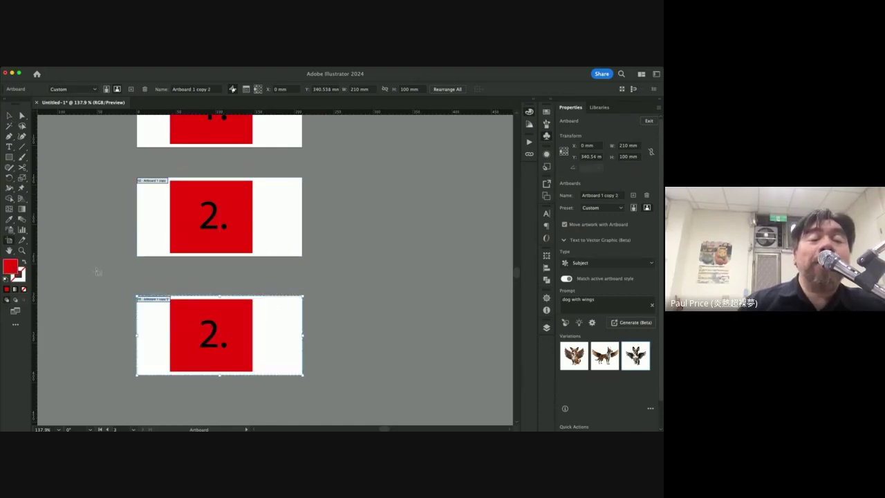
- Change the number on the third artboard to "3."
{"action": "scroll", "coordinate": [100, 269], "scroll_direction": "down", "scroll_amount": 3}
{"action": "scroll", "coordinate": [104, 266], "scroll_direction": "up", "scroll_amount": 5}
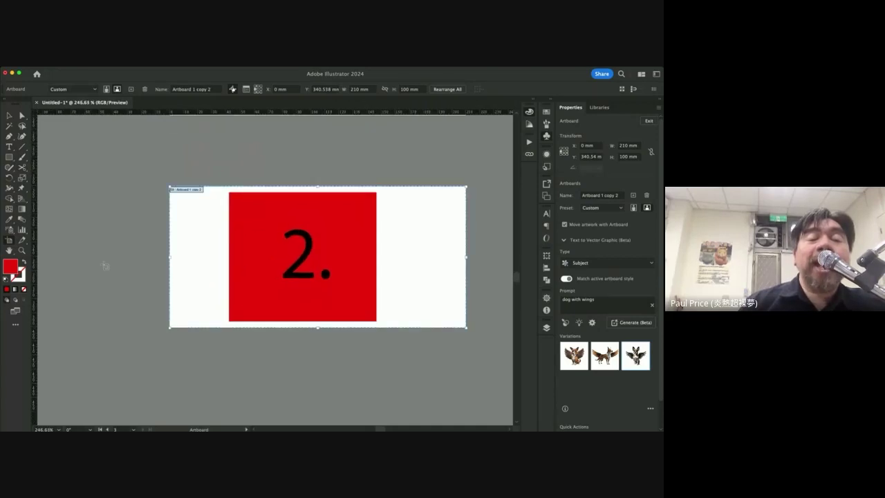
{"action": "scroll", "coordinate": [104, 265], "scroll_direction": "right", "scroll_amount": 3}
{"action": "scroll", "coordinate": [105, 265], "scroll_direction": "right", "scroll_amount": 1}
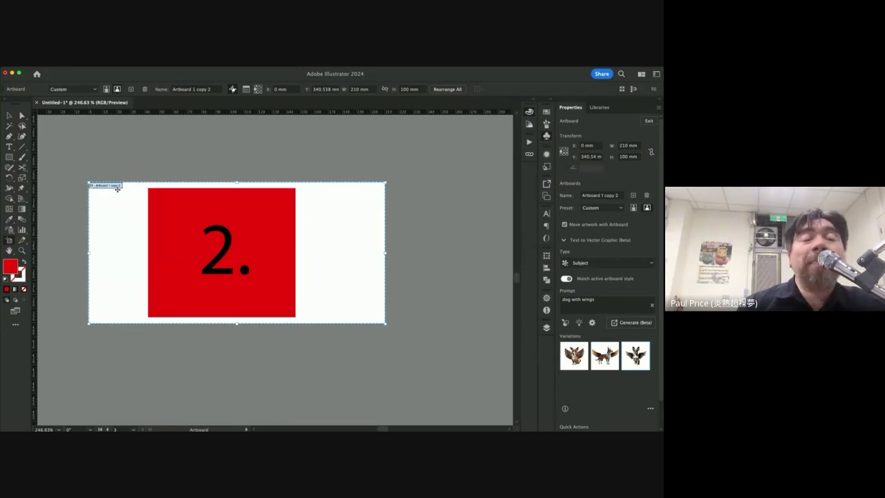
{"action": "key", "text": "v"}
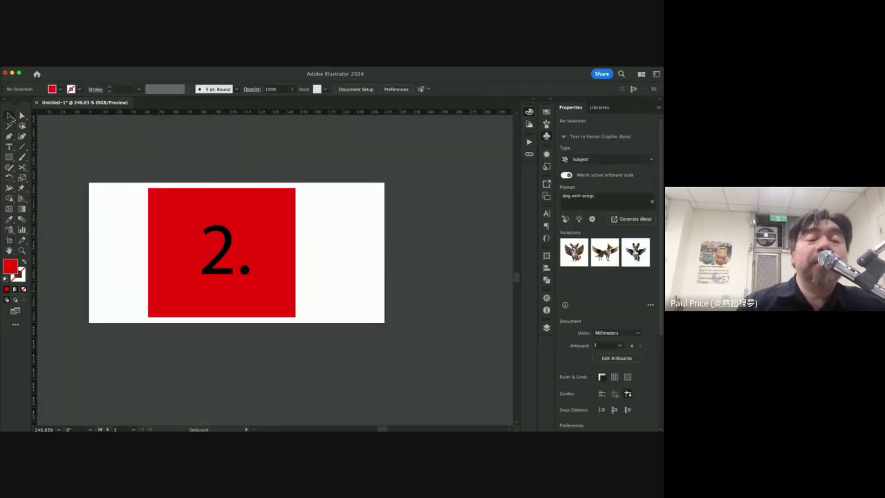
{"action": "left_click", "coordinate": [227, 247]}
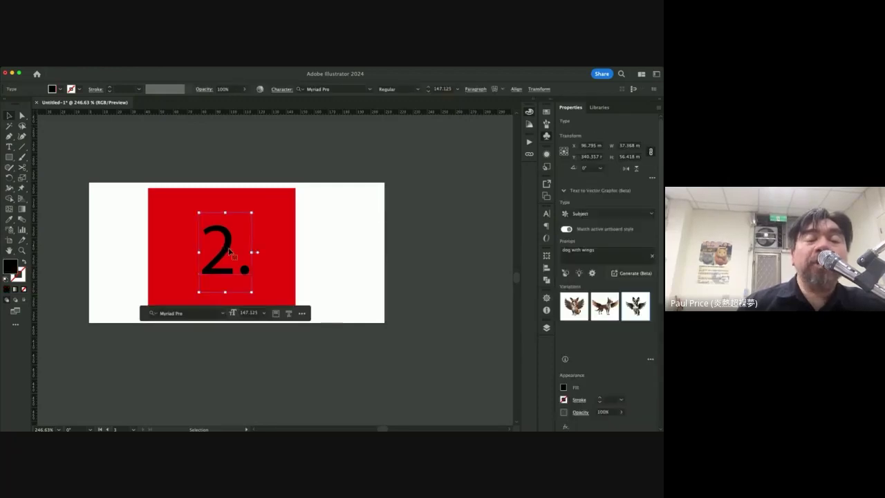
{"action": "double_click", "coordinate": [232, 249]}
{"action": "left_click_drag", "start_coordinate": [234, 247], "coordinate": [201, 247]}
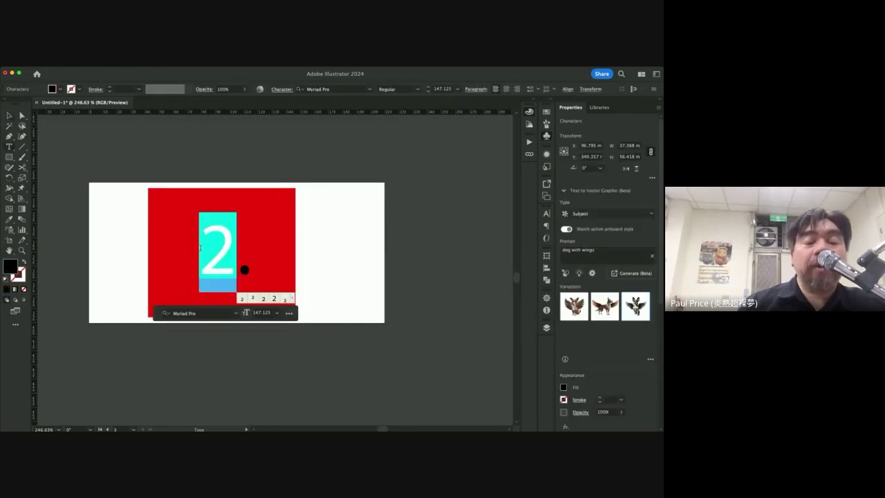
{"action": "type", "text": "3"}
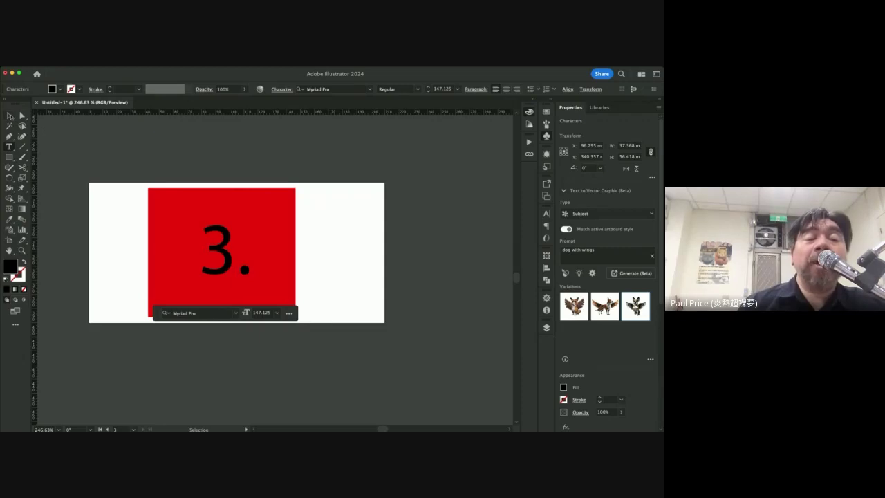
- Delete the red rectangle and its number from the third artboard, leaving the artboard empty
{"action": "left_click", "coordinate": [9, 116]}
{"action": "left_click", "coordinate": [153, 181]}
{"action": "left_click_drag", "start_coordinate": [154, 181], "coordinate": [334, 300]}
{"action": "key", "text": "Delete"}
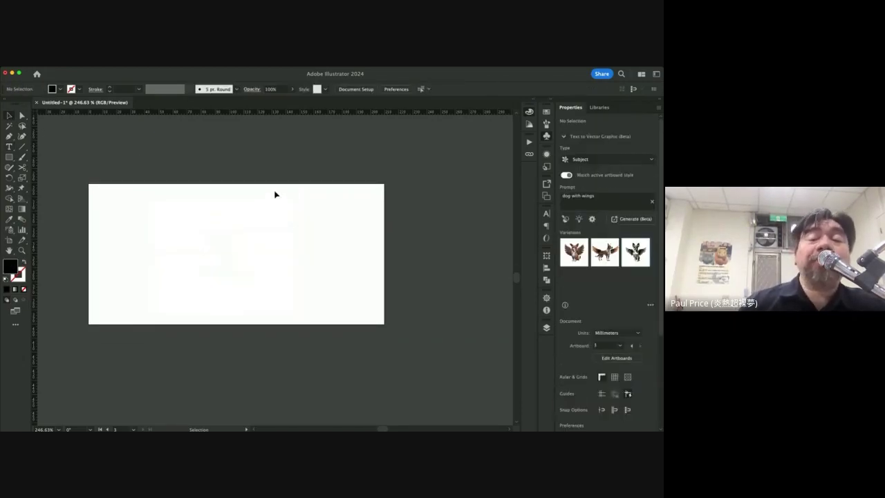
- Select the red rectangle and the "1." together on the first artboard and copy them
{"action": "scroll", "coordinate": [274, 195], "scroll_direction": "up", "scroll_amount": 10}
{"action": "scroll", "coordinate": [274, 194], "scroll_direction": "down", "scroll_amount": 2}
{"action": "scroll", "coordinate": [275, 194], "scroll_direction": "up", "scroll_amount": 3}
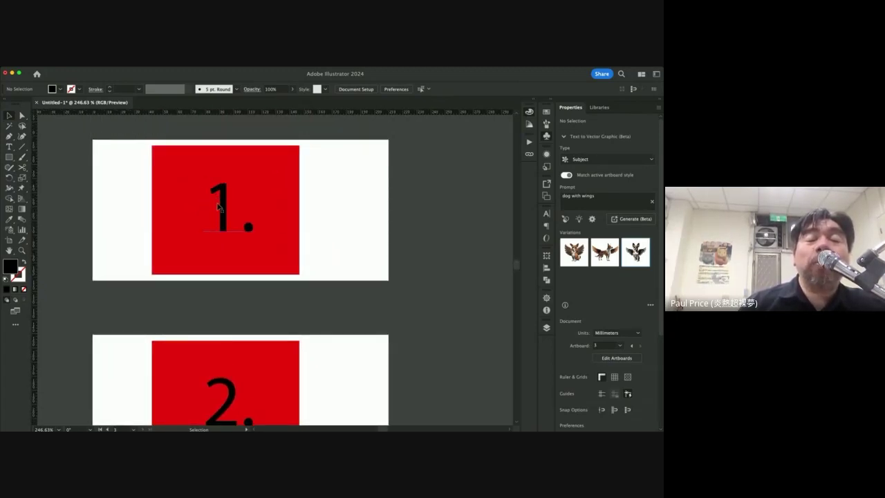
{"action": "left_click_drag", "start_coordinate": [112, 178], "coordinate": [301, 247]}
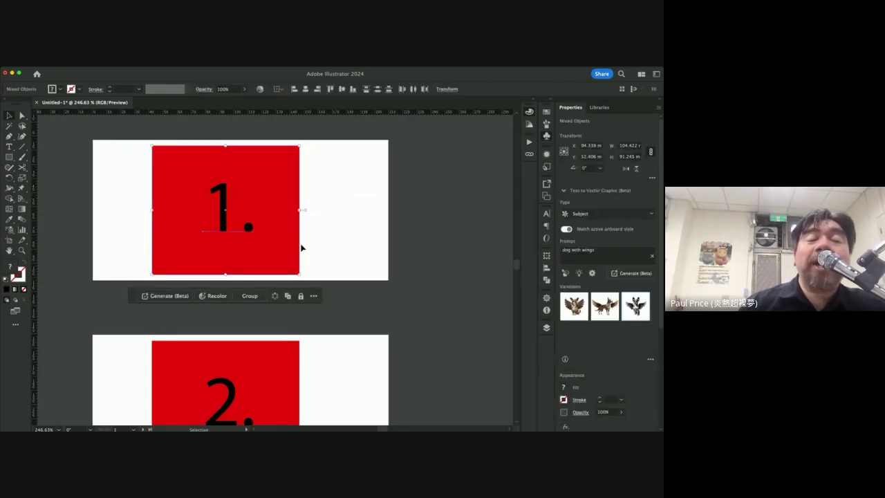
{"action": "left_click", "coordinate": [334, 218]}
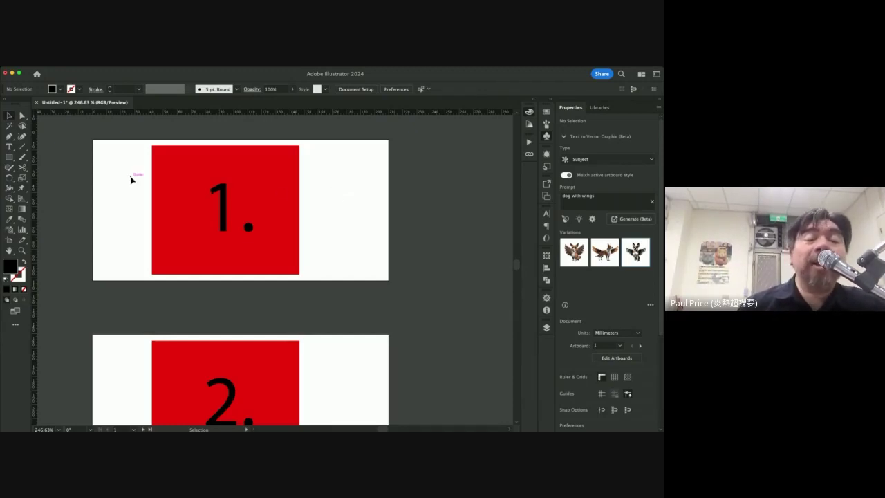
{"action": "left_click_drag", "start_coordinate": [120, 150], "coordinate": [306, 247]}
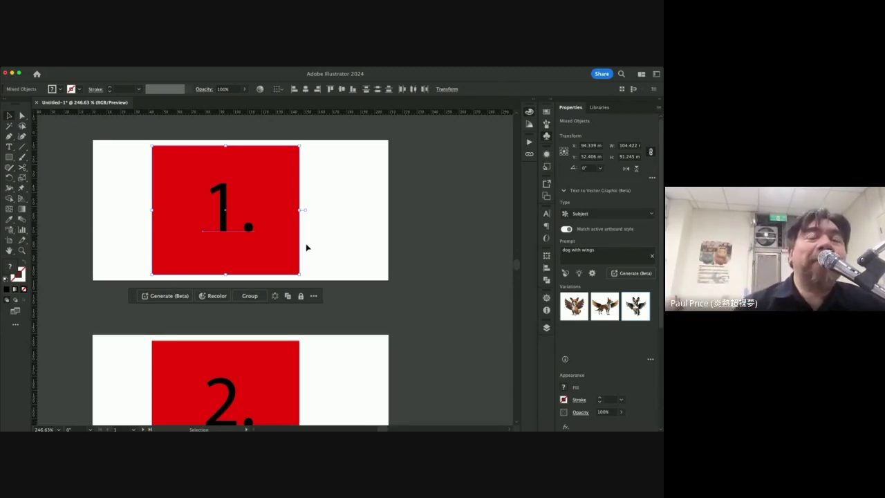
{"action": "scroll", "coordinate": [307, 248], "scroll_direction": "down", "scroll_amount": 10}
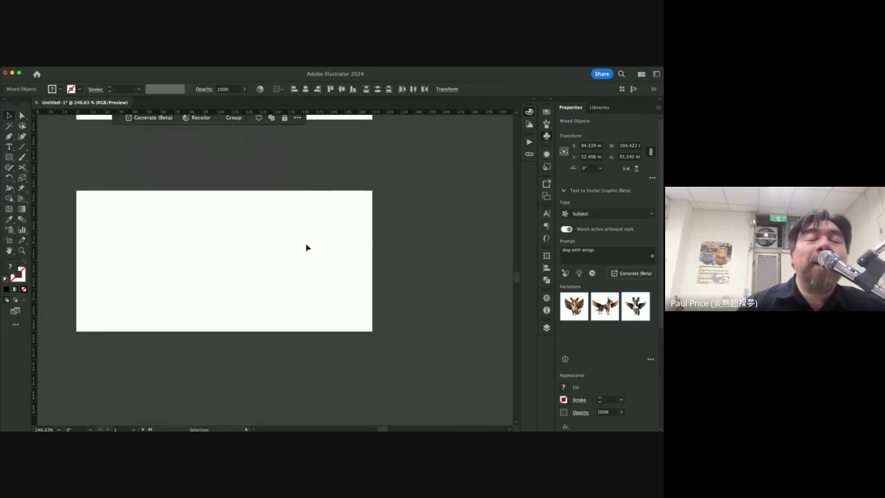
{"action": "scroll", "coordinate": [307, 248], "scroll_direction": "up", "scroll_amount": 12}
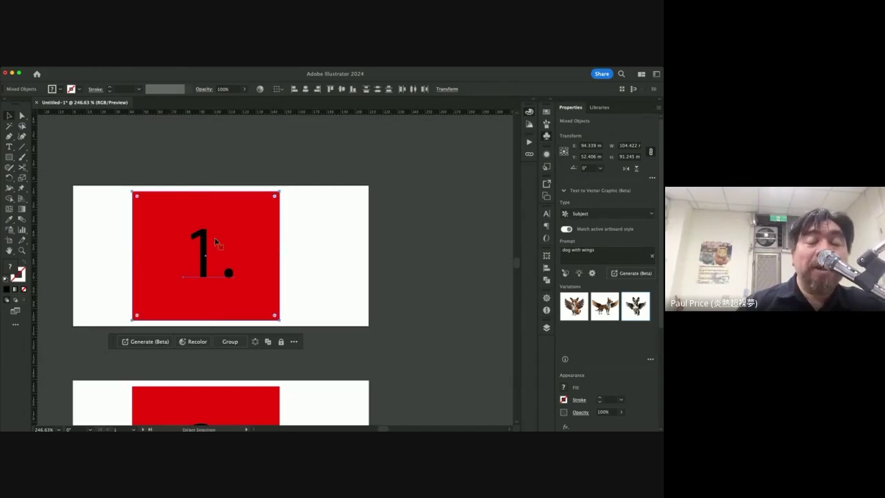
{"action": "scroll", "coordinate": [307, 254], "scroll_direction": "right", "scroll_amount": 3}
{"action": "scroll", "coordinate": [306, 253], "scroll_direction": "down", "scroll_amount": 2}
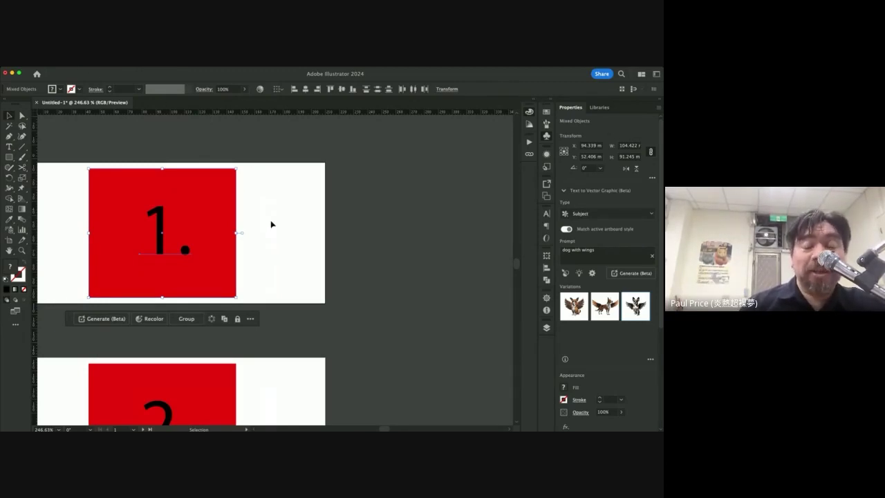
- Make and delete a trial paste over the first artboard, and paste the copied rectangle and "1." onto the empty third artboard
{"action": "key", "text": "super+v"}
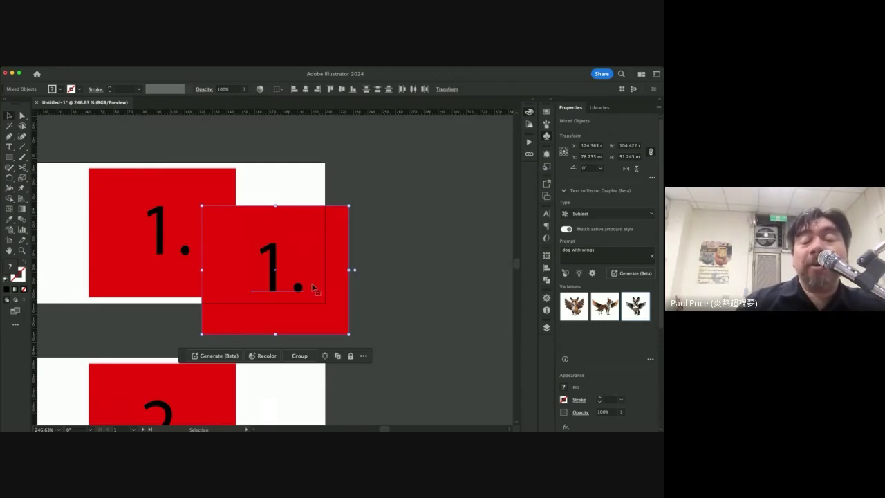
{"action": "key", "text": "Delete"}
{"action": "scroll", "coordinate": [289, 327], "scroll_direction": "down", "scroll_amount": 10}
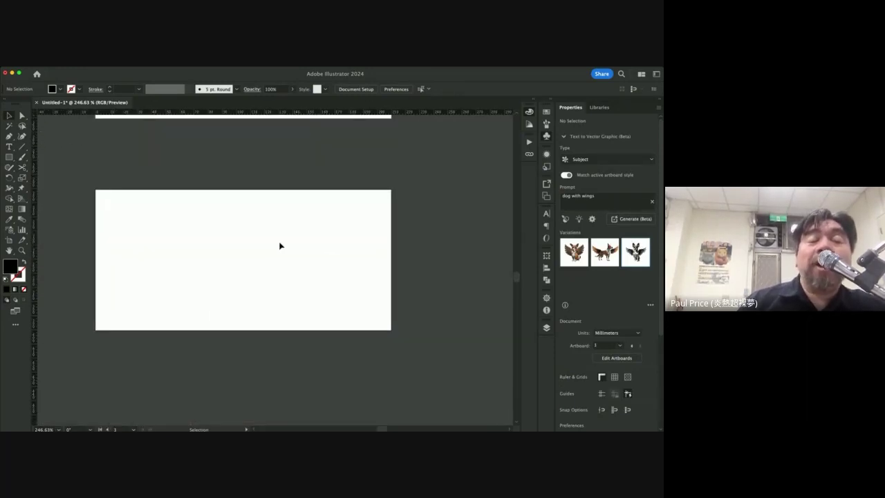
{"action": "key", "text": "a"}
{"action": "key", "text": "super+v"}
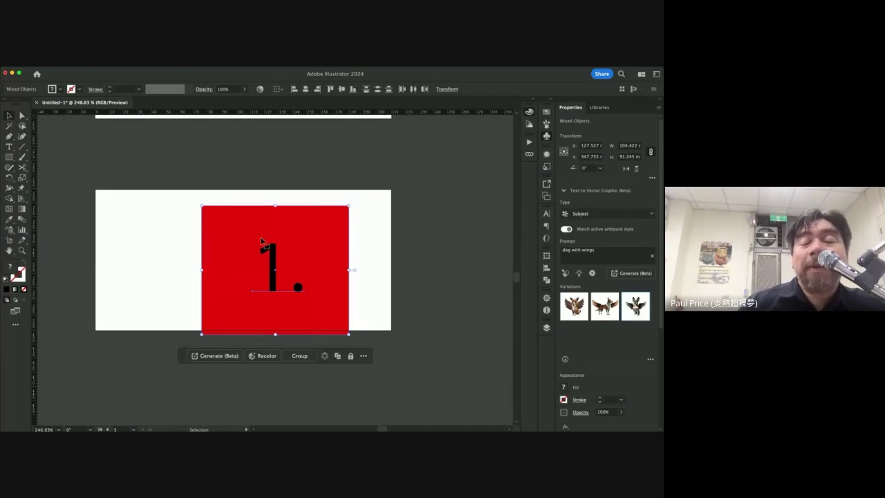
- Undo the off-centre paste on the third artboard and select the red rectangle and "1." together on the first artboard
{"action": "key", "text": "super+z"}
{"action": "scroll", "coordinate": [222, 173], "scroll_direction": "up", "scroll_amount": 5}
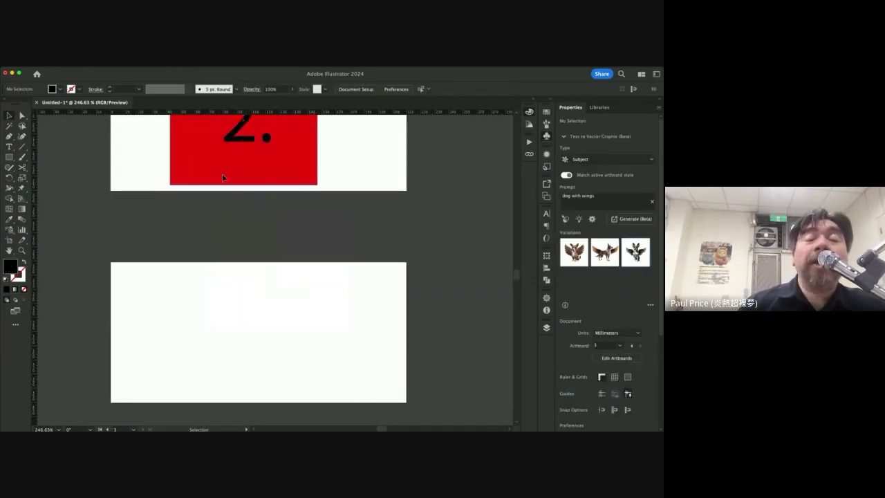
{"action": "scroll", "coordinate": [222, 173], "scroll_direction": "up", "scroll_amount": 4}
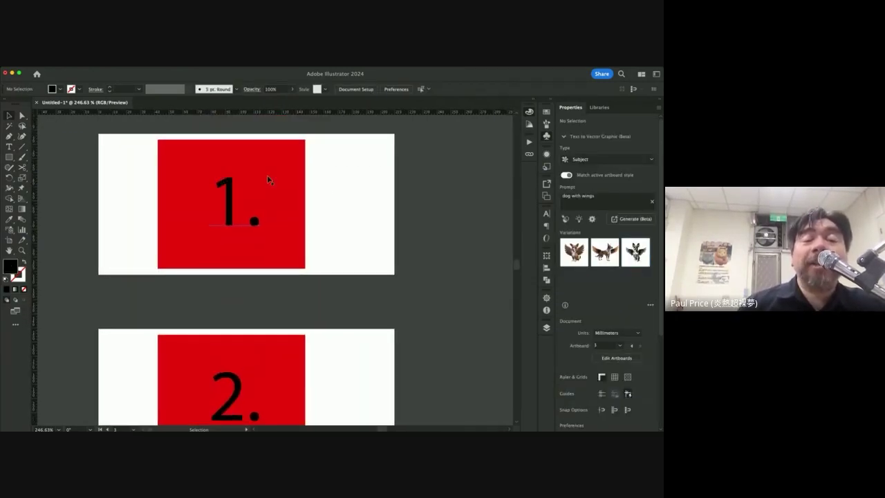
{"action": "left_click_drag", "start_coordinate": [128, 158], "coordinate": [346, 257]}
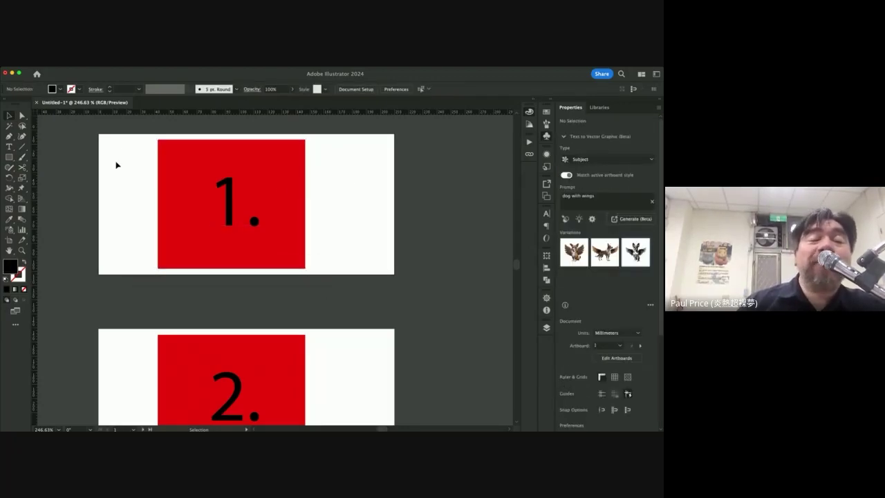
{"action": "left_click_drag", "start_coordinate": [122, 146], "coordinate": [336, 248]}
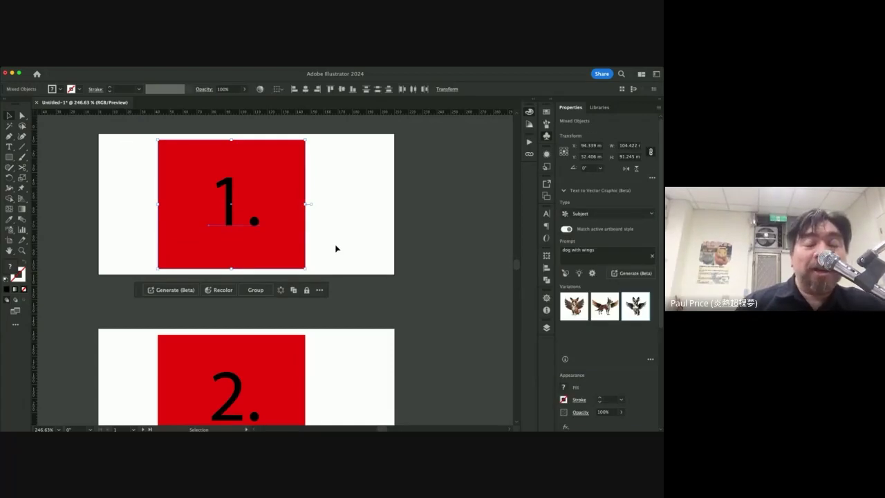
{"action": "key", "text": "a"}
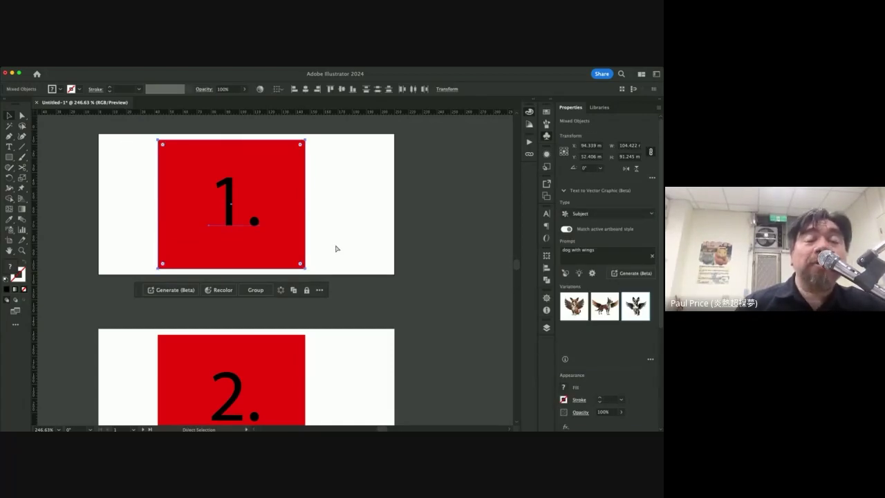
{"action": "key", "text": "v"}
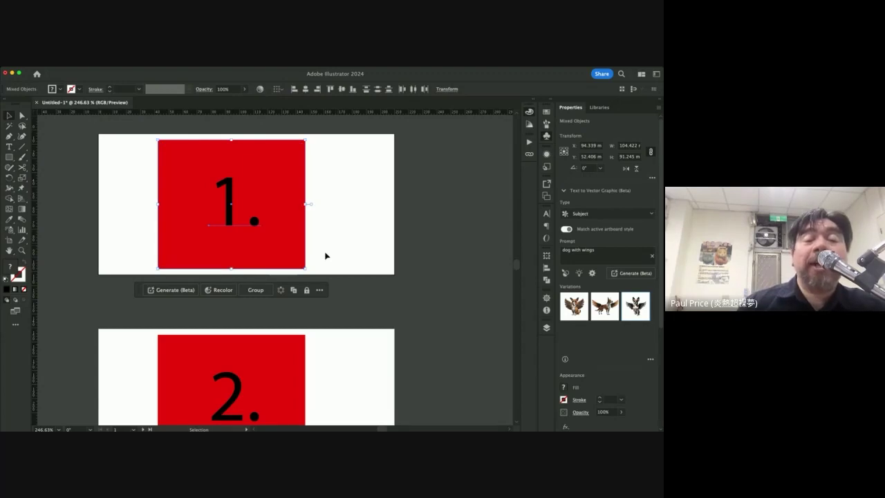
- Paste the copied rectangle and "1." in place on the empty third artboard, matching their position on the first artboard, and deselect them
{"action": "scroll", "coordinate": [326, 255], "scroll_direction": "down", "scroll_amount": 5}
{"action": "scroll", "coordinate": [325, 256], "scroll_direction": "down", "scroll_amount": 5}
{"action": "left_click", "coordinate": [227, 199]}
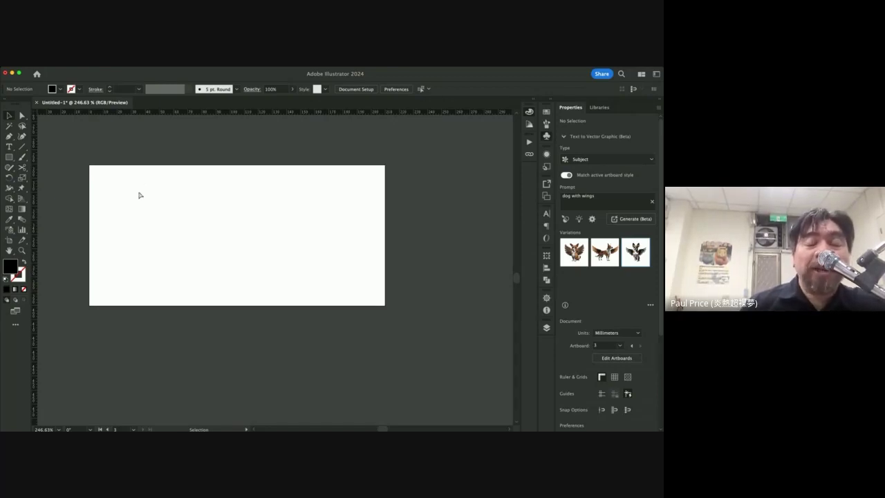
{"action": "key", "text": "a"}
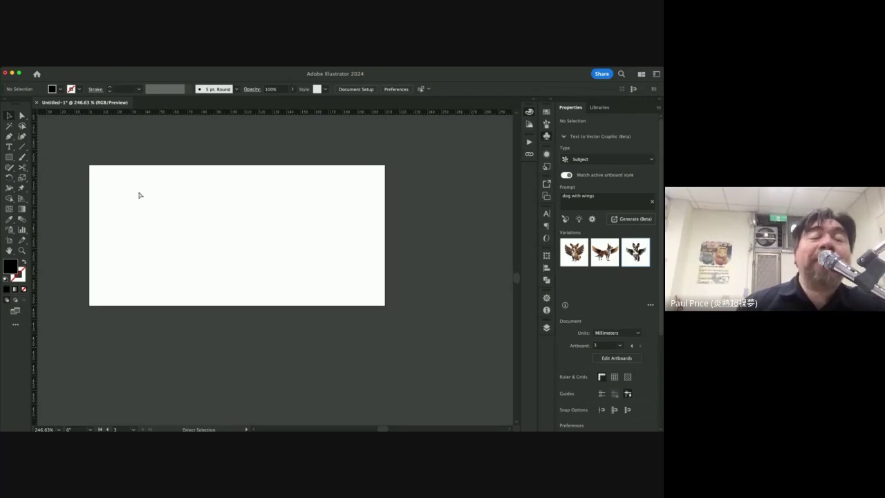
{"action": "key", "text": "super+v"}
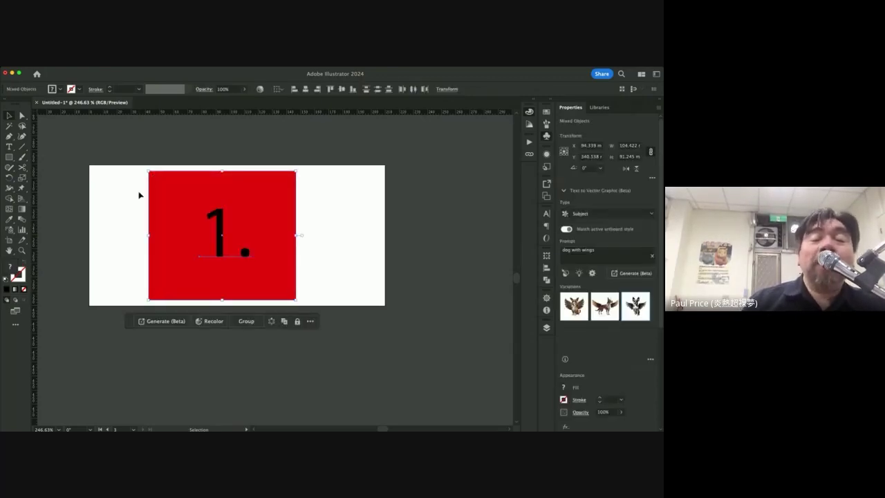
{"action": "scroll", "coordinate": [138, 195], "scroll_direction": "down", "scroll_amount": 5}
{"action": "scroll", "coordinate": [139, 195], "scroll_direction": "up", "scroll_amount": 8}
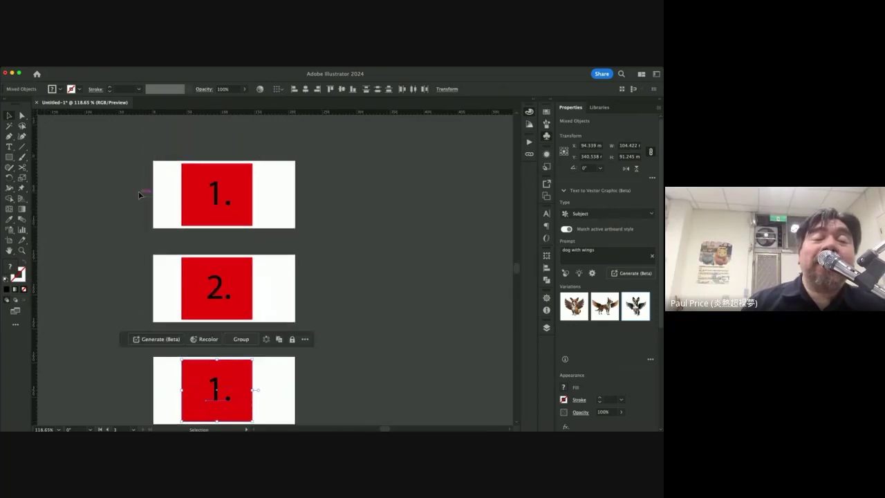
{"action": "scroll", "coordinate": [138, 191], "scroll_direction": "down", "scroll_amount": 2}
{"action": "scroll", "coordinate": [138, 191], "scroll_direction": "left", "scroll_amount": 1}
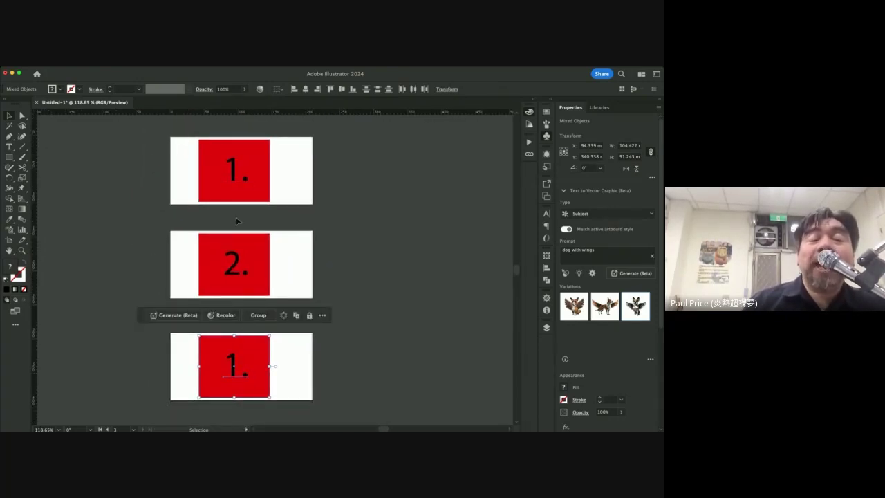
{"action": "left_click", "coordinate": [288, 246]}
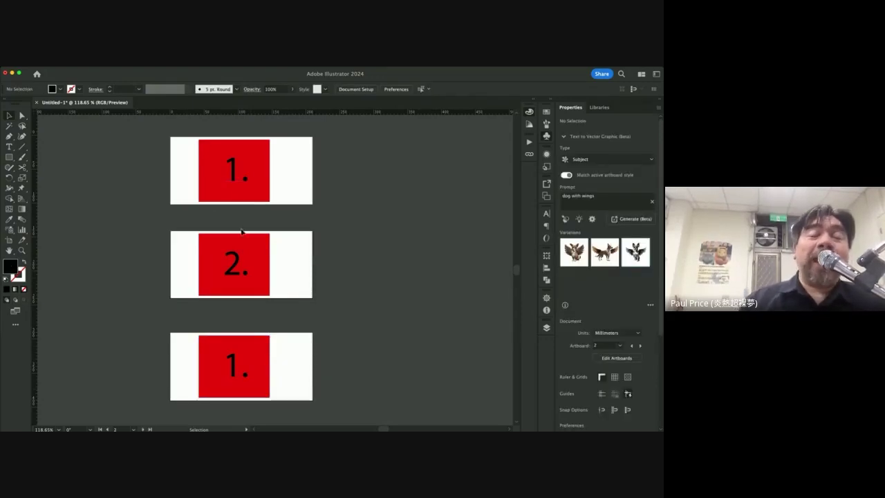
{"action": "scroll", "coordinate": [235, 257], "scroll_direction": "right", "scroll_amount": 3}
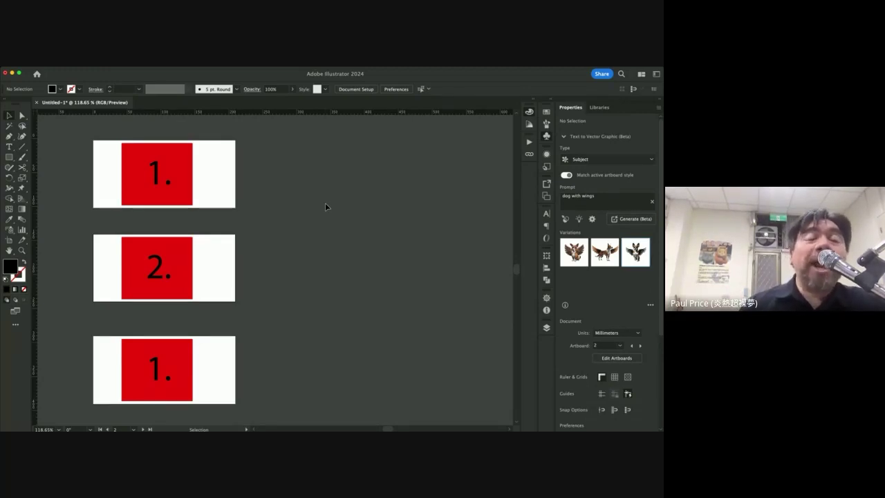
{"action": "scroll", "coordinate": [228, 260], "scroll_direction": "down", "scroll_amount": 3}
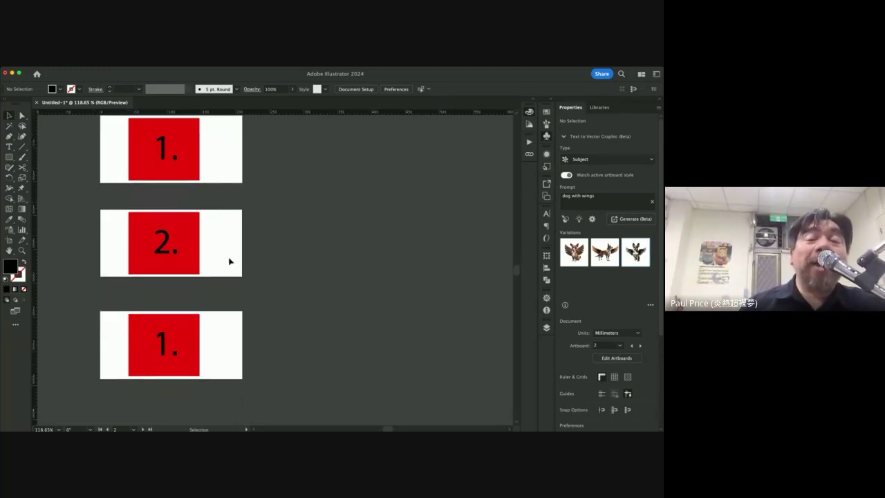
{"action": "mouse_move", "coordinate": [181, 310]}
{"action": "left_mouse_down"}
{"action": "mouse_move", "coordinate": [166, 303]}
{"action": "mouse_move", "coordinate": [185, 311]}
{"action": "mouse_move", "coordinate": [188, 302]}
{"action": "mouse_move", "coordinate": [173, 303]}
{"action": "mouse_move", "coordinate": [178, 309]}
{"action": "left_mouse_up"}
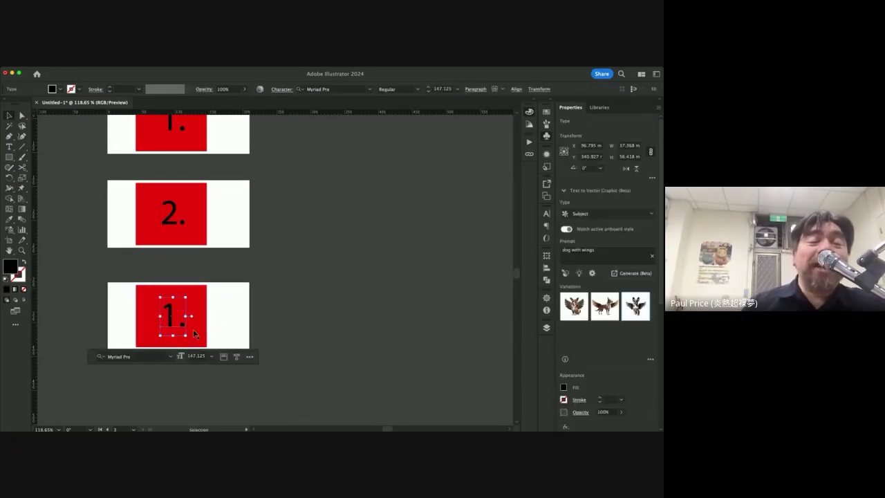
{"action": "left_click", "coordinate": [112, 294]}
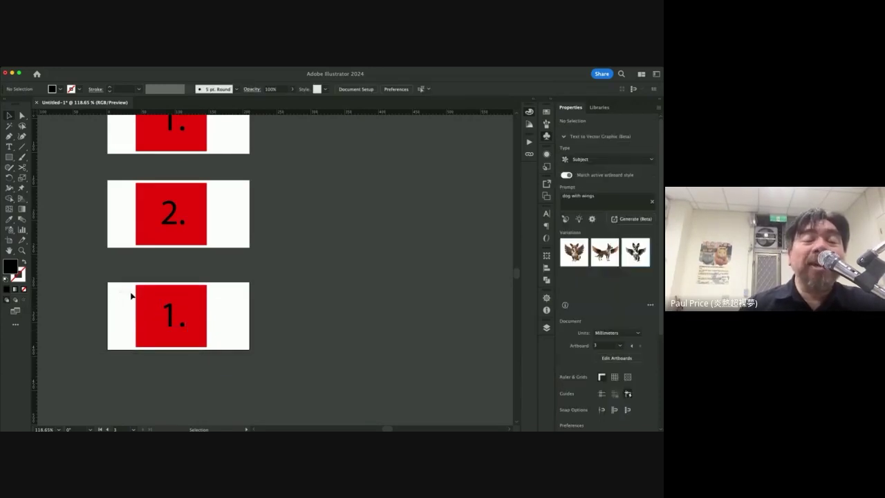
{"action": "left_click_drag", "start_coordinate": [234, 338], "coordinate": [234, 338]}
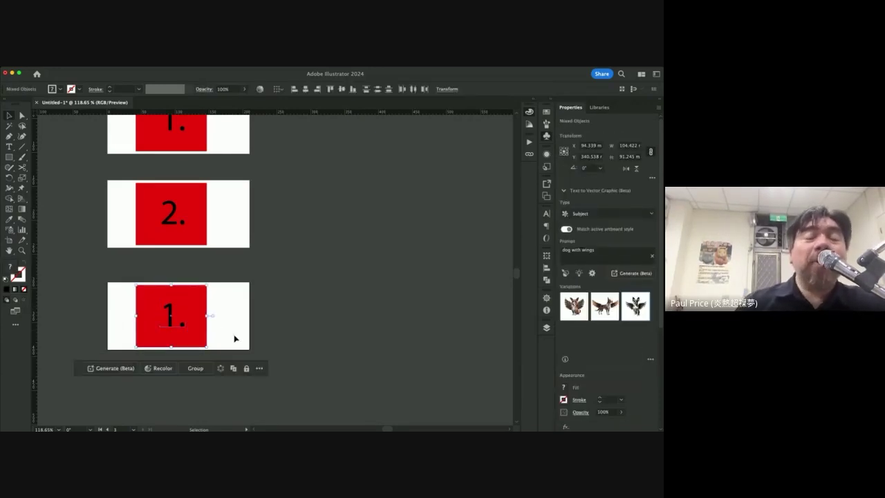
{"action": "left_click", "coordinate": [286, 231]}
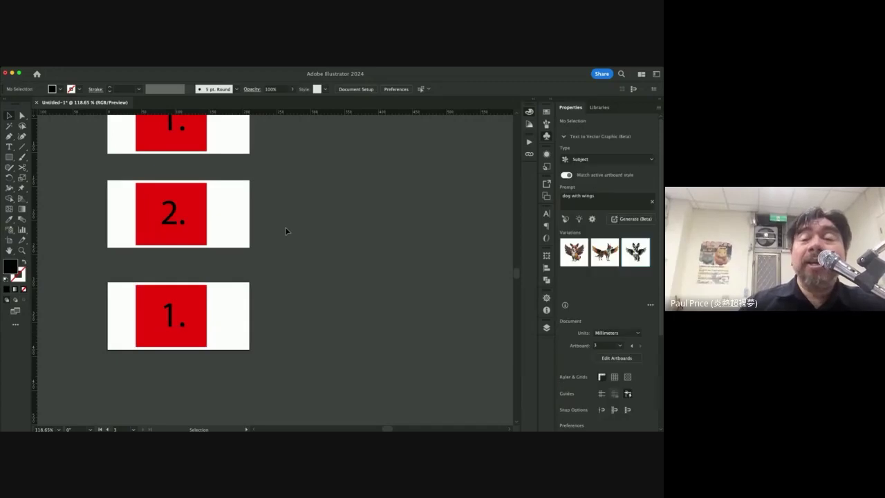
- Make the first, second and third artboards active in turn, and return to the first artboard
{"action": "scroll", "coordinate": [286, 231], "scroll_direction": "up", "scroll_amount": 3}
{"action": "scroll", "coordinate": [286, 231], "scroll_direction": "left", "scroll_amount": 3}
{"action": "scroll", "coordinate": [286, 231], "scroll_direction": "right", "scroll_amount": 1}
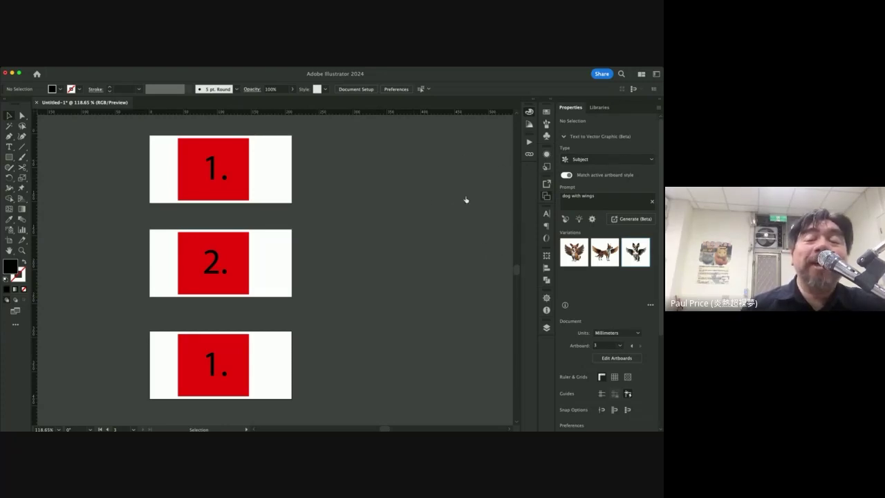
{"action": "key", "text": "super+shift+Page_Up"}
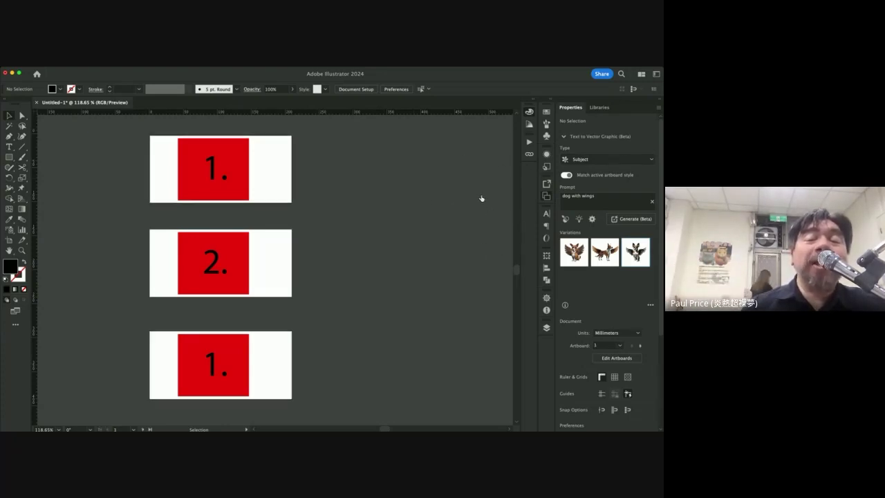
{"action": "key", "text": "shift+Page_Down"}
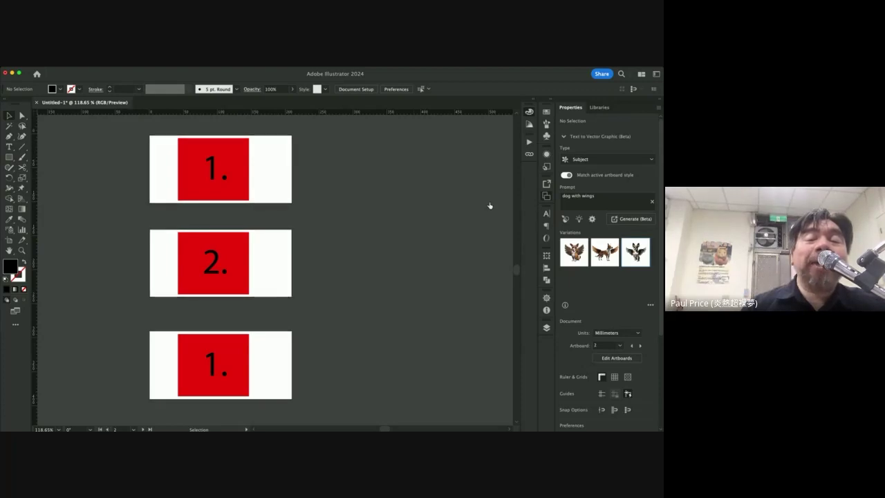
{"action": "key", "text": "shift+Page_Down"}
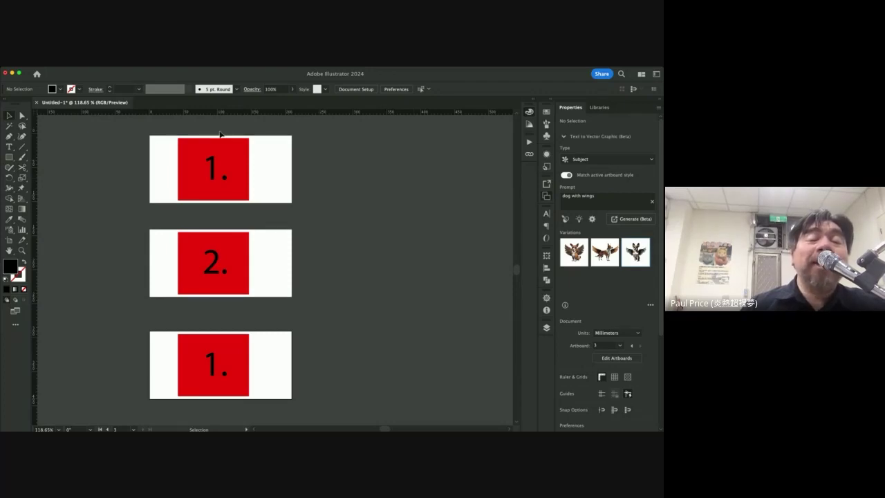
{"action": "left_click", "coordinate": [276, 159]}
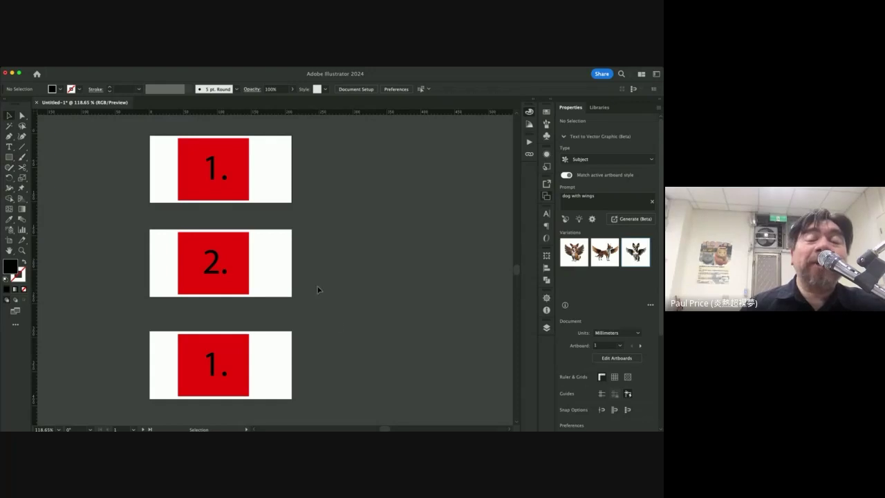
- With the Artboard tool, duplicate the second artboard with its artwork directly beside it, at about X 244.65 mm
{"action": "left_click", "coordinate": [9, 241]}
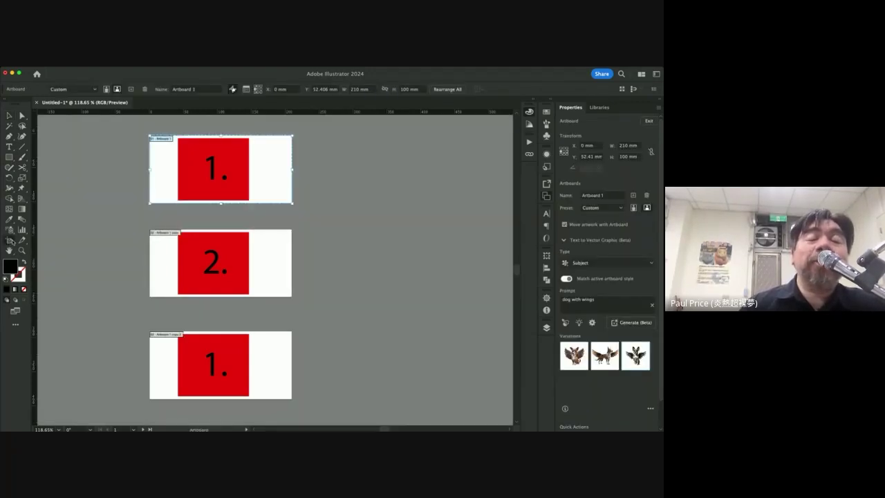
{"action": "left_click", "coordinate": [273, 254]}
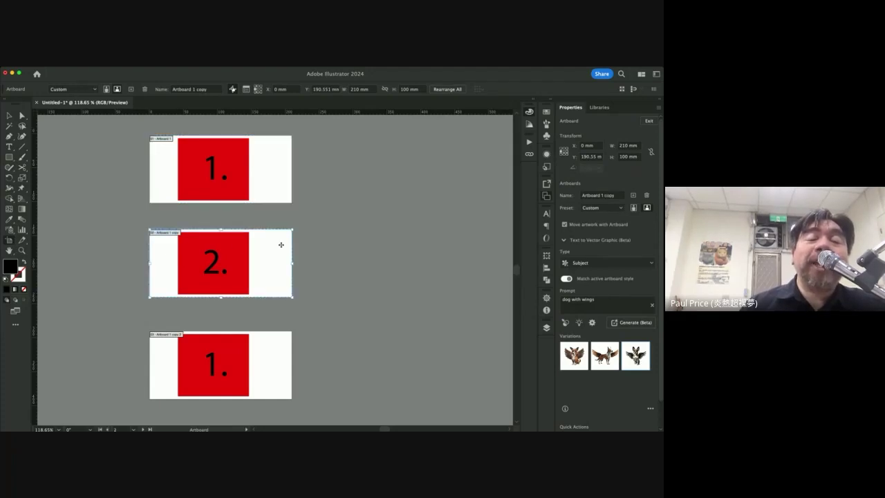
{"action": "scroll", "coordinate": [261, 255], "scroll_direction": "right", "scroll_amount": 2}
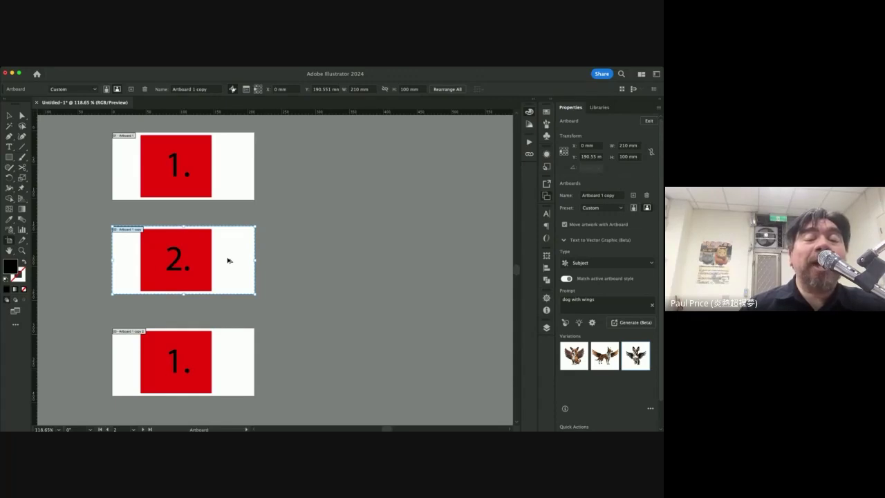
{"action": "left_click_drag", "start_coordinate": [228, 260], "coordinate": [393, 260]}
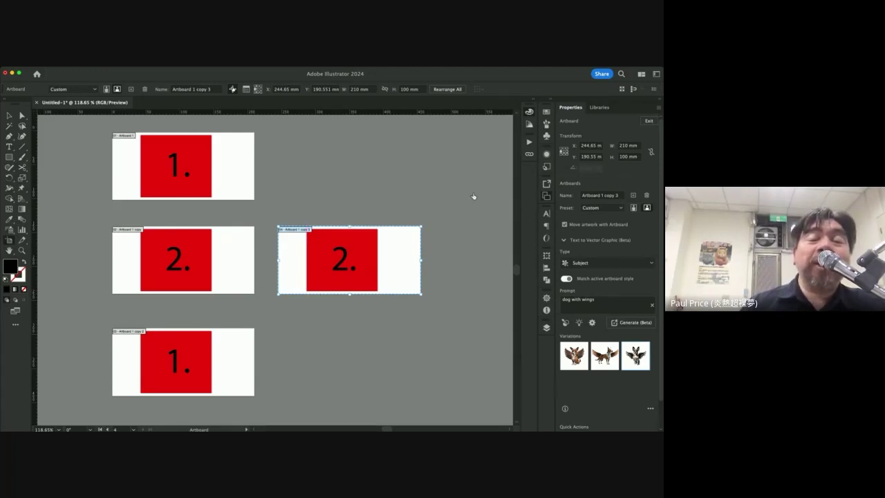
- Rename the three copied artboards "Artboard 2", "Artboard 3" and "Artboard 4" to match their order, and deselect them
{"action": "key", "text": "Page_Up"}
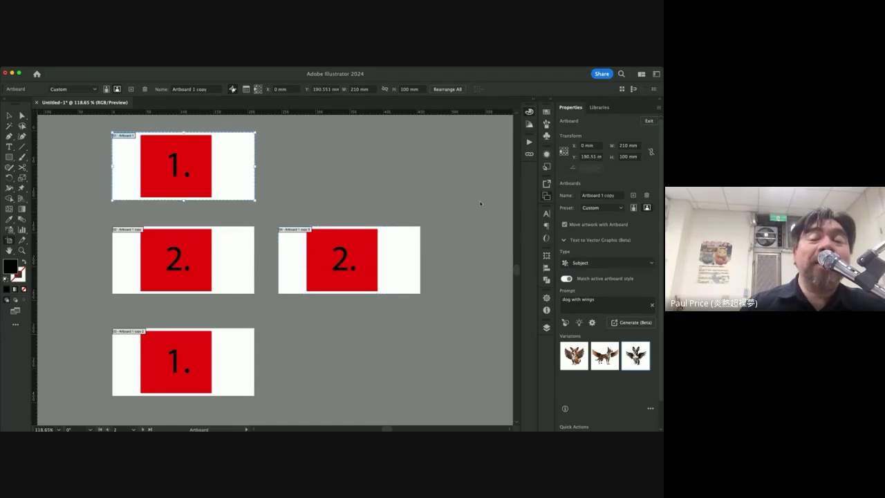
{"action": "key", "text": "Page_Down"}
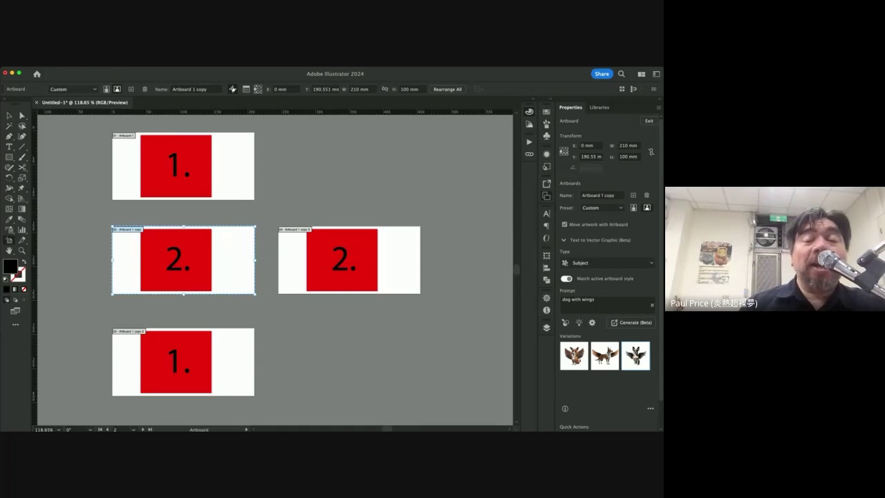
{"action": "key", "text": "Page_Down"}
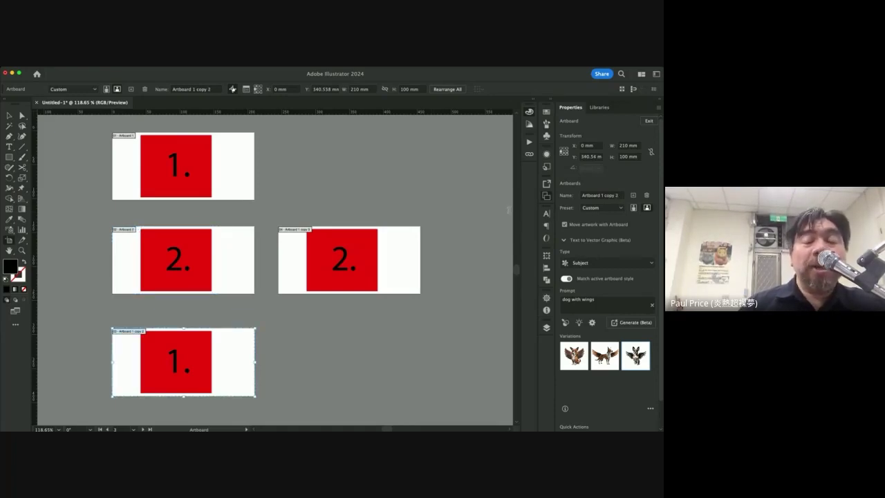
{"action": "key", "text": "Page_Down"}
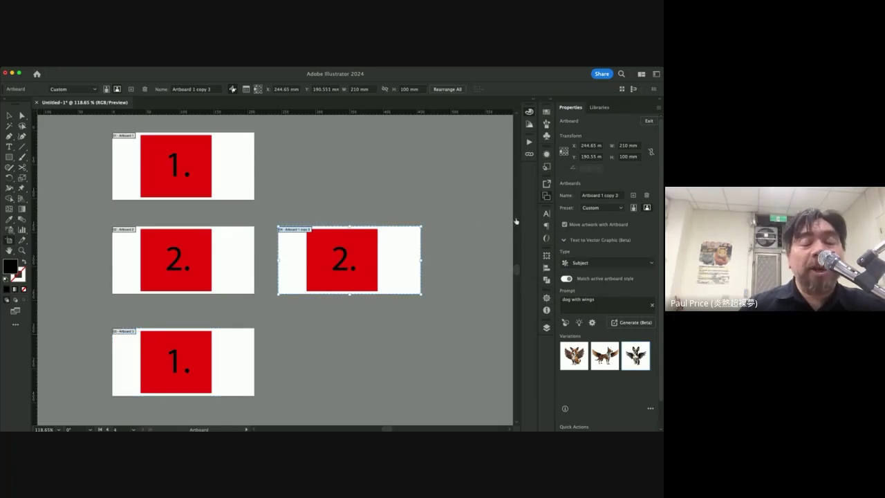
{"action": "left_click", "coordinate": [493, 238]}
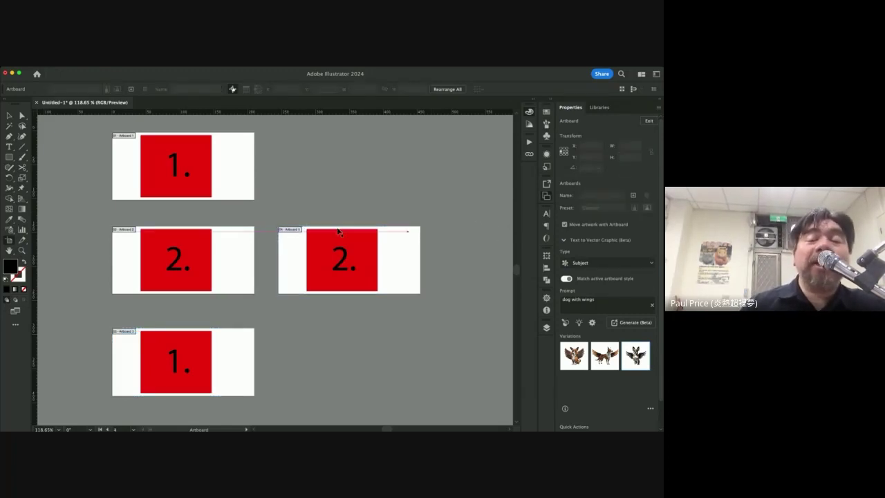
{"action": "scroll", "coordinate": [183, 259], "scroll_direction": "down", "scroll_amount": 2}
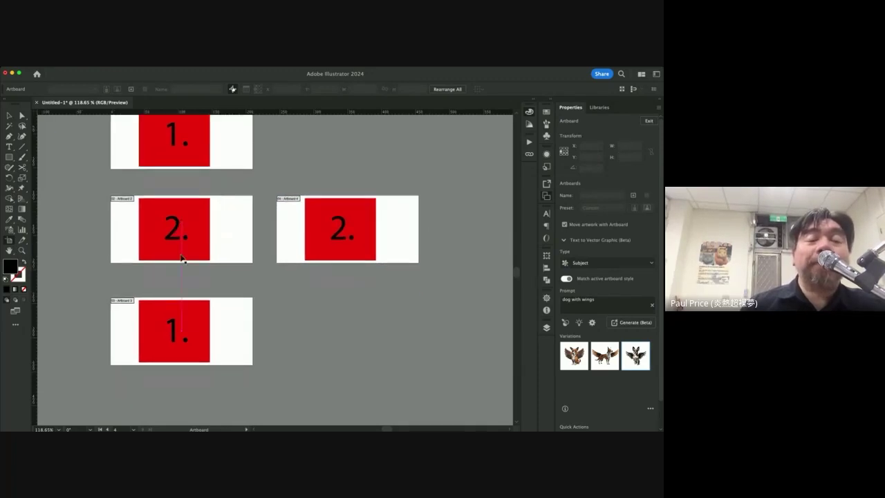
{"action": "scroll", "coordinate": [182, 259], "scroll_direction": "up", "scroll_amount": 3}
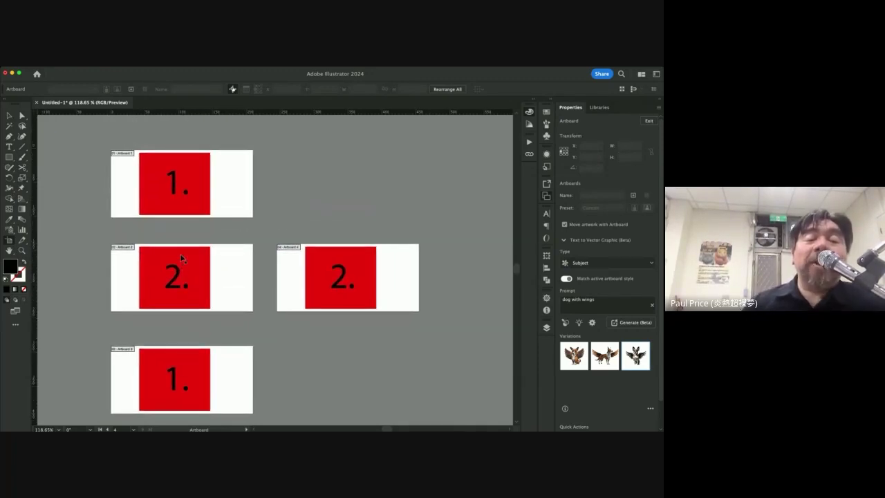
{"action": "scroll", "coordinate": [182, 259], "scroll_direction": "down", "scroll_amount": 1}
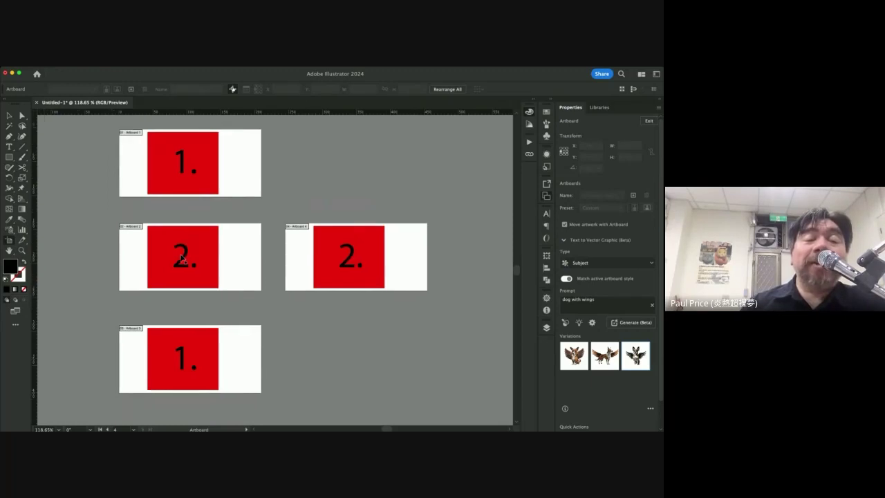
- Examine the name labels above all four artboards up close, and make Artboard 1 active
{"action": "scroll", "coordinate": [183, 257], "scroll_direction": "up", "scroll_amount": 5}
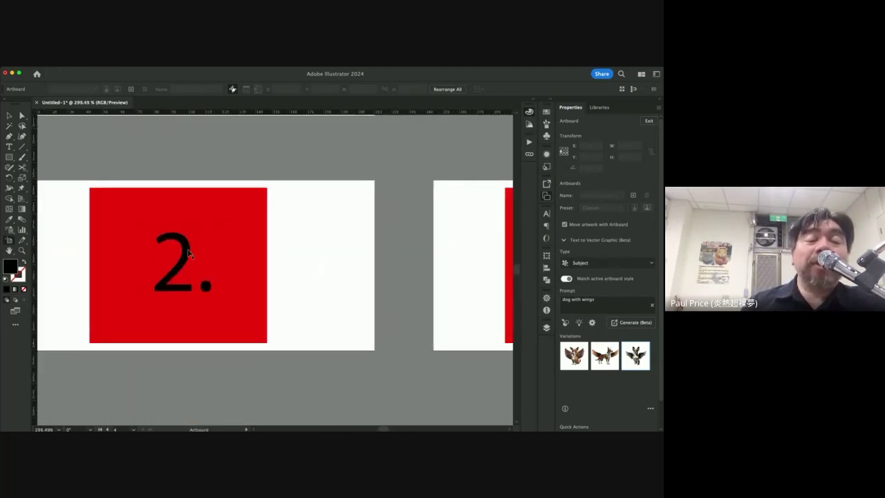
{"action": "scroll", "coordinate": [189, 254], "scroll_direction": "down", "scroll_amount": 1}
{"action": "scroll", "coordinate": [126, 199], "scroll_direction": "left", "scroll_amount": 3}
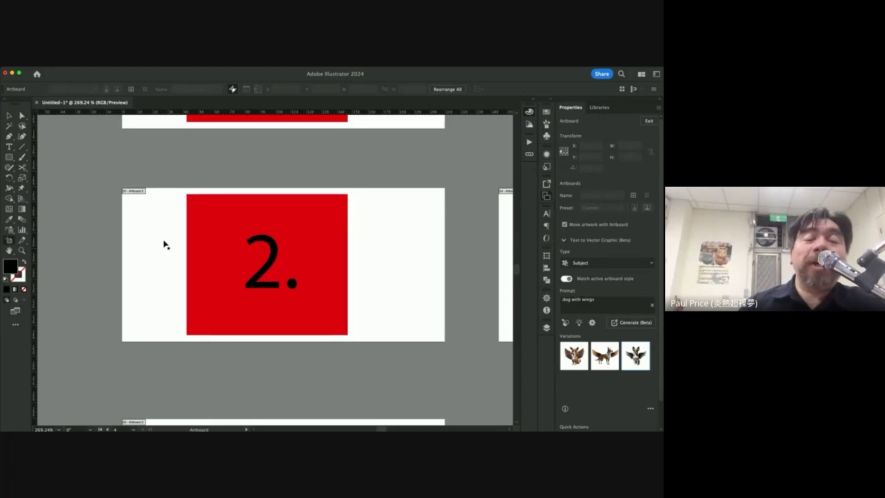
{"action": "scroll", "coordinate": [164, 243], "scroll_direction": "down", "scroll_amount": 5}
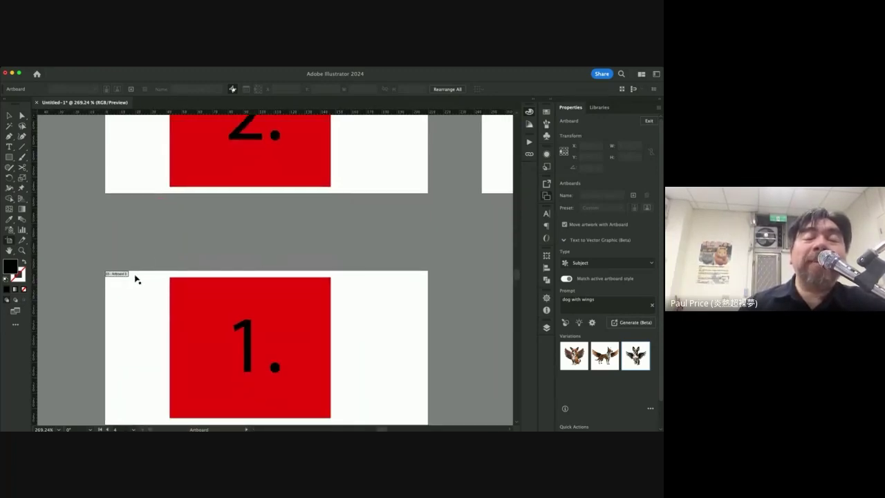
{"action": "scroll", "coordinate": [201, 257], "scroll_direction": "right", "scroll_amount": 5}
{"action": "scroll", "coordinate": [201, 258], "scroll_direction": "up", "scroll_amount": 3}
{"action": "scroll", "coordinate": [201, 258], "scroll_direction": "right", "scroll_amount": 5}
{"action": "scroll", "coordinate": [201, 258], "scroll_direction": "up", "scroll_amount": 2}
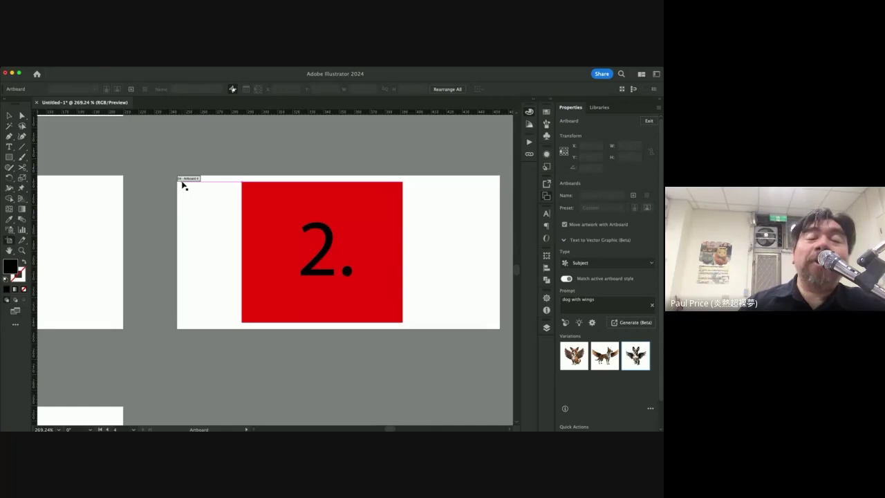
{"action": "scroll", "coordinate": [219, 212], "scroll_direction": "left", "scroll_amount": 5}
{"action": "scroll", "coordinate": [219, 211], "scroll_direction": "up", "scroll_amount": 3}
{"action": "left_click", "coordinate": [220, 214]}
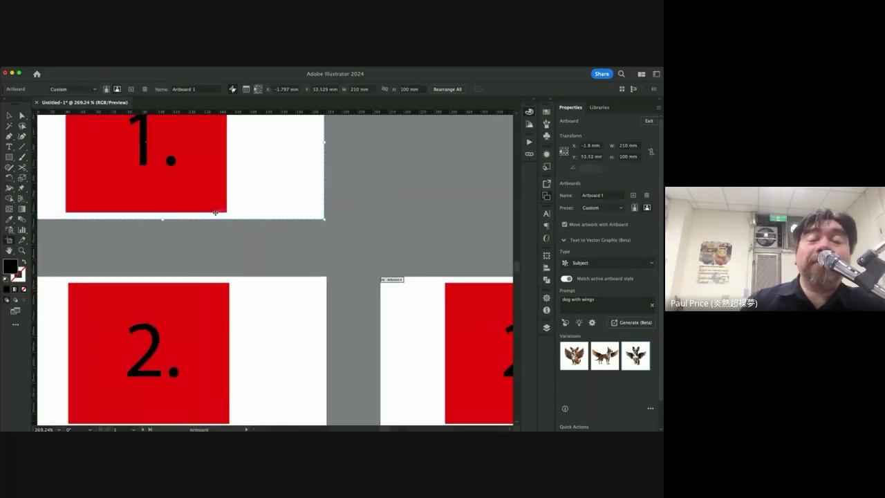
{"action": "scroll", "coordinate": [218, 213], "scroll_direction": "down", "scroll_amount": 3}
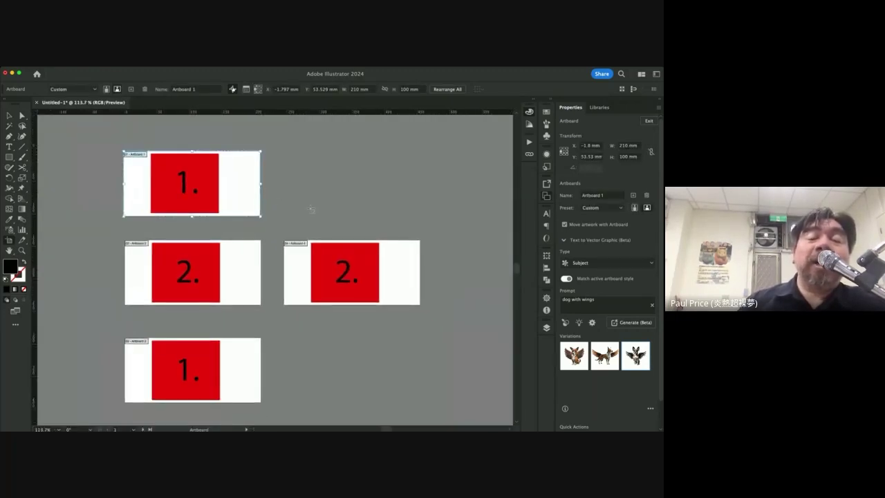
{"action": "scroll", "coordinate": [310, 205], "scroll_direction": "right", "scroll_amount": 3}
{"action": "scroll", "coordinate": [311, 205], "scroll_direction": "down", "scroll_amount": 1}
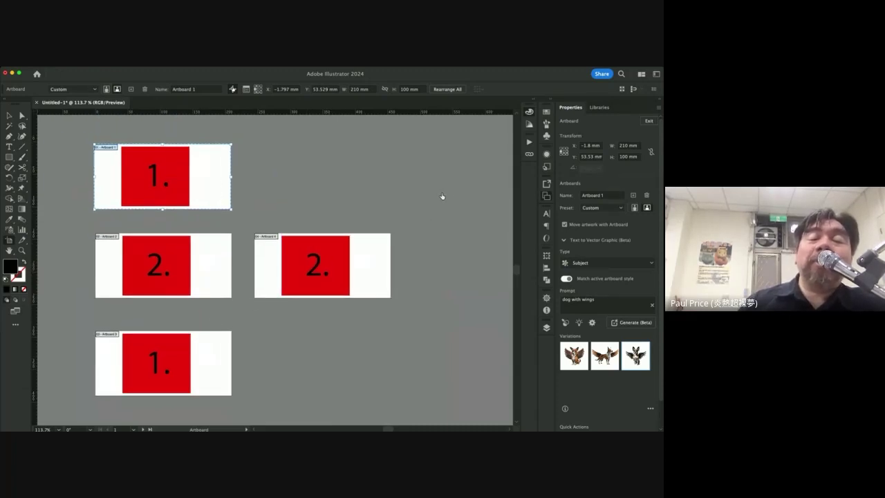
- Step forward and back through the four artboards in their order, ending on Artboard 4, and fit it in the window
{"action": "key", "text": "Page_Down"}
{"action": "key", "text": "Page_Down"}
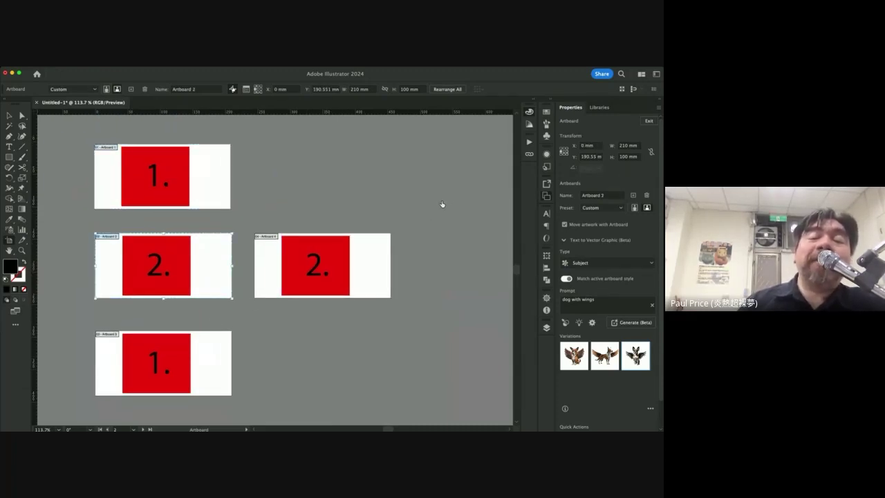
{"action": "key", "text": "Page_Down"}
{"action": "key", "text": "Page_Down"}
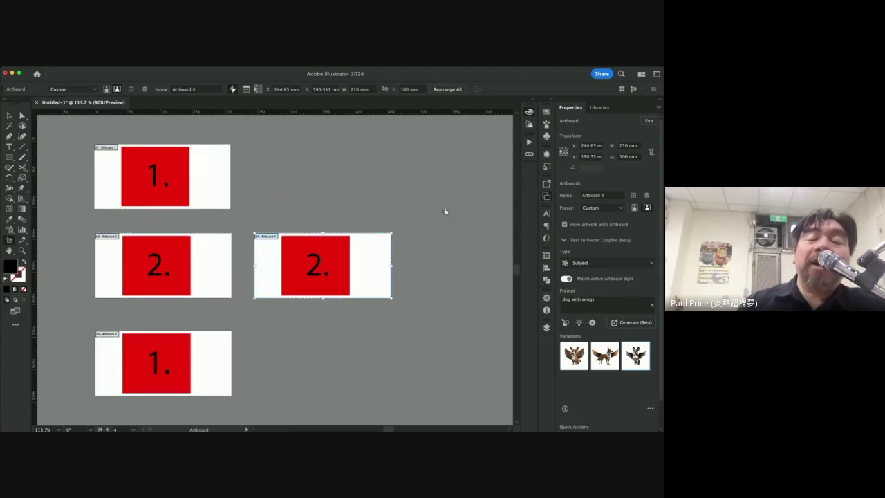
{"action": "key", "text": "Page_Up"}
{"action": "key", "text": "Page_Up"}
{"action": "key", "text": "Page_Up"}
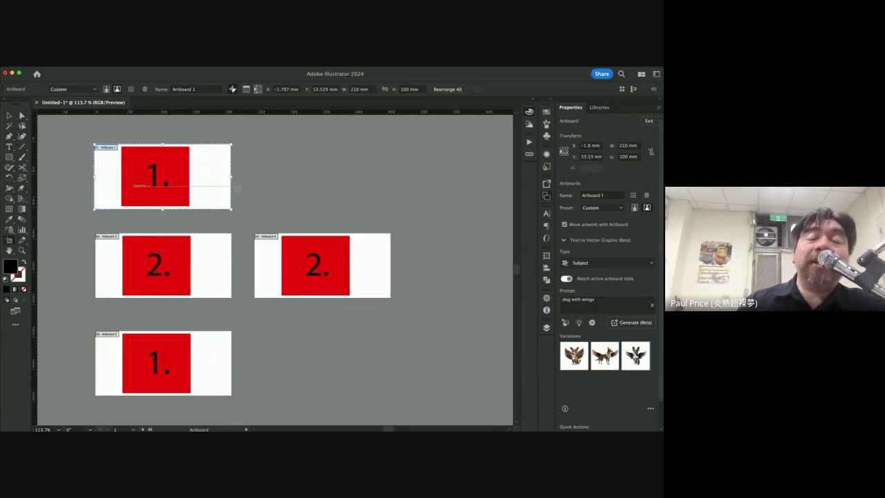
{"action": "key", "text": "Page_Up"}
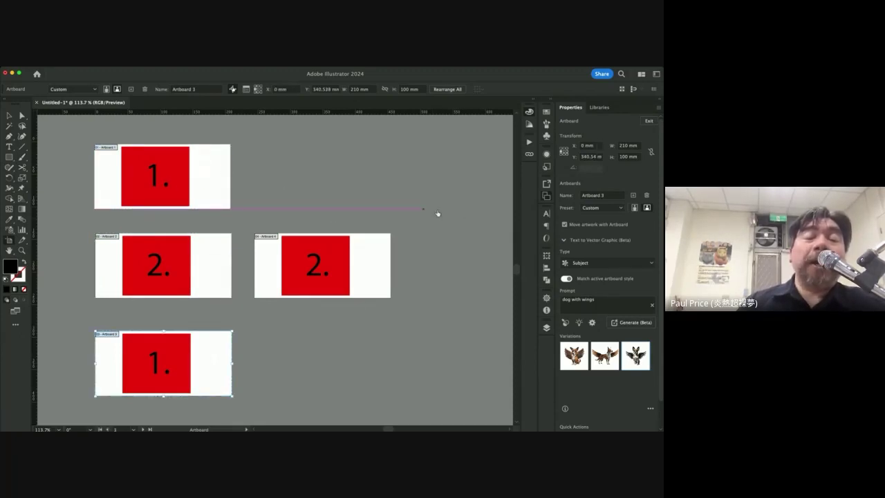
{"action": "key", "text": "Page_Down"}
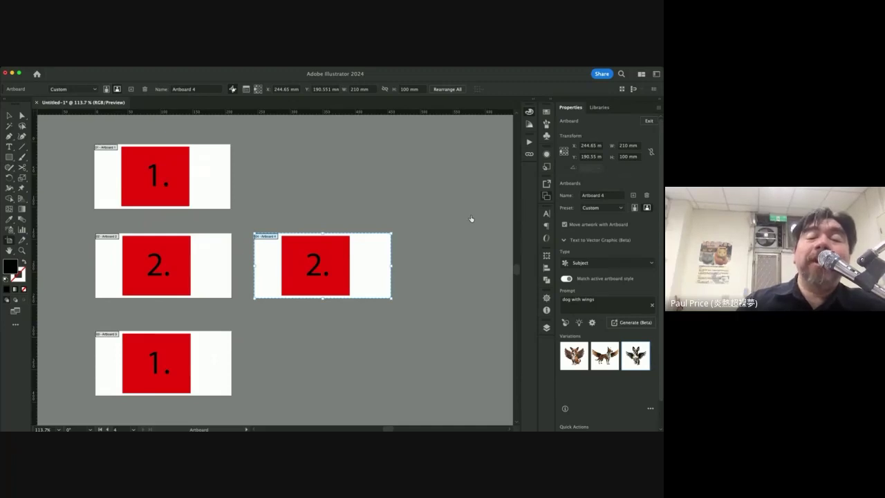
{"action": "key", "text": "super+0"}
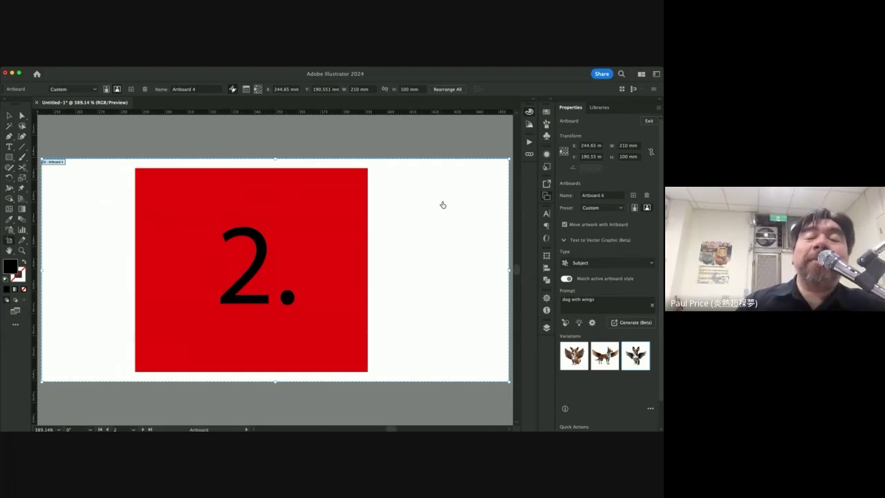
- Examine the order numbers and the layout of the four artboards across the canvas
{"action": "scroll", "coordinate": [233, 219], "scroll_direction": "down", "scroll_amount": 5}
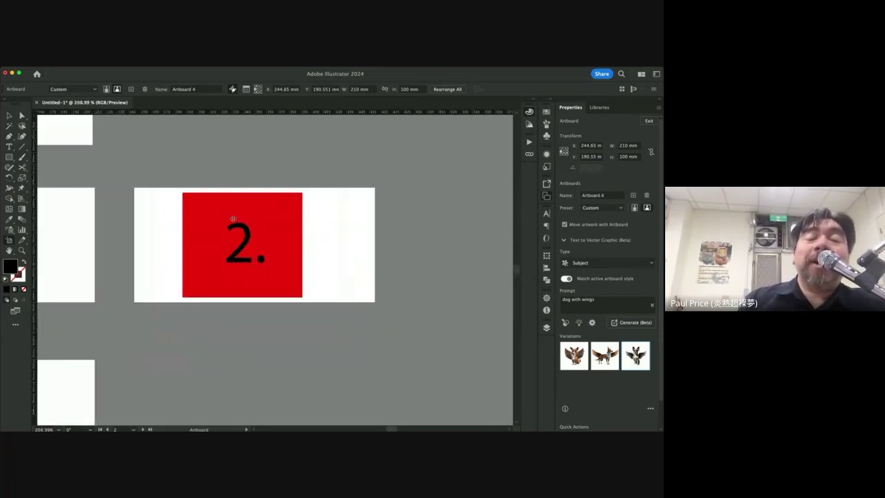
{"action": "scroll", "coordinate": [233, 218], "scroll_direction": "left", "scroll_amount": 5}
{"action": "scroll", "coordinate": [233, 219], "scroll_direction": "up", "scroll_amount": 2}
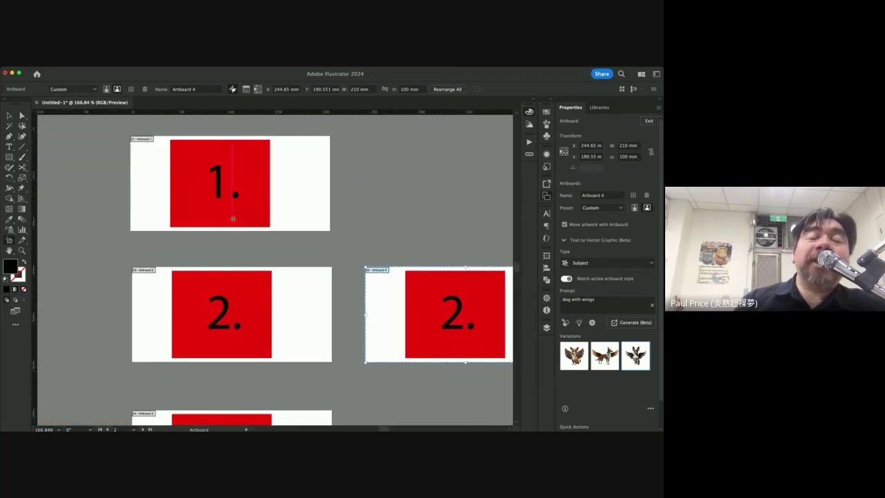
{"action": "scroll", "coordinate": [233, 218], "scroll_direction": "right", "scroll_amount": 3}
{"action": "scroll", "coordinate": [233, 218], "scroll_direction": "down", "scroll_amount": 1}
{"action": "scroll", "coordinate": [233, 219], "scroll_direction": "up", "scroll_amount": 5}
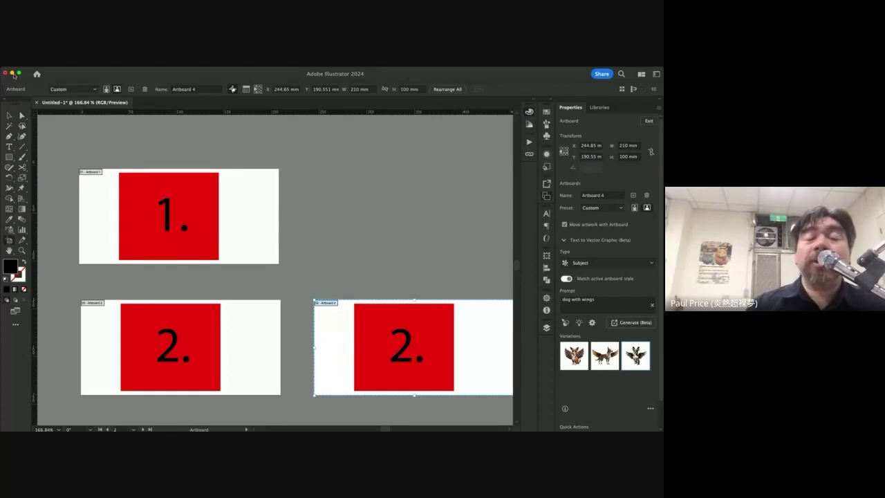
{"action": "scroll", "coordinate": [340, 261], "scroll_direction": "down", "scroll_amount": 3}
{"action": "scroll", "coordinate": [340, 261], "scroll_direction": "right", "scroll_amount": 2}
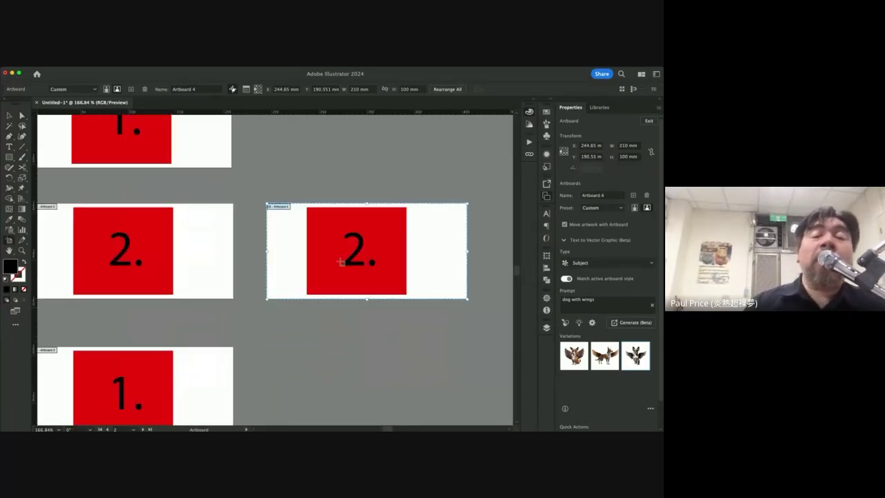
{"action": "scroll", "coordinate": [340, 261], "scroll_direction": "down", "scroll_amount": 2}
{"action": "scroll", "coordinate": [341, 262], "scroll_direction": "left", "scroll_amount": 1}
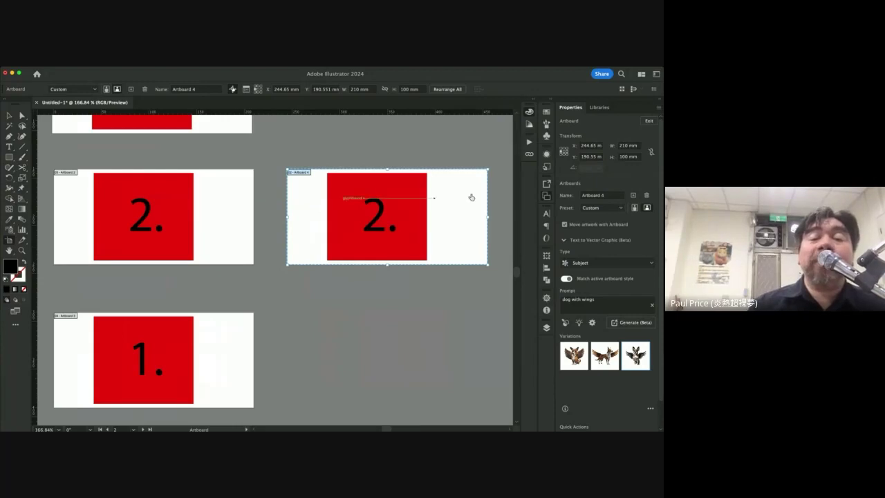
{"action": "scroll", "coordinate": [244, 193], "scroll_direction": "up", "scroll_amount": 6}
{"action": "scroll", "coordinate": [245, 193], "scroll_direction": "left", "scroll_amount": 1}
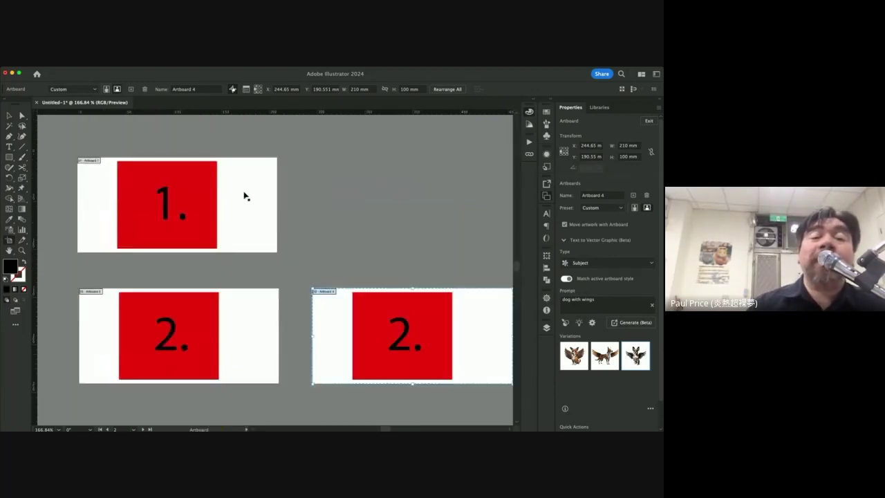
{"action": "scroll", "coordinate": [245, 194], "scroll_direction": "up", "scroll_amount": 3}
{"action": "scroll", "coordinate": [245, 193], "scroll_direction": "right", "scroll_amount": 1}
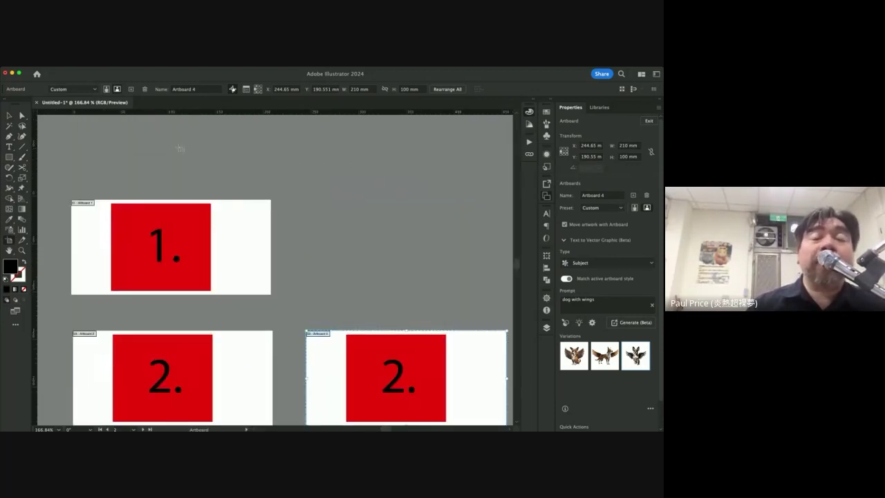
{"action": "scroll", "coordinate": [180, 148], "scroll_direction": "down", "scroll_amount": 4}
{"action": "scroll", "coordinate": [179, 149], "scroll_direction": "left", "scroll_amount": 1}
- Leave artboard editing and change the fill of the red rectangle behind "1." on Artboard 1 to yellow
{"action": "key", "text": "Escape"}
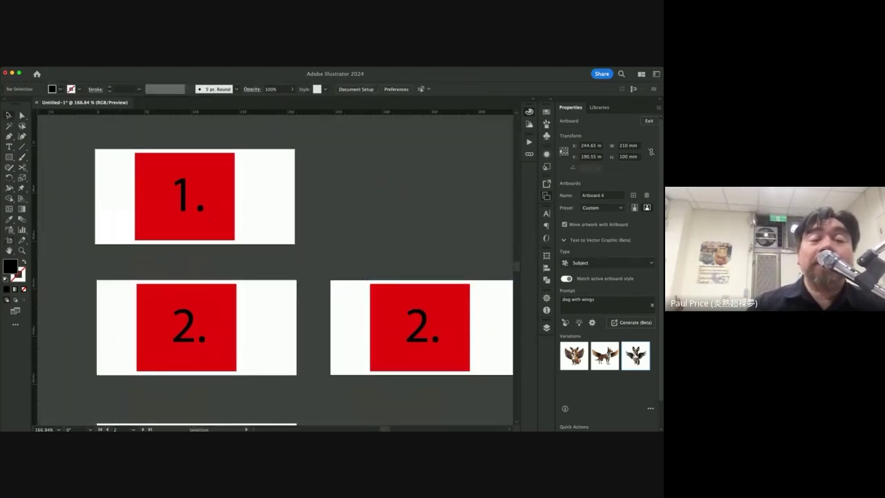
{"action": "left_click", "coordinate": [217, 175]}
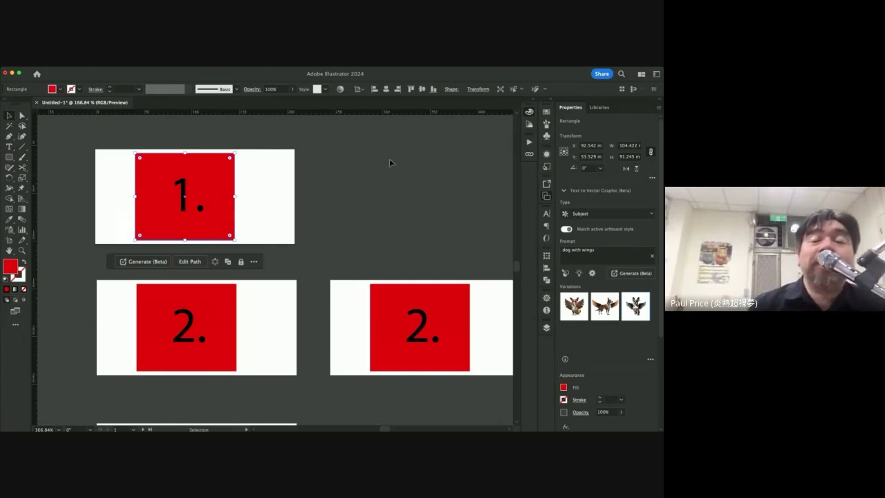
{"action": "left_click", "coordinate": [477, 139]}
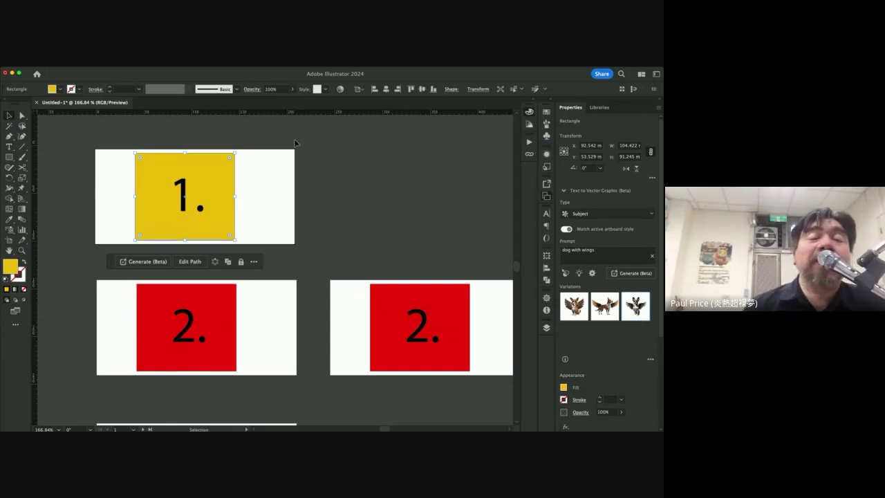
{"action": "left_click", "coordinate": [295, 143]}
- With the Artboard tool, create a new artboard that fits the bounds of the yellow rectangle, and return to the Selection tool
{"action": "left_click", "coordinate": [222, 178]}
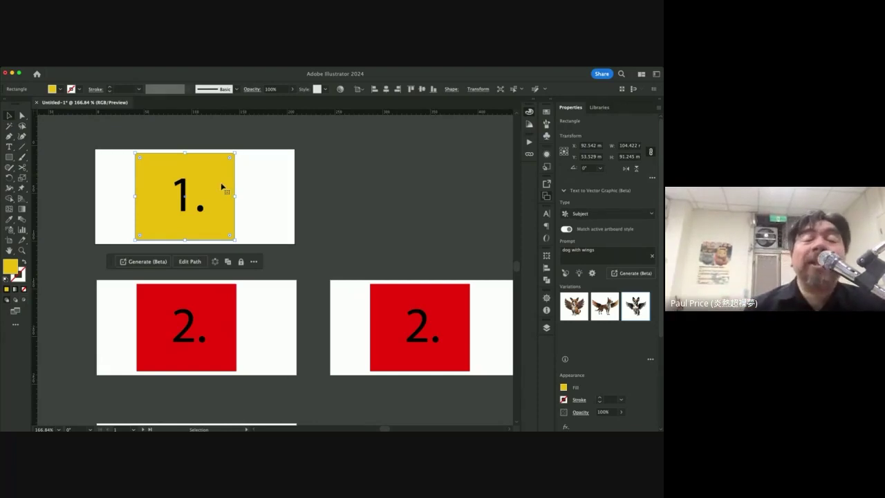
{"action": "left_click", "coordinate": [10, 240]}
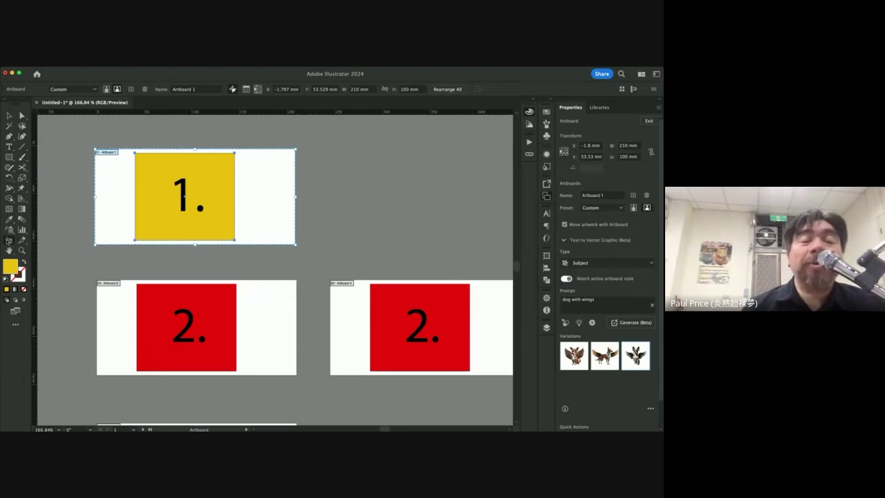
{"action": "left_click", "coordinate": [141, 158]}
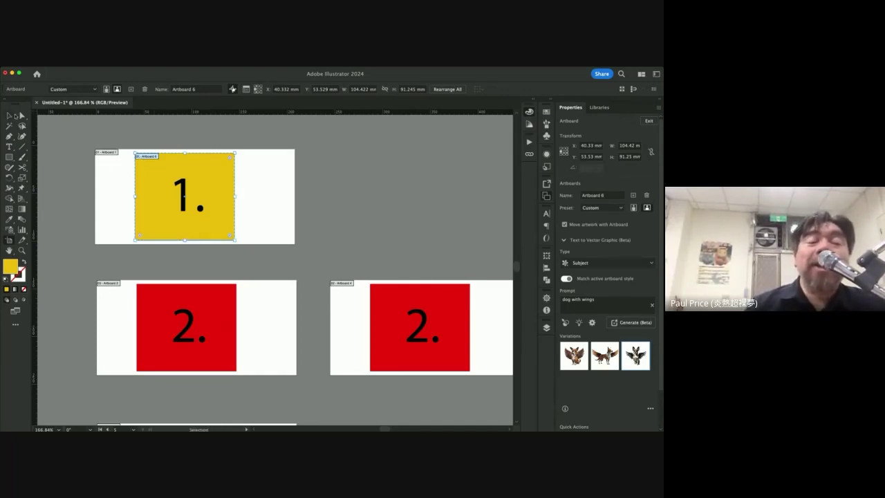
{"action": "key", "text": "Escape"}
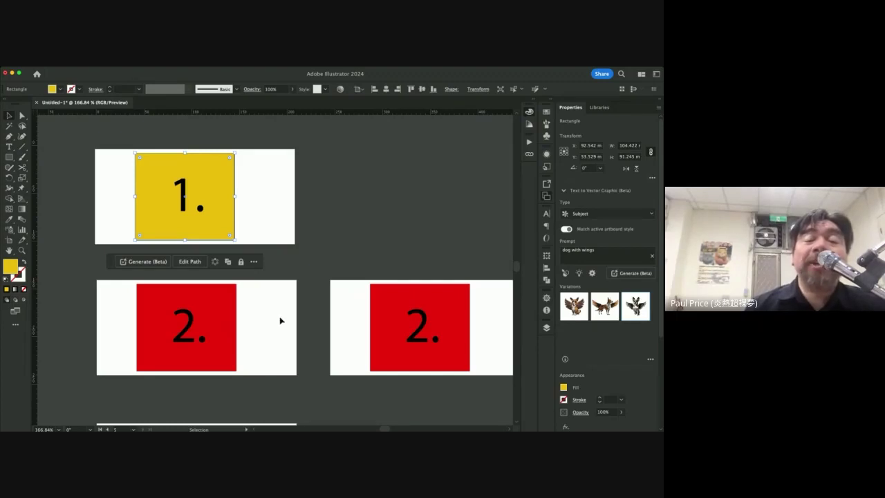
- Select the "1." text on the yellow rectangle and inspect it up close with the Artboard tool active
{"action": "left_click", "coordinate": [207, 195]}
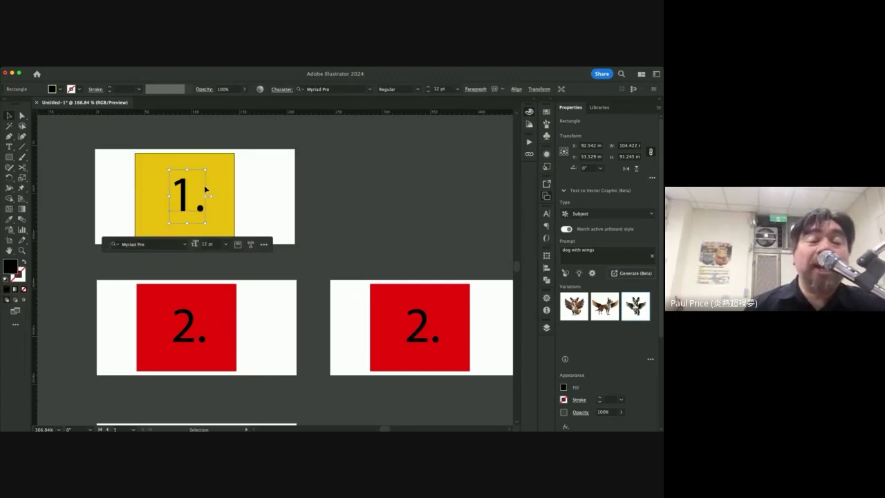
{"action": "left_click", "coordinate": [8, 240]}
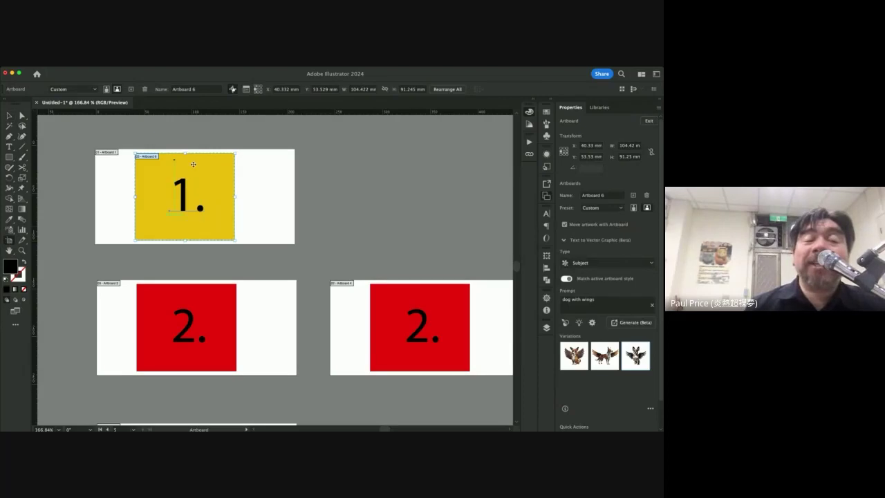
{"action": "scroll", "coordinate": [159, 184], "scroll_direction": "up", "scroll_amount": 5}
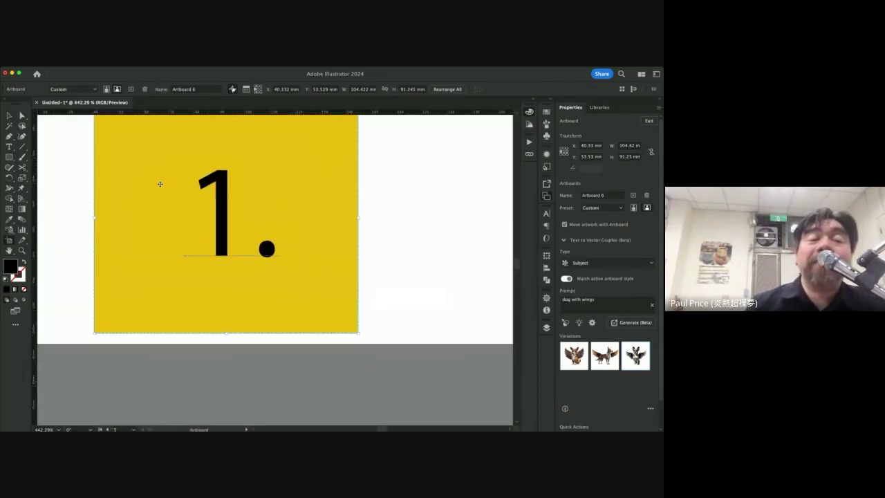
{"action": "scroll", "coordinate": [159, 184], "scroll_direction": "up", "scroll_amount": 3}
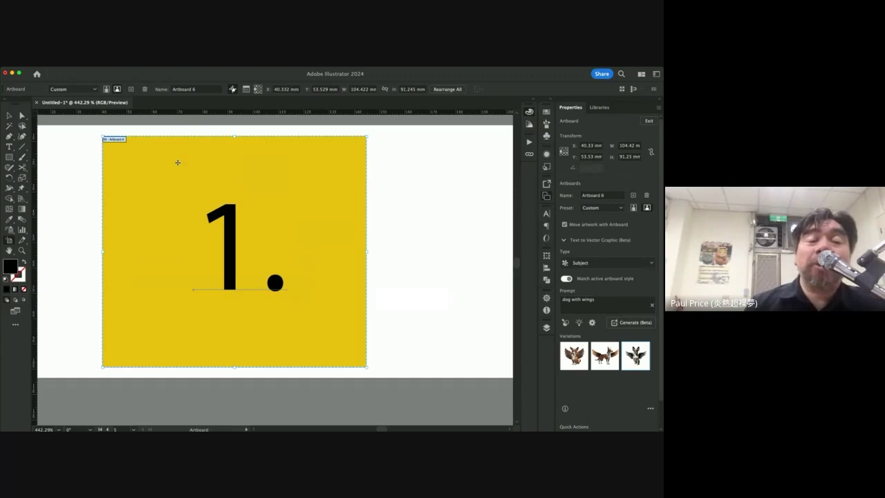
{"action": "left_click", "coordinate": [9, 116]}
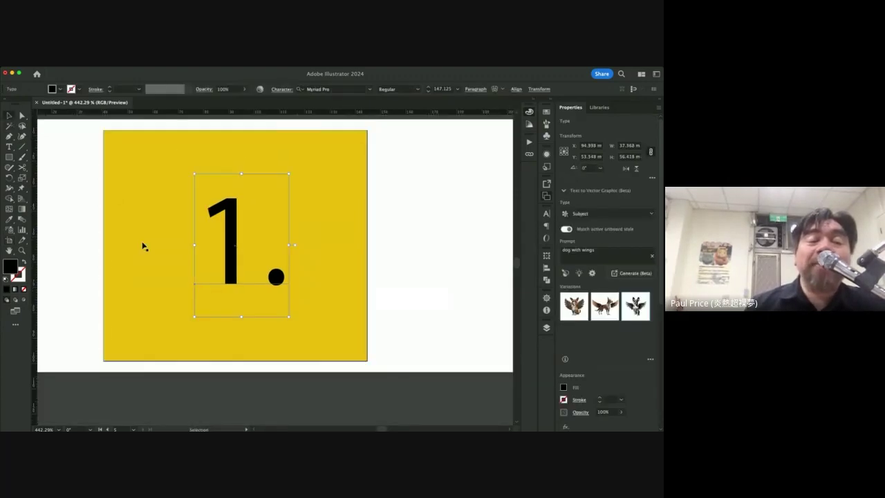
- Select the red rectangle behind "2." on Artboard 2 and create a new artboard fitted to its bounds
{"action": "scroll", "coordinate": [143, 246], "scroll_direction": "down", "scroll_amount": 5}
{"action": "left_click", "coordinate": [149, 255]}
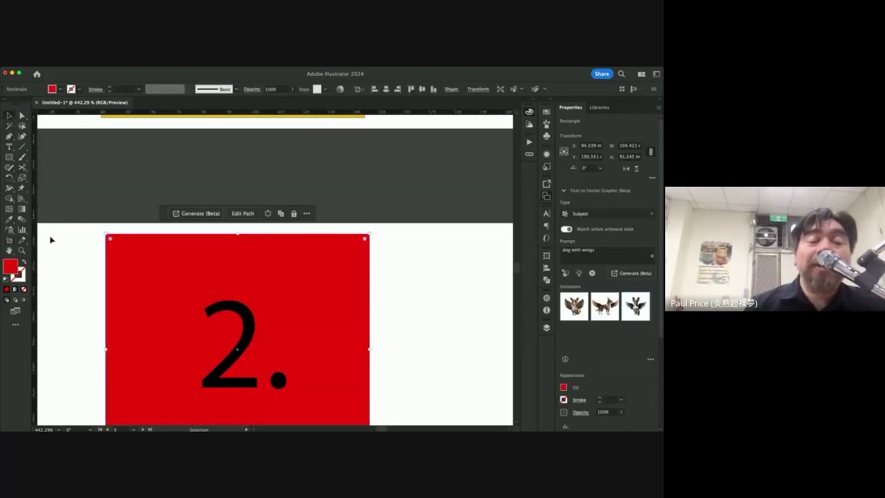
{"action": "left_click", "coordinate": [10, 240]}
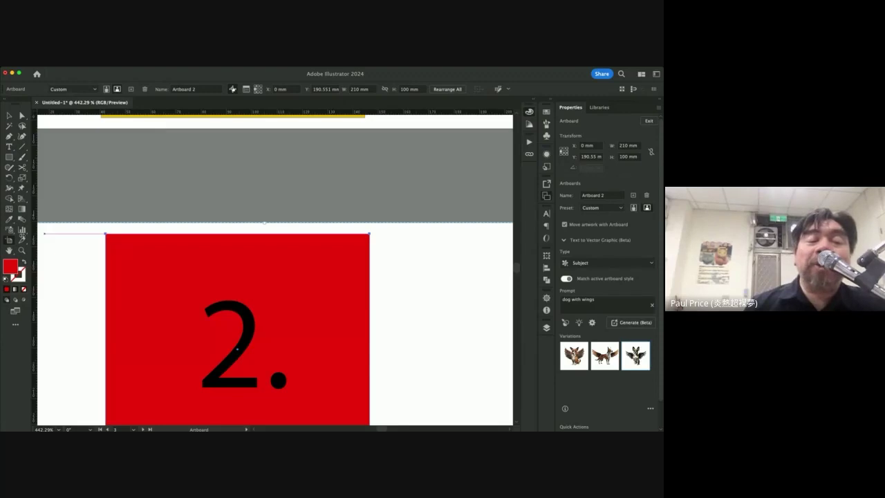
{"action": "left_click", "coordinate": [120, 240]}
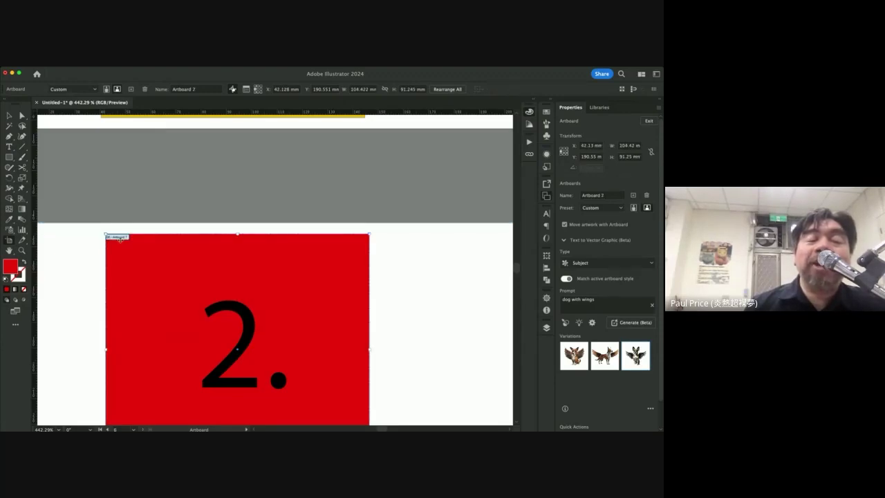
- Remove the new artboard around the red rectangle behind "2." on Artboard 2, leave artboard editing and clear the selection
{"action": "scroll", "coordinate": [174, 295], "scroll_direction": "down", "scroll_amount": 5}
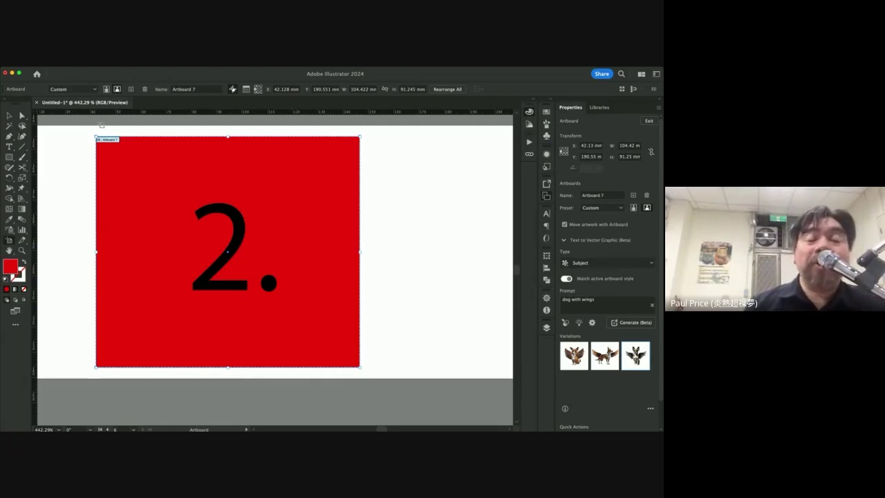
{"action": "left_click", "coordinate": [103, 172]}
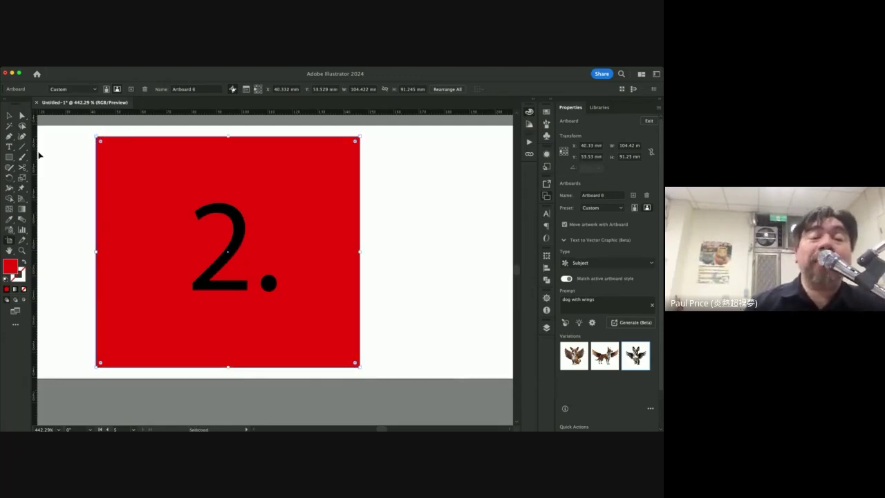
{"action": "scroll", "coordinate": [118, 198], "scroll_direction": "down", "scroll_amount": 5}
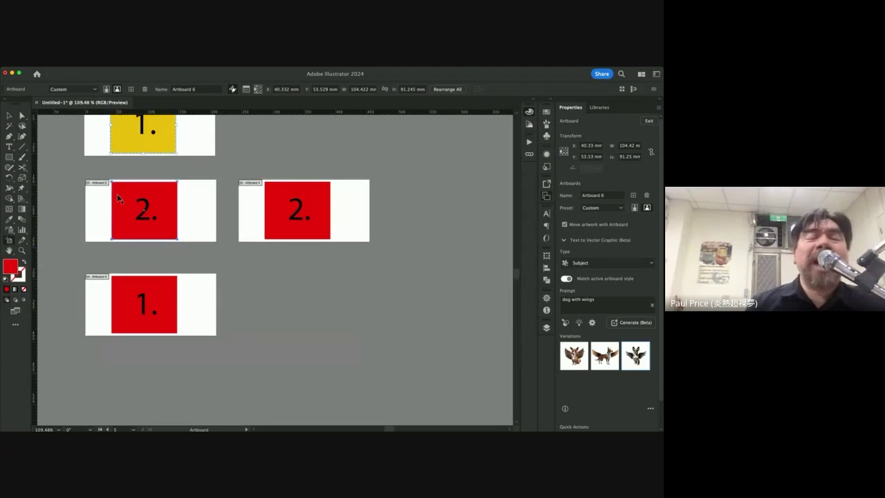
{"action": "scroll", "coordinate": [118, 197], "scroll_direction": "up", "scroll_amount": 3}
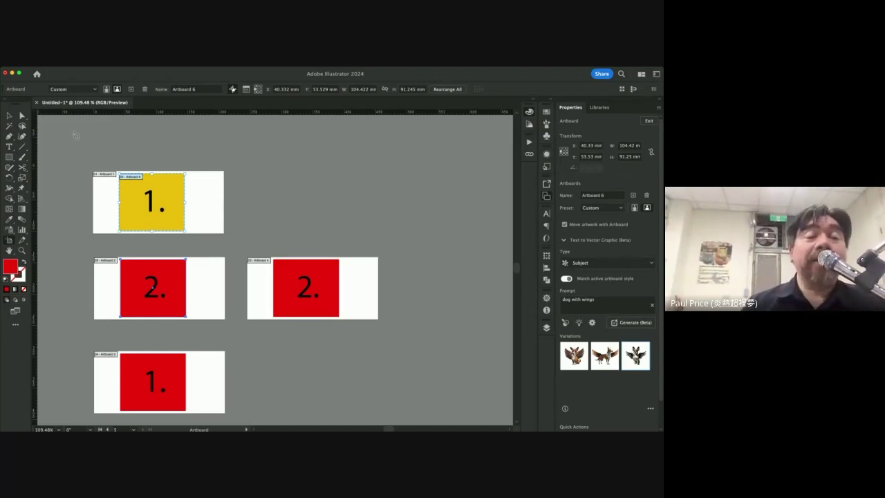
{"action": "left_click", "coordinate": [153, 289]}
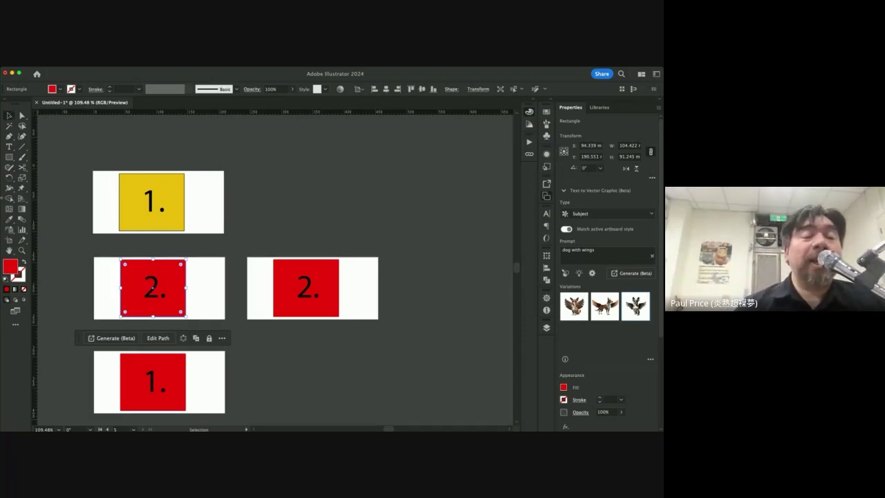
{"action": "left_click", "coordinate": [115, 136]}
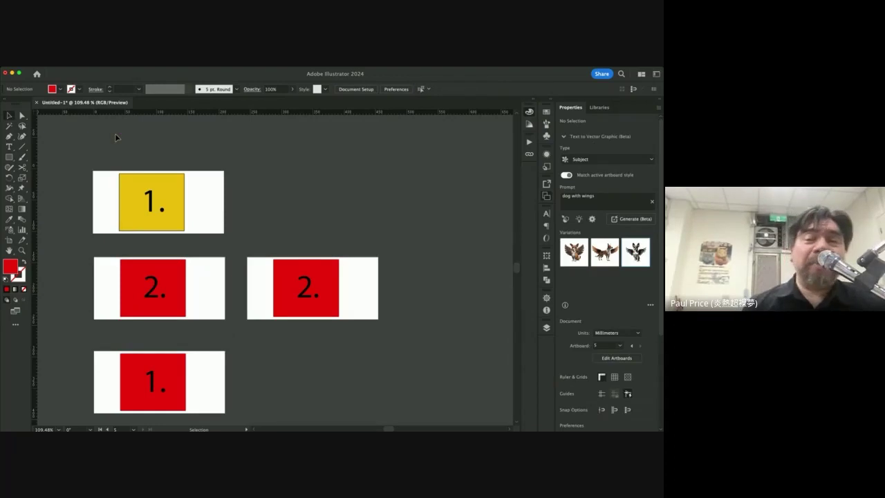
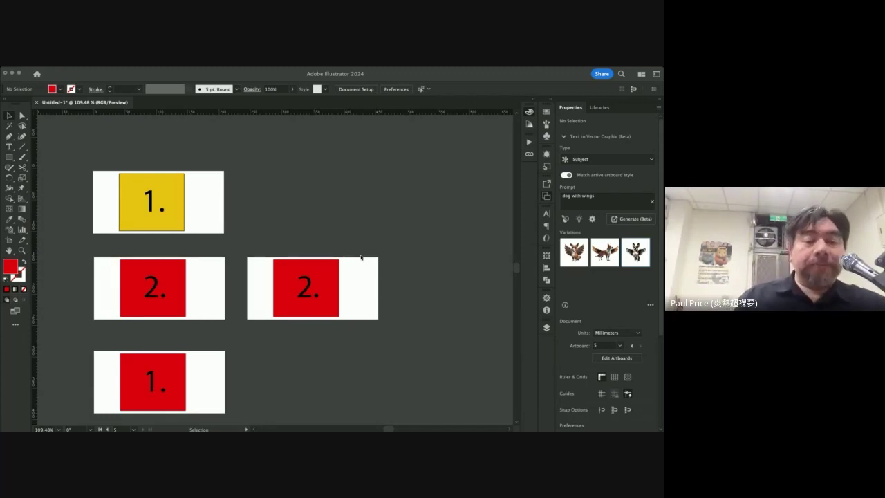
{"action": "left_click", "coordinate": [364, 414]}
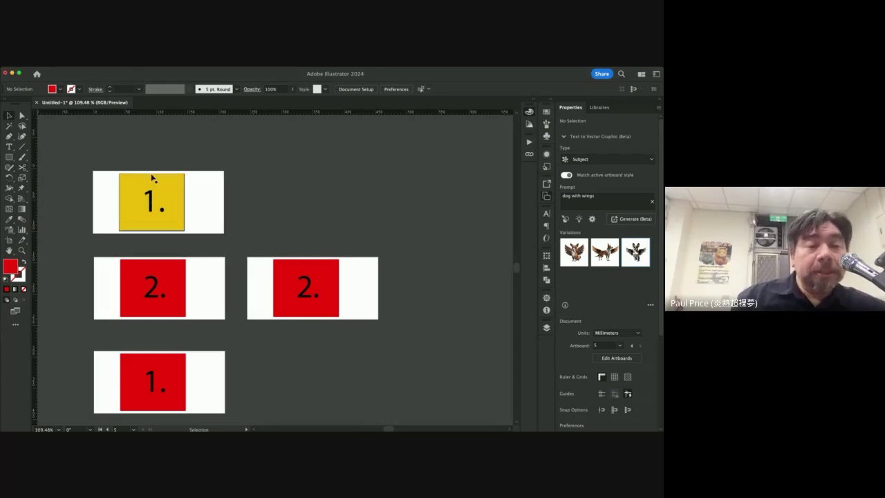
{"action": "scroll", "coordinate": [152, 176], "scroll_direction": "down", "scroll_amount": 3}
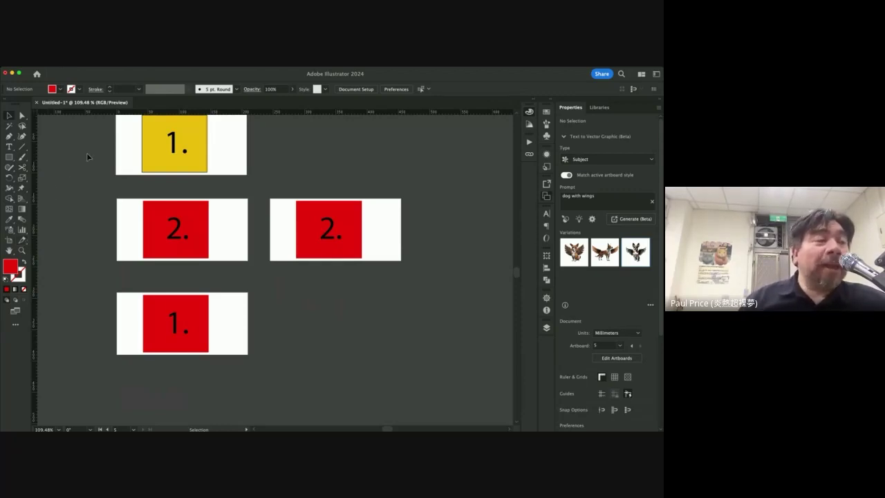
{"action": "scroll", "coordinate": [87, 153], "scroll_direction": "up", "scroll_amount": 3}
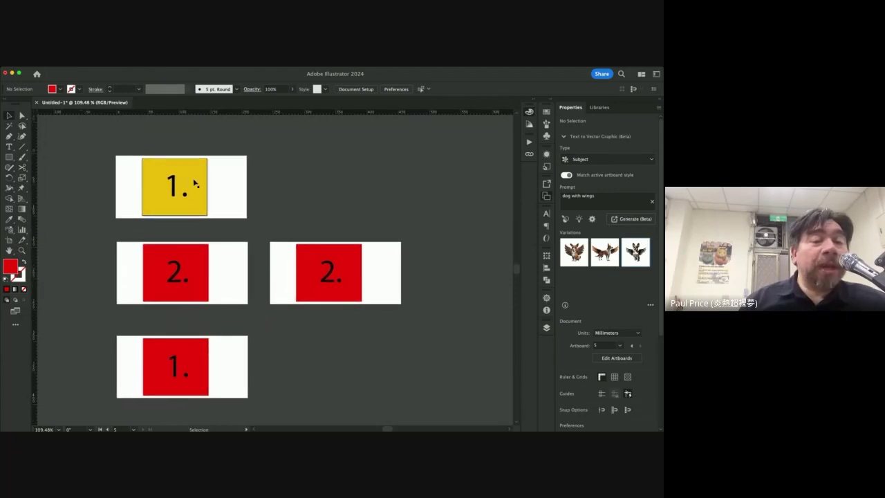
- Move the yellow rectangle aside on Artboard 1 and delete the "1." text and the smaller artboard nested there
{"action": "left_click_drag", "start_coordinate": [196, 183], "coordinate": [90, 174]}
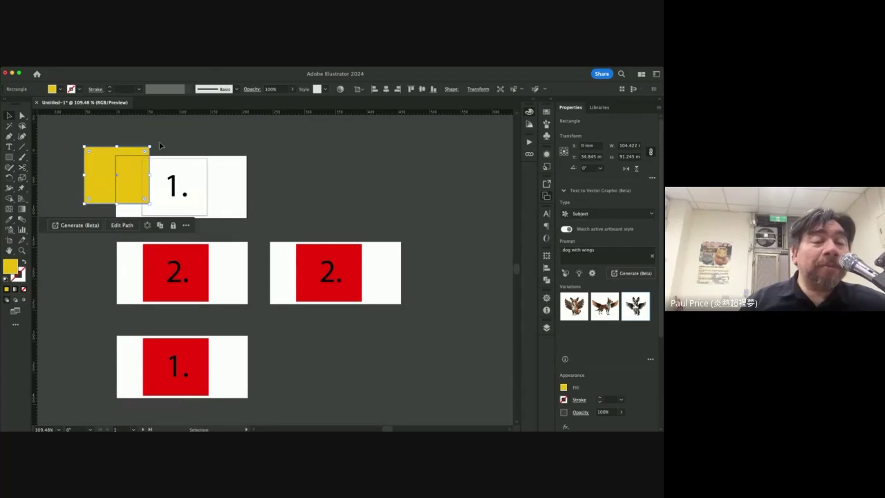
{"action": "left_click", "coordinate": [208, 209]}
{"action": "key", "text": "Delete"}
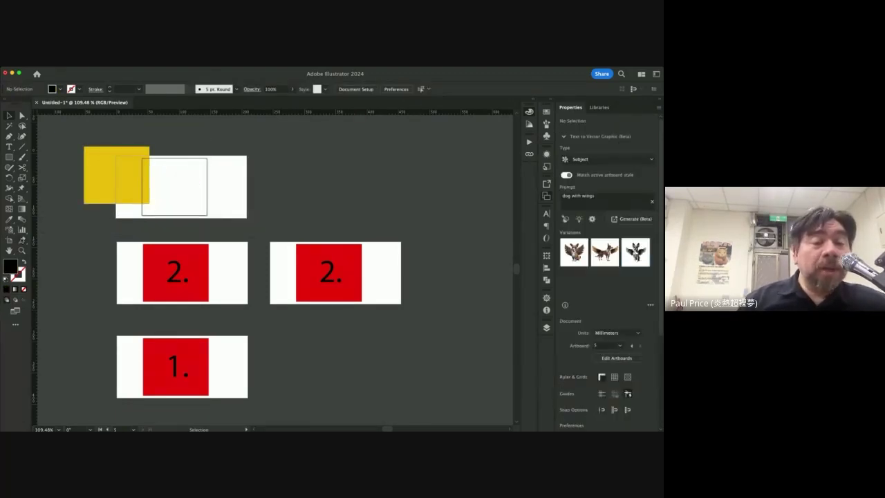
{"action": "key", "text": "shift+o"}
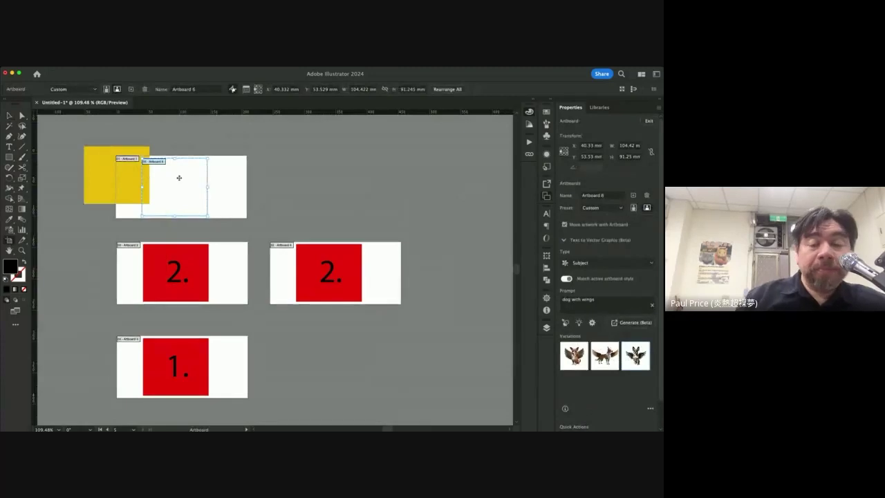
{"action": "key", "text": "Delete"}
- Shift Artboard 1 slightly and stretch the yellow rectangle to cover it completely, at 210 × 100 mm
{"action": "mouse_move", "coordinate": [139, 182]}
{"action": "left_mouse_down"}
{"action": "mouse_move", "coordinate": [175, 181]}
{"action": "mouse_move", "coordinate": [151, 177]}
{"action": "left_mouse_up"}
{"action": "key", "text": "Escape"}
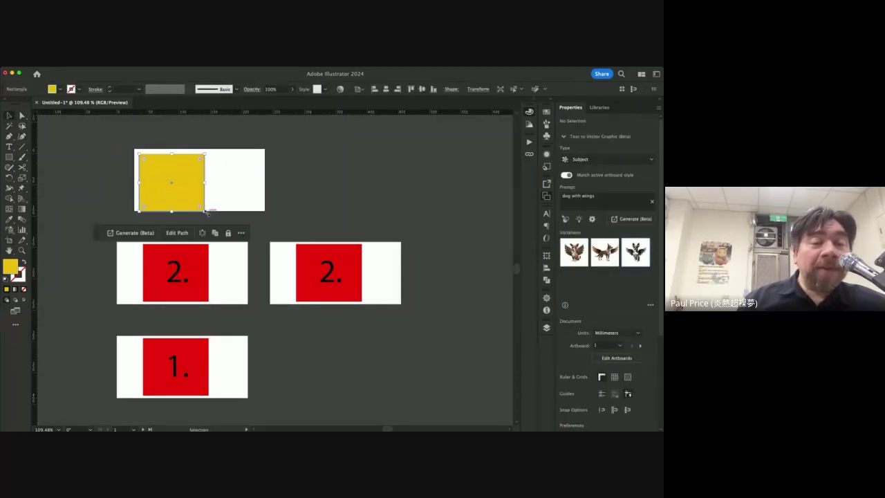
{"action": "left_click_drag", "start_coordinate": [204, 206], "coordinate": [196, 204]}
{"action": "mouse_move", "coordinate": [191, 199]}
{"action": "left_mouse_down"}
{"action": "mouse_move", "coordinate": [175, 183]}
{"action": "mouse_move", "coordinate": [173, 163]}
{"action": "mouse_move", "coordinate": [273, 170]}
{"action": "left_mouse_up"}
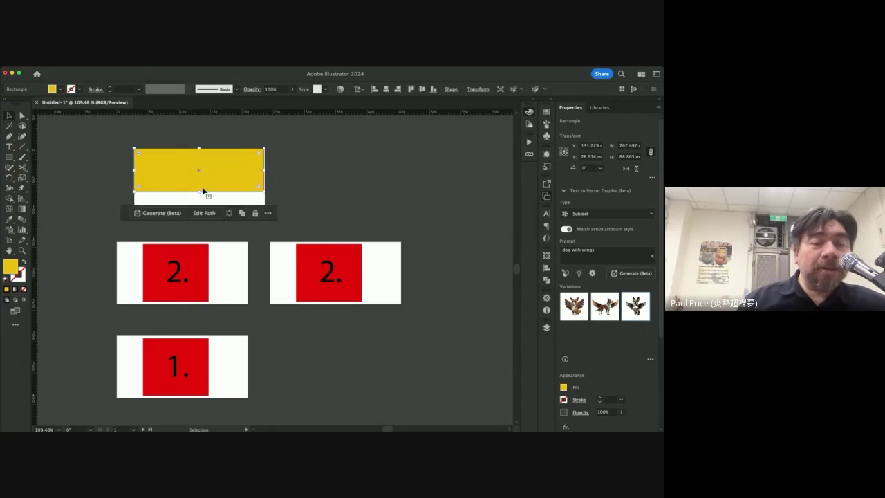
{"action": "left_click_drag", "start_coordinate": [199, 192], "coordinate": [199, 211]}
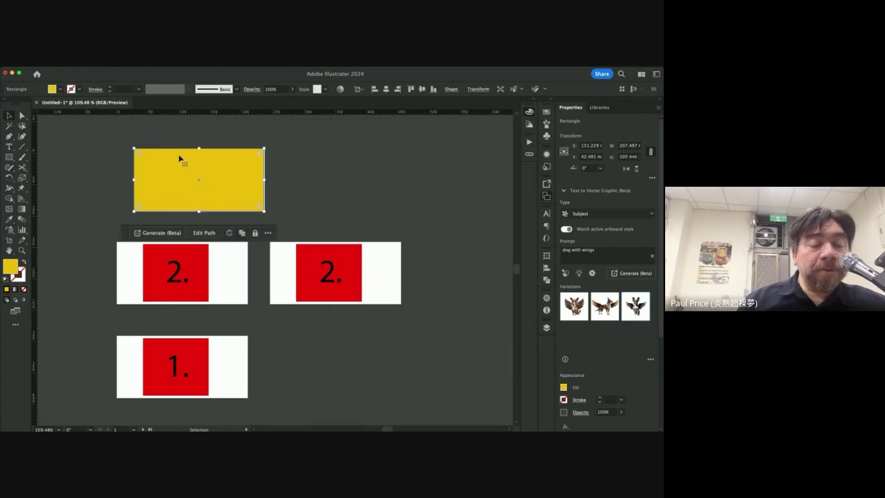
{"action": "key", "text": "z"}
{"action": "left_click_drag", "start_coordinate": [182, 176], "coordinate": [247, 180]}
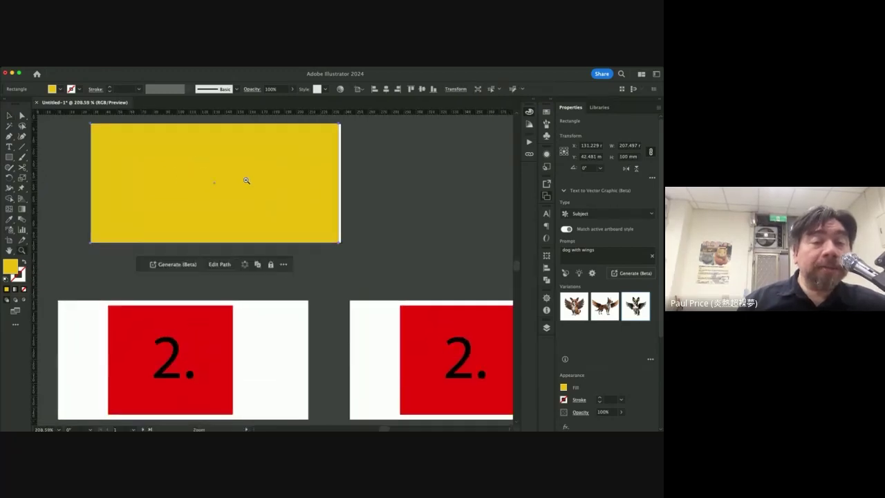
{"action": "key", "text": "v"}
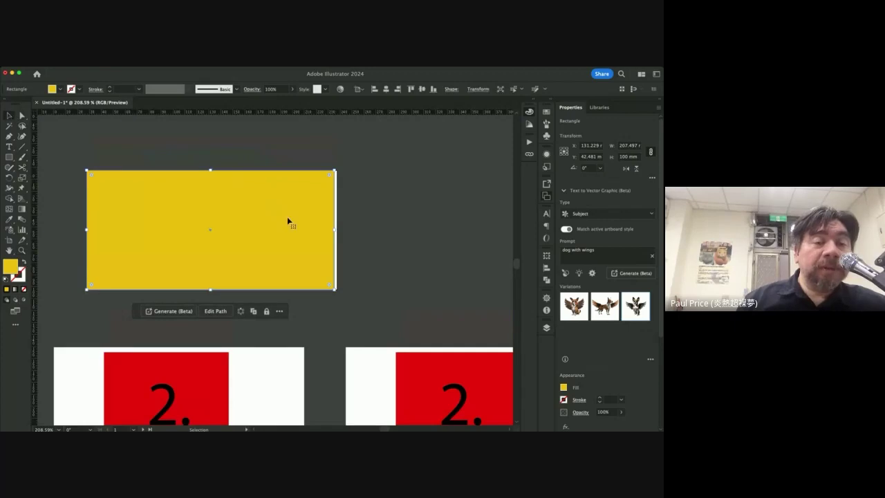
{"action": "left_click_drag", "start_coordinate": [336, 230], "coordinate": [338, 230]}
- Draw a rectangle about 57 × 41 mm in the yellow rectangle's upper-left area and fill it with red sampled from the "2." rectangle
{"action": "left_click", "coordinate": [9, 158]}
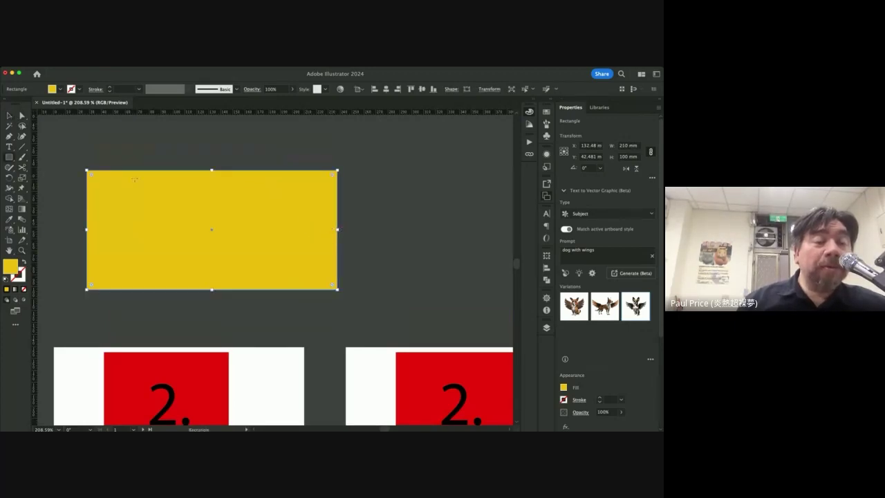
{"action": "mouse_move", "coordinate": [105, 182]}
{"action": "left_mouse_down"}
{"action": "mouse_move", "coordinate": [131, 187]}
{"action": "mouse_move", "coordinate": [172, 230]}
{"action": "left_mouse_up"}
{"action": "left_click", "coordinate": [9, 219]}
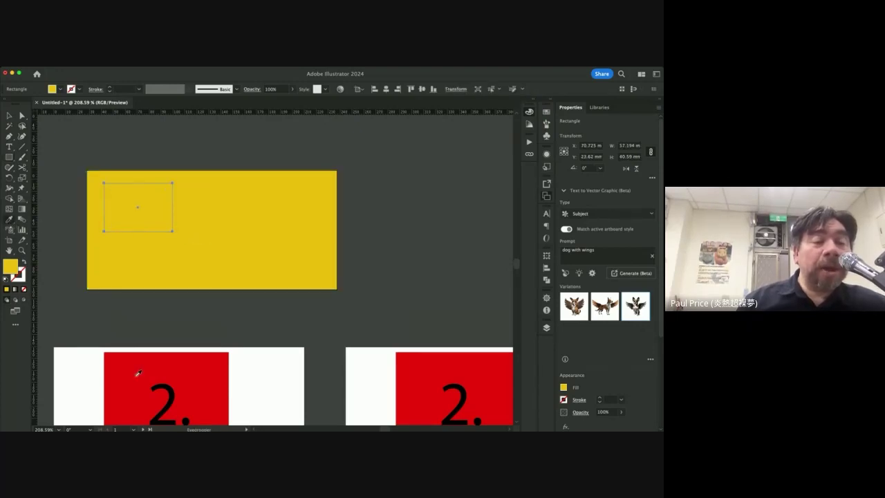
{"action": "left_click", "coordinate": [137, 374]}
{"action": "left_click", "coordinate": [10, 116]}
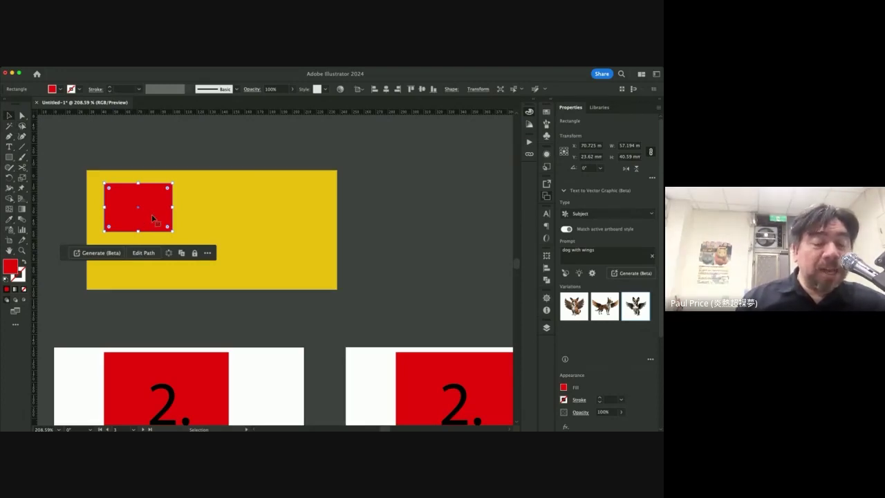
- Paste a copy of the small red rectangle, align it just beside the original and give it a darker red fill
{"action": "key", "text": "super+c"}
{"action": "key", "text": "super+v"}
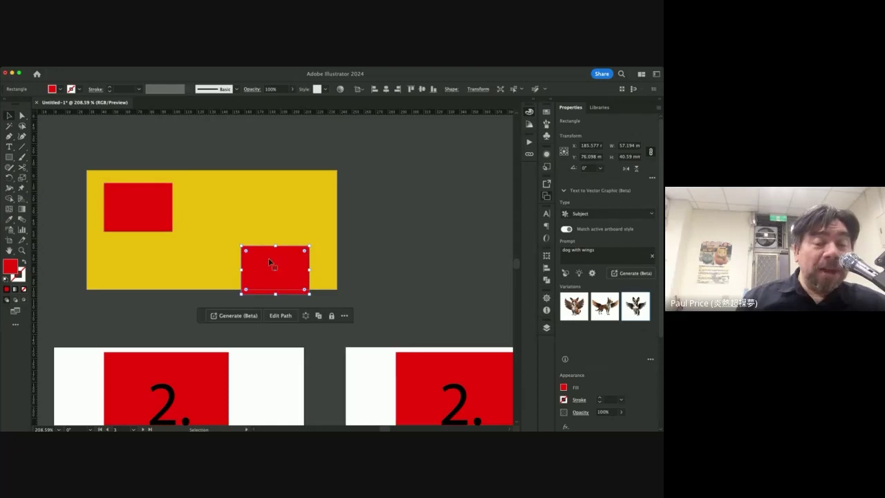
{"action": "left_click_drag", "start_coordinate": [272, 258], "coordinate": [208, 198]}
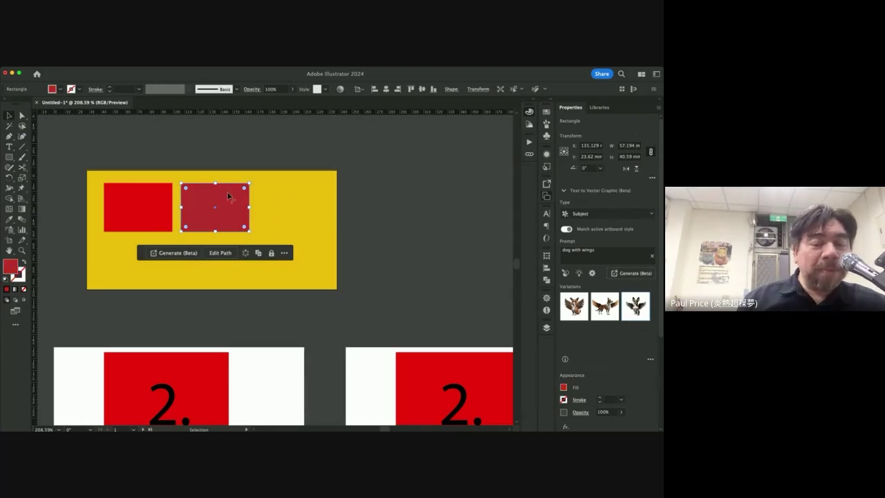
- Duplicate the dark red rectangle to complete a row of three and fill the new copy with purple
{"action": "key", "text": "a"}
{"action": "left_click_drag", "start_coordinate": [228, 196], "coordinate": [285, 200]}
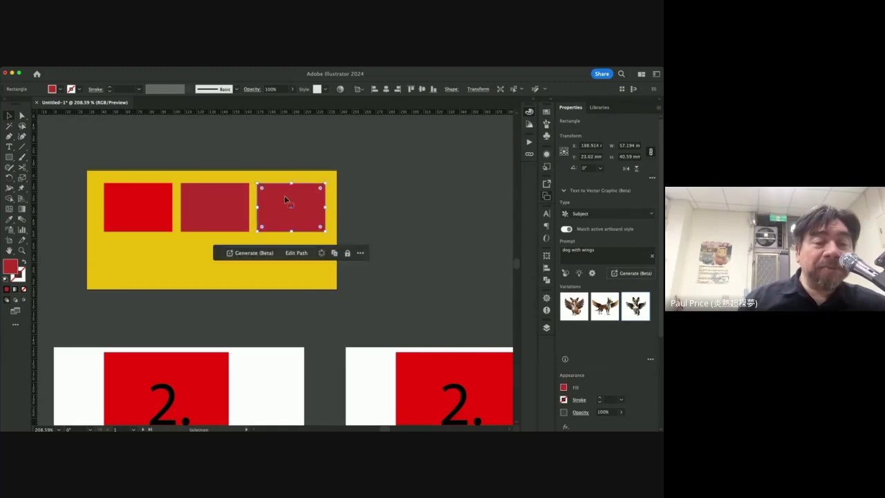
{"action": "left_click", "coordinate": [440, 190]}
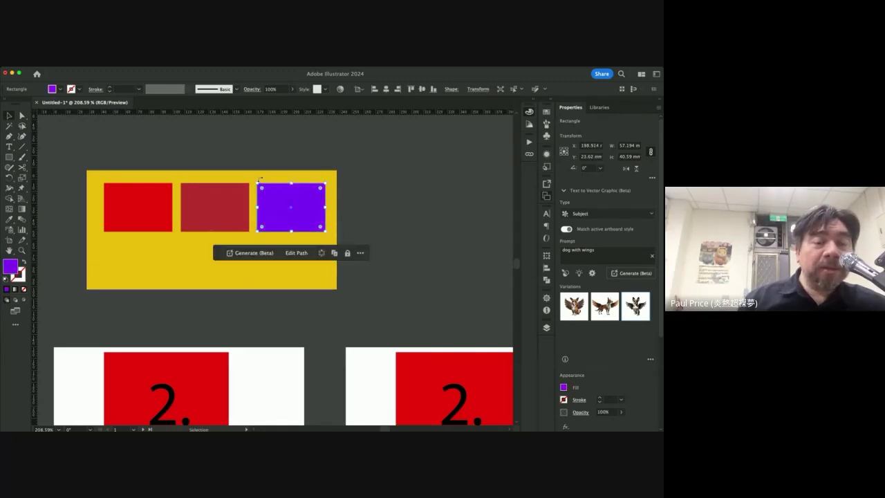
{"action": "left_click", "coordinate": [224, 158]}
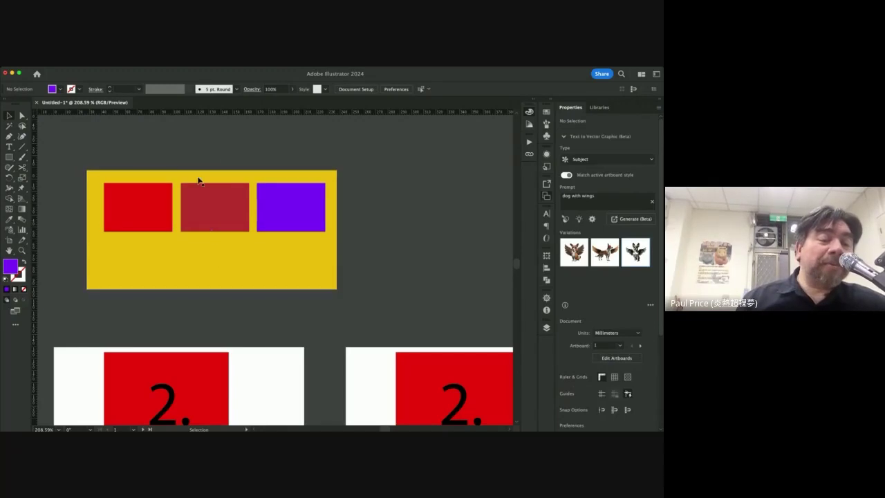
- Create an area text box about 54 × 30 mm with Lorem ipsum placeholder text below the first red rectangle
{"action": "left_click", "coordinate": [9, 147]}
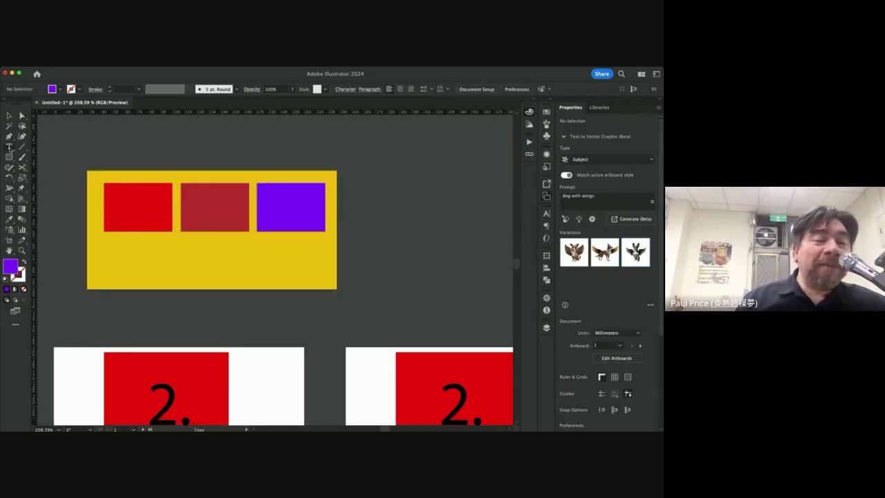
{"action": "left_click_drag", "start_coordinate": [107, 239], "coordinate": [171, 275]}
{"action": "key", "text": "Escape"}
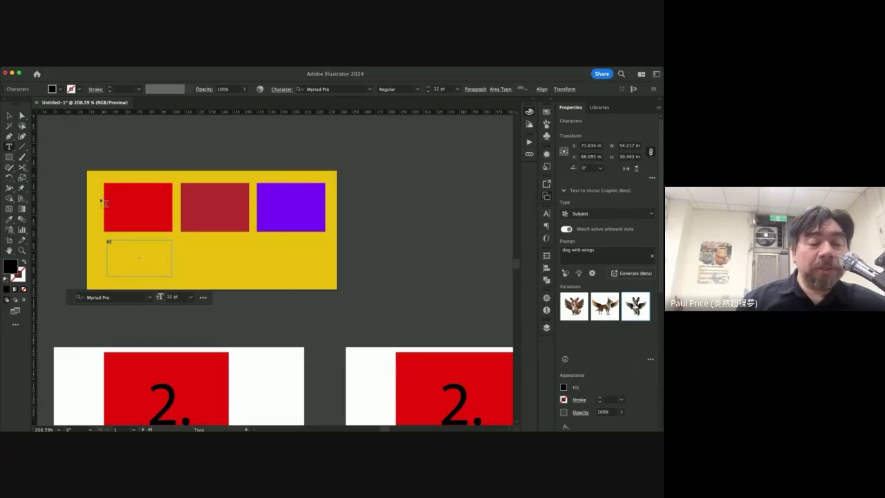
{"action": "left_click", "coordinate": [148, 148]}
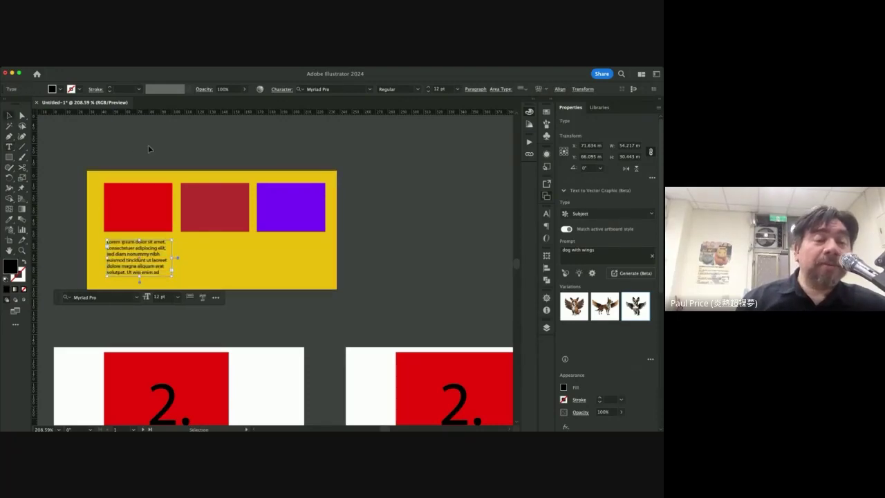
- Copy the placeholder text box and place the copies below the dark red and purple rectangles
{"action": "left_click", "coordinate": [150, 243]}
{"action": "key", "text": "super+c"}
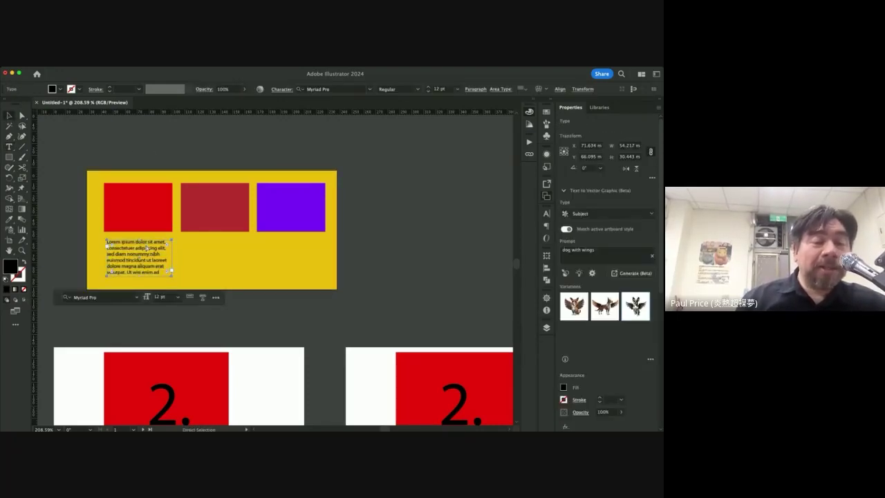
{"action": "key", "text": "super+v"}
{"action": "left_click_drag", "start_coordinate": [262, 263], "coordinate": [205, 251]}
{"action": "key", "text": "super+v"}
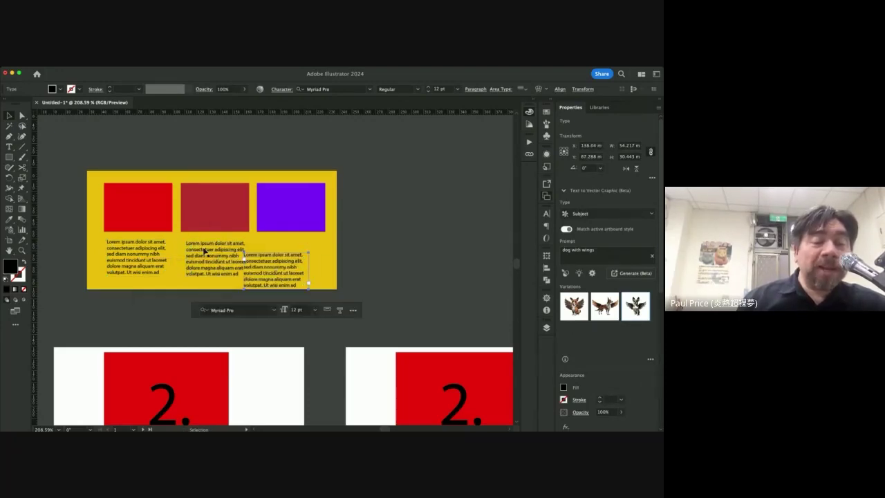
{"action": "left_click_drag", "start_coordinate": [256, 278], "coordinate": [273, 268]}
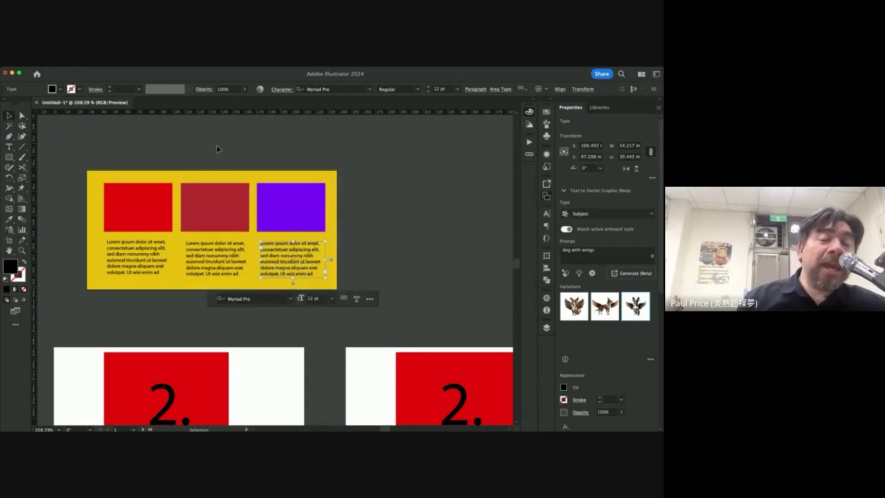
{"action": "left_click", "coordinate": [54, 208]}
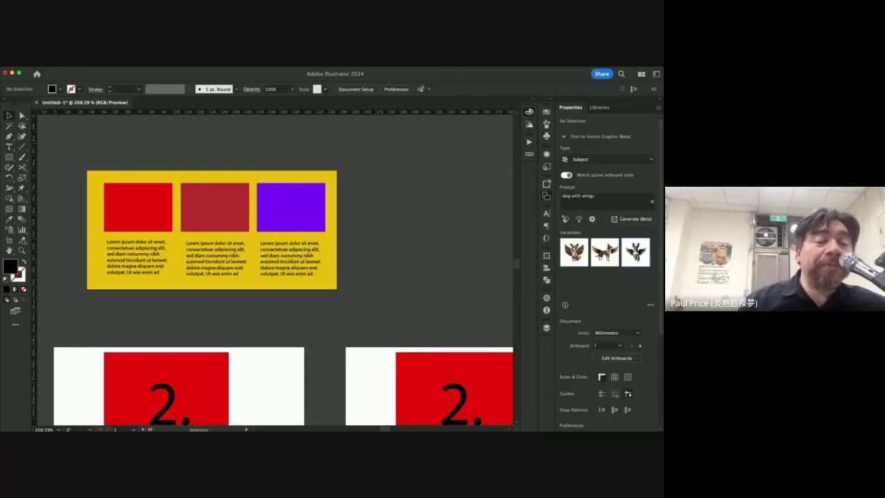
- With the Slice tool, draw a slice about 56 × 40 mm around the first red rectangle
{"action": "left_click", "coordinate": [22, 242]}
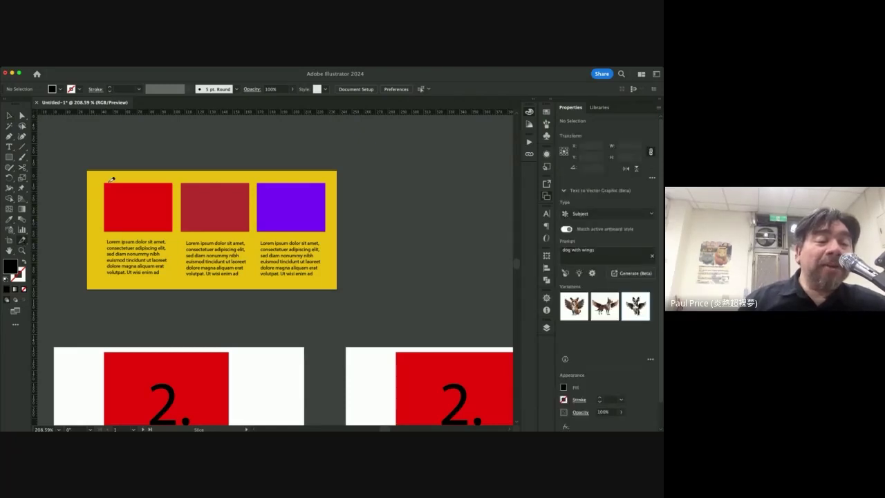
{"action": "left_click_drag", "start_coordinate": [108, 181], "coordinate": [173, 231]}
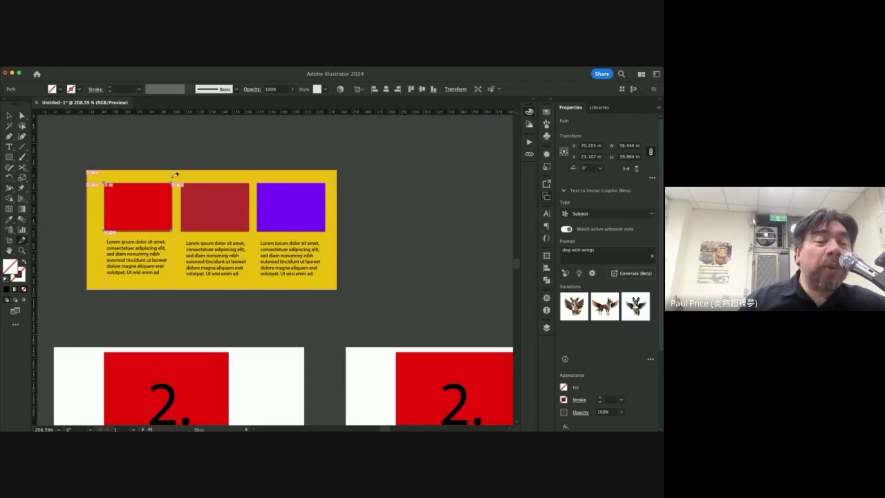
- Draw slices about 56 × 40 mm around the dark red rectangle and about 56 × 41 mm around the purple rectangle
{"action": "left_click_drag", "start_coordinate": [181, 184], "coordinate": [255, 229]}
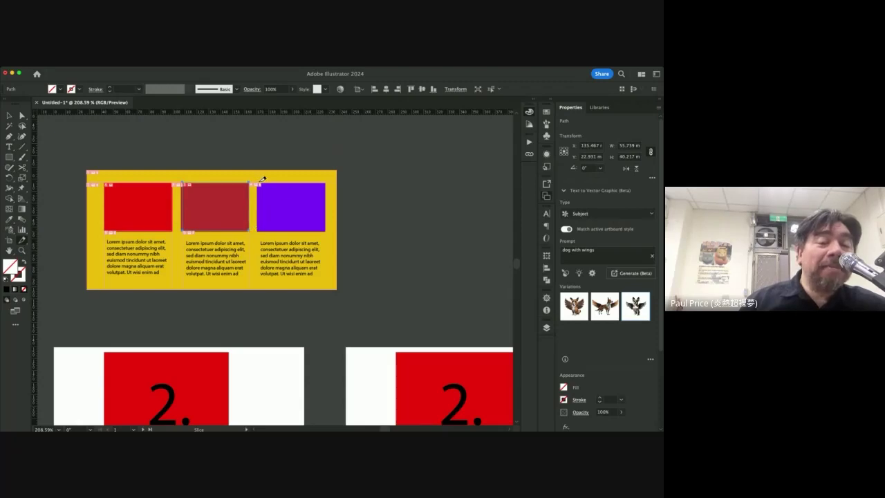
{"action": "left_click_drag", "start_coordinate": [257, 183], "coordinate": [330, 230]}
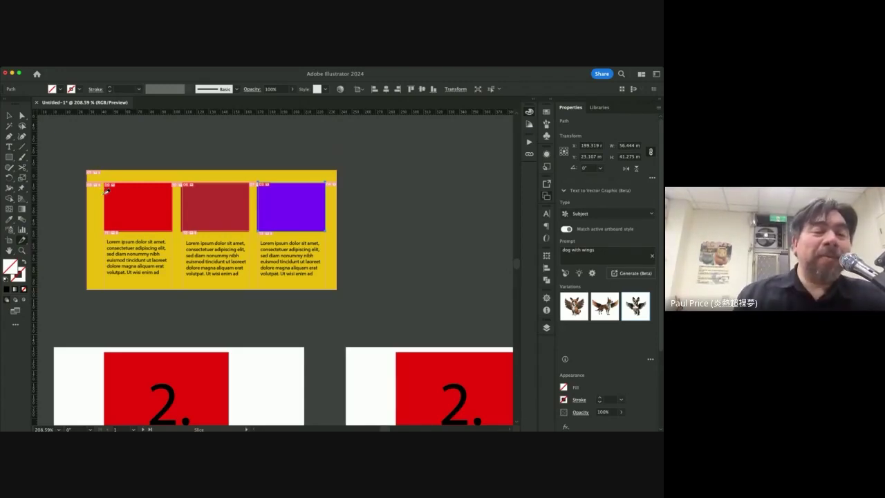
{"action": "scroll", "coordinate": [106, 193], "scroll_direction": "up", "scroll_amount": 3}
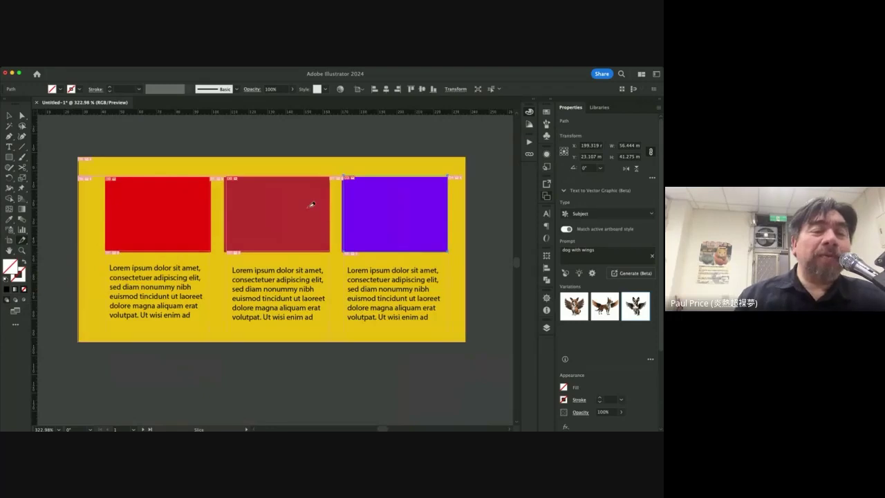
{"action": "scroll", "coordinate": [311, 203], "scroll_direction": "down", "scroll_amount": 3}
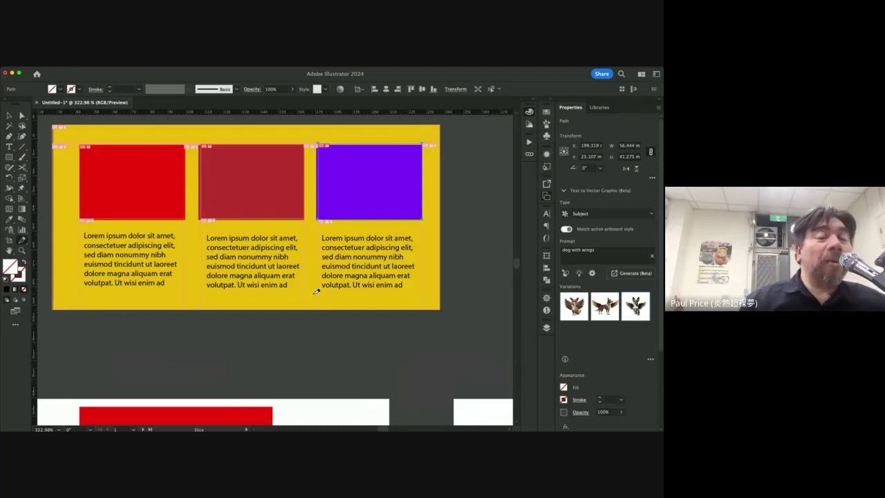
{"action": "scroll", "coordinate": [215, 208], "scroll_direction": "up", "scroll_amount": 2}
{"action": "scroll", "coordinate": [215, 208], "scroll_direction": "left", "scroll_amount": 2}
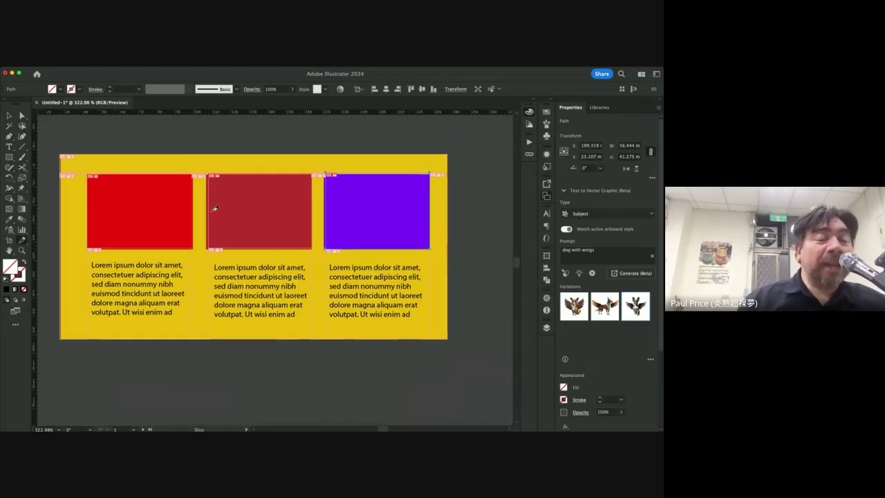
{"action": "scroll", "coordinate": [215, 209], "scroll_direction": "down", "scroll_amount": 2}
{"action": "scroll", "coordinate": [215, 208], "scroll_direction": "right", "scroll_amount": 1}
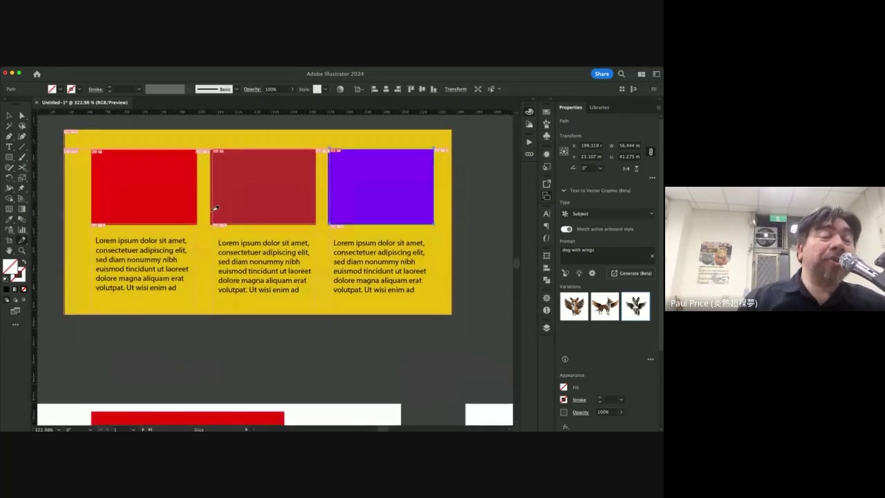
- Select the slices over the first red and the dark red rectangles with the Slice Selection tool
{"action": "left_click", "coordinate": [24, 240], "text": "alt"}
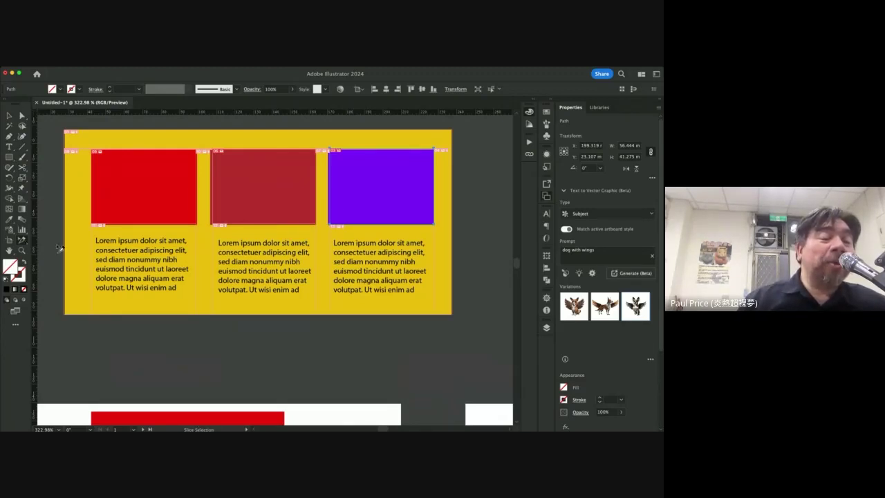
{"action": "left_click", "coordinate": [128, 198]}
{"action": "left_click", "coordinate": [257, 155]}
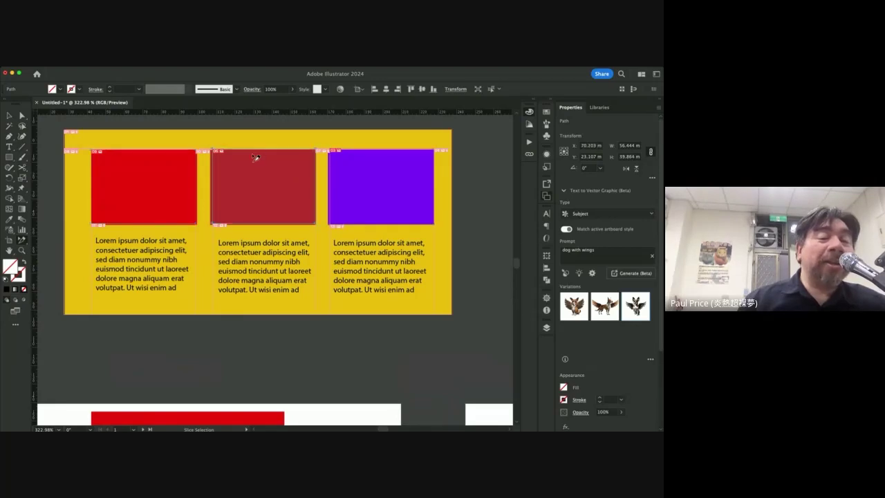
{"action": "left_click", "coordinate": [154, 148]}
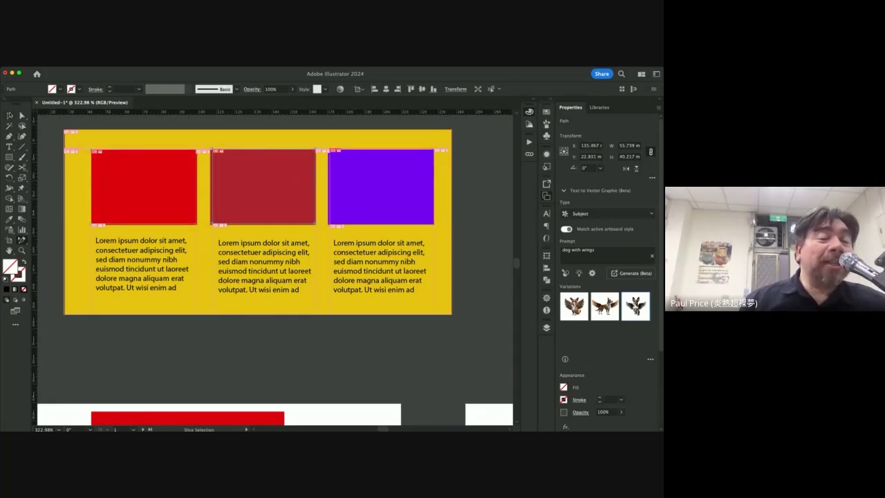
- Remove the slices over the red, dark red and purple rectangles and clear the selection
{"action": "left_click", "coordinate": [10, 115]}
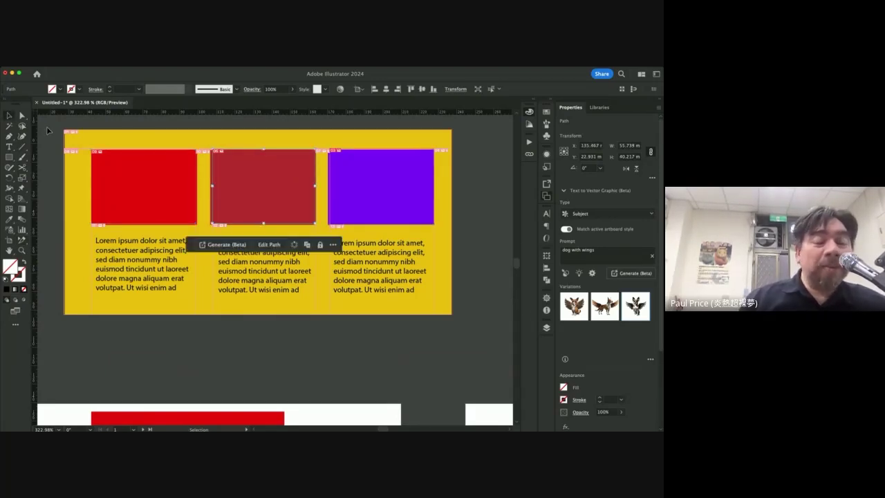
{"action": "key", "text": "a"}
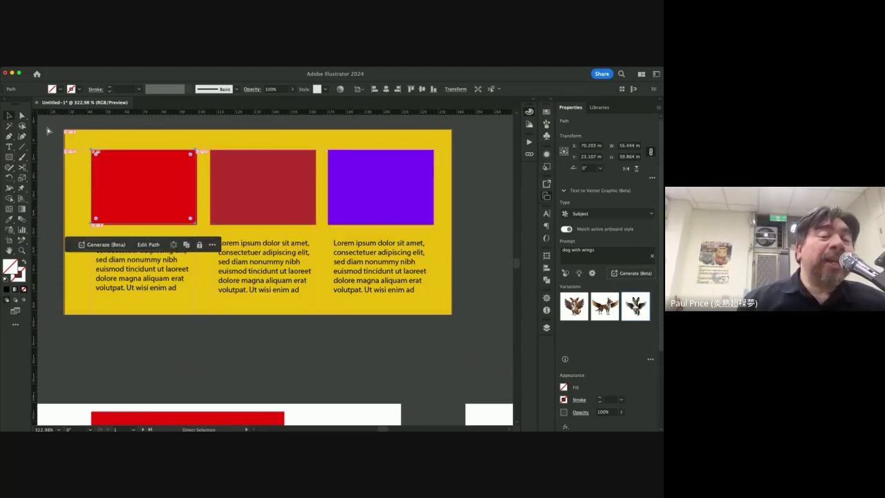
{"action": "left_click", "coordinate": [49, 129]}
{"action": "key", "text": "v"}
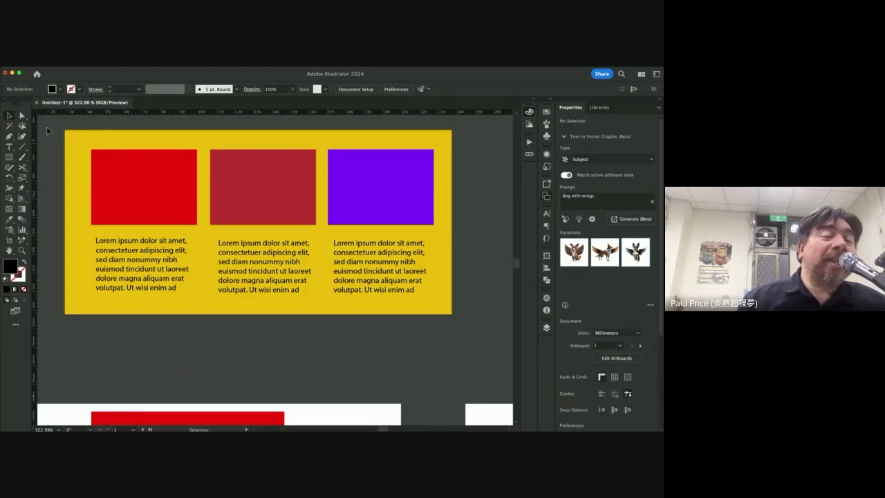
- Pan with the Hand tool from the yellow layout to the artboard containing the red square numbered 2
{"action": "scroll", "coordinate": [69, 207], "scroll_direction": "down", "scroll_amount": 5}
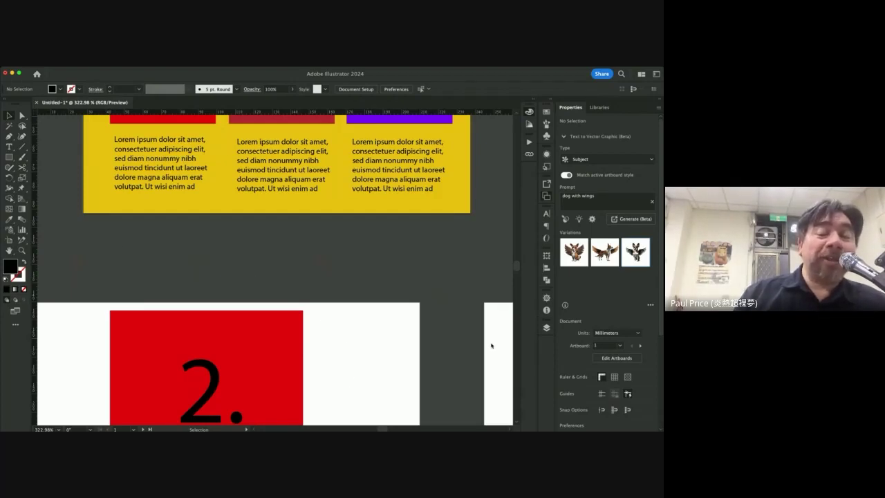
{"action": "scroll", "coordinate": [282, 233], "scroll_direction": "up", "scroll_amount": 4}
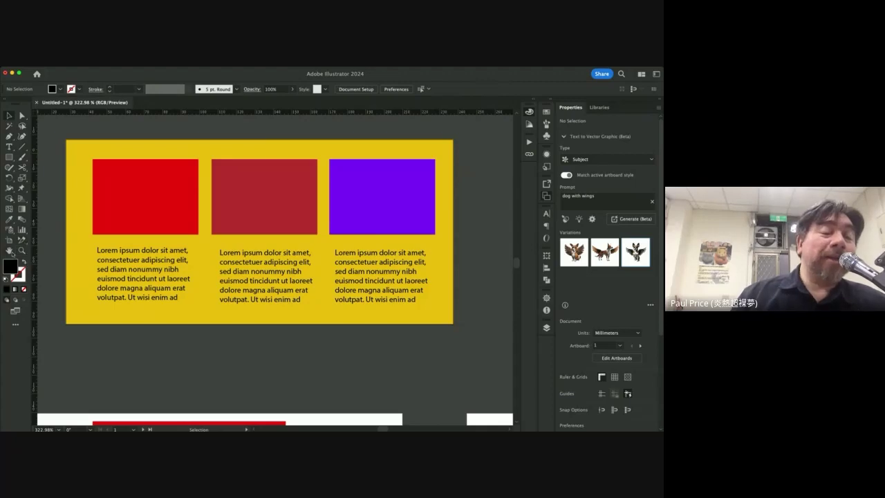
{"action": "left_click", "coordinate": [10, 251]}
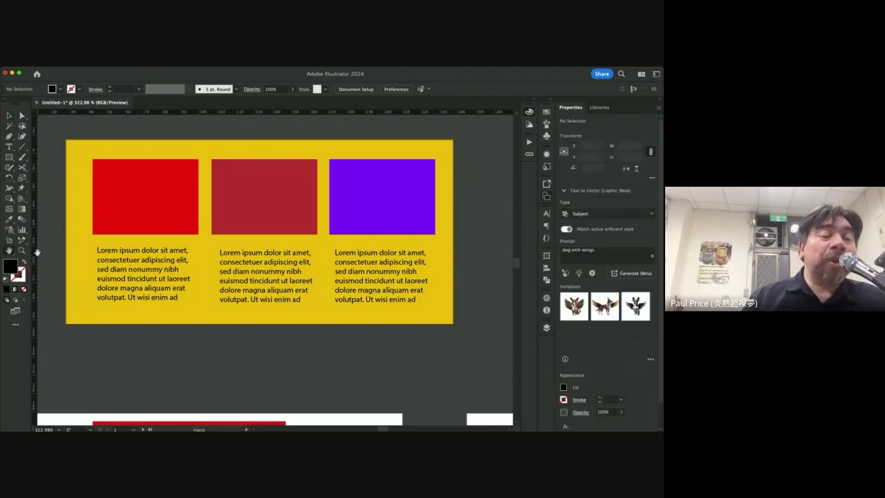
{"action": "left_click_drag", "start_coordinate": [64, 244], "coordinate": [257, 186]}
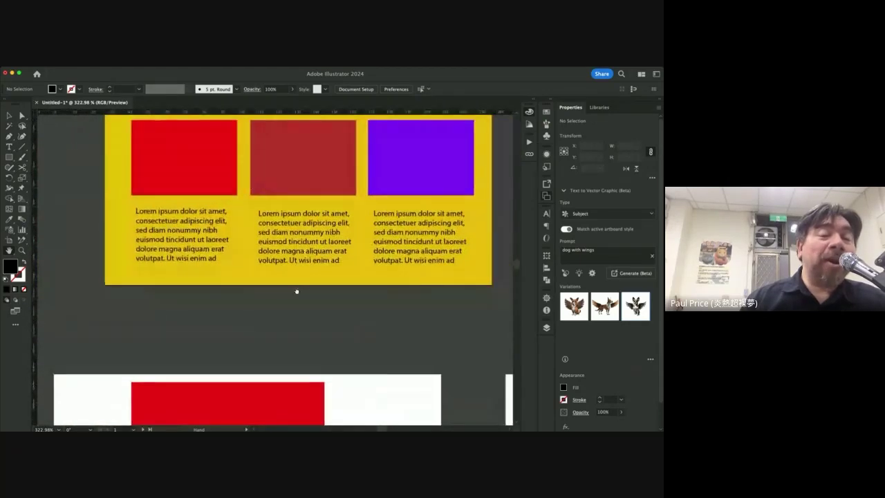
{"action": "left_click_drag", "start_coordinate": [297, 292], "coordinate": [275, 141]}
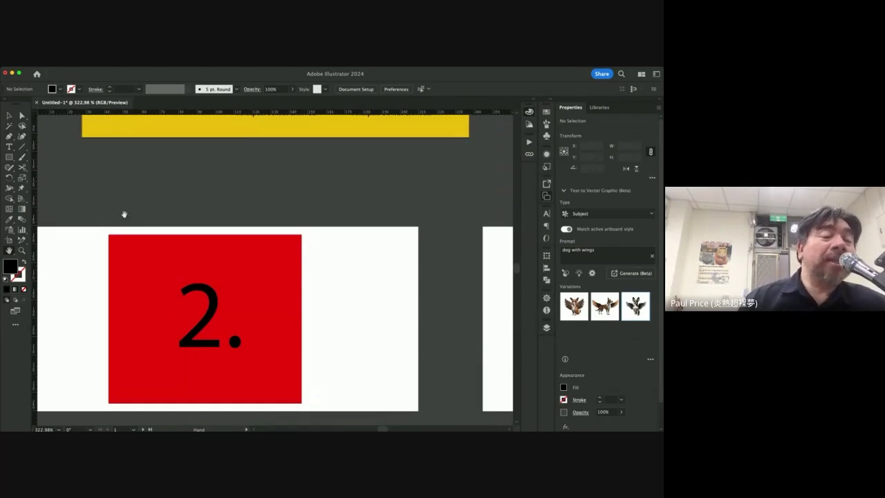
{"action": "left_click", "coordinate": [11, 251]}
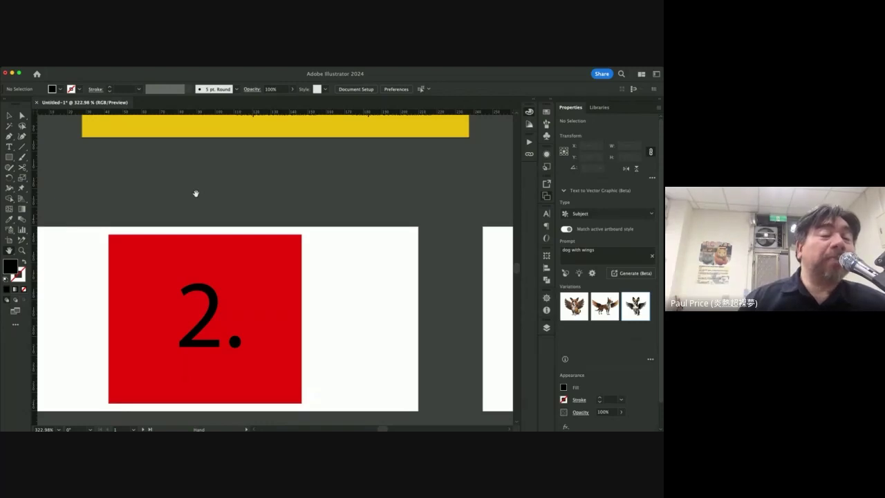
{"action": "left_click", "coordinate": [11, 115]}
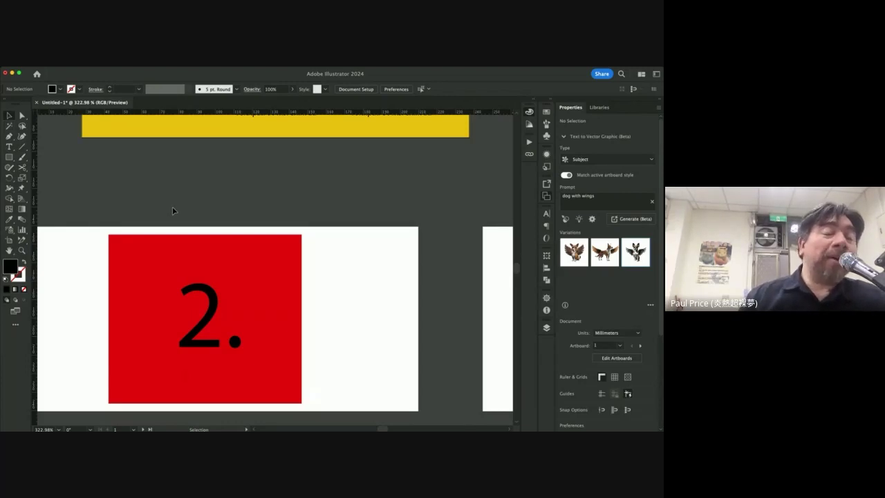
- Move around the artboards numbered 2, using both the temporary Hand tool and the Hand tool itself
{"action": "key", "text": "space"}
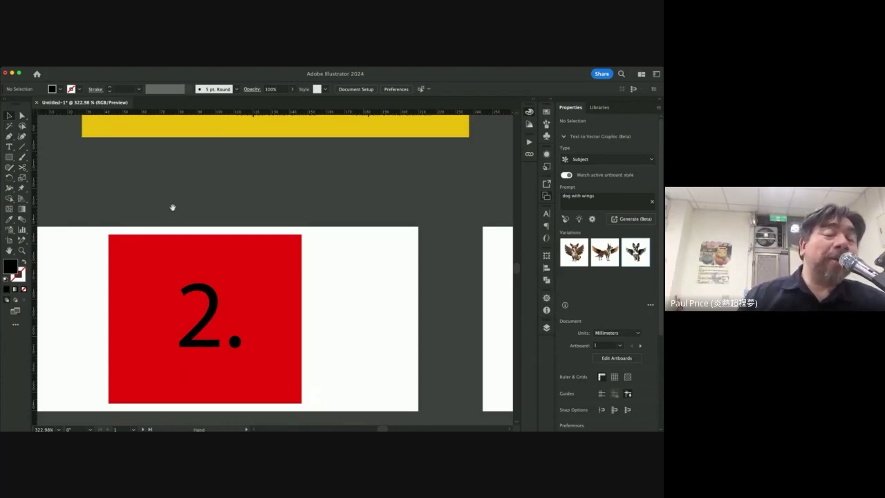
{"action": "left_click_drag", "start_coordinate": [173, 207], "coordinate": [311, 152]}
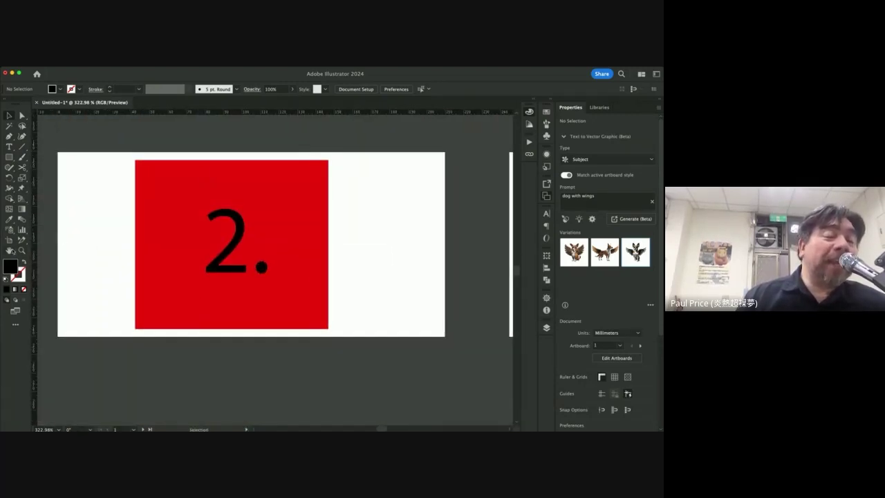
{"action": "left_click", "coordinate": [10, 251]}
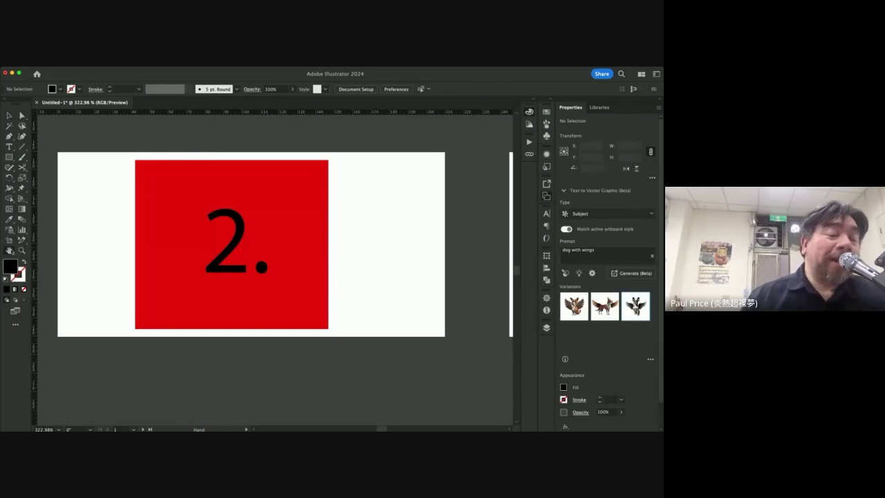
{"action": "left_click_drag", "start_coordinate": [249, 227], "coordinate": [226, 174]}
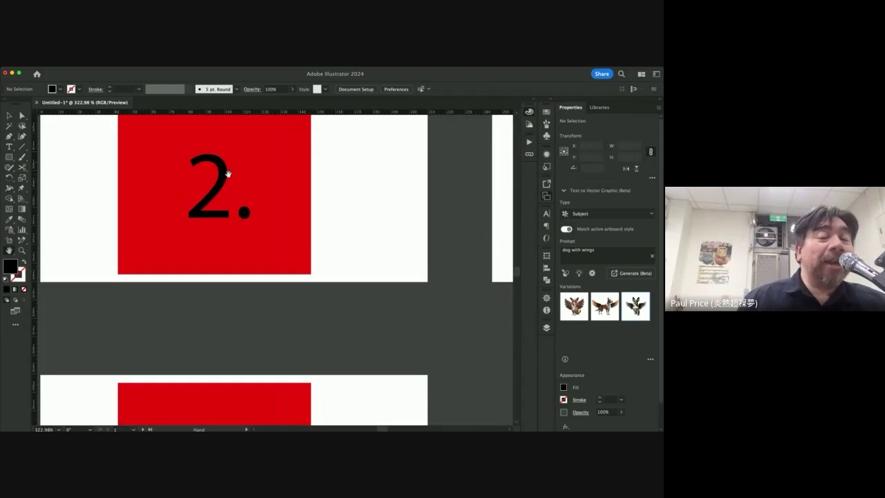
{"action": "left_click", "coordinate": [9, 116]}
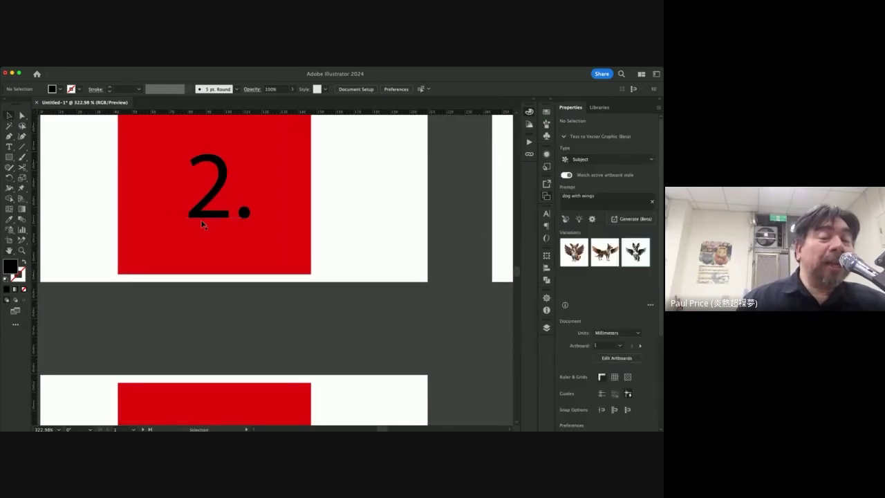
{"action": "key", "text": "space"}
{"action": "scroll", "coordinate": [204, 247], "scroll_direction": "up", "scroll_amount": 4}
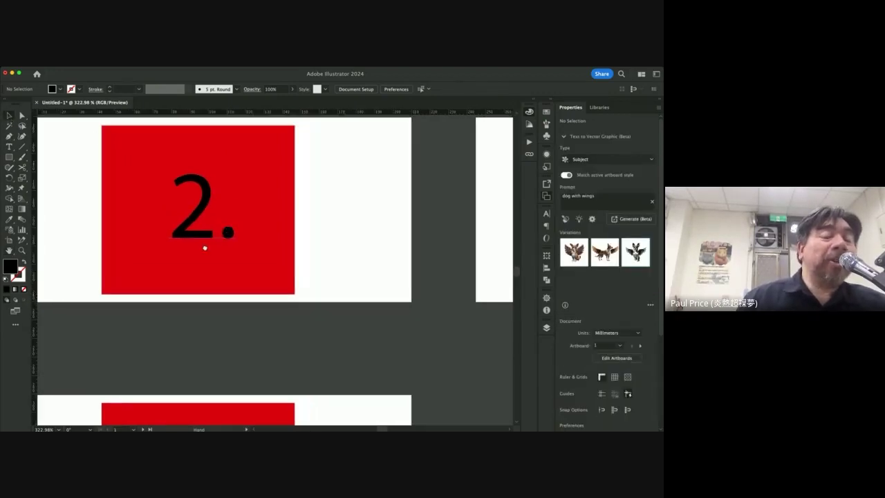
{"action": "scroll", "coordinate": [201, 264], "scroll_direction": "down", "scroll_amount": 5}
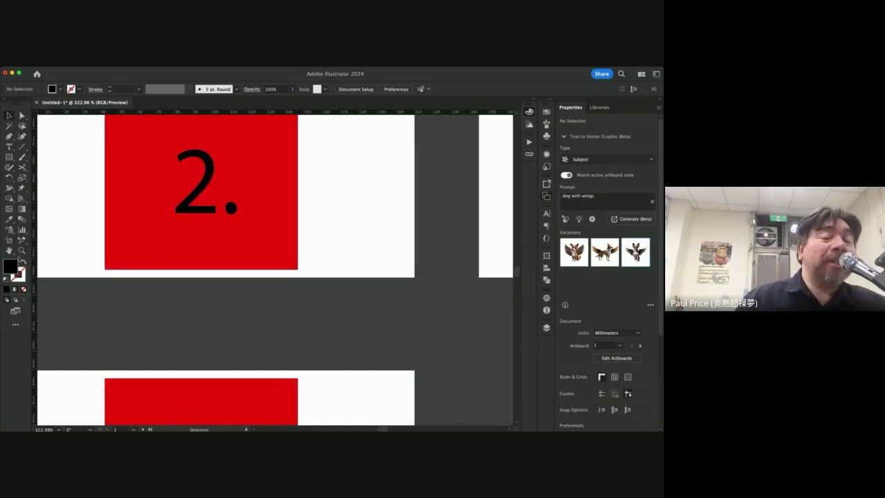
- Rotate the canvas view to about 40° with the Rotate View tool and turn it back to 0°
{"action": "key", "text": "h"}
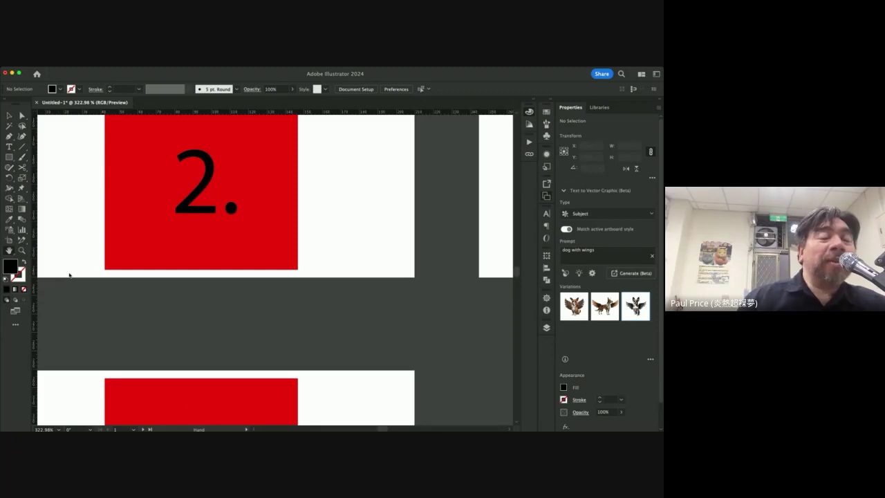
{"action": "key", "text": "shift+h"}
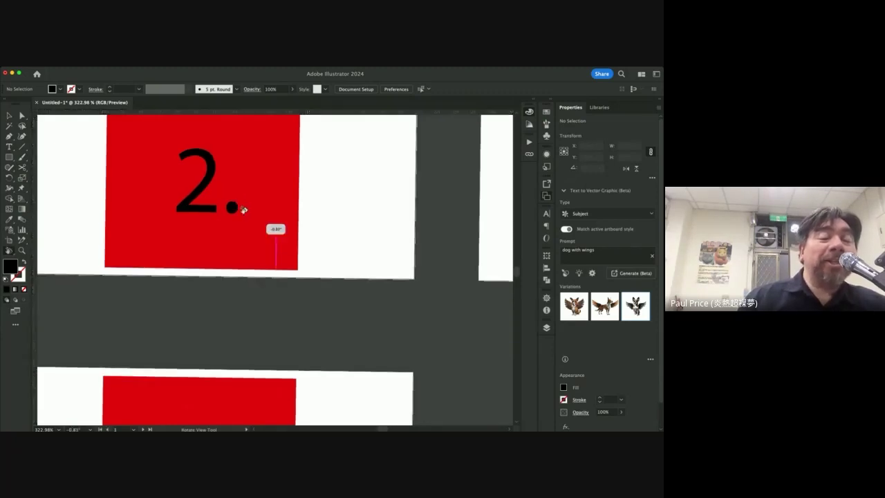
{"action": "left_click_drag", "start_coordinate": [243, 209], "coordinate": [164, 228]}
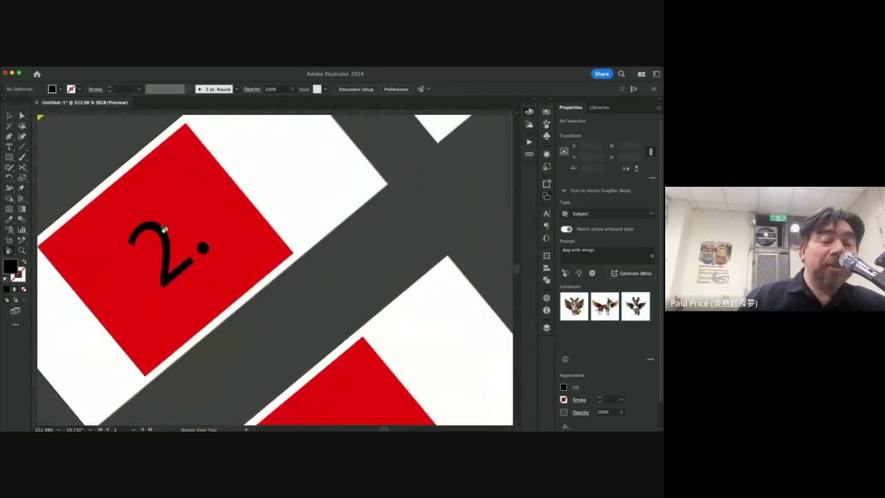
{"action": "left_click", "coordinate": [155, 229]}
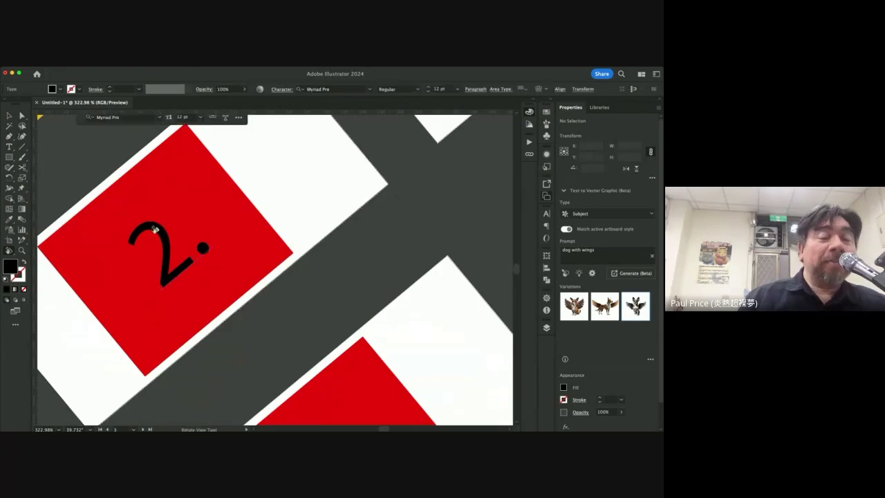
{"action": "left_click_drag", "start_coordinate": [155, 229], "coordinate": [248, 166]}
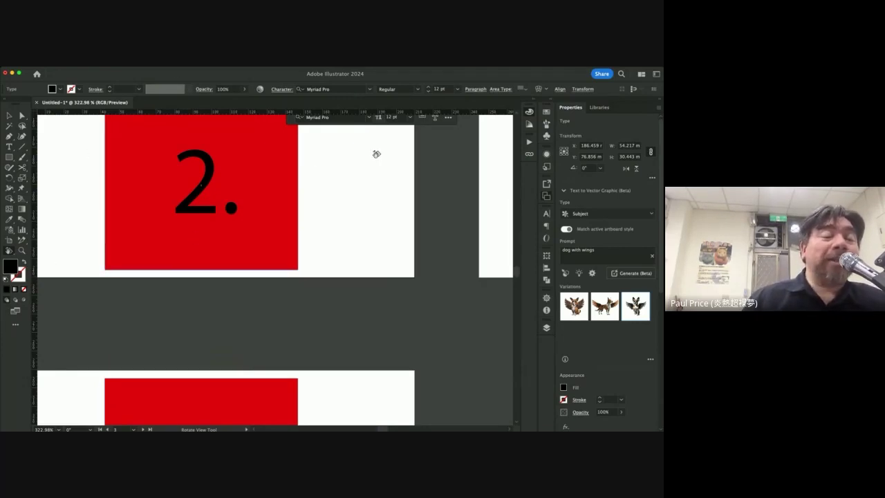
- Pan with the Hand tool until the whole artboard numbered 2 is in view, and return to the Selection tool
{"action": "key", "text": "v"}
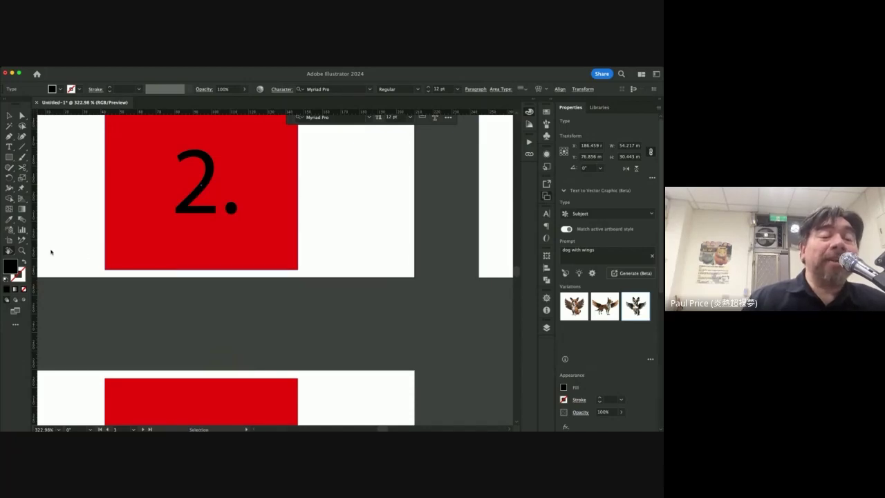
{"action": "key", "text": "h"}
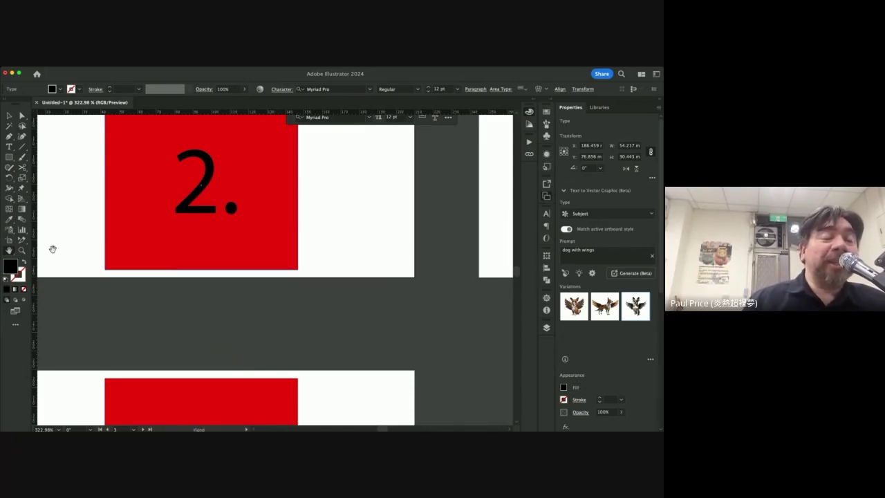
{"action": "left_click_drag", "start_coordinate": [200, 180], "coordinate": [223, 257]}
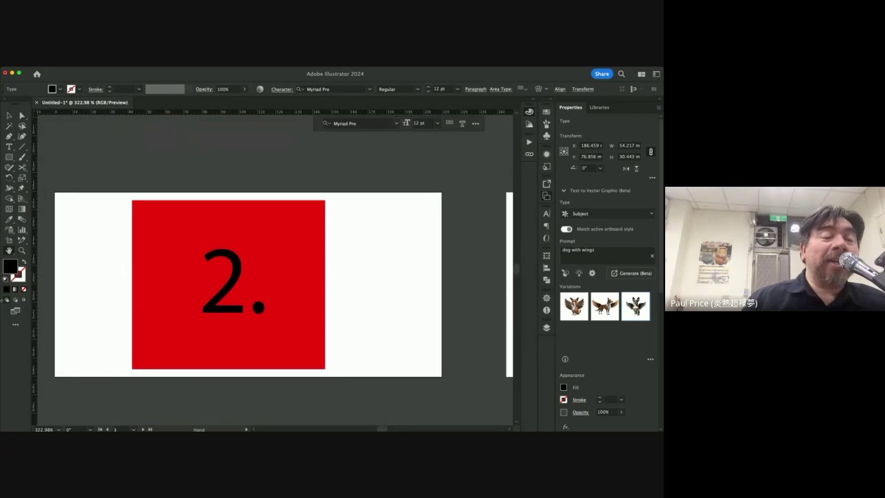
{"action": "key", "text": "v"}
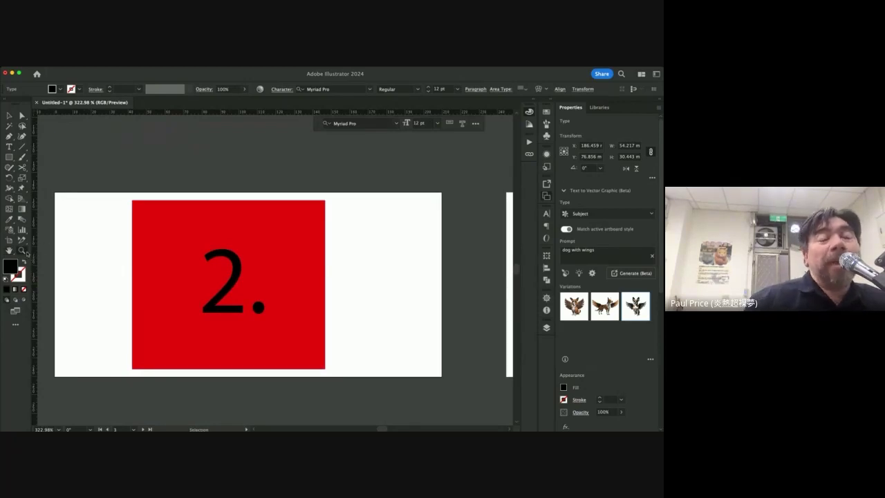
- Zoom in to 400% on the red square numbered 2 with the Zoom tool, and zoom out until the yellow layout is in view
{"action": "left_click", "coordinate": [23, 251]}
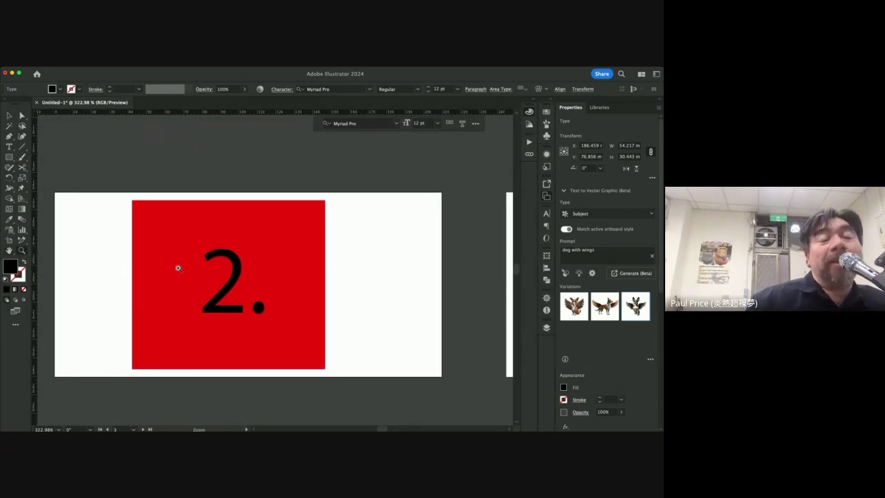
{"action": "left_click", "coordinate": [214, 270]}
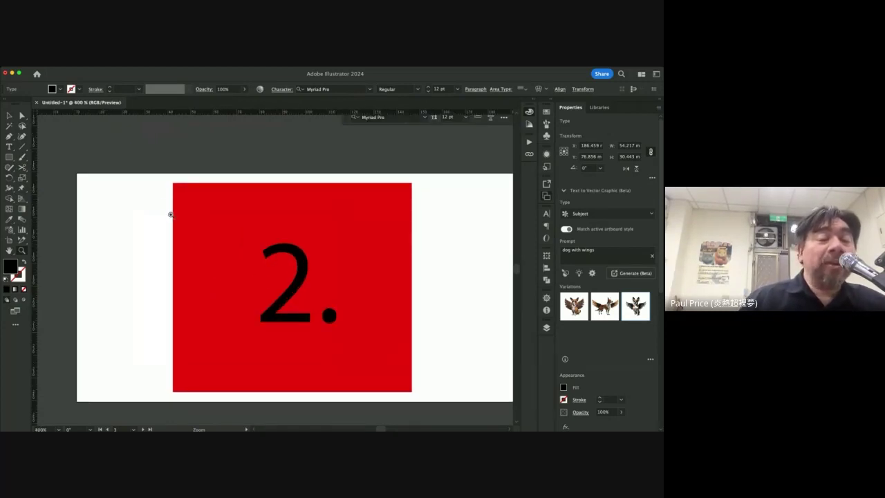
{"action": "left_click_drag", "start_coordinate": [168, 212], "coordinate": [148, 181]}
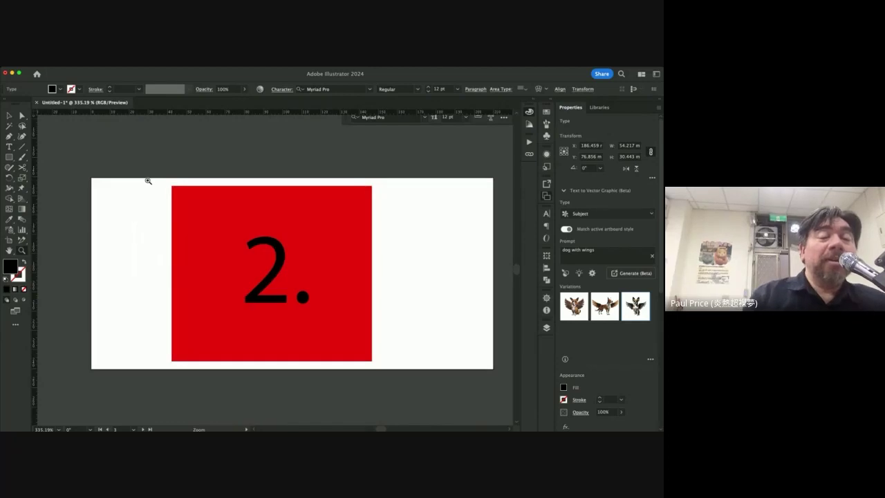
{"action": "left_click_drag", "start_coordinate": [224, 233], "coordinate": [209, 205]}
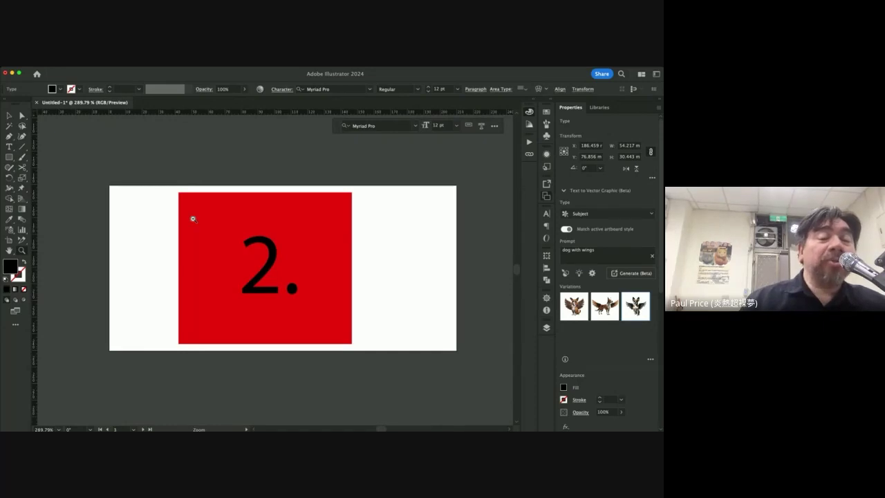
{"action": "scroll", "coordinate": [193, 219], "scroll_direction": "down", "scroll_amount": 5}
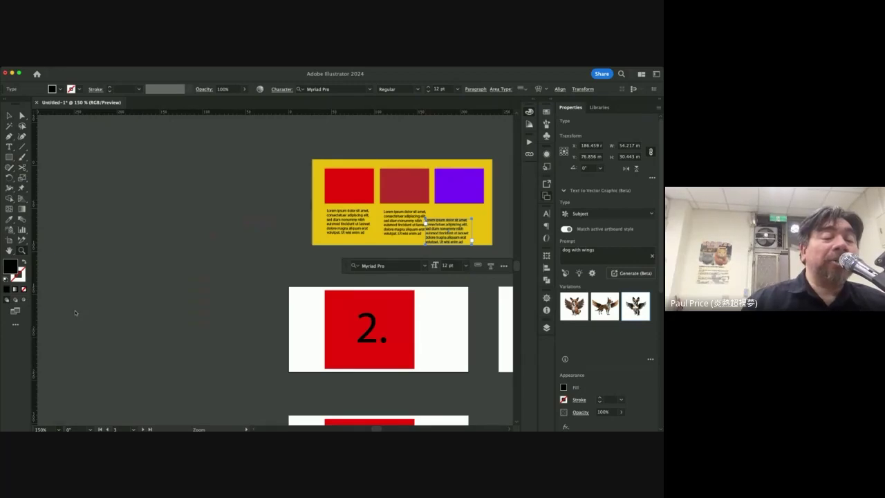
- Set the view to 100%, and zoom in and out around the coloured rectangles of the yellow layout
{"action": "key", "text": "ctrl+1"}
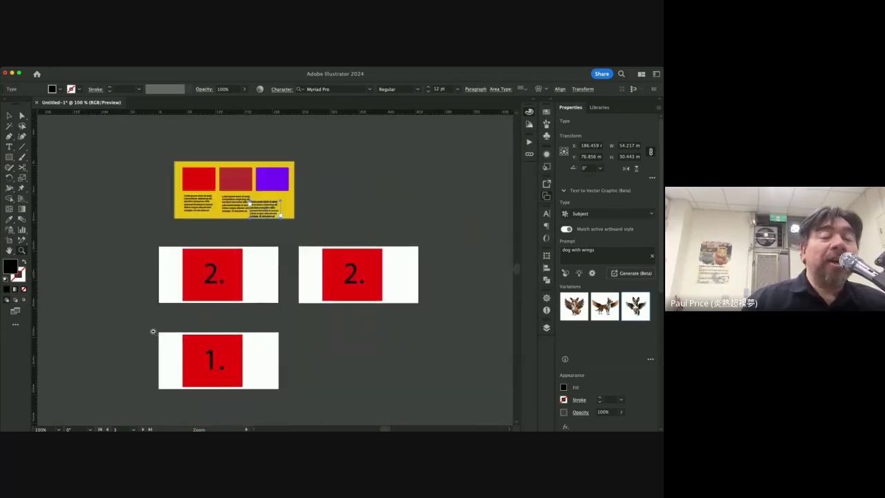
{"action": "scroll", "coordinate": [153, 331], "scroll_direction": "down", "scroll_amount": 2}
{"action": "scroll", "coordinate": [152, 331], "scroll_direction": "right", "scroll_amount": 3}
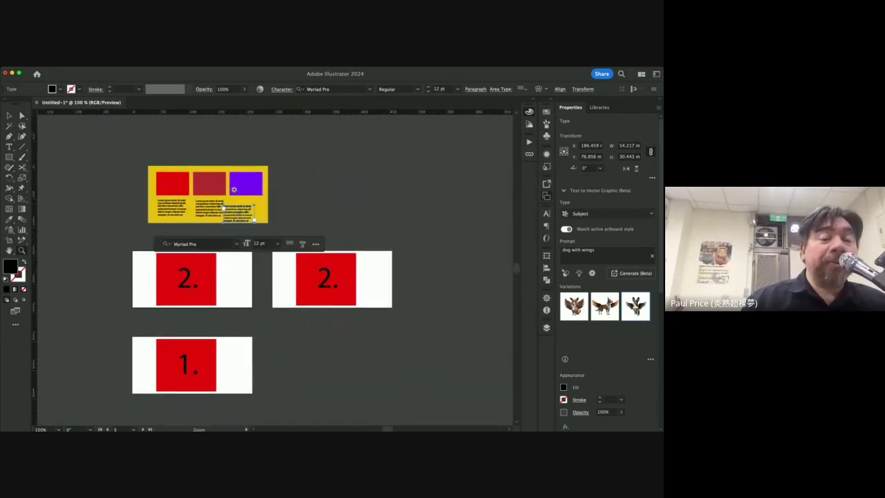
{"action": "scroll", "coordinate": [234, 189], "scroll_direction": "up", "scroll_amount": 4}
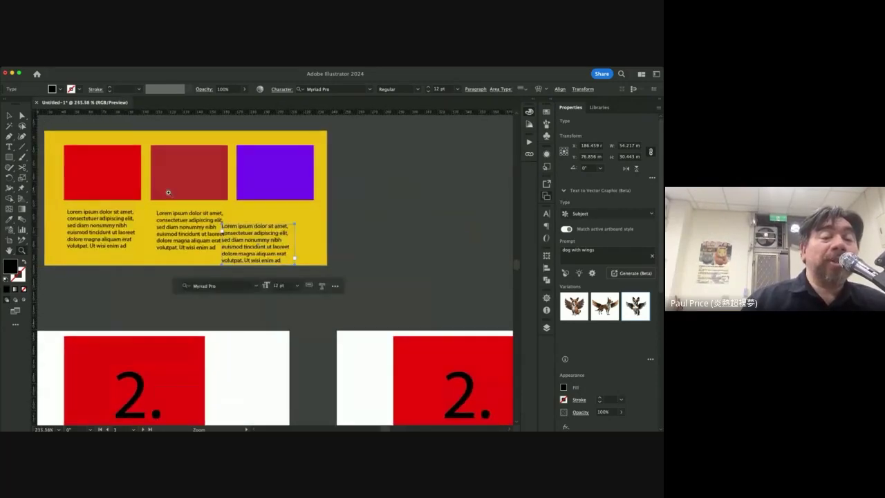
{"action": "scroll", "coordinate": [168, 192], "scroll_direction": "up", "scroll_amount": 3}
{"action": "scroll", "coordinate": [168, 192], "scroll_direction": "left", "scroll_amount": 2}
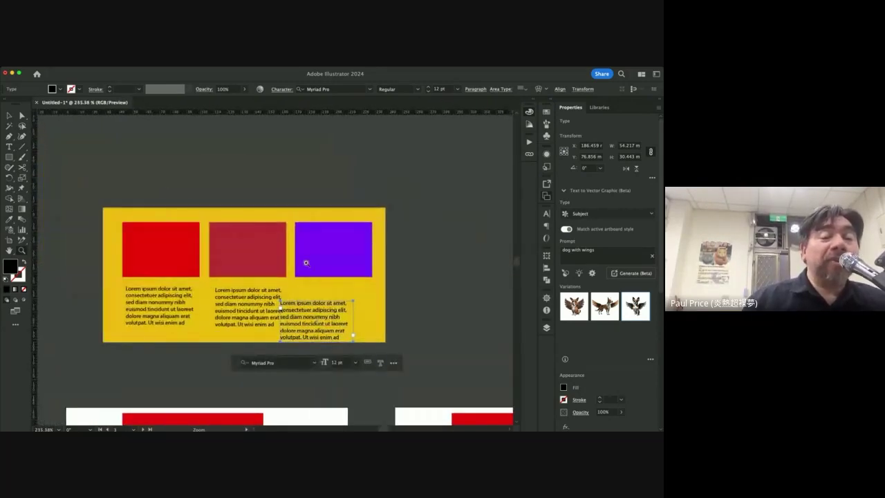
{"action": "scroll", "coordinate": [306, 262], "scroll_direction": "down", "scroll_amount": 3}
{"action": "scroll", "coordinate": [284, 232], "scroll_direction": "up", "scroll_amount": 4}
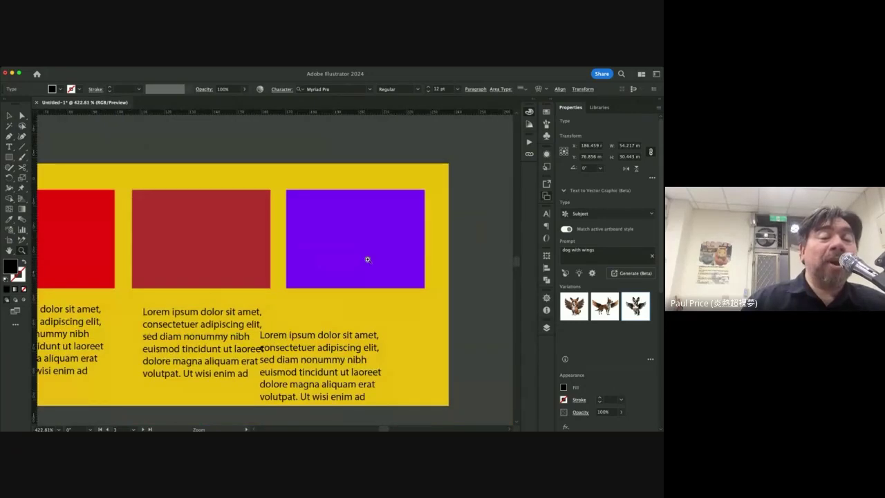
{"action": "scroll", "coordinate": [367, 256], "scroll_direction": "down", "scroll_amount": 2}
{"action": "scroll", "coordinate": [303, 243], "scroll_direction": "up", "scroll_amount": 1}
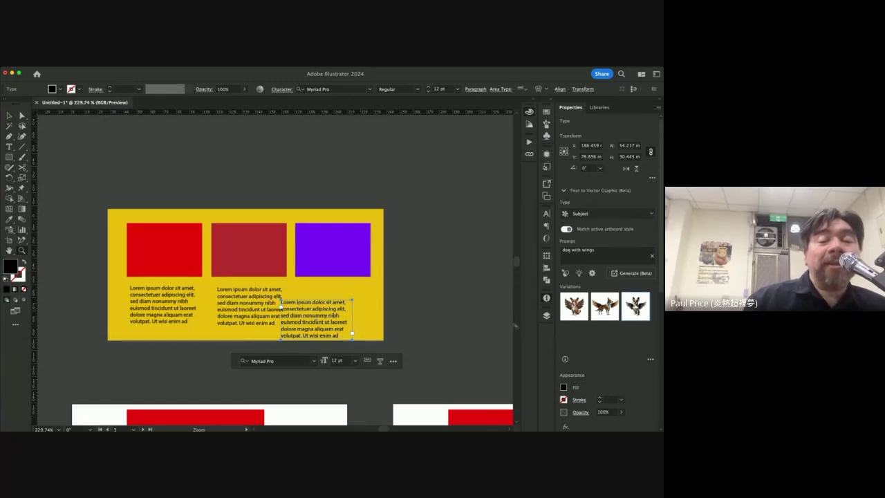
- Pan back and forth between the yellow layout and the numbered artboards using the temporary Hand tool
{"action": "scroll", "coordinate": [456, 239], "scroll_direction": "down", "scroll_amount": 10}
{"action": "scroll", "coordinate": [456, 239], "scroll_direction": "right", "scroll_amount": 5}
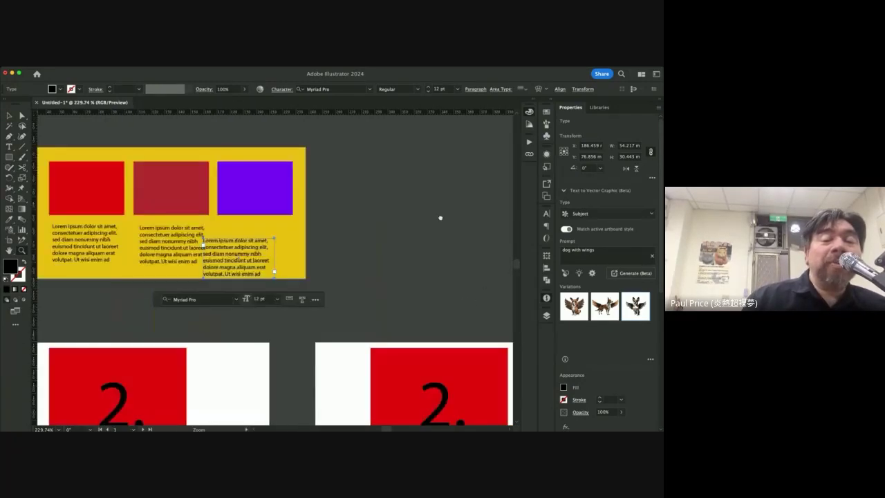
{"action": "scroll", "coordinate": [453, 268], "scroll_direction": "up", "scroll_amount": 3}
{"action": "scroll", "coordinate": [452, 268], "scroll_direction": "right", "scroll_amount": 5}
{"action": "scroll", "coordinate": [479, 251], "scroll_direction": "down", "scroll_amount": 4}
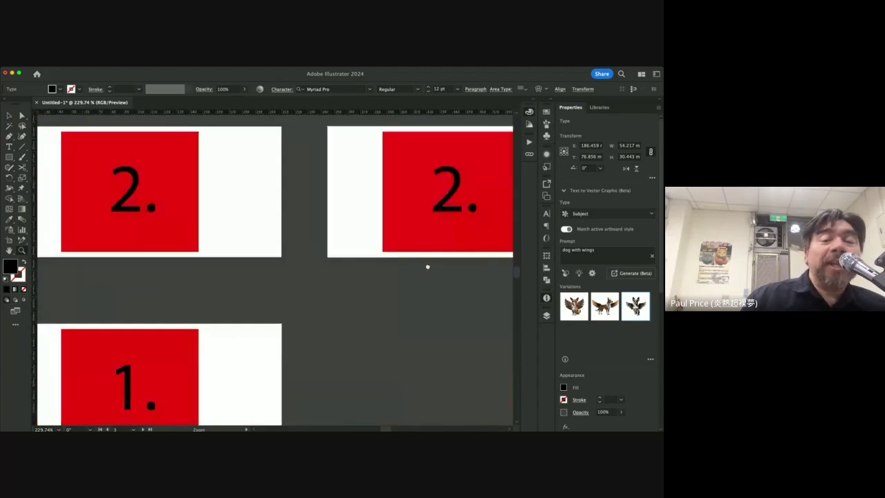
{"action": "scroll", "coordinate": [427, 262], "scroll_direction": "up", "scroll_amount": 6}
{"action": "scroll", "coordinate": [441, 220], "scroll_direction": "down", "scroll_amount": 6}
{"action": "scroll", "coordinate": [442, 220], "scroll_direction": "right", "scroll_amount": 5}
{"action": "scroll", "coordinate": [405, 258], "scroll_direction": "up", "scroll_amount": 7}
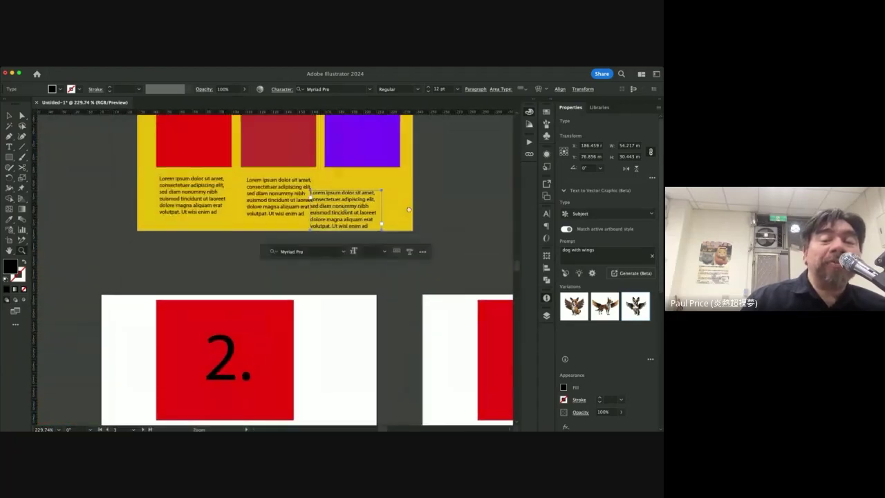
{"action": "scroll", "coordinate": [444, 210], "scroll_direction": "right", "scroll_amount": 2}
{"action": "scroll", "coordinate": [445, 210], "scroll_direction": "down", "scroll_amount": 7}
{"action": "scroll", "coordinate": [445, 210], "scroll_direction": "right", "scroll_amount": 2}
{"action": "scroll", "coordinate": [410, 267], "scroll_direction": "up", "scroll_amount": 5}
{"action": "scroll", "coordinate": [409, 267], "scroll_direction": "left", "scroll_amount": 3}
{"action": "scroll", "coordinate": [408, 233], "scroll_direction": "right", "scroll_amount": 3}
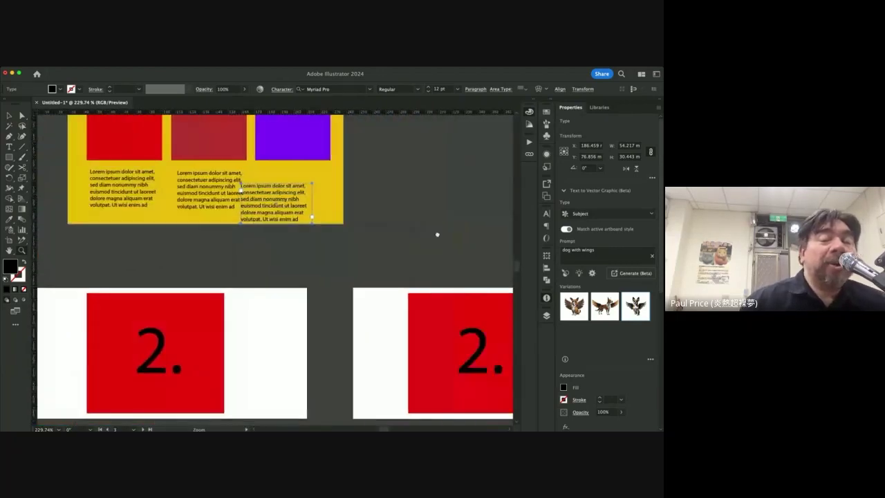
{"action": "scroll", "coordinate": [439, 233], "scroll_direction": "down", "scroll_amount": 5}
{"action": "scroll", "coordinate": [439, 233], "scroll_direction": "right", "scroll_amount": 3}
{"action": "scroll", "coordinate": [461, 277], "scroll_direction": "right", "scroll_amount": 3}
{"action": "scroll", "coordinate": [415, 237], "scroll_direction": "up", "scroll_amount": 4}
{"action": "scroll", "coordinate": [415, 237], "scroll_direction": "left", "scroll_amount": 5}
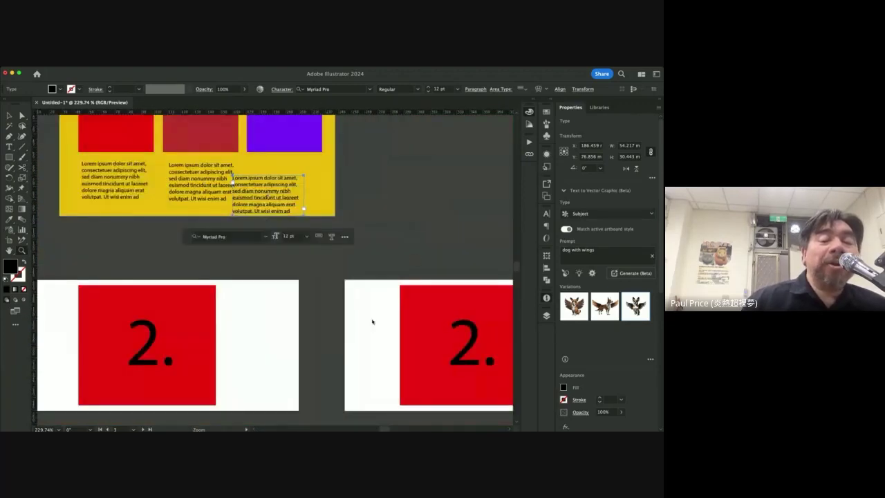
- Return the view to 100%, zoom in stepwise to 300%, and zoom back out to 200%
{"action": "key", "text": "super+1"}
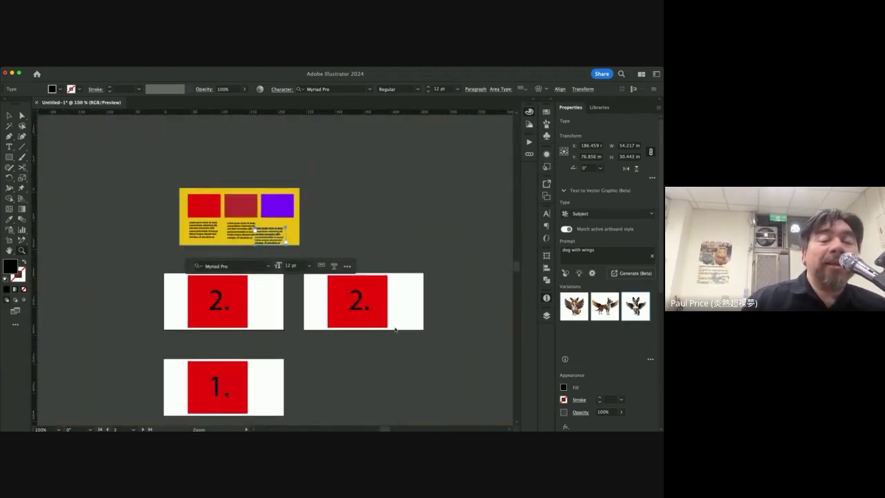
{"action": "key", "text": "super+equal"}
{"action": "key", "text": "super+equal"}
{"action": "key", "text": "super+equal"}
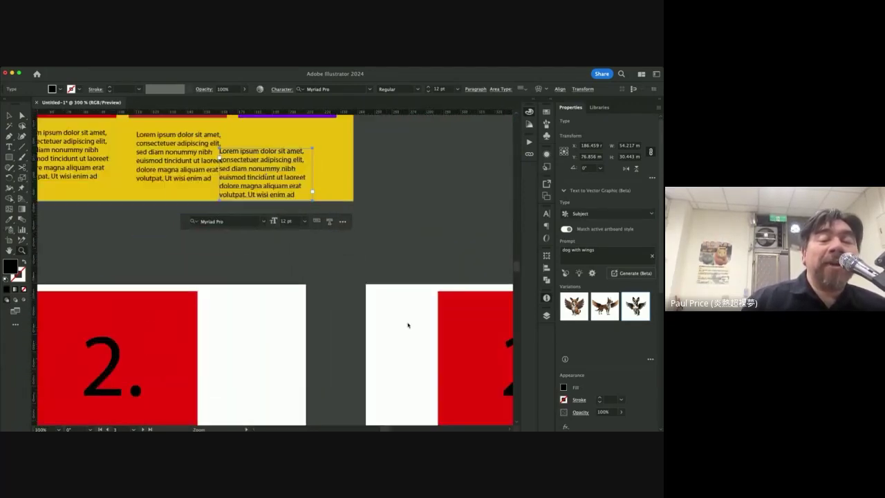
{"action": "key", "text": "super+minus"}
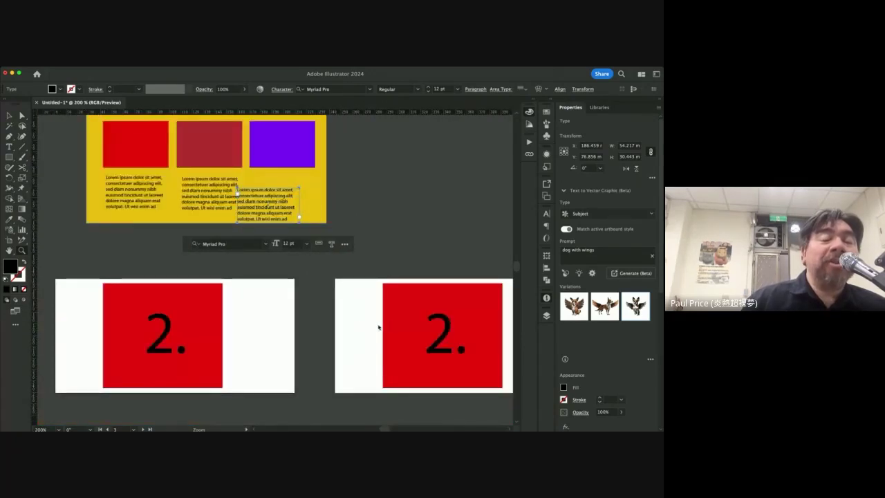
- Pan around at 200% with the temporary Hand tool, bringing the whole yellow layout into view
{"action": "scroll", "coordinate": [412, 228], "scroll_direction": "left", "scroll_amount": 3}
{"action": "scroll", "coordinate": [422, 242], "scroll_direction": "down", "scroll_amount": 3}
{"action": "scroll", "coordinate": [452, 214], "scroll_direction": "up", "scroll_amount": 5}
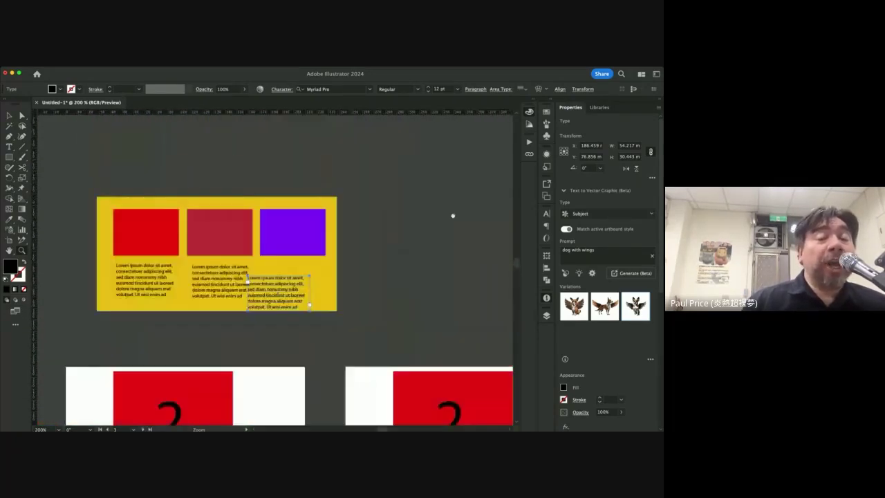
{"action": "scroll", "coordinate": [447, 270], "scroll_direction": "down", "scroll_amount": 5}
{"action": "scroll", "coordinate": [447, 269], "scroll_direction": "up", "scroll_amount": 3}
{"action": "scroll", "coordinate": [448, 269], "scroll_direction": "left", "scroll_amount": 3}
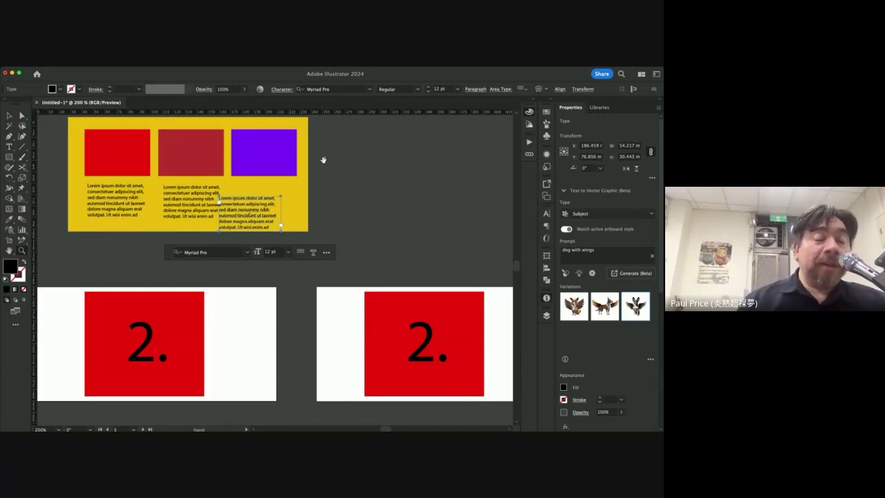
{"action": "left_click_drag", "start_coordinate": [289, 162], "coordinate": [405, 184]}
{"action": "left_click_drag", "start_coordinate": [167, 231], "coordinate": [79, 233]}
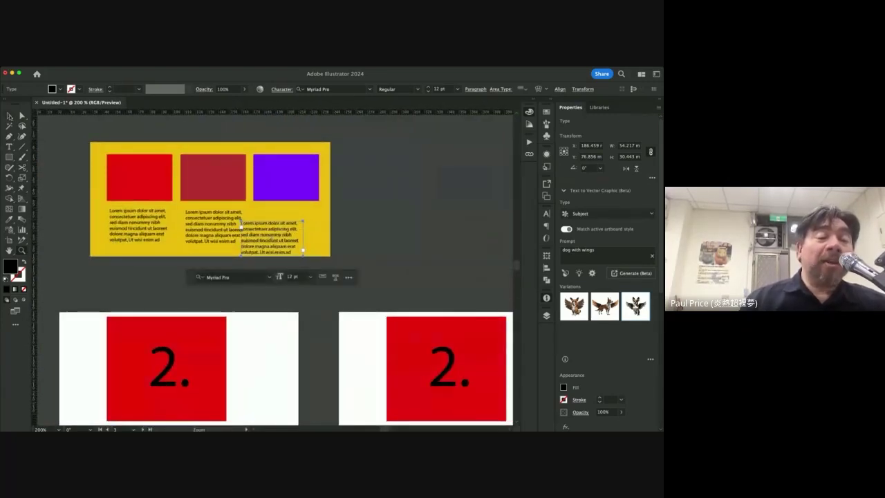
- Delete the yellow background, the three coloured rectangles and their text blocks from the layout artboard
{"action": "left_click_drag", "start_coordinate": [67, 135], "coordinate": [347, 274]}
{"action": "key", "text": "Delete"}
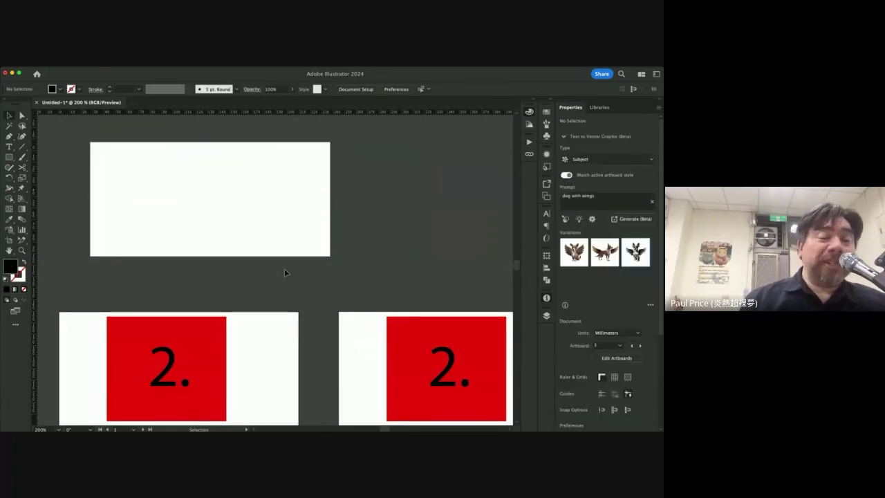